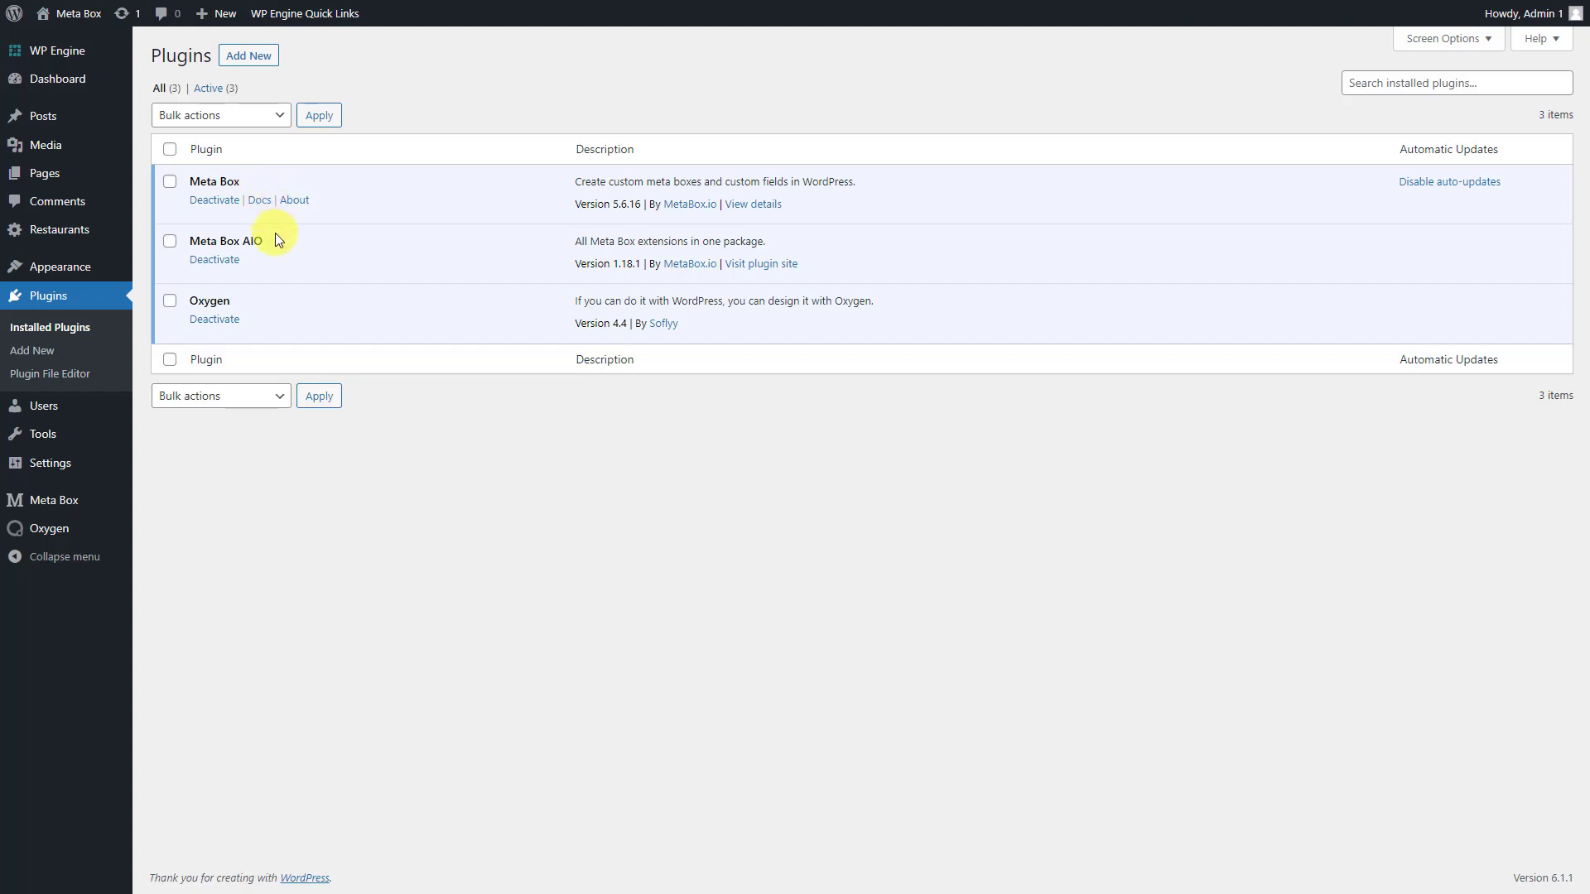
# Step: Review which Meta Box extensions are enabled for the site
pyautogui.moveTo(78, 500)
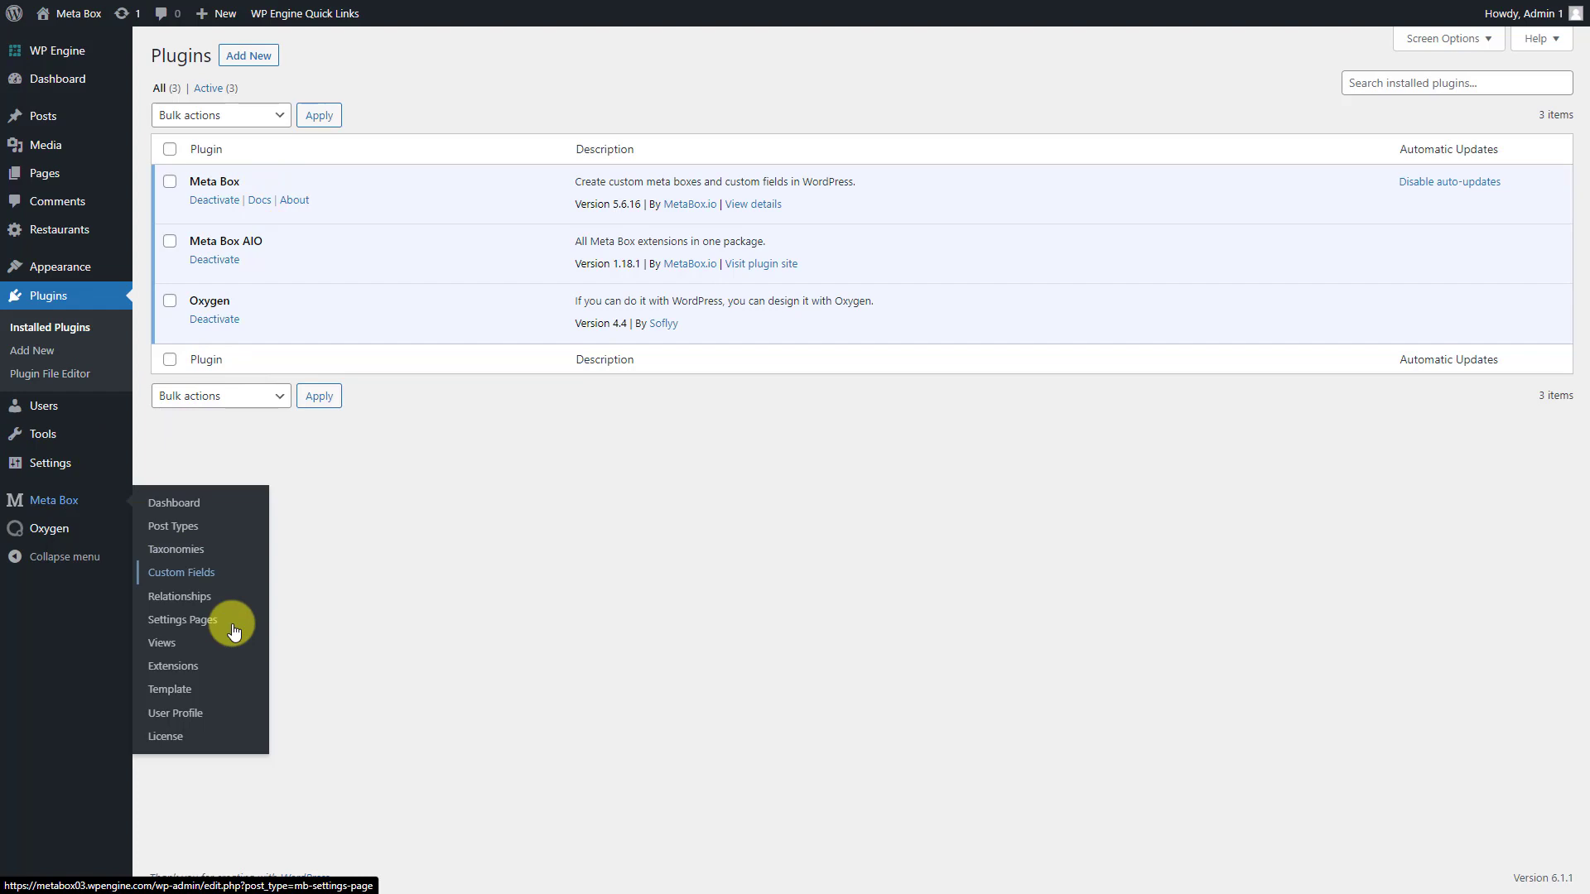
pyautogui.click(243, 669)
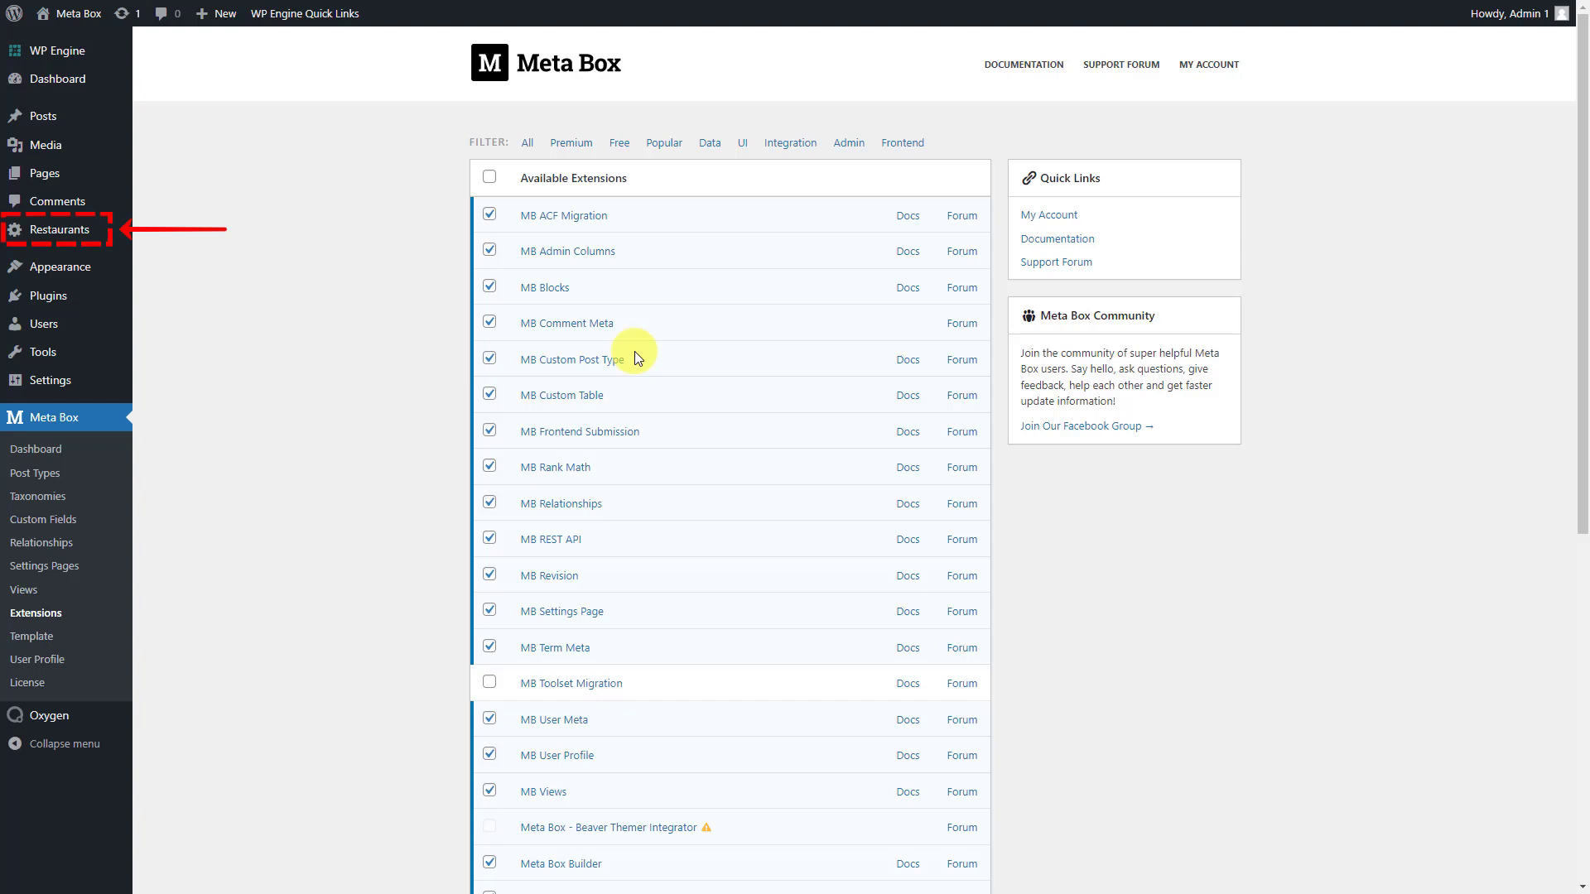
pyautogui.scroll(-4, 634, 352)
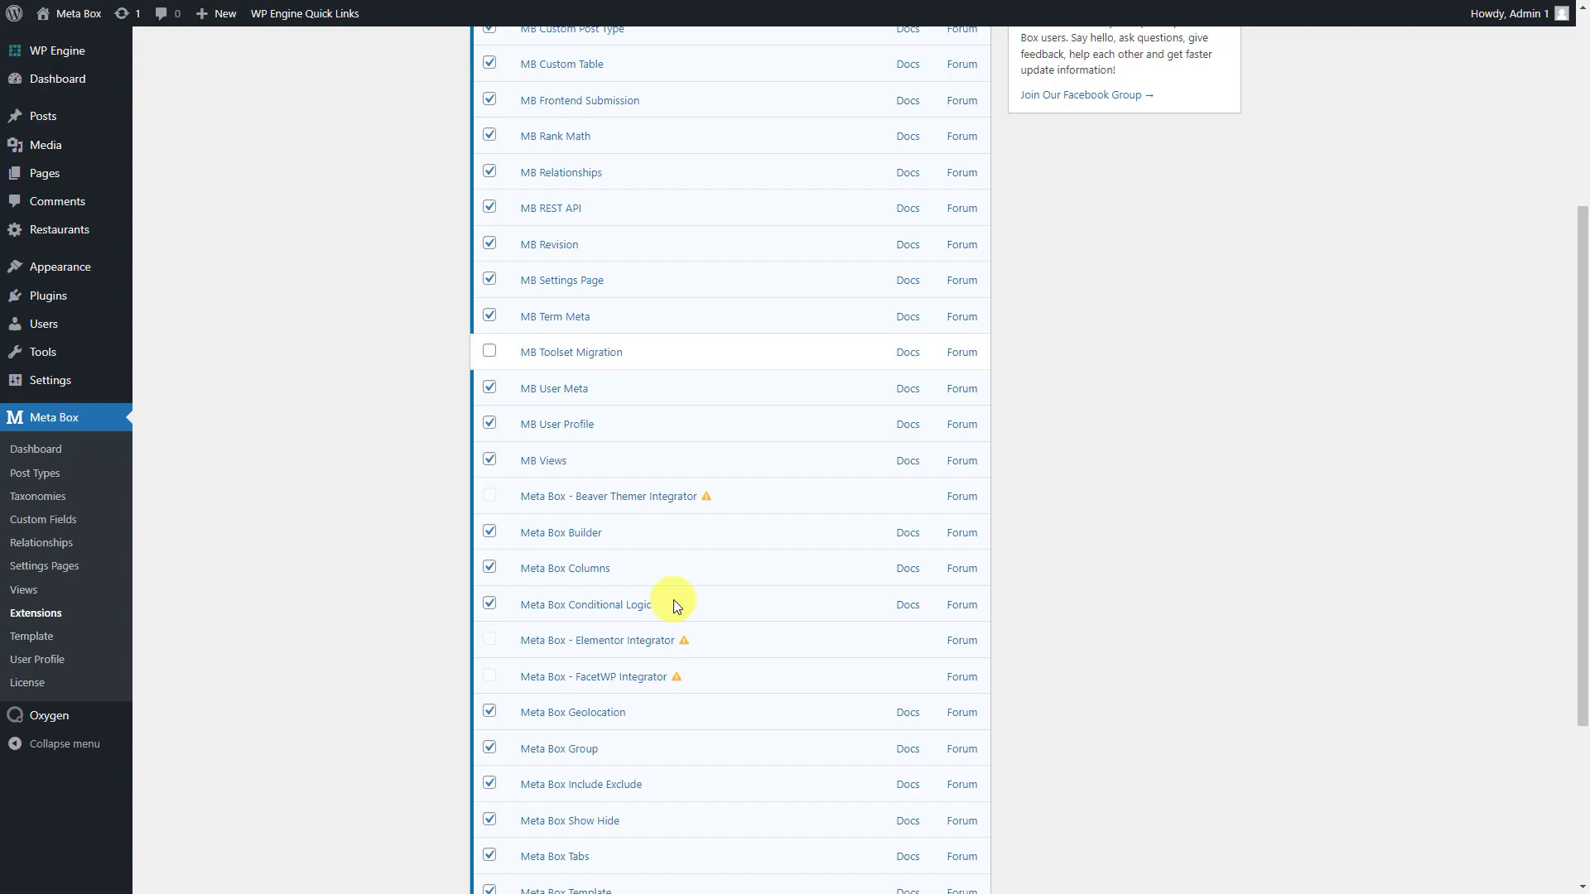
# Step: Create and publish a custom post type with the plural name Restaurants and the singular name Restaurant
pyautogui.hotkey('ctrl', 'Tab')
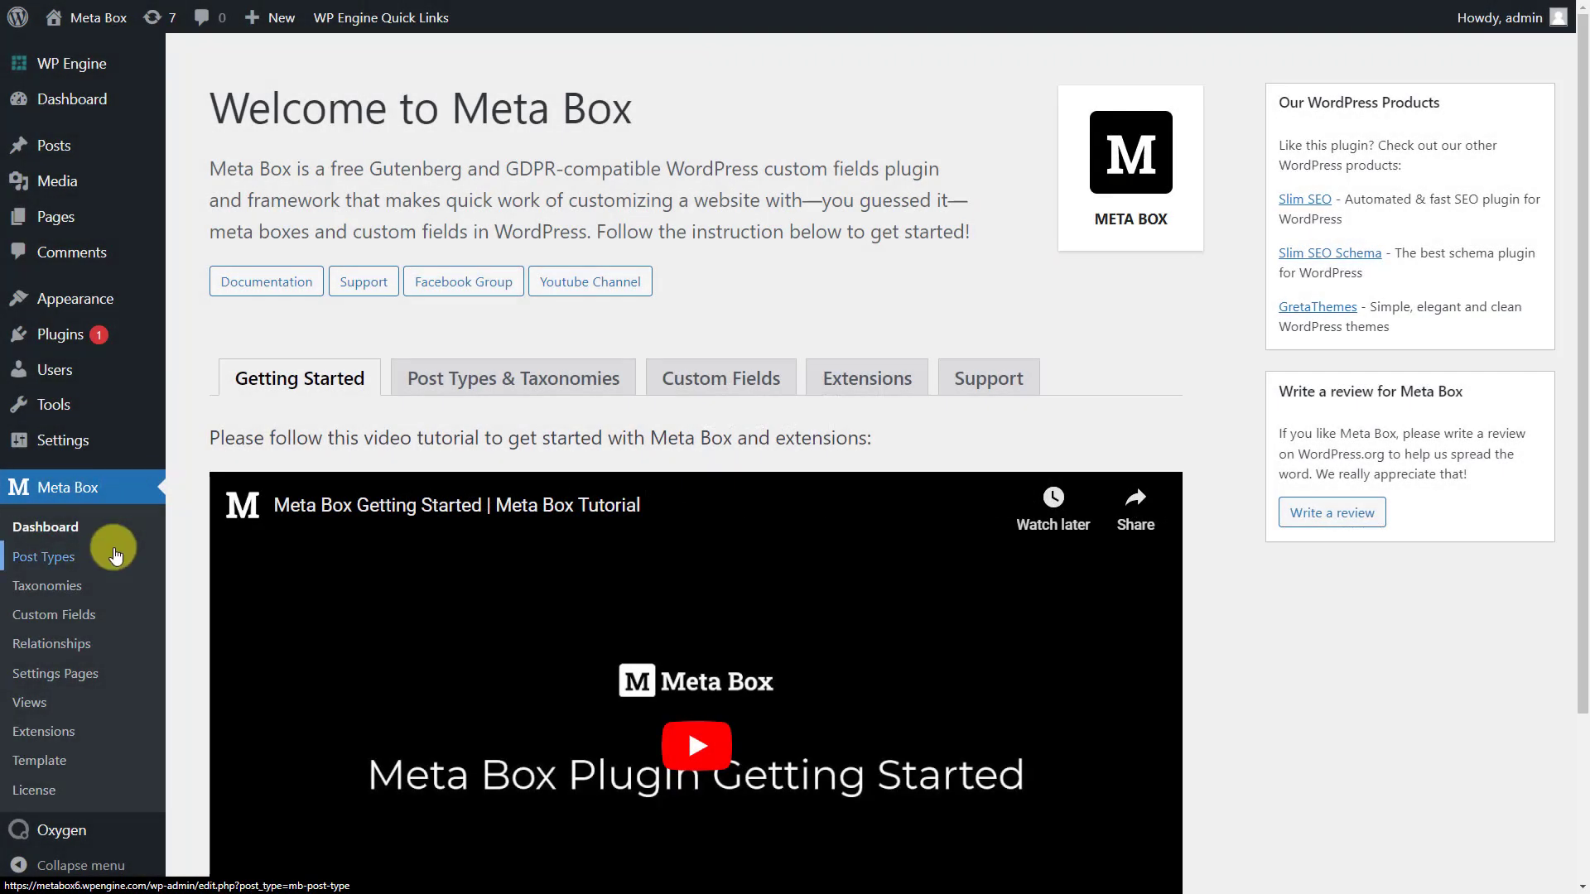
pyautogui.click(116, 554)
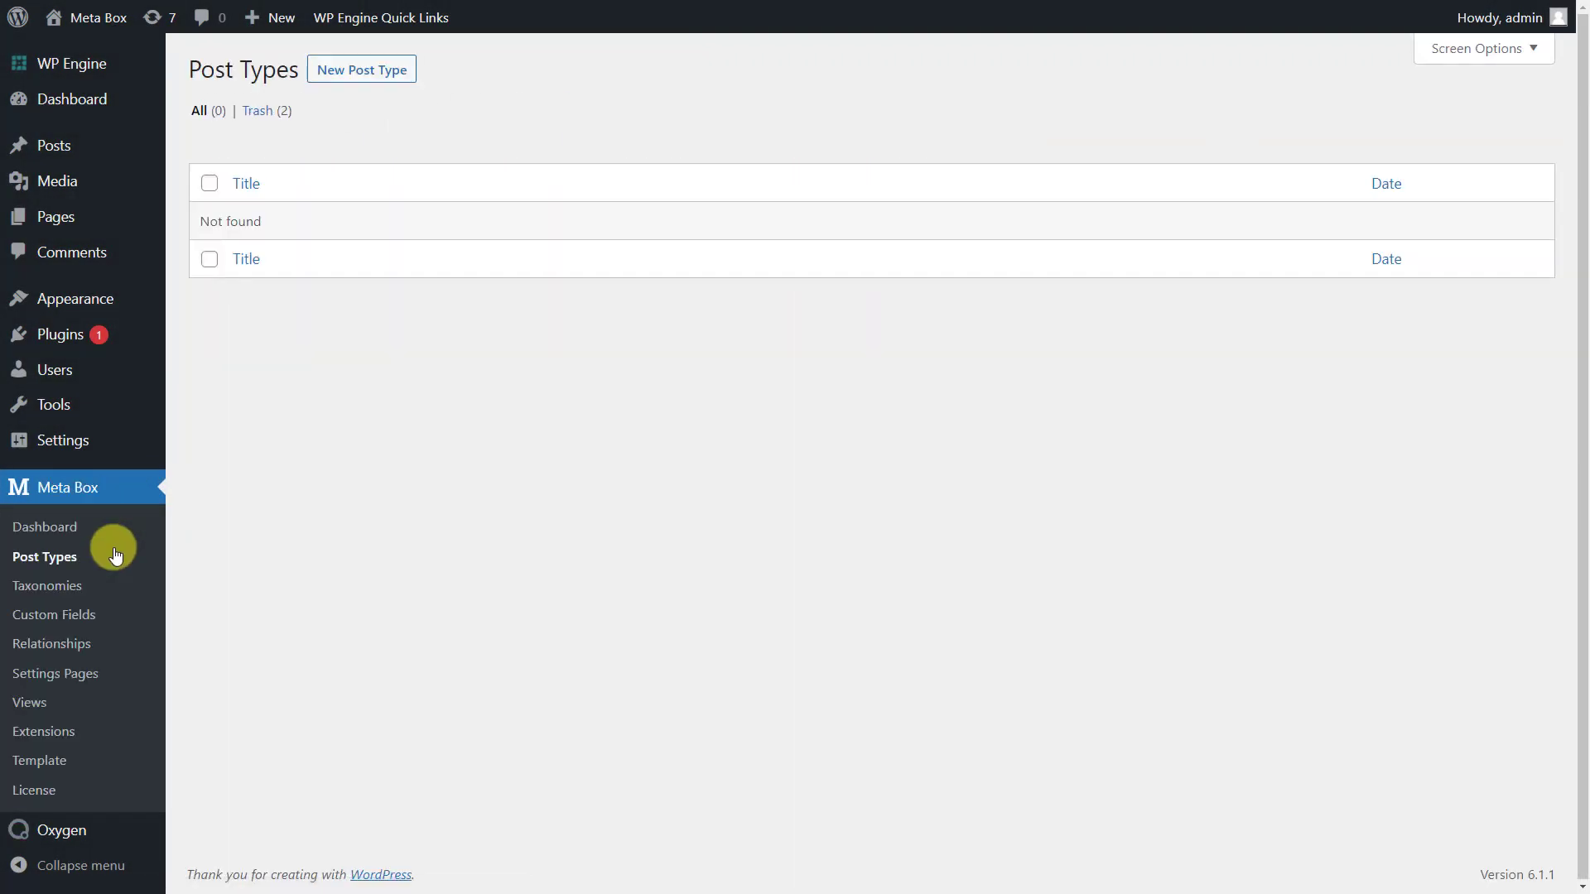
pyautogui.click(327, 86)
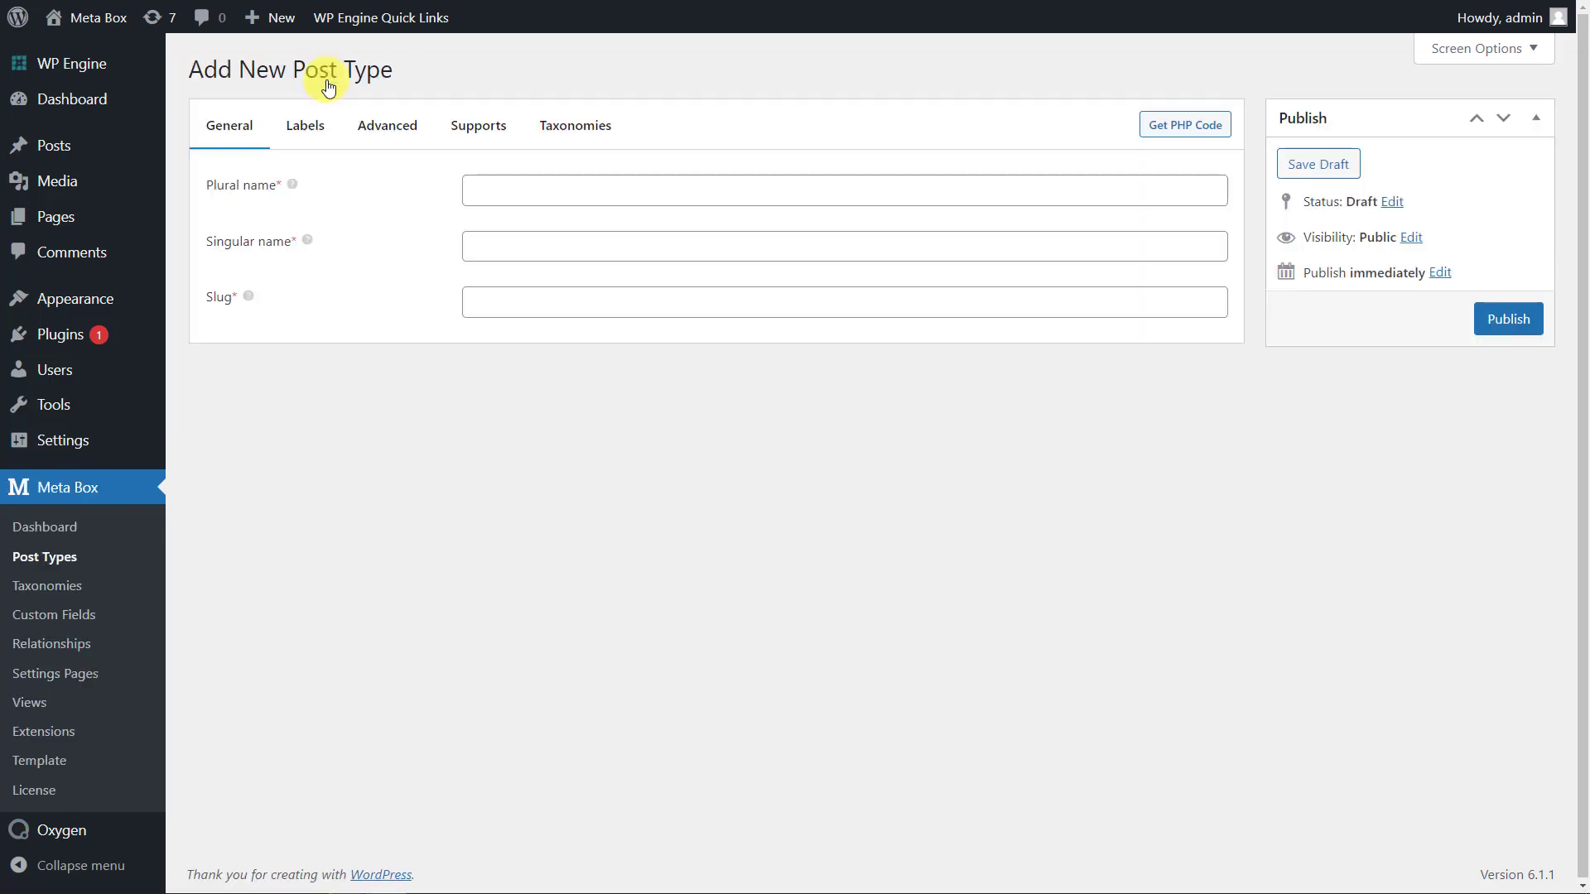
pyautogui.click(683, 187)
pyautogui.write('Restaurants')
pyautogui.click(706, 241)
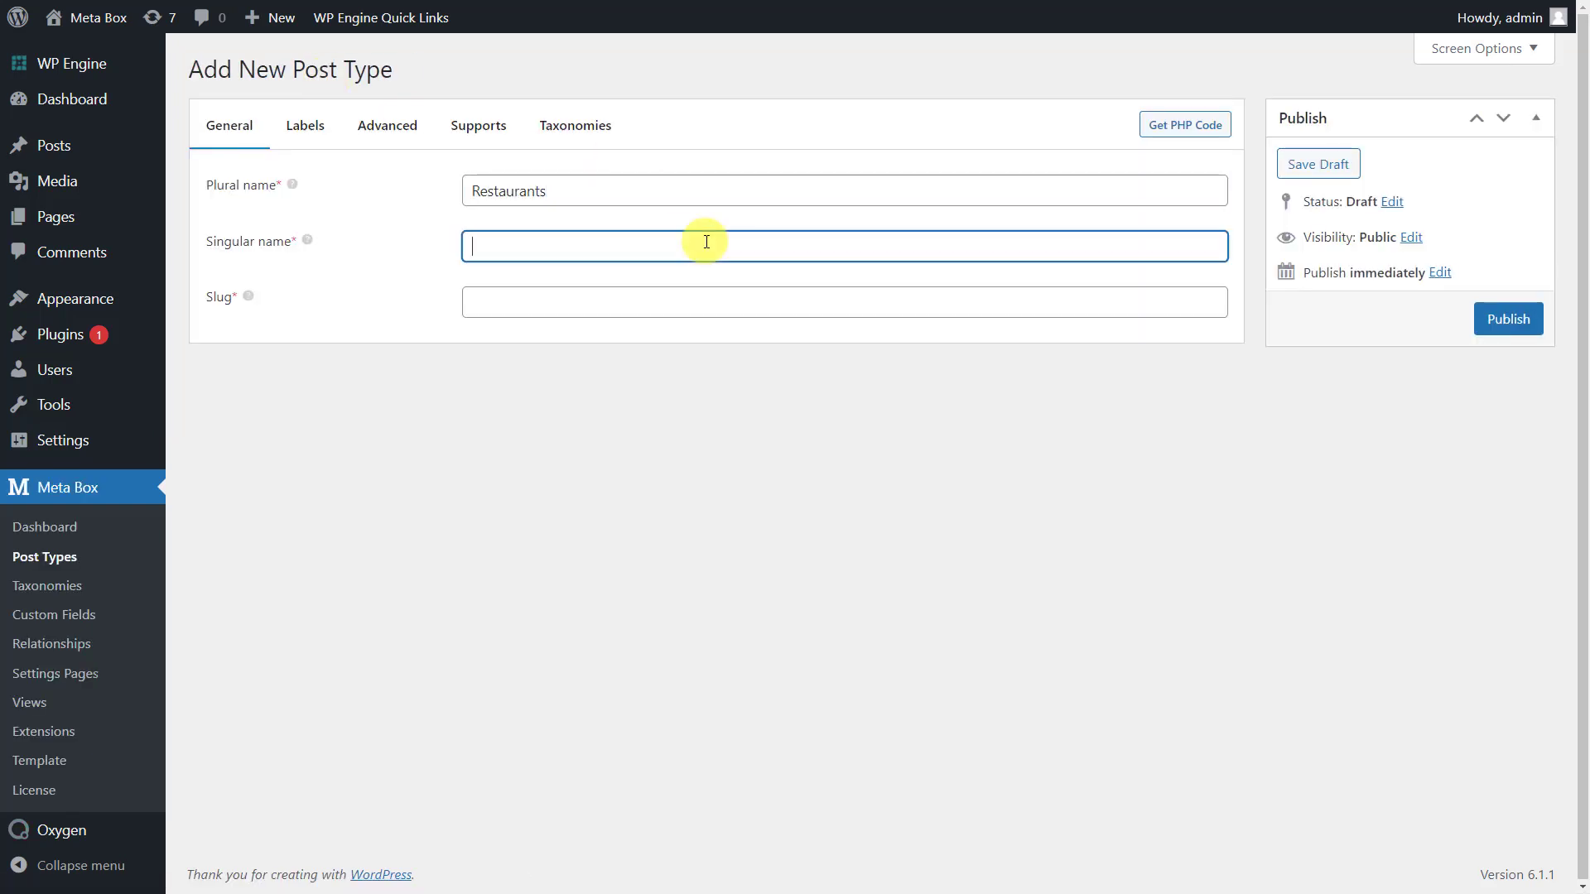
pyautogui.write('Restaurant')
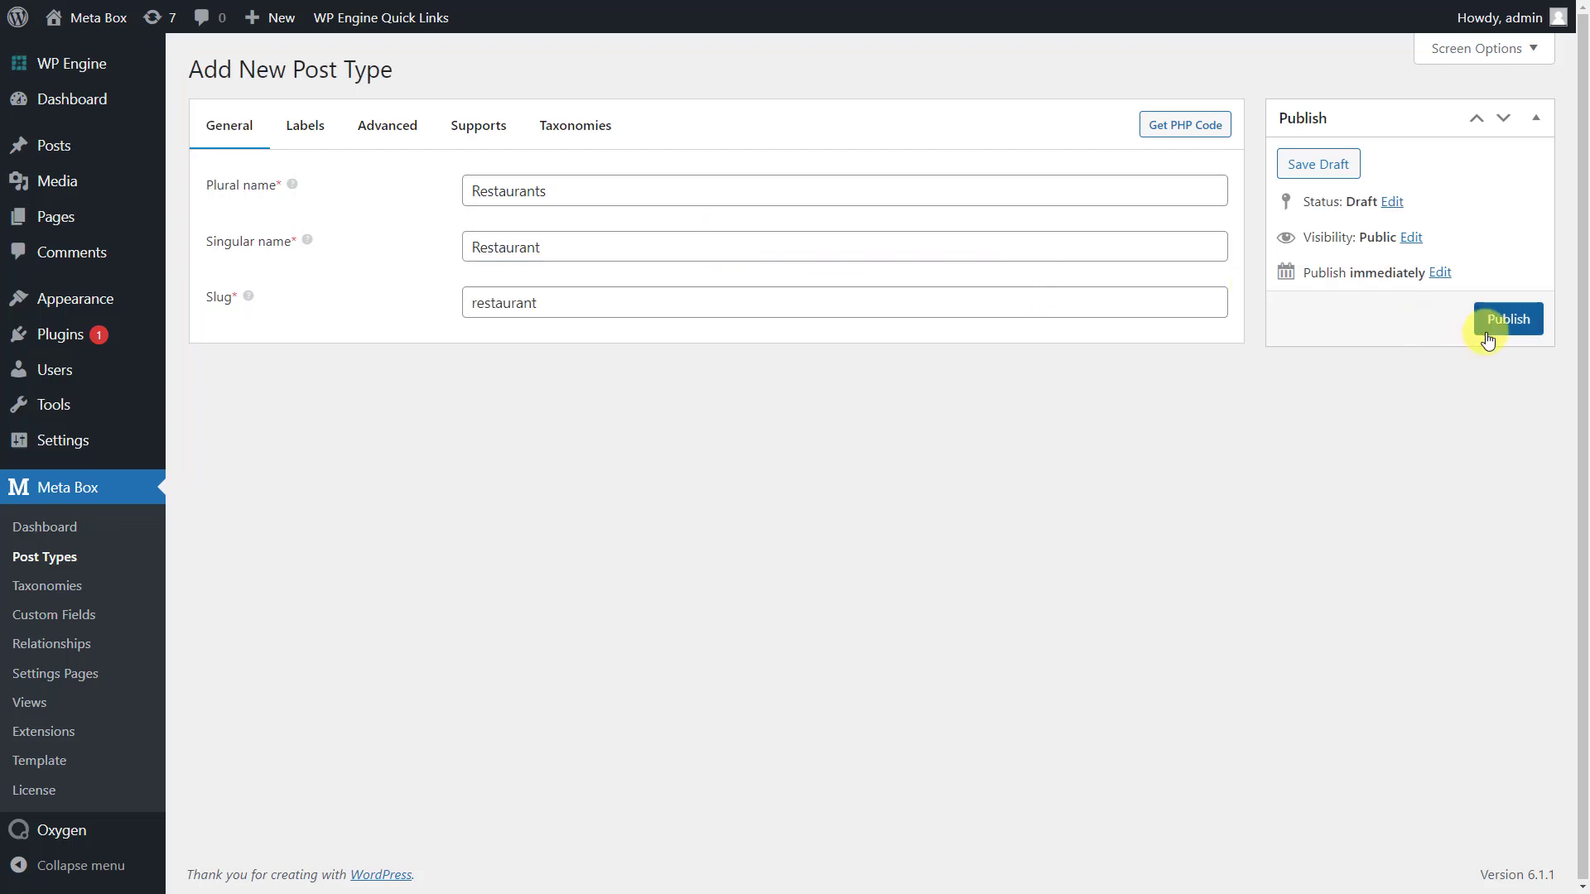
pyautogui.click(1485, 327)
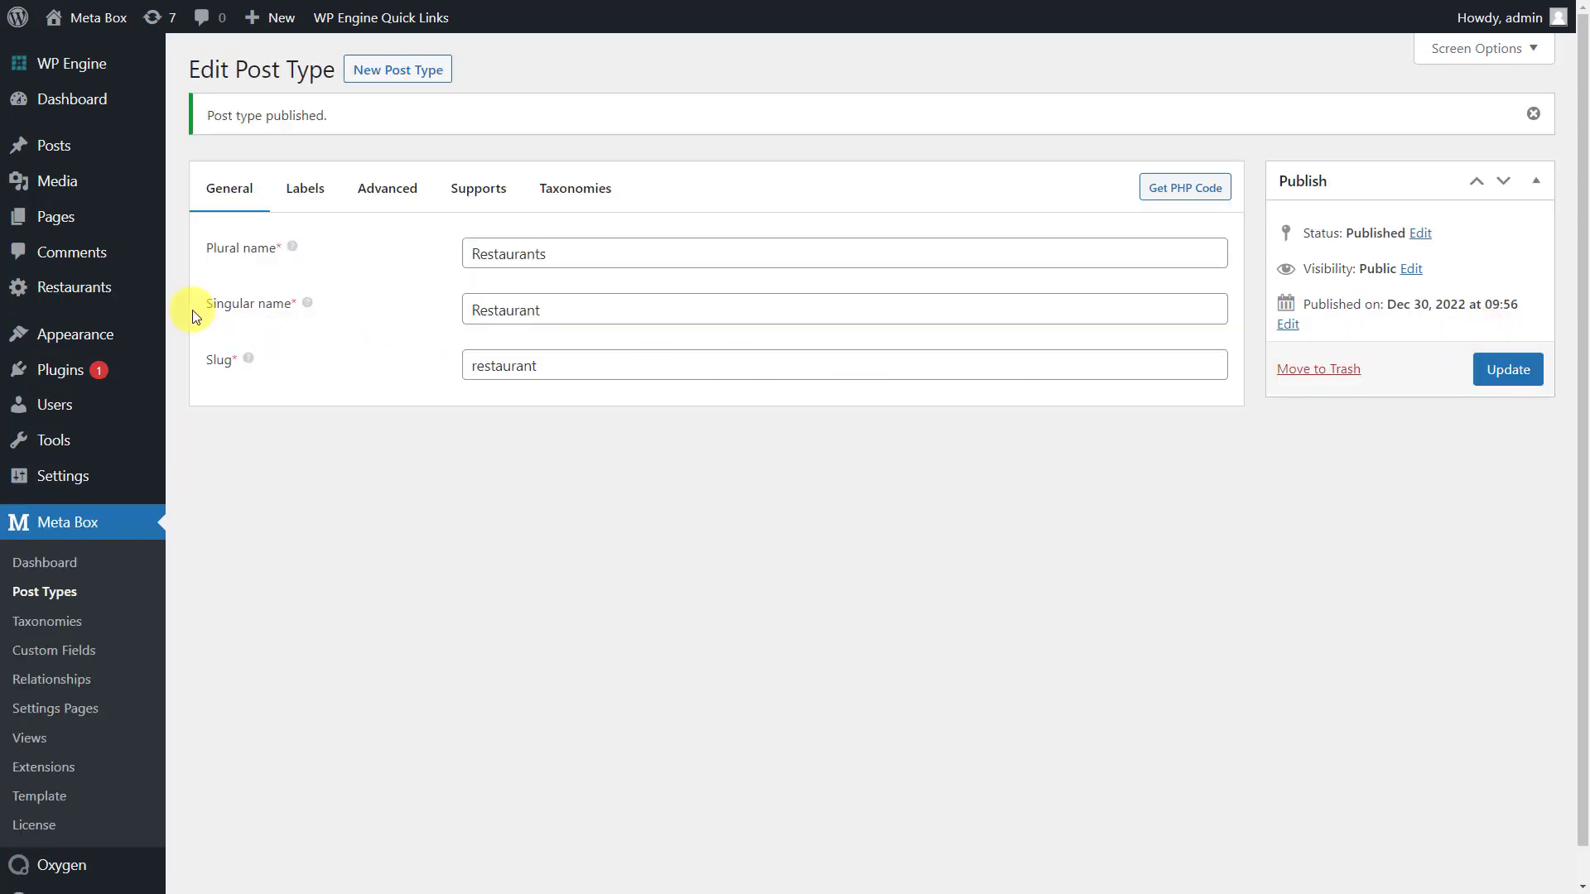
# Step: In a new restaurant post, choose All days are the same, try Closed All day and By Appointment Only, and select Enter Hours
pyautogui.moveTo(120, 291)
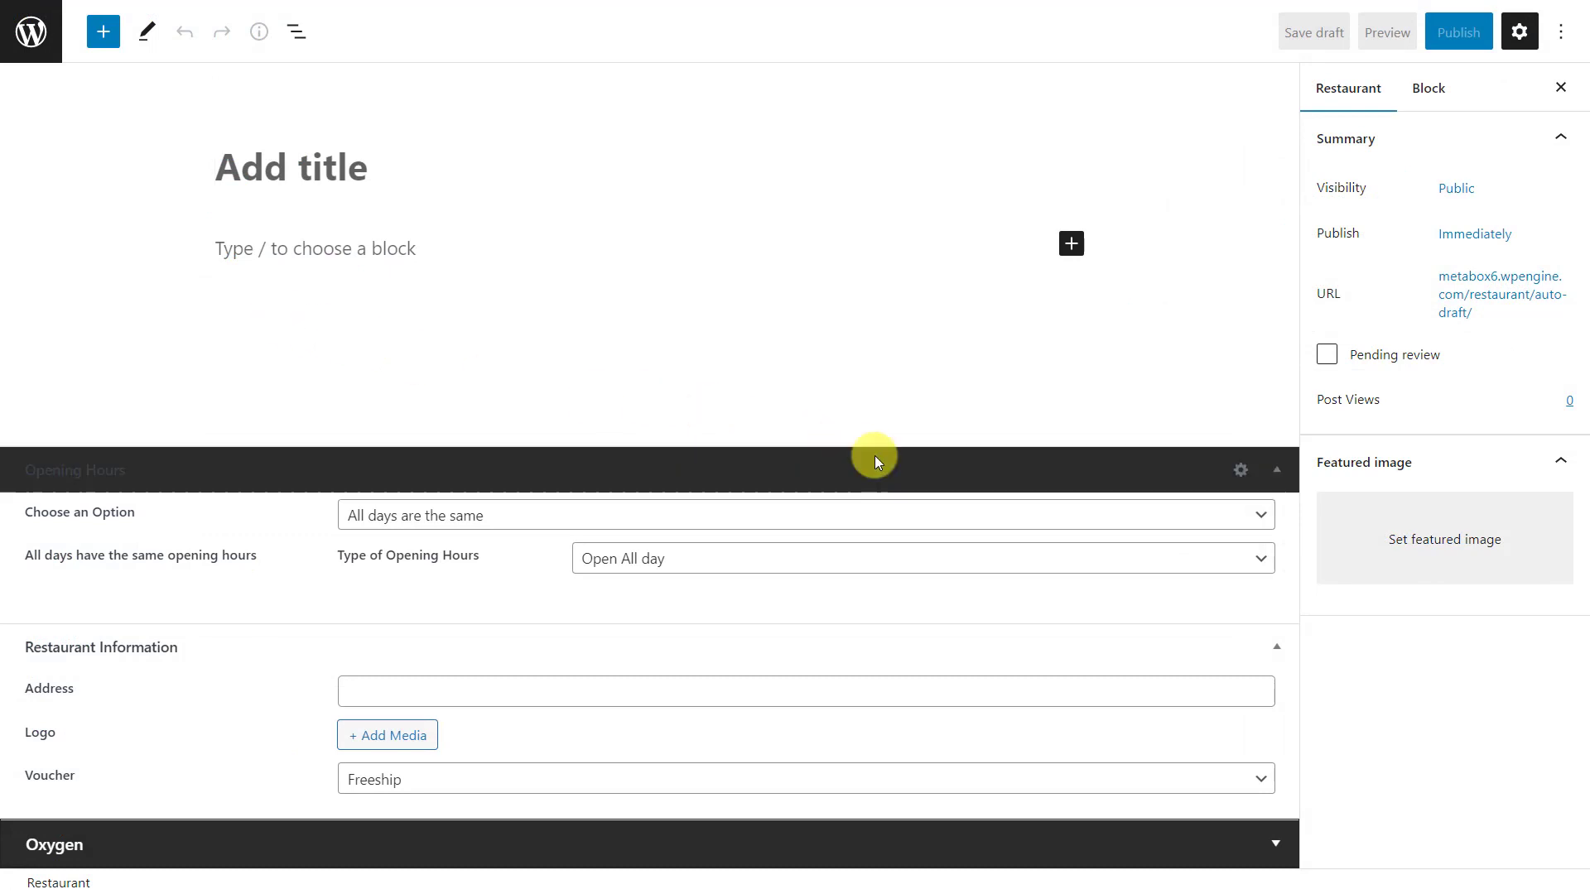
pyautogui.click(979, 516)
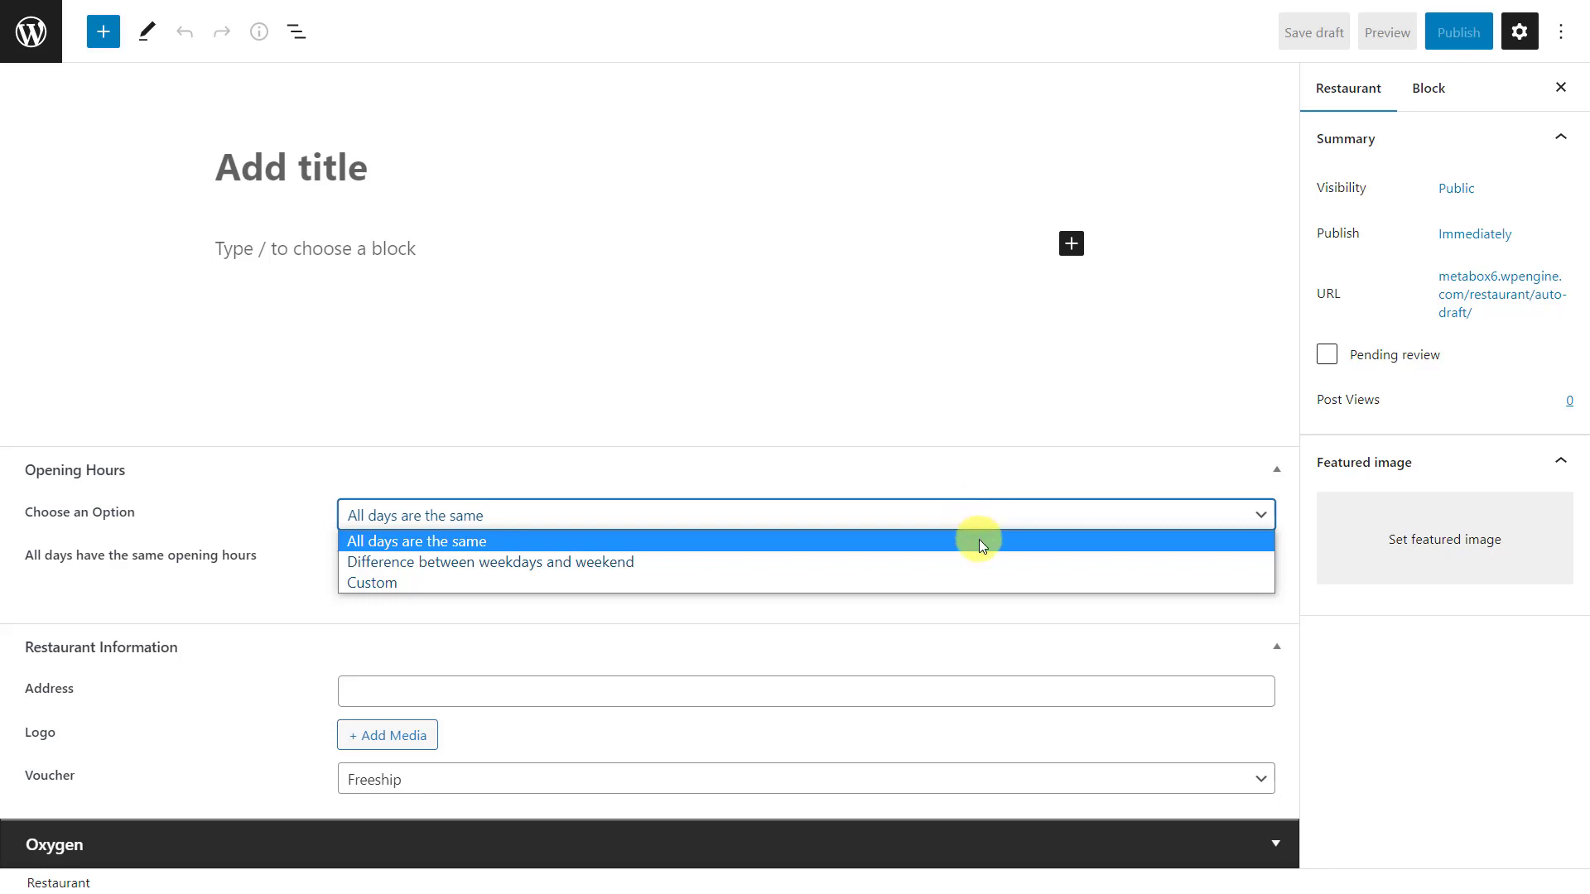
pyautogui.click(979, 541)
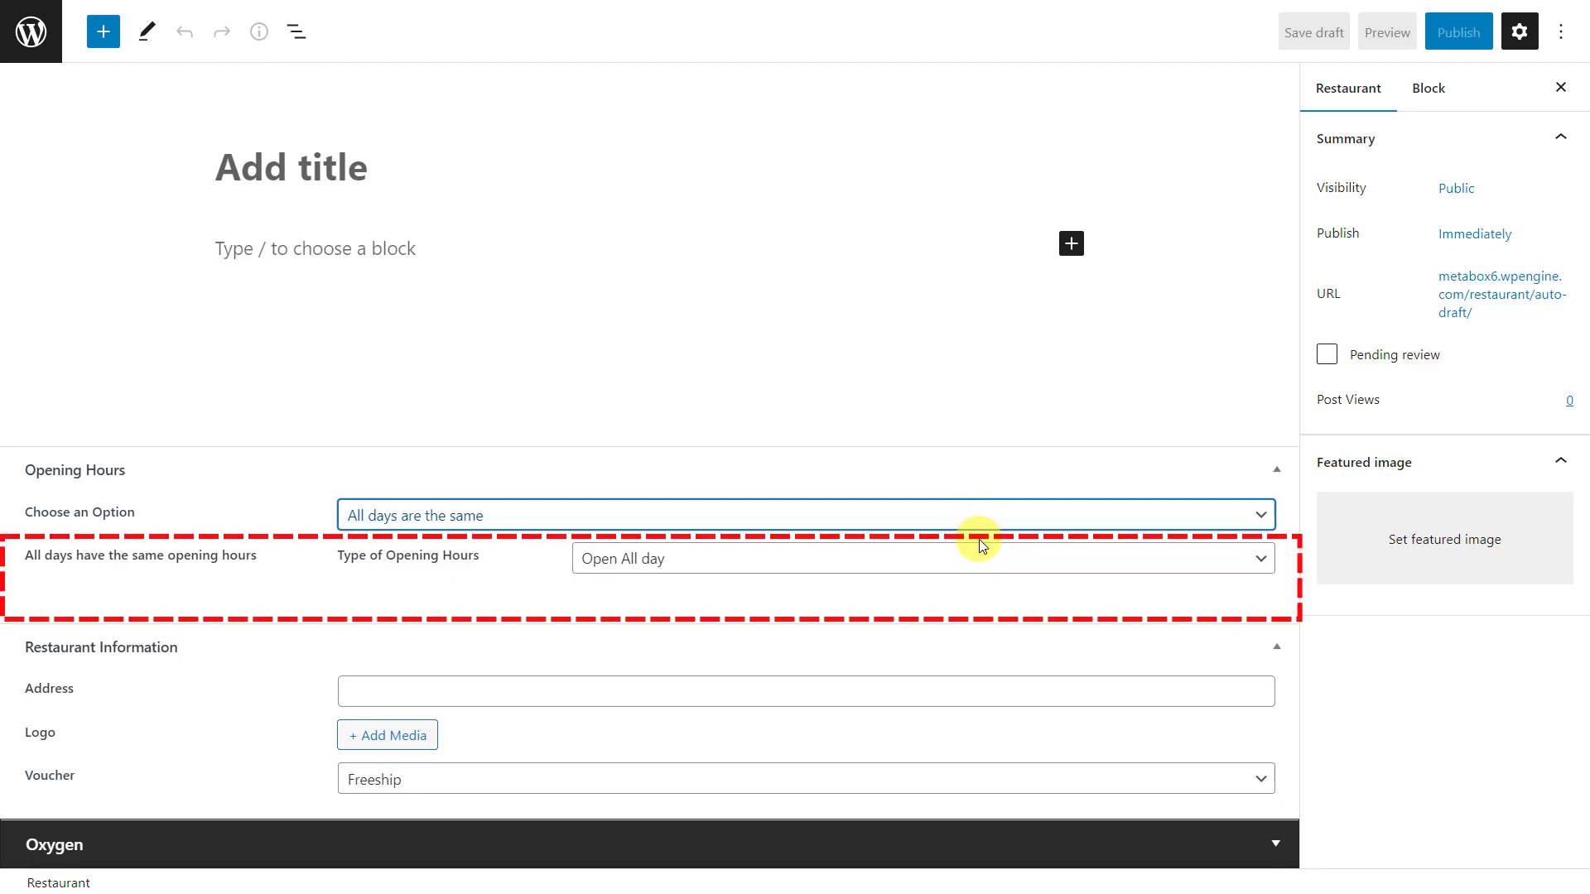
pyautogui.click(996, 560)
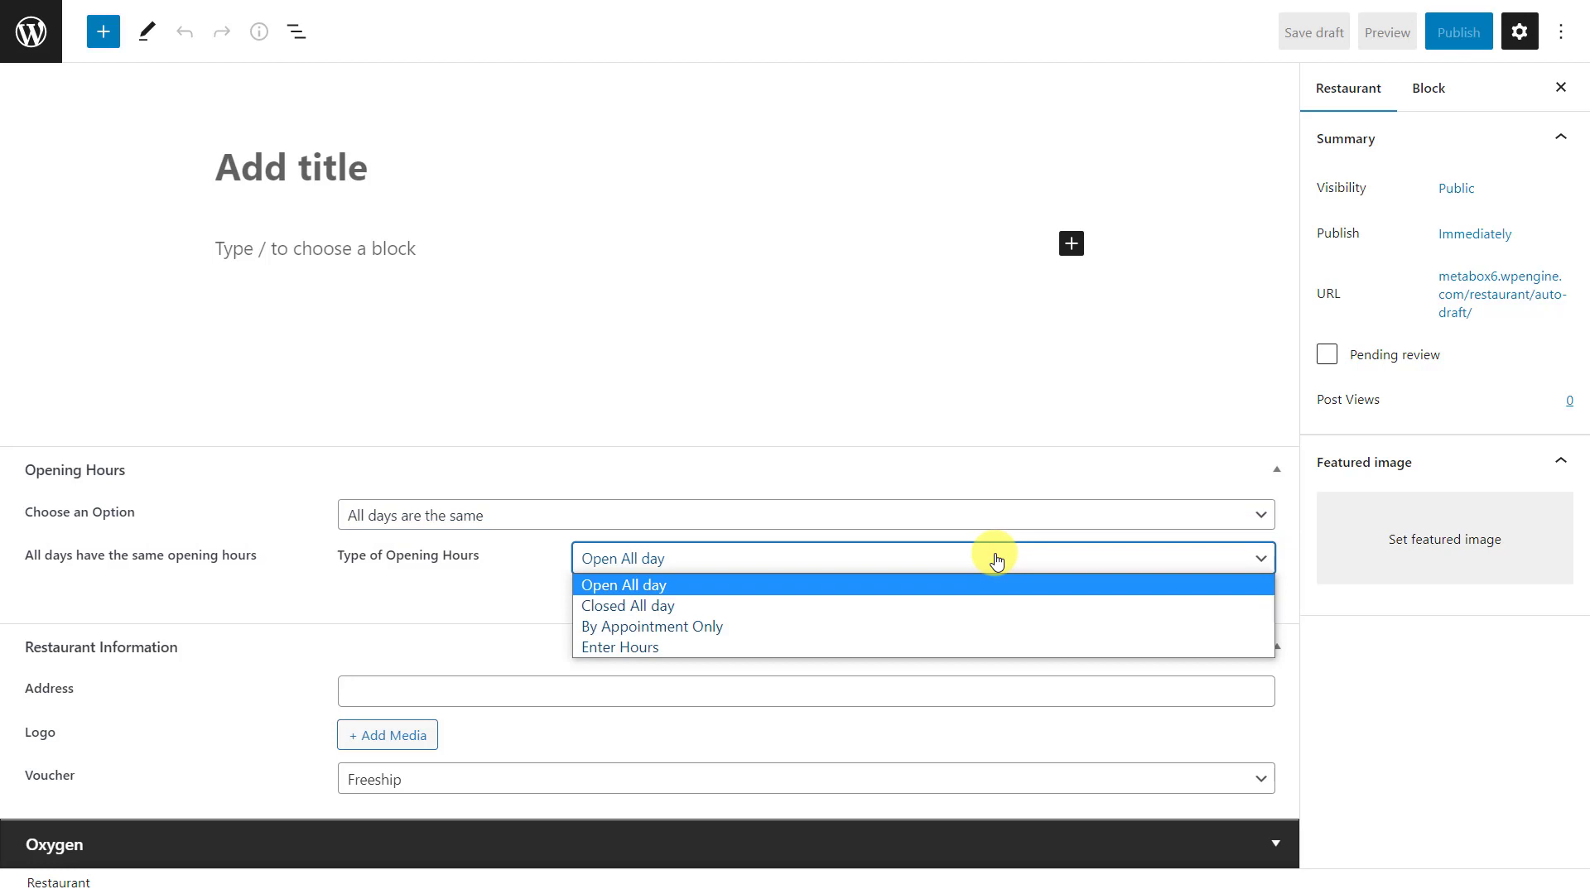
pyautogui.click(986, 598)
pyautogui.click(998, 558)
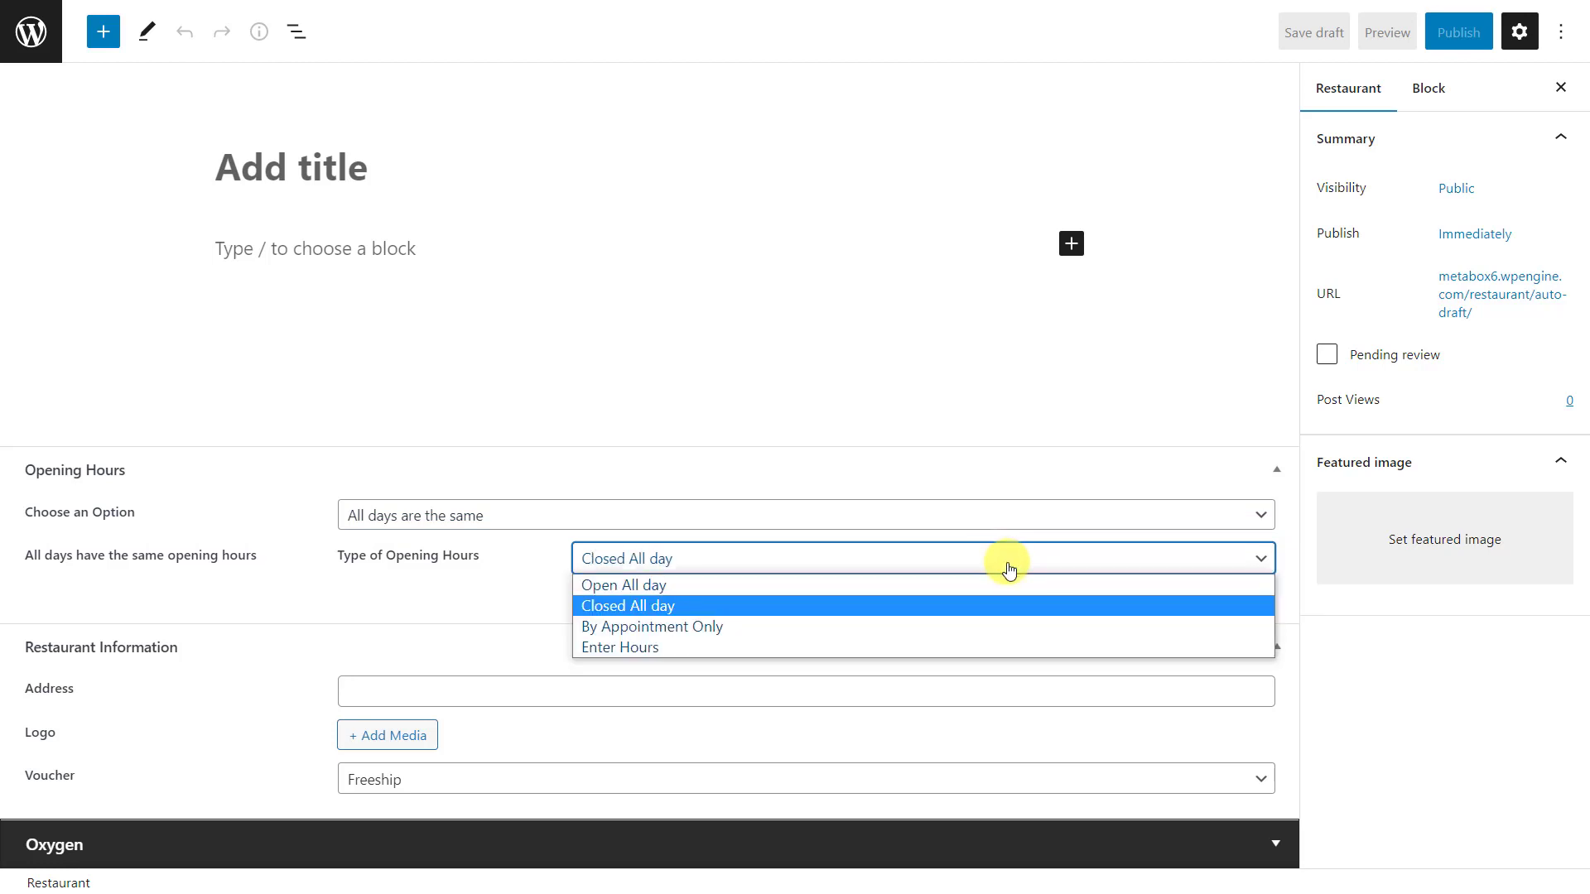
pyautogui.click(994, 626)
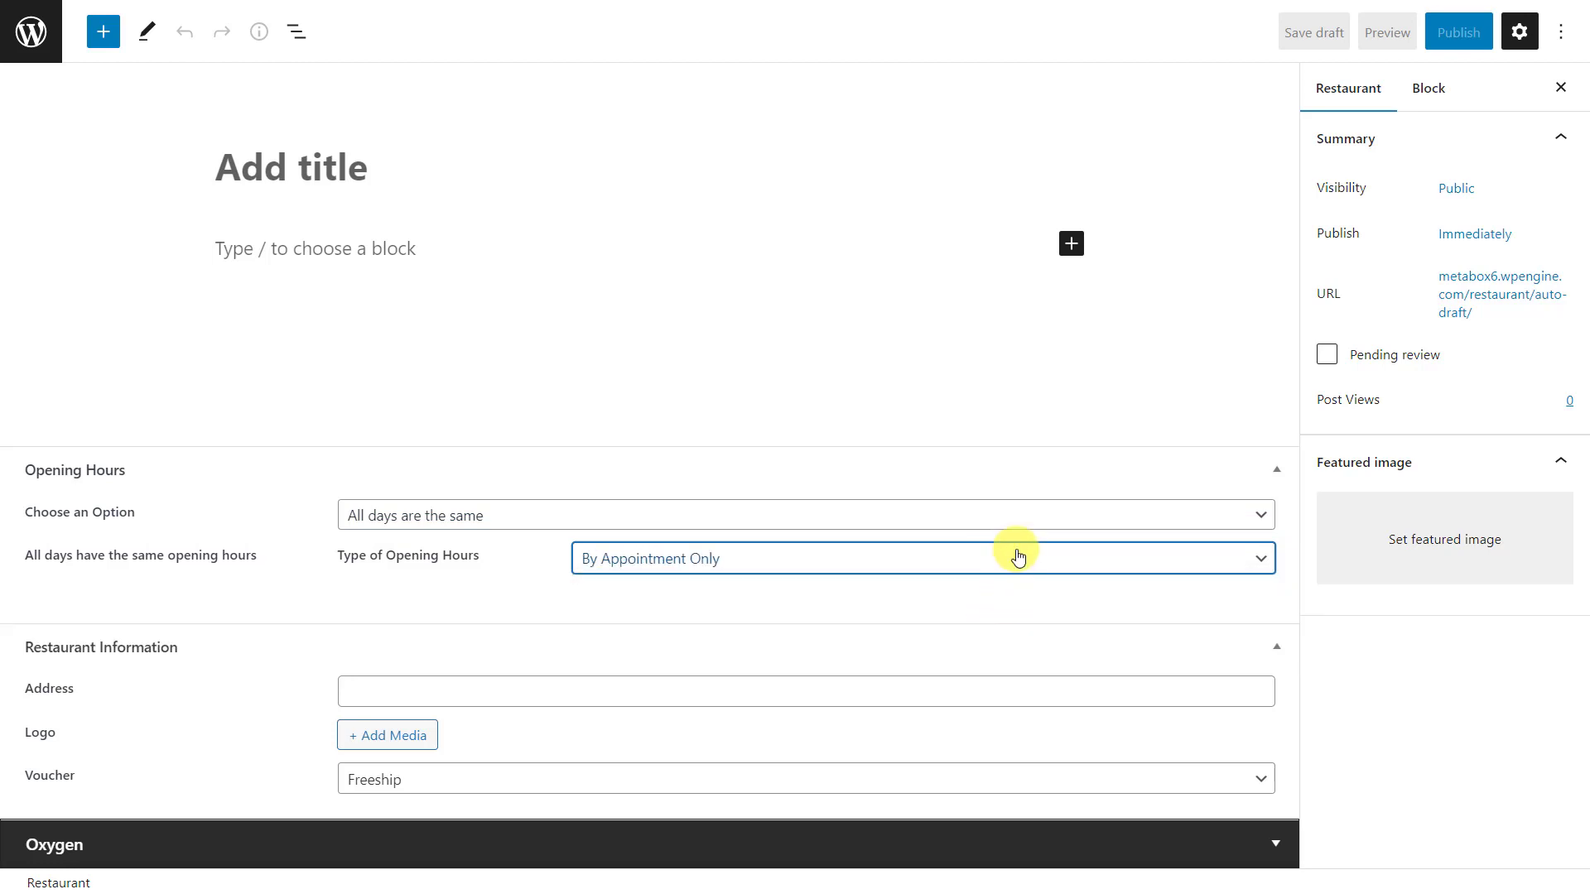
pyautogui.click(1018, 556)
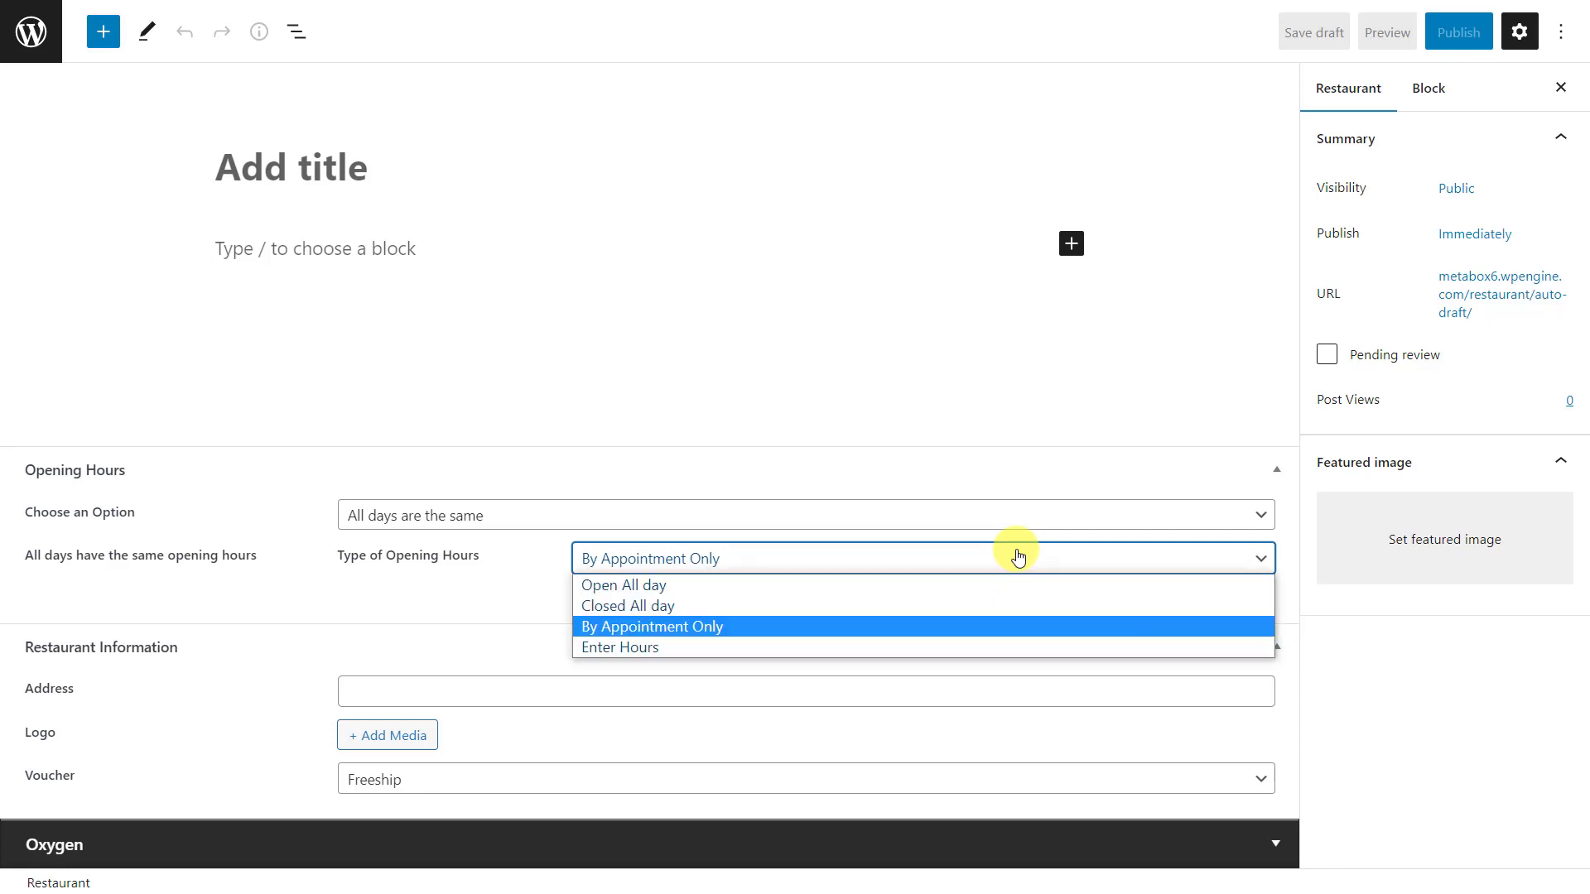
pyautogui.click(1007, 640)
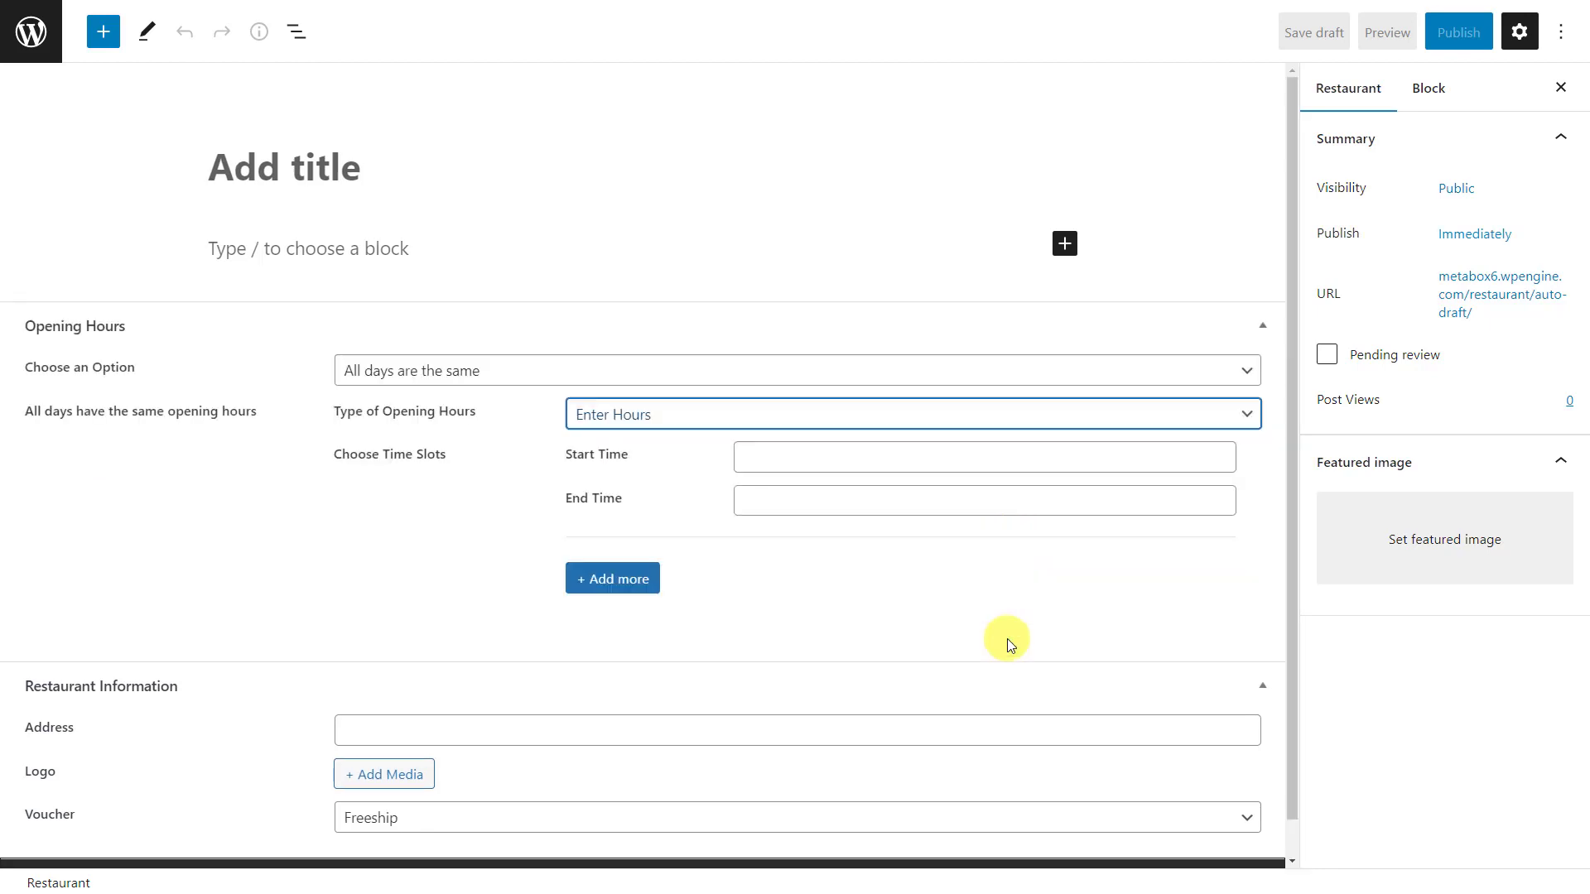
# Step: Add a second time slot to the all-days opening hours and open its start and end time pickers
pyautogui.click(652, 595)
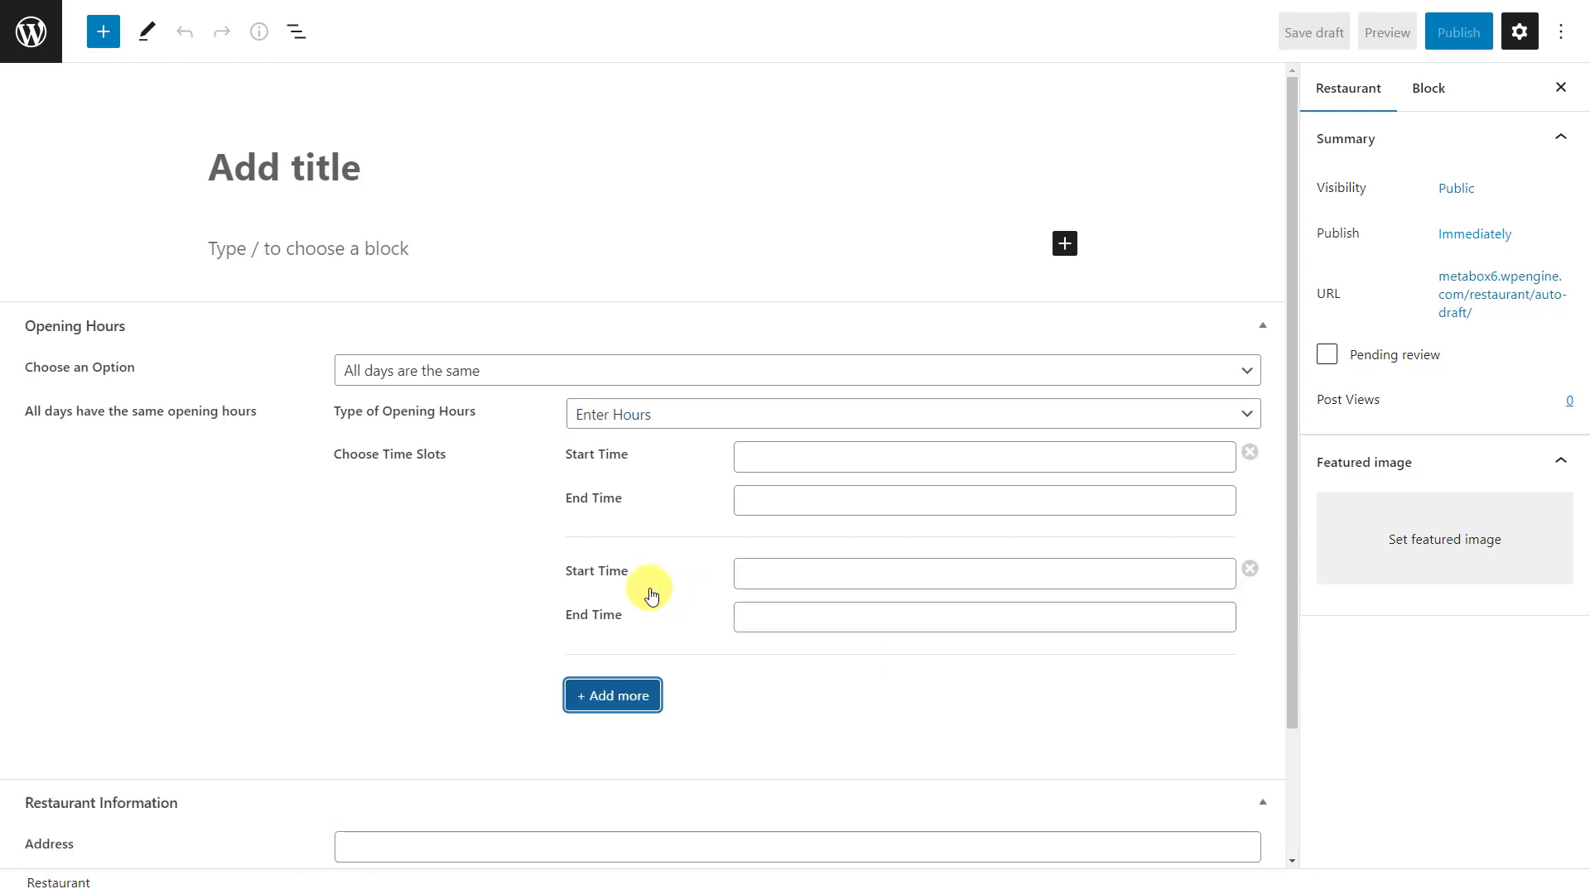
pyautogui.click(798, 578)
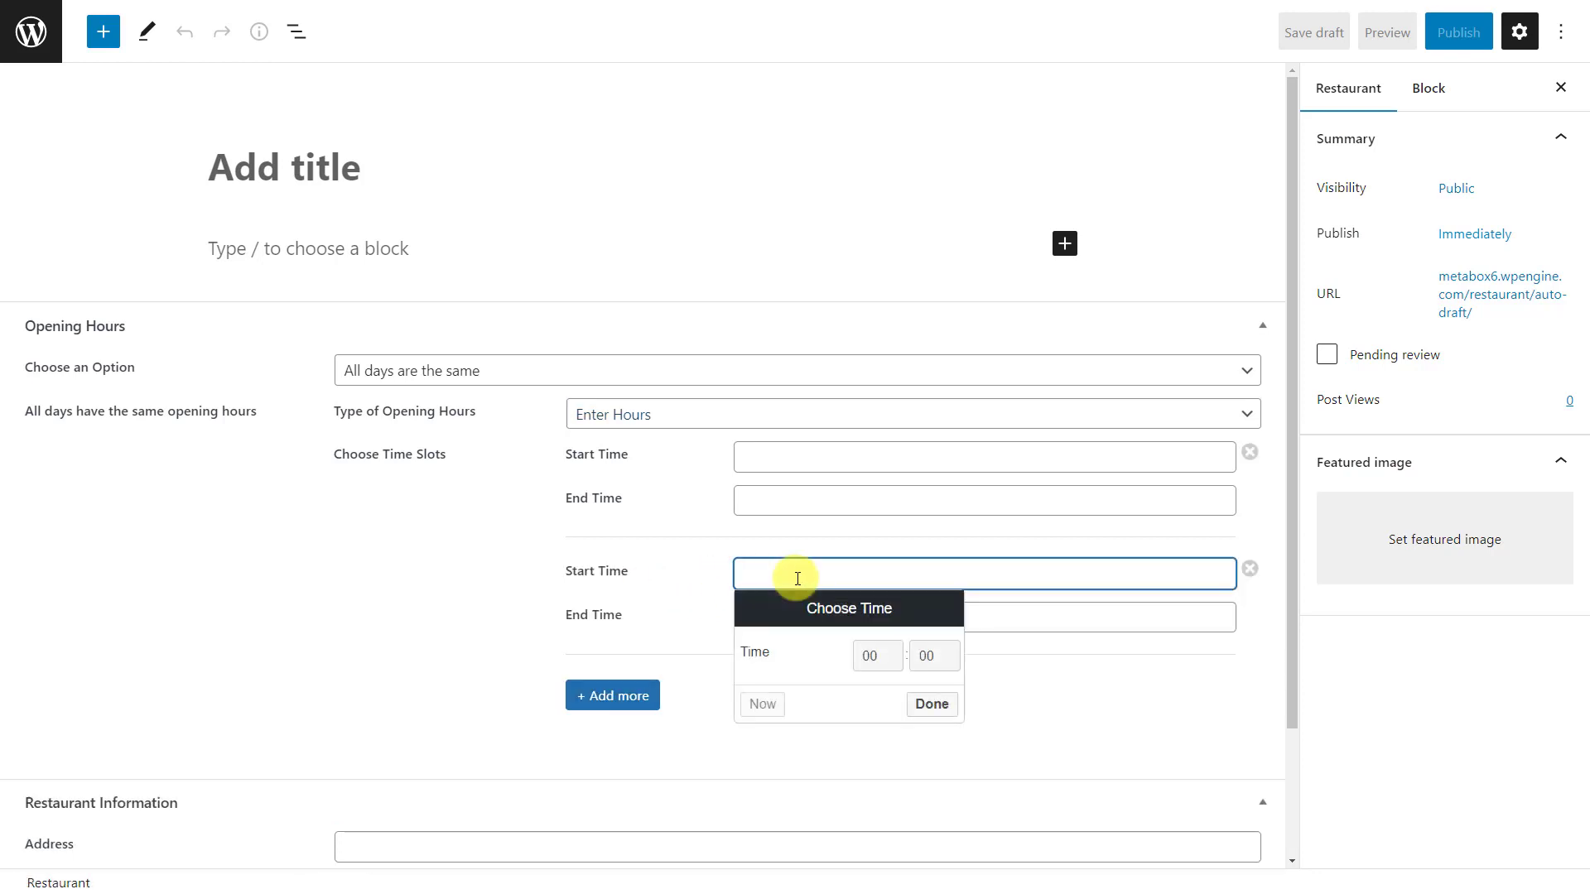
pyautogui.click(998, 615)
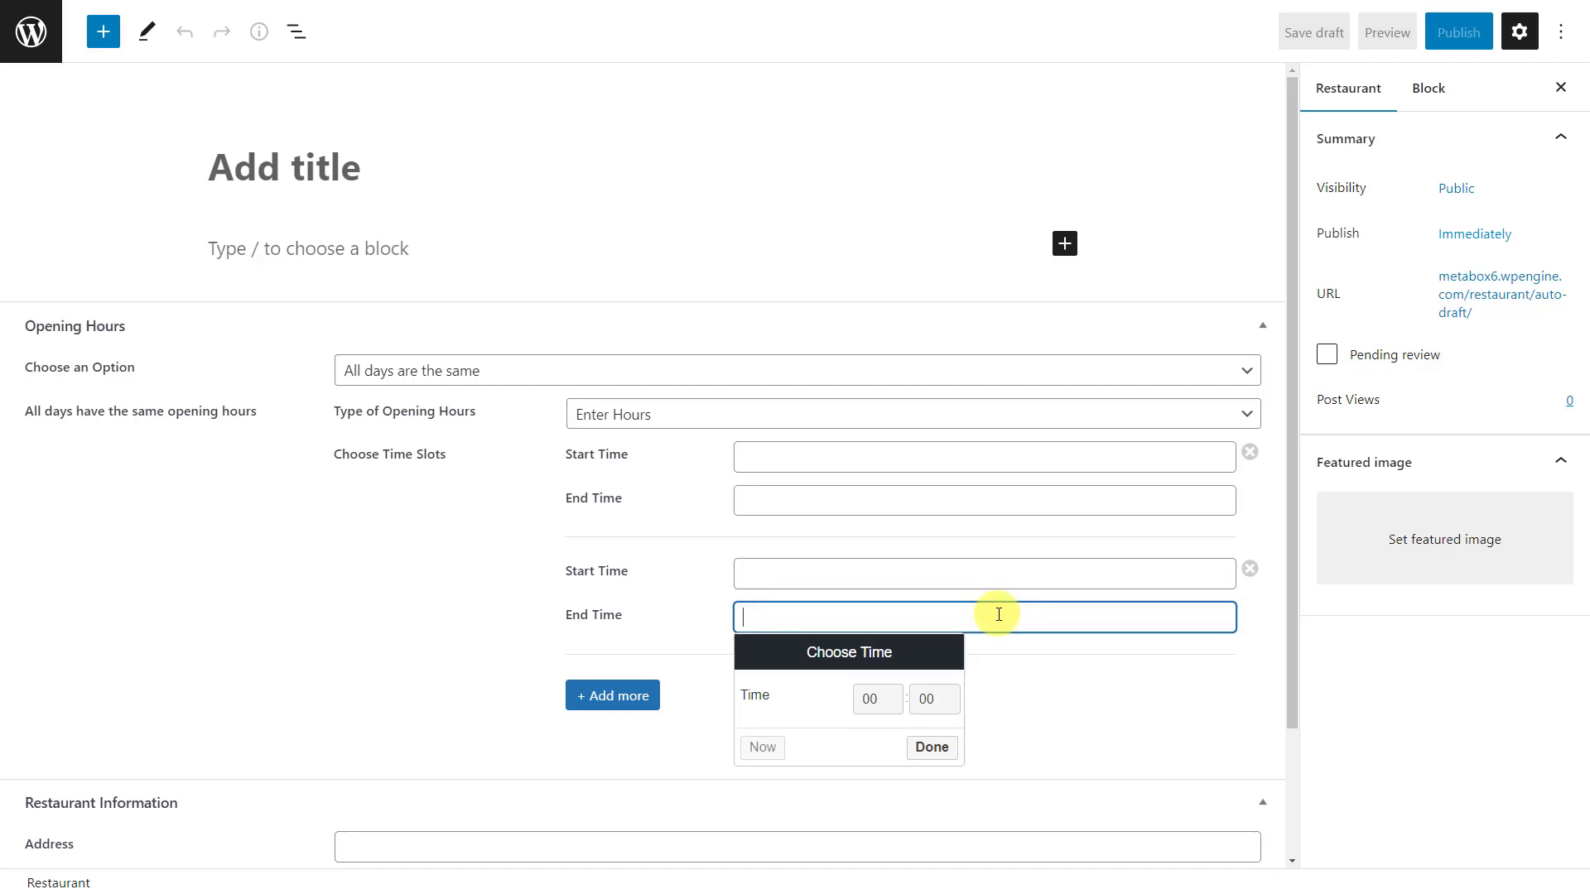
# Step: Switch the opening hours to Difference between weekdays and weekend, and set Weekdays to Enter Hours with a second time slot
pyautogui.click(1002, 373)
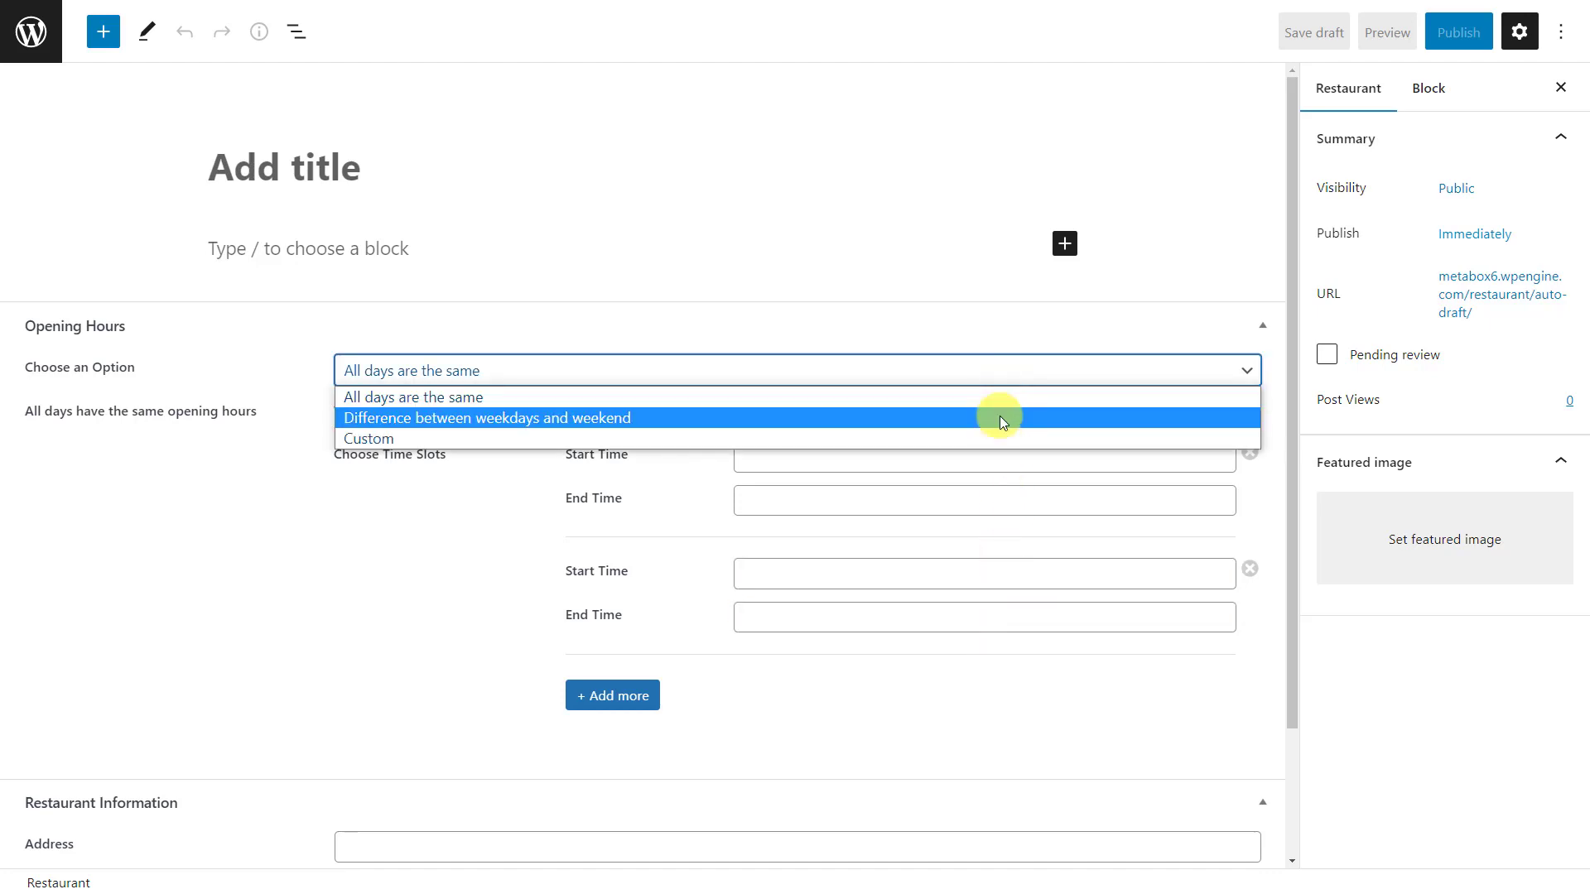
pyautogui.click(1000, 418)
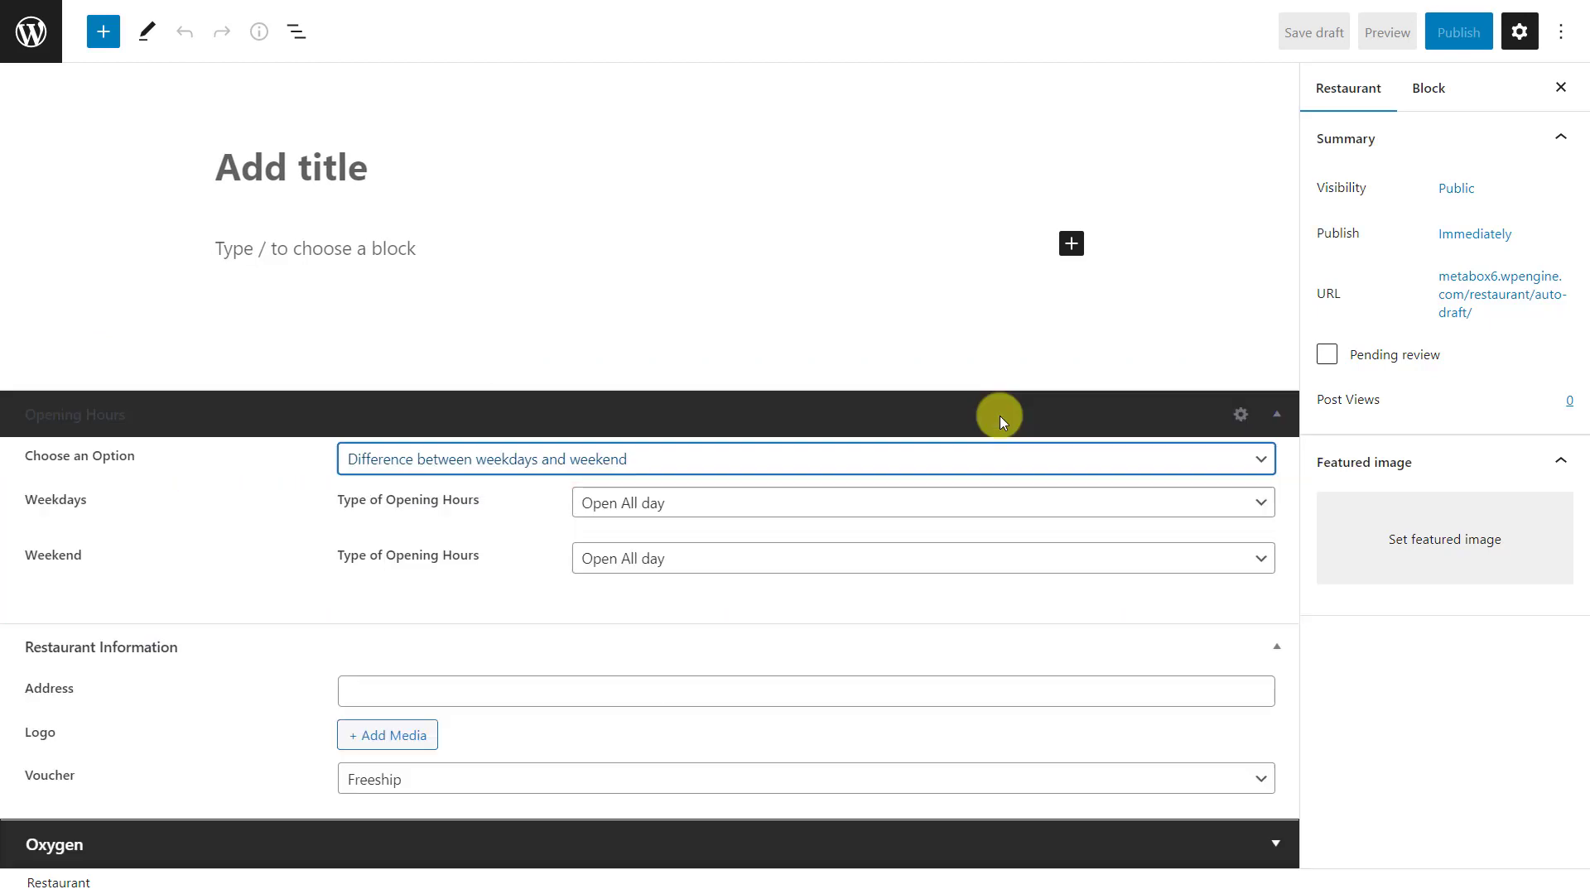
pyautogui.click(1056, 500)
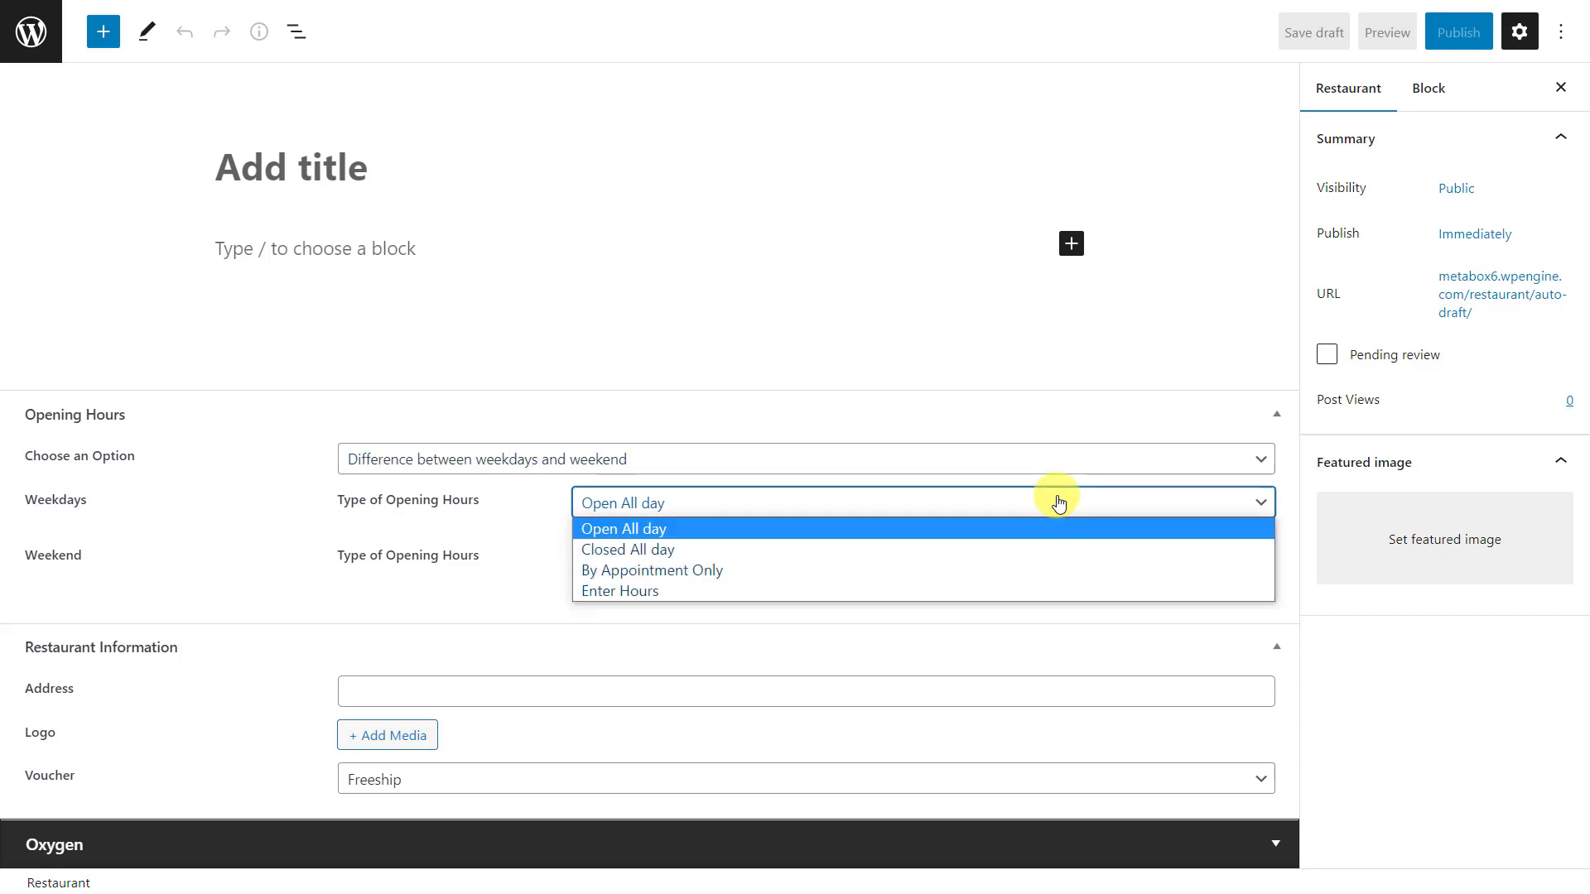
pyautogui.click(1041, 545)
pyautogui.click(1047, 502)
pyautogui.click(1035, 587)
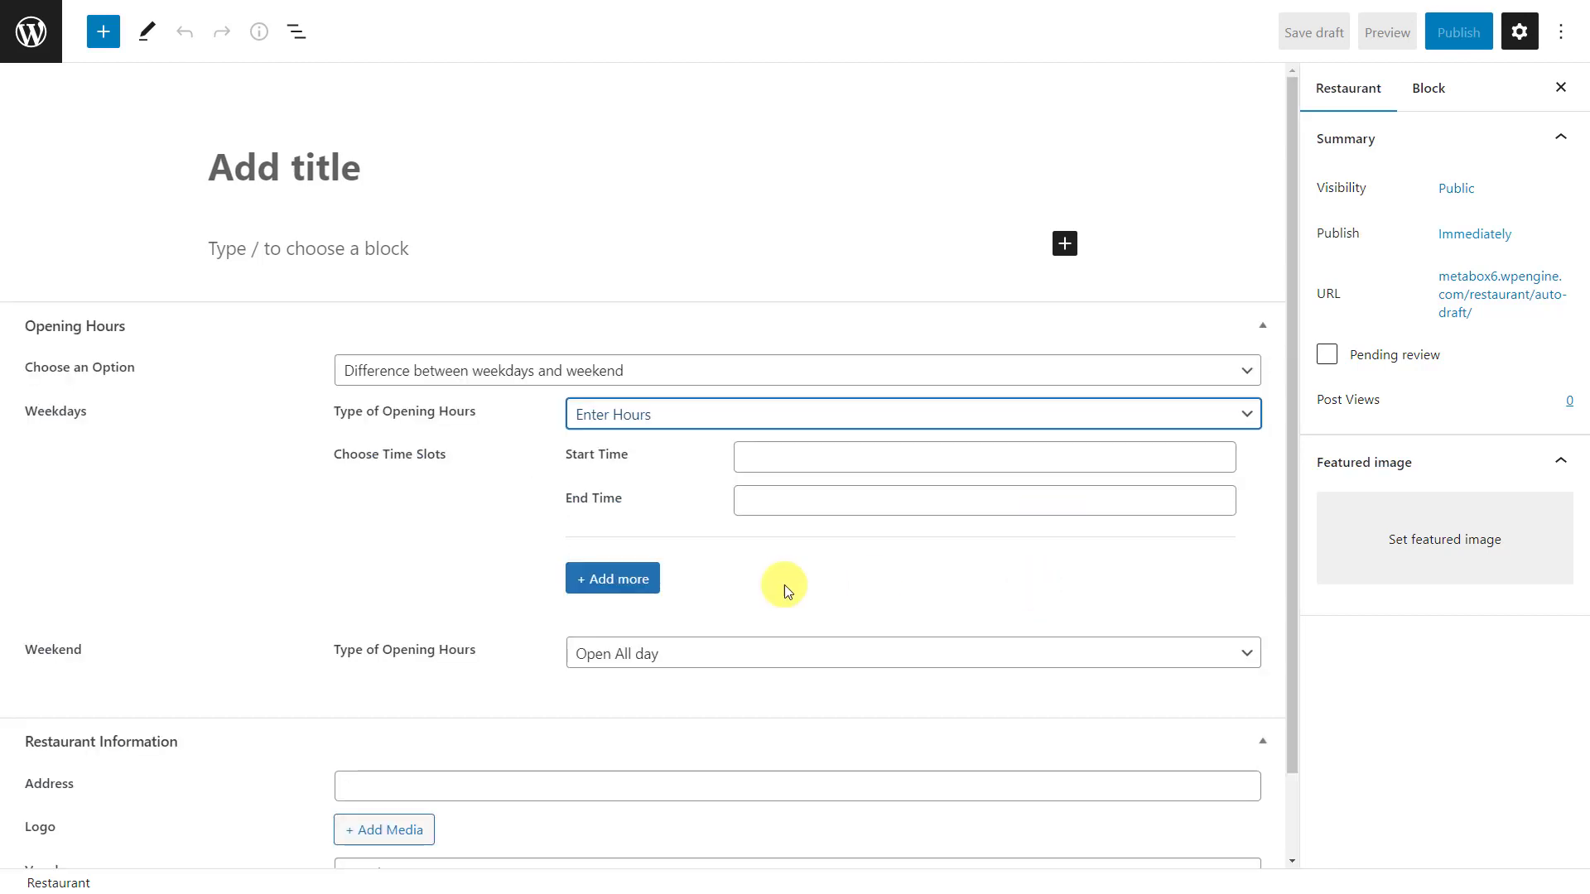
pyautogui.click(613, 578)
# Step: Set the Weekend opening hours type to Enter Hours and add a second time slot
pyautogui.scroll(-2, 613, 596)
pyautogui.click(717, 607)
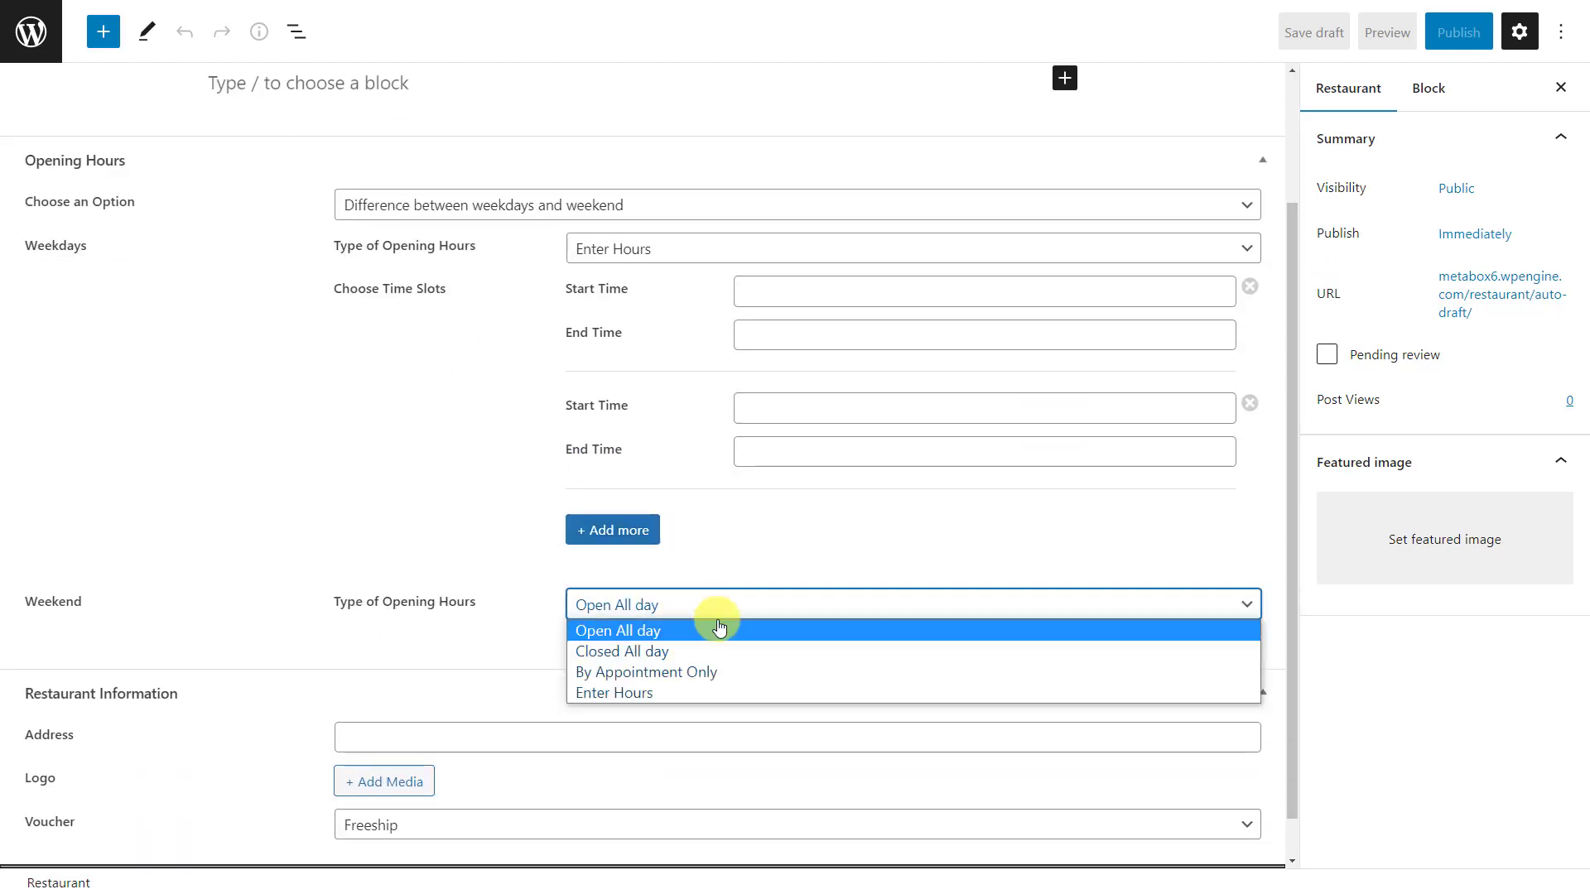
pyautogui.click(734, 688)
pyautogui.click(621, 763)
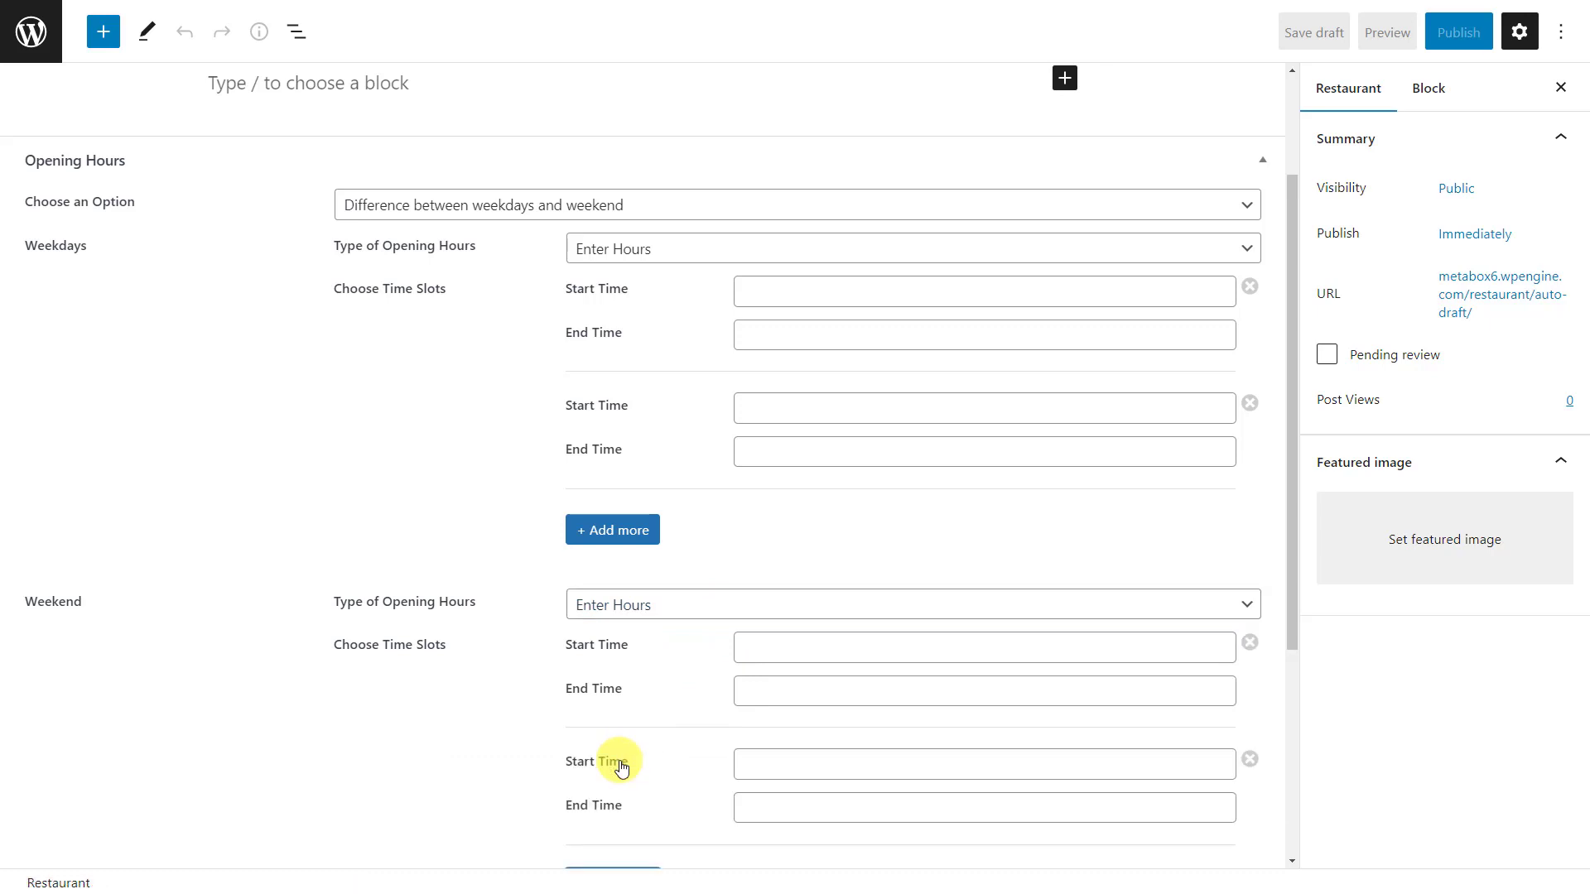
# Step: Switch the opening hours to Custom, try Monday's type options, and set Monday to Enter Hours with a second time slot
pyautogui.click(809, 207)
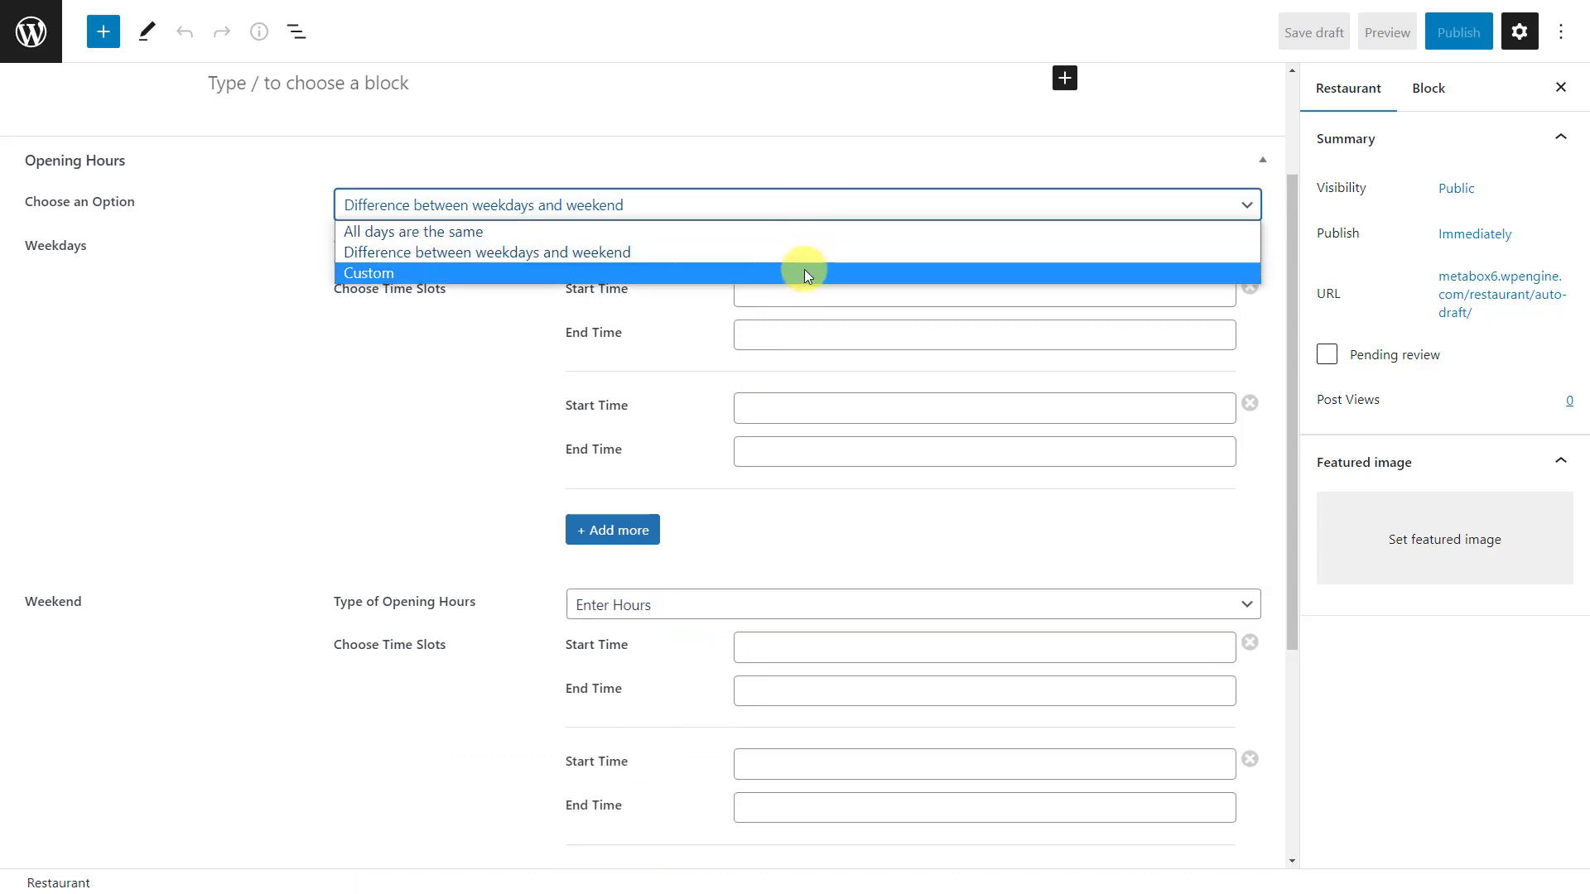
pyautogui.click(805, 272)
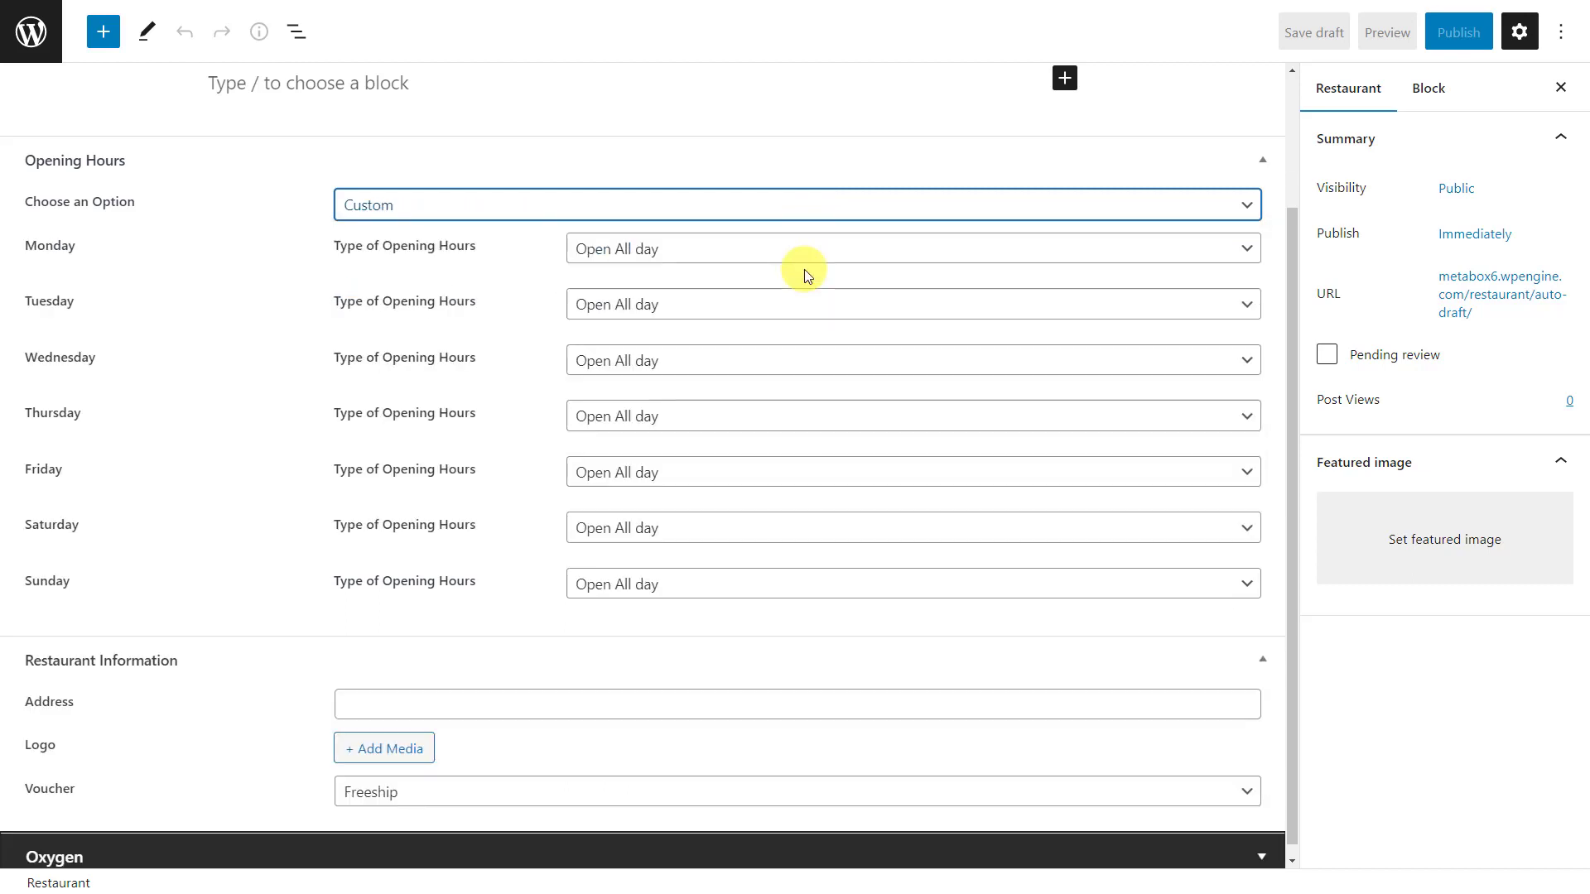
pyautogui.click(849, 251)
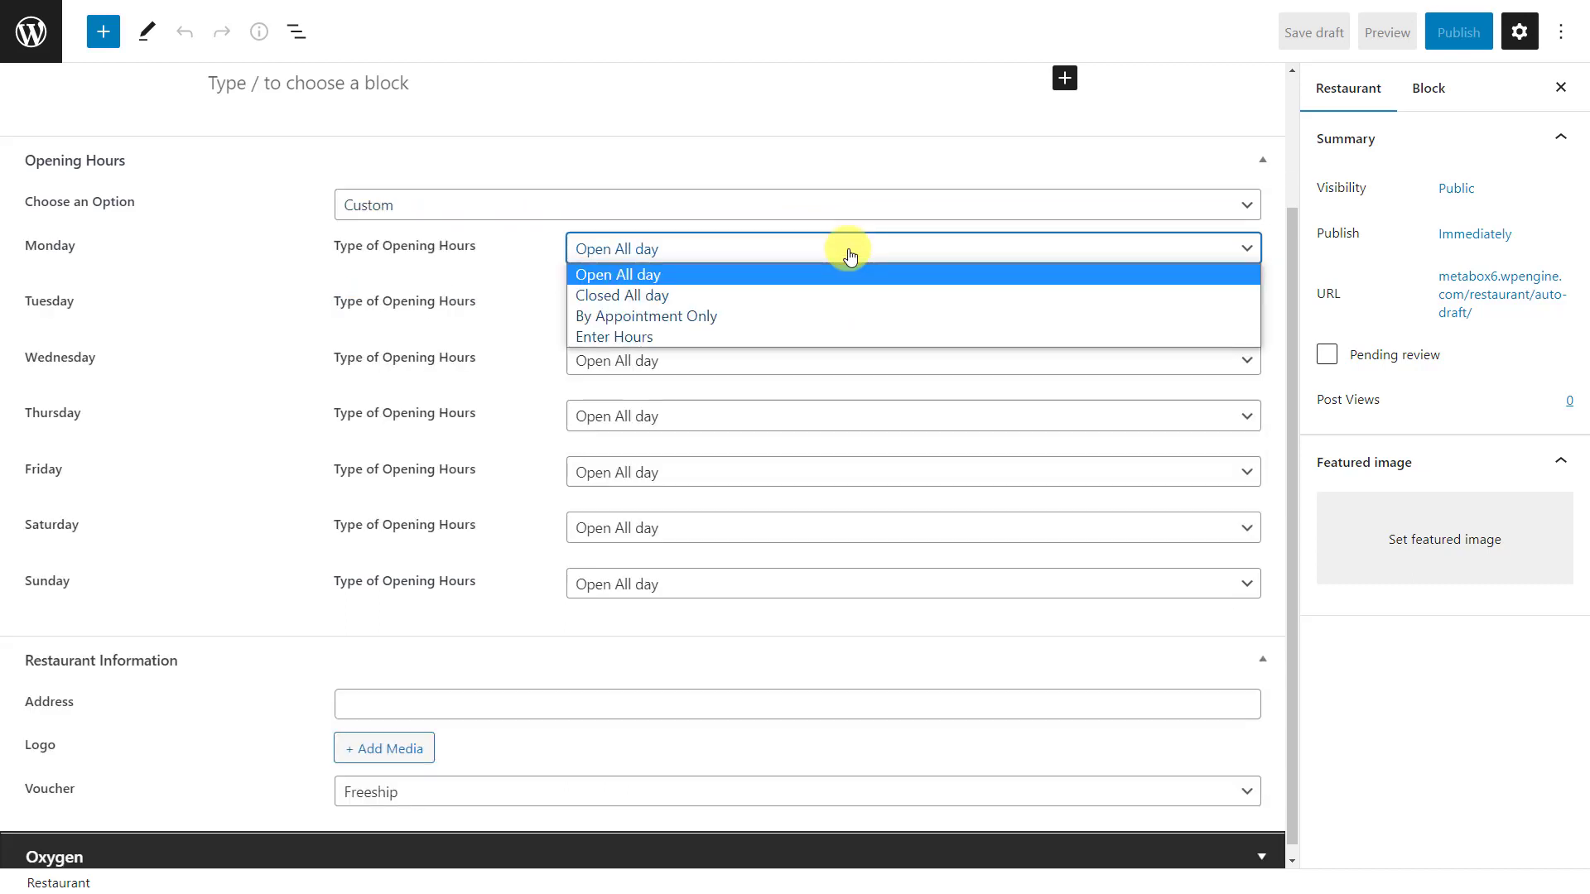
pyautogui.click(843, 295)
pyautogui.click(850, 246)
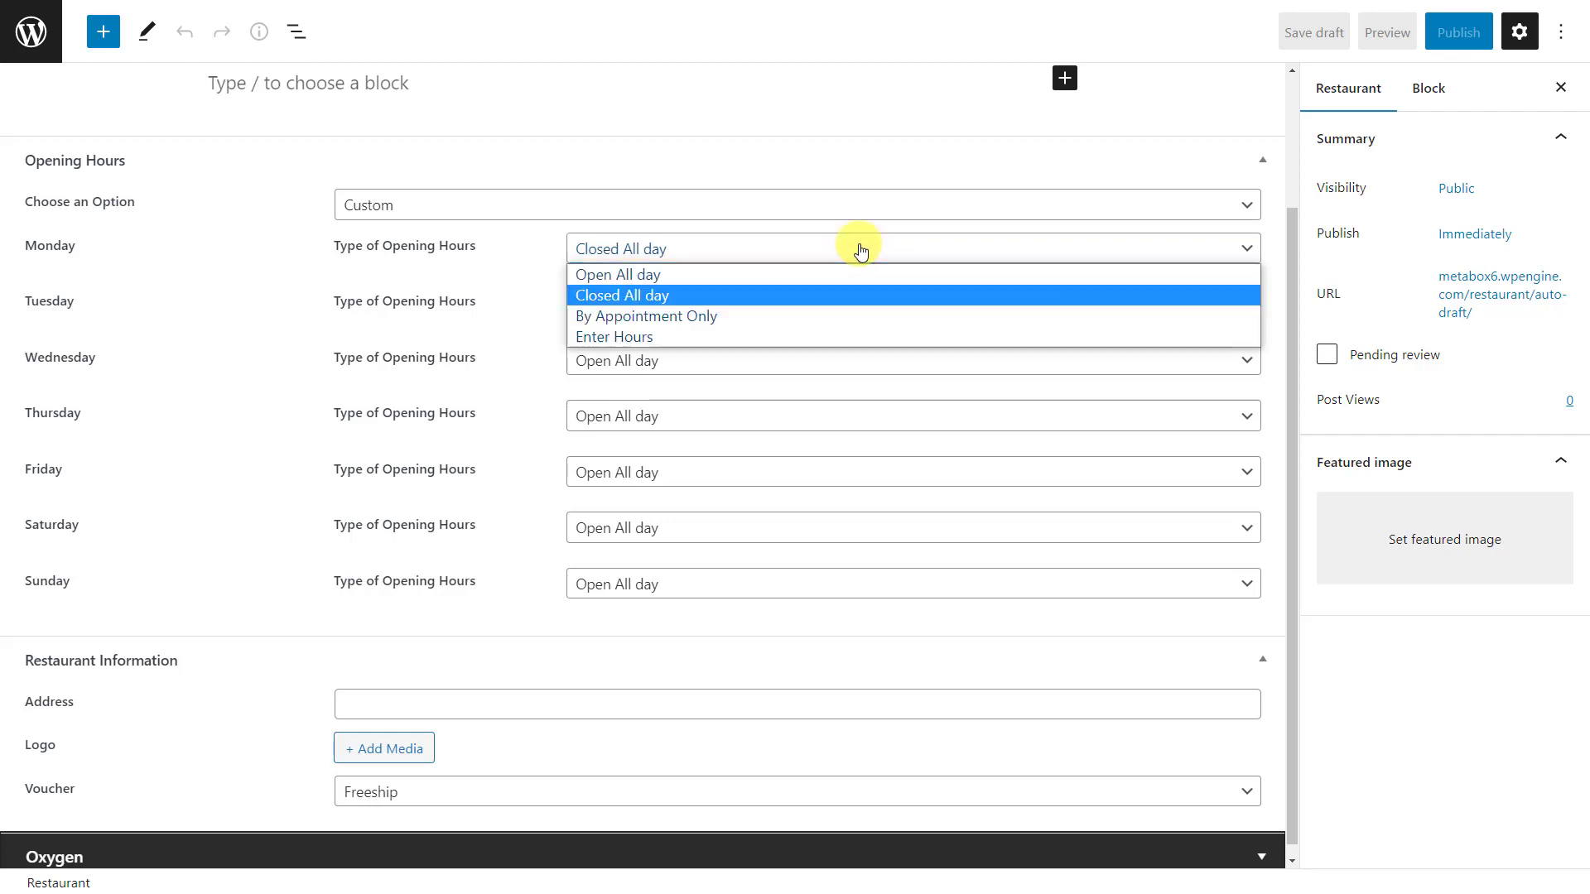
pyautogui.click(845, 313)
pyautogui.click(855, 252)
pyautogui.click(842, 335)
pyautogui.click(612, 411)
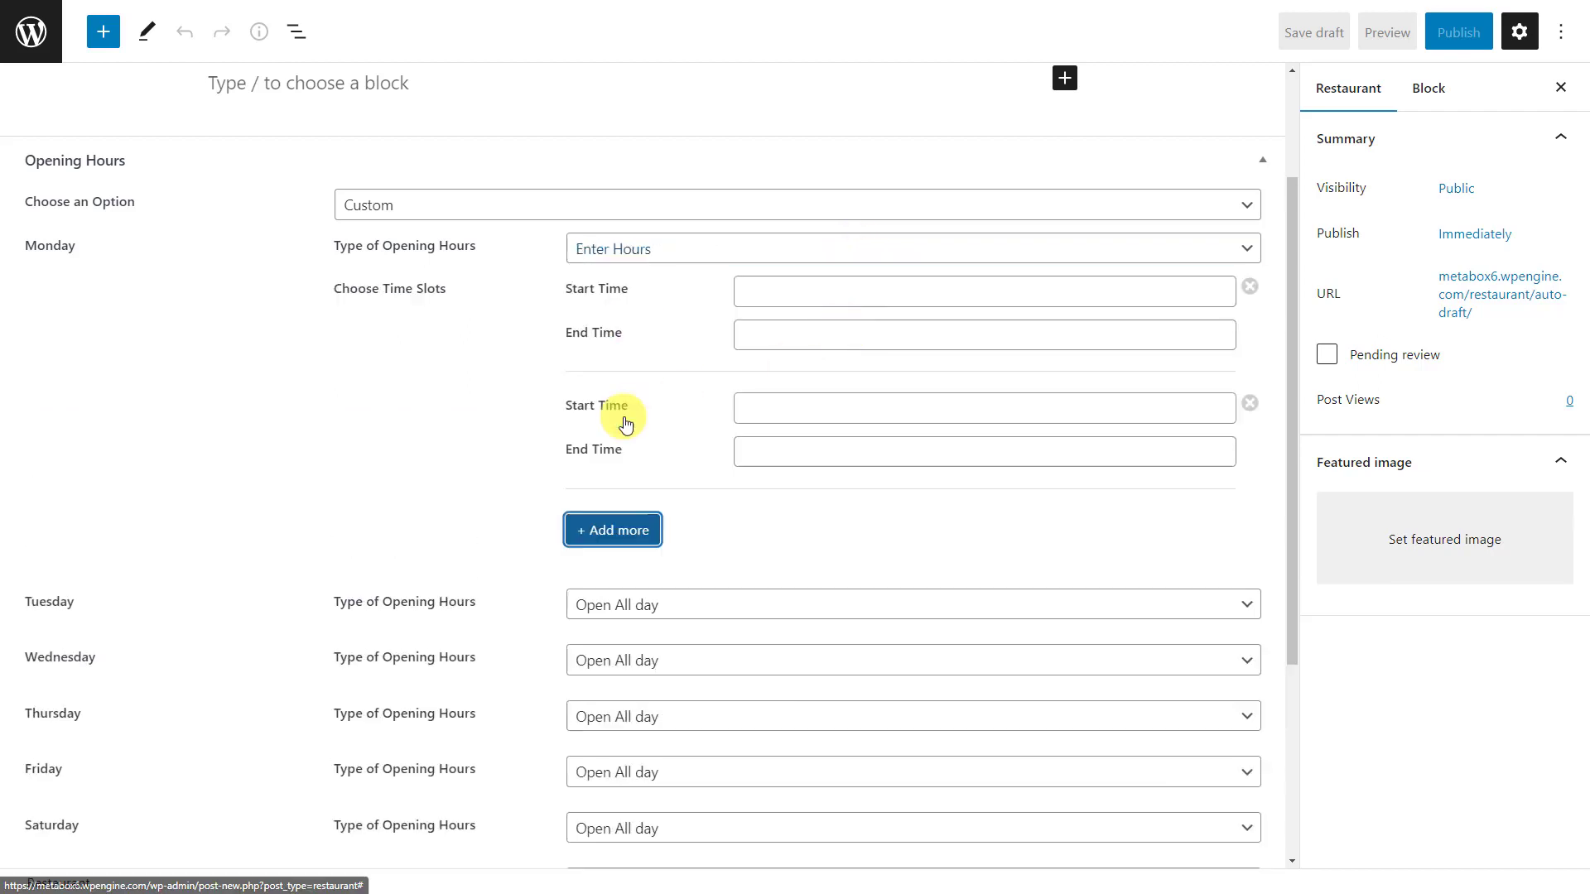
# Step: Set Tuesday's opening hours type to Enter Hours and add a second time slot
pyautogui.click(828, 603)
pyautogui.click(841, 692)
pyautogui.click(642, 770)
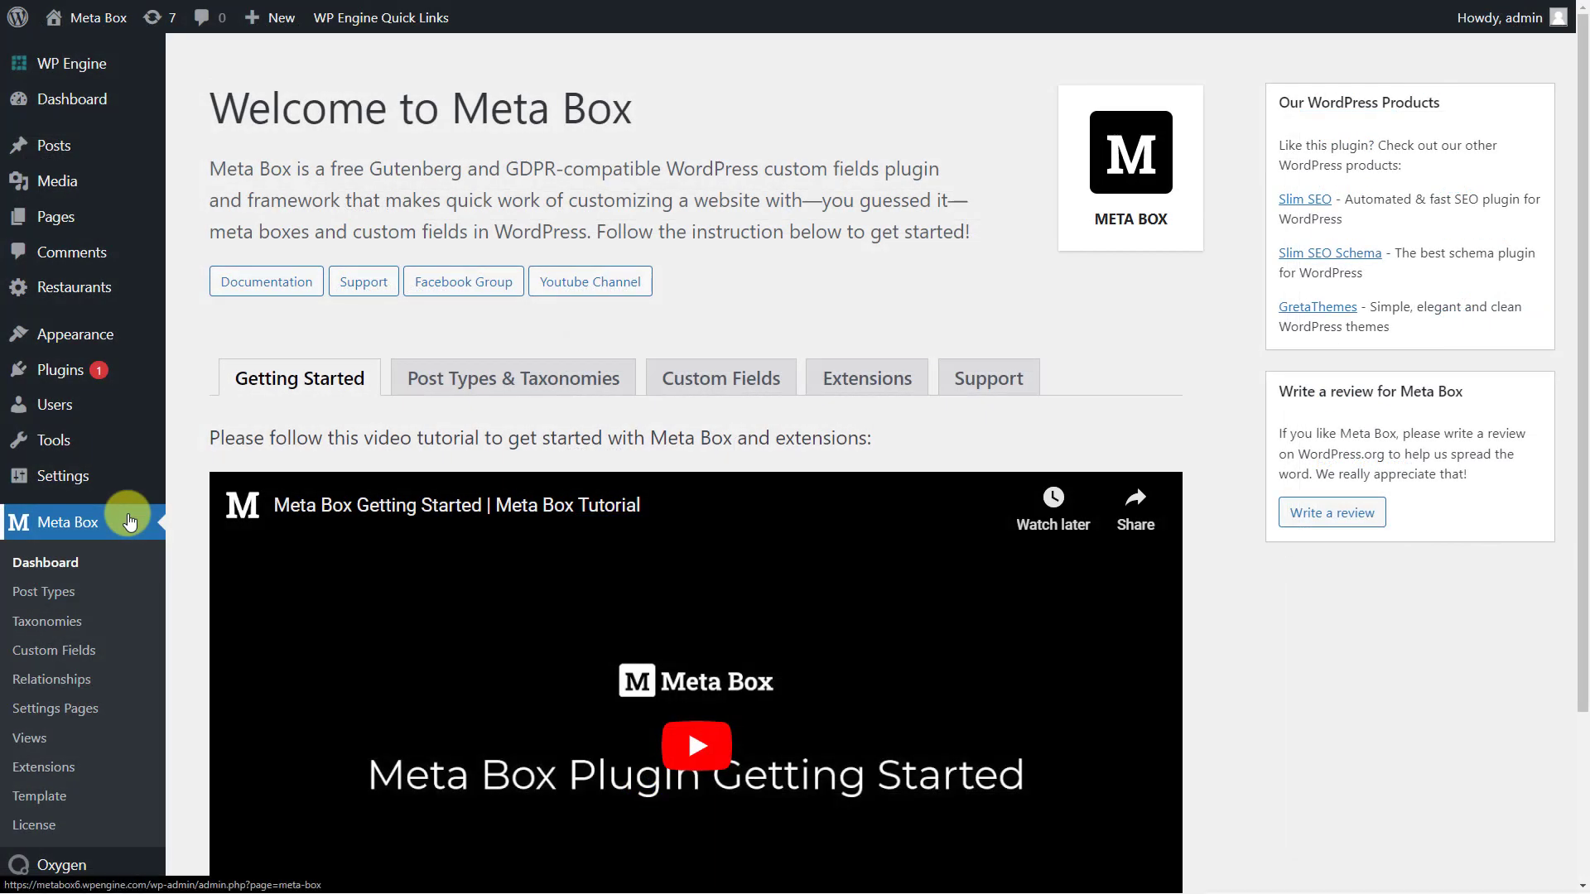
# Step: Start a new Meta Box custom field group titled Opening Hours
pyautogui.click(144, 654)
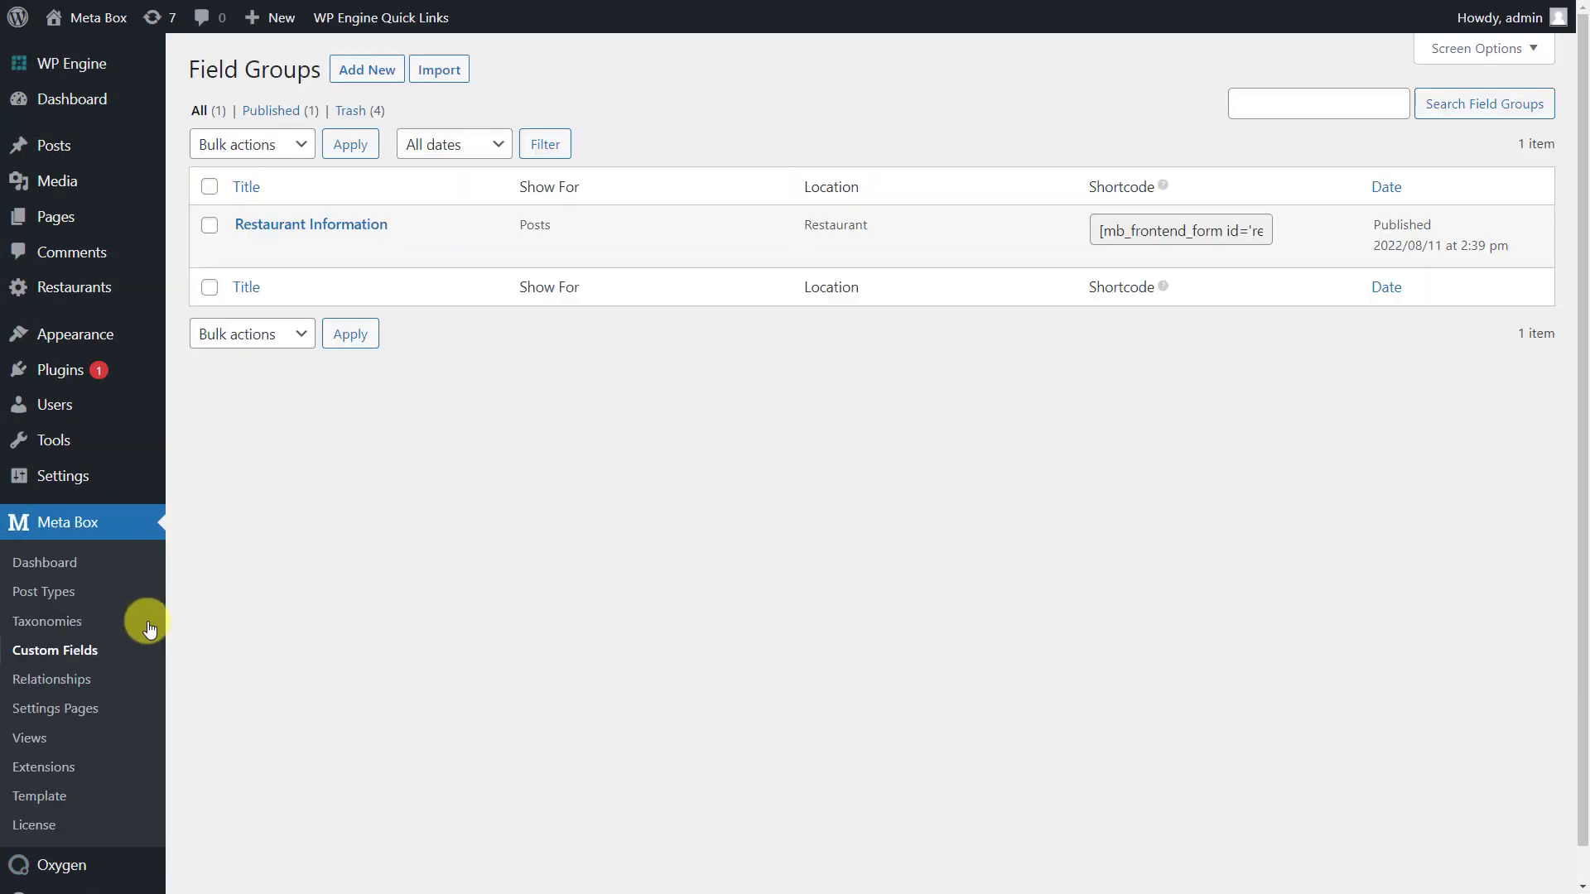
pyautogui.click(338, 84)
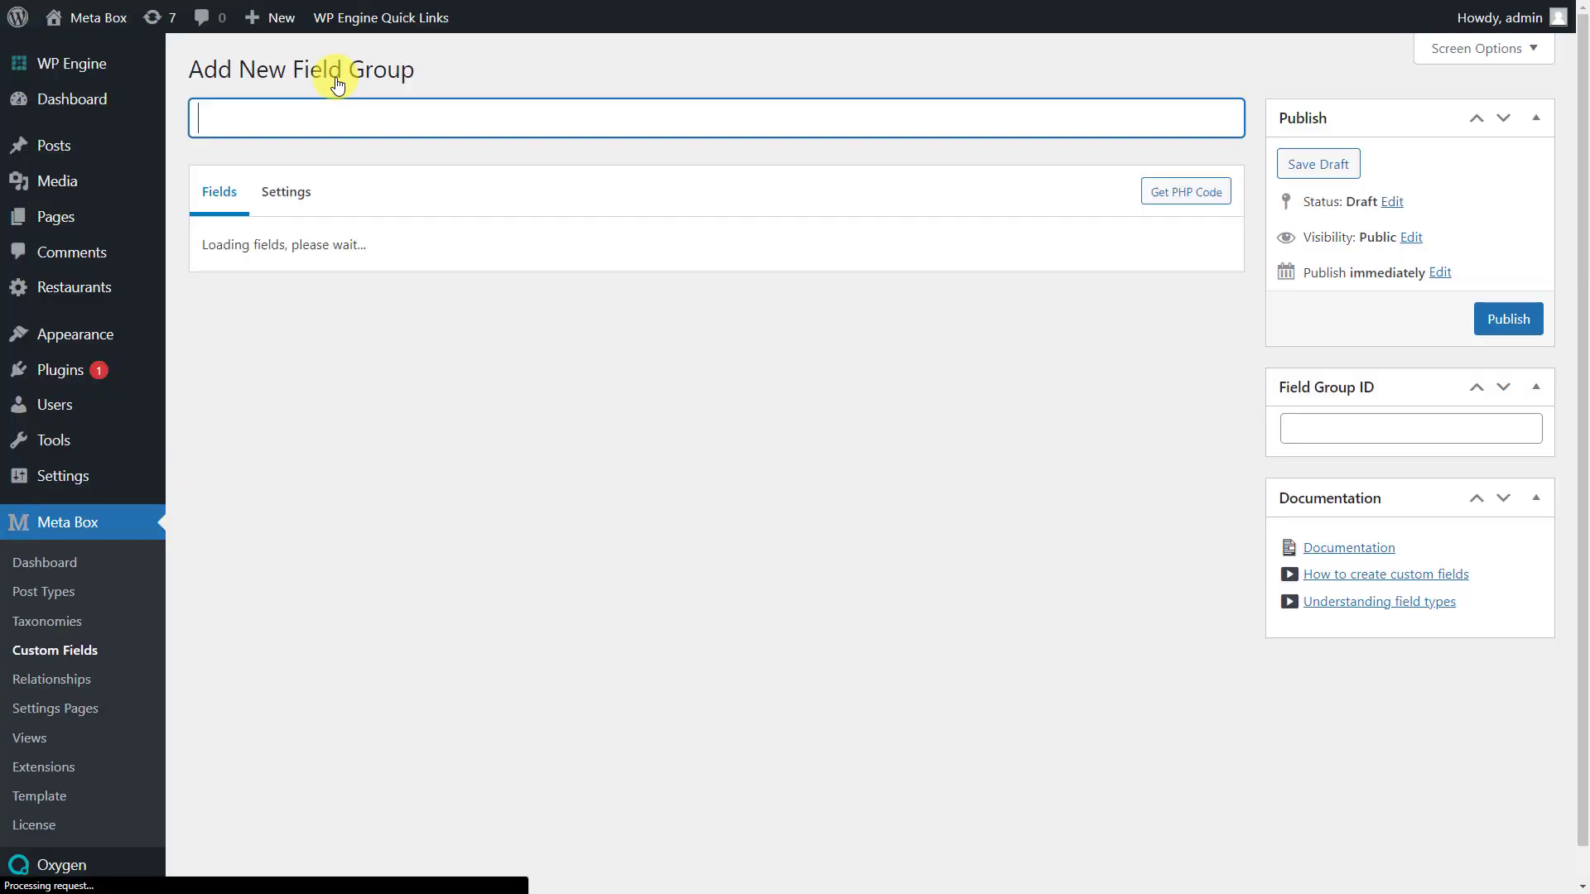
pyautogui.write('Opening Hours')
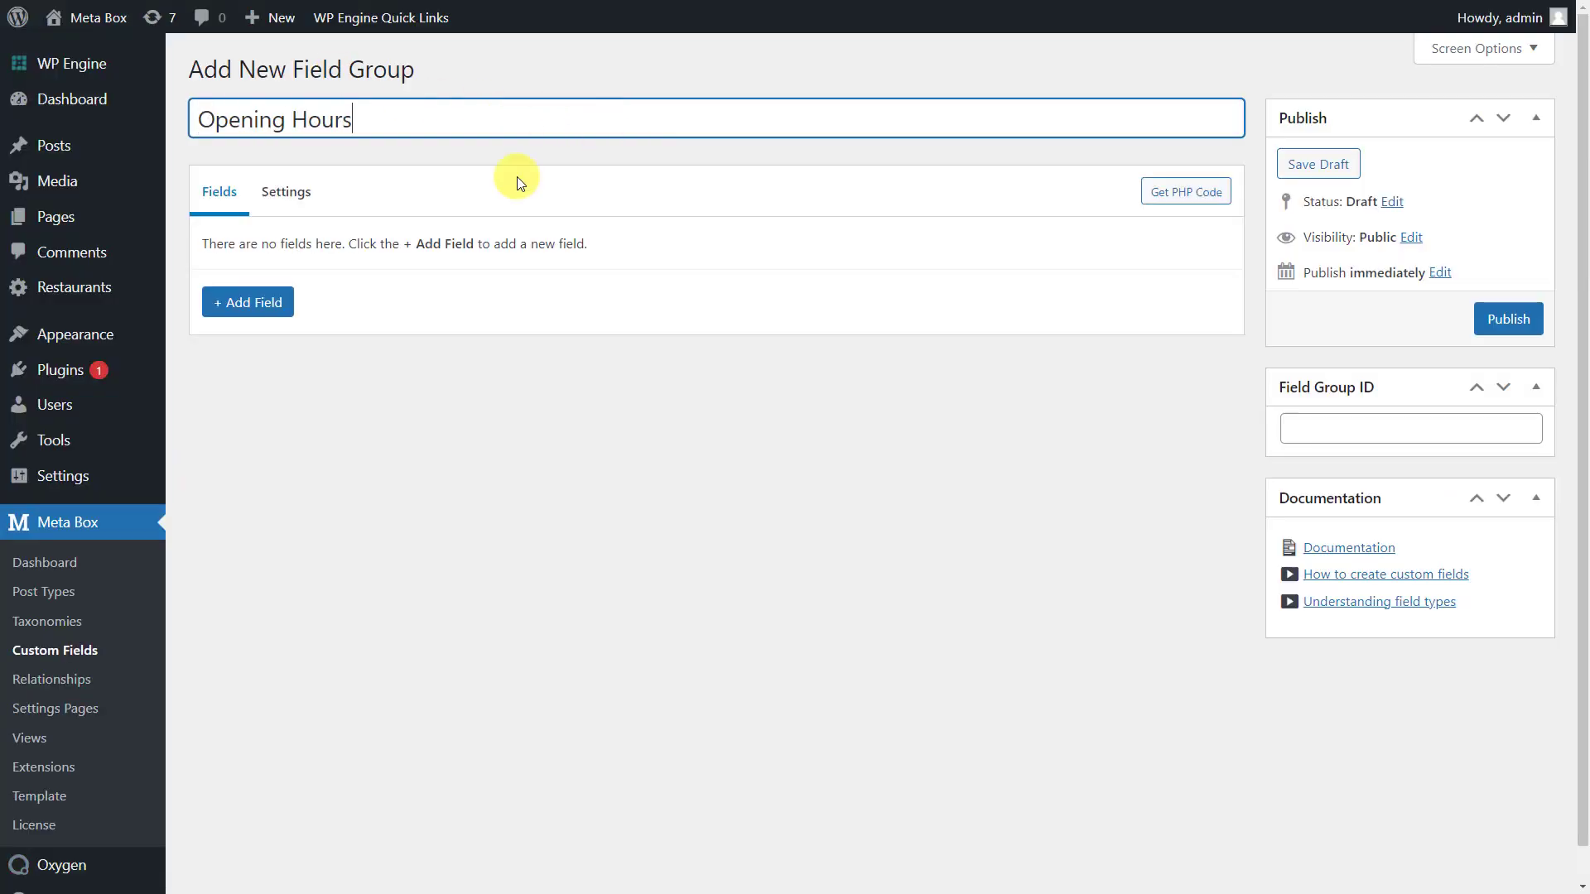
# Step: Add a Select field to the Opening Hours field group and label it Choose an Option
pyautogui.click(286, 304)
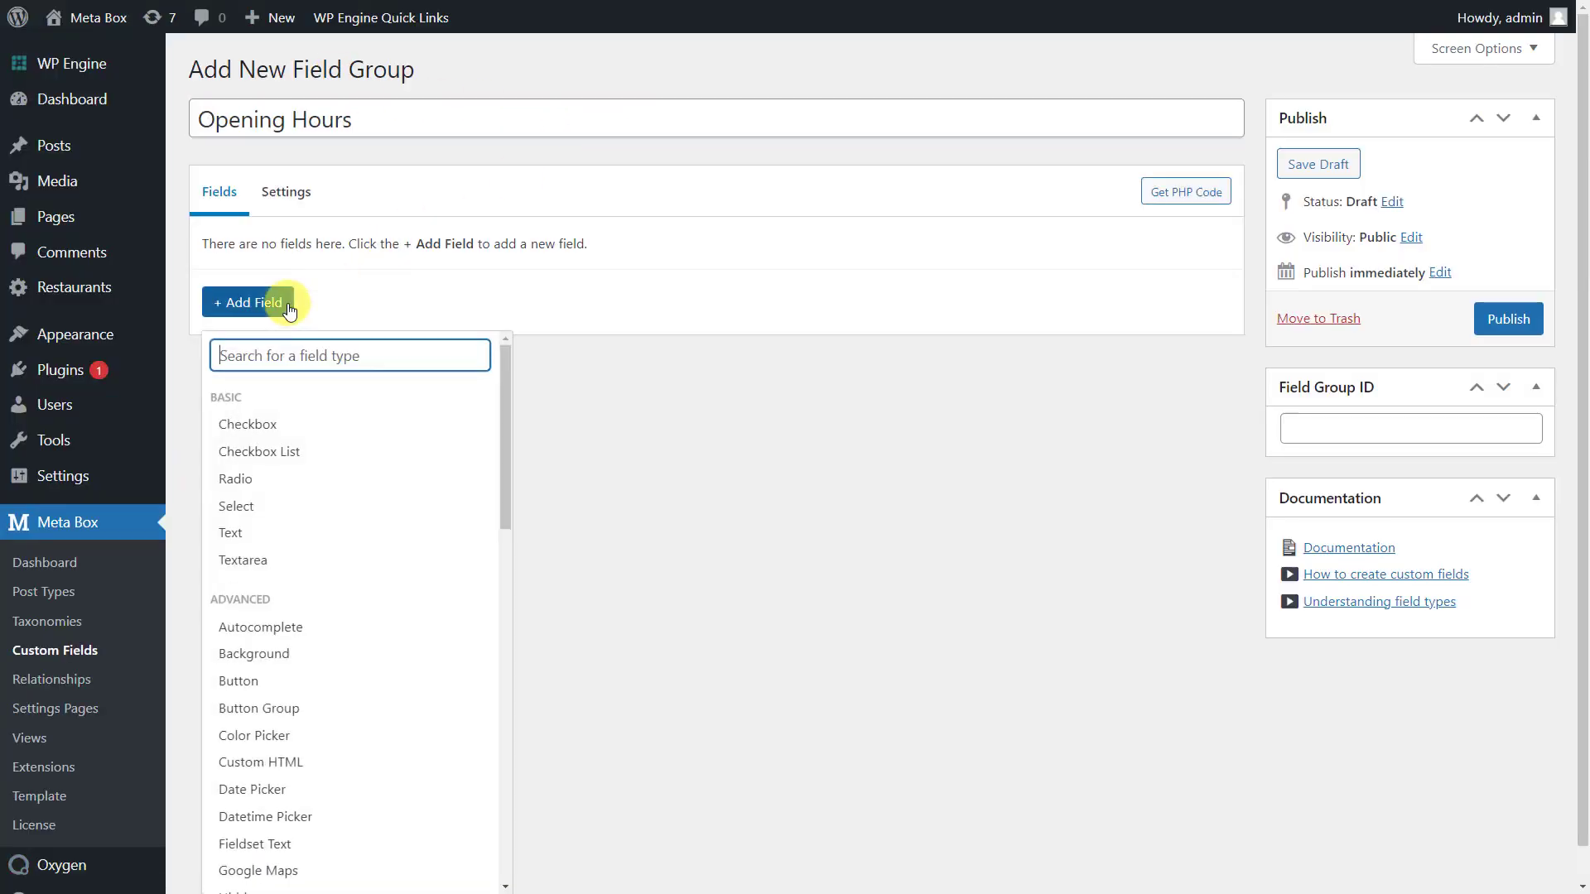
pyautogui.click(343, 507)
pyautogui.click(460, 249)
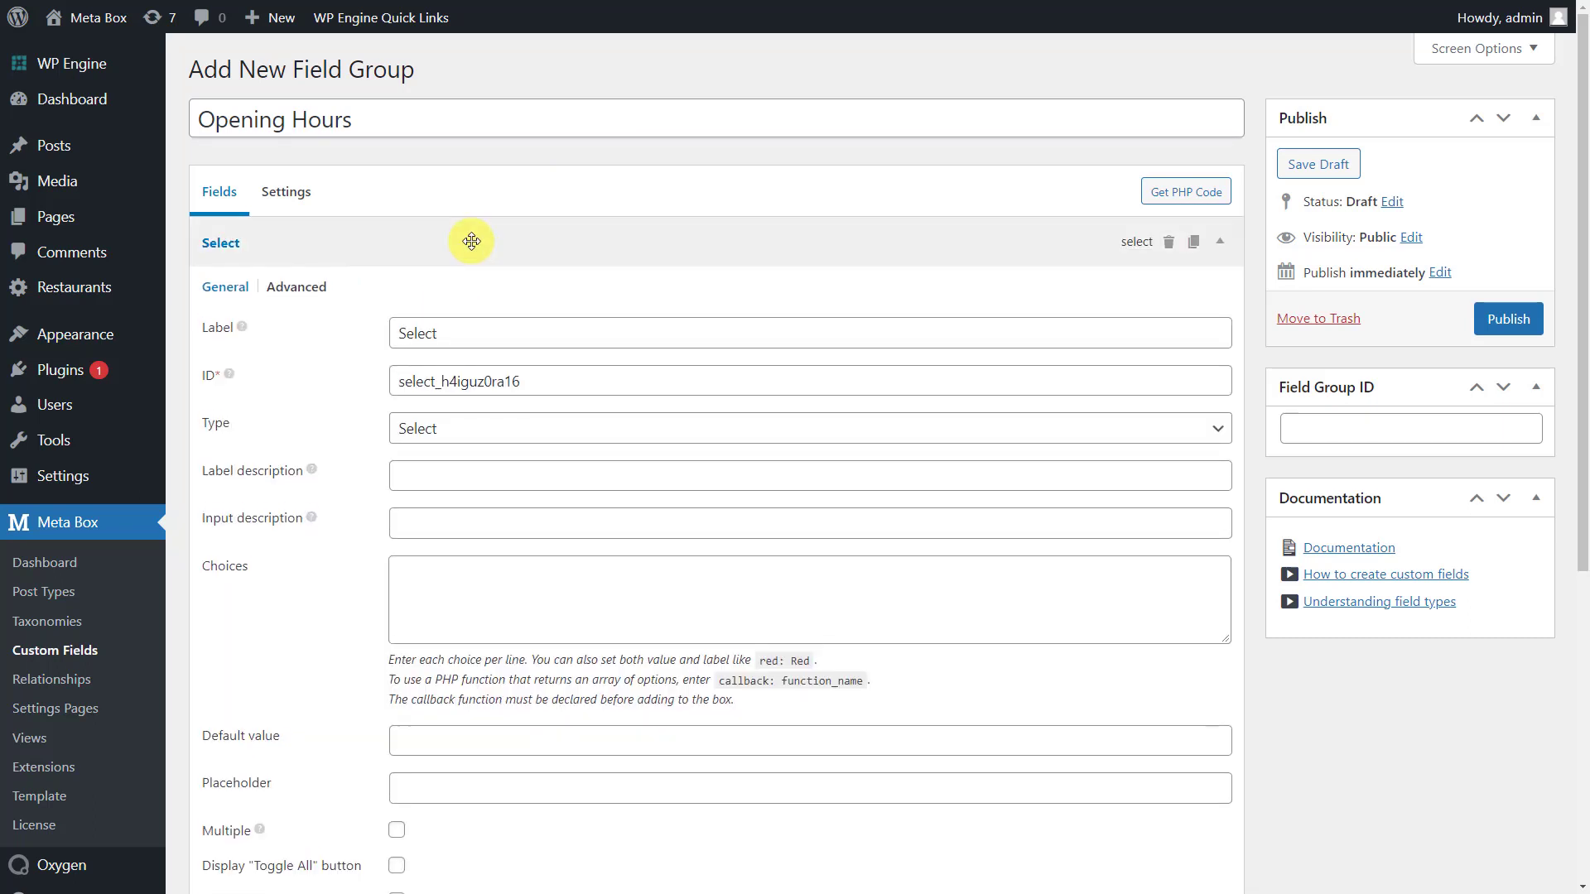
pyautogui.tripleClick(669, 324)
pyautogui.write('Choose an Option')
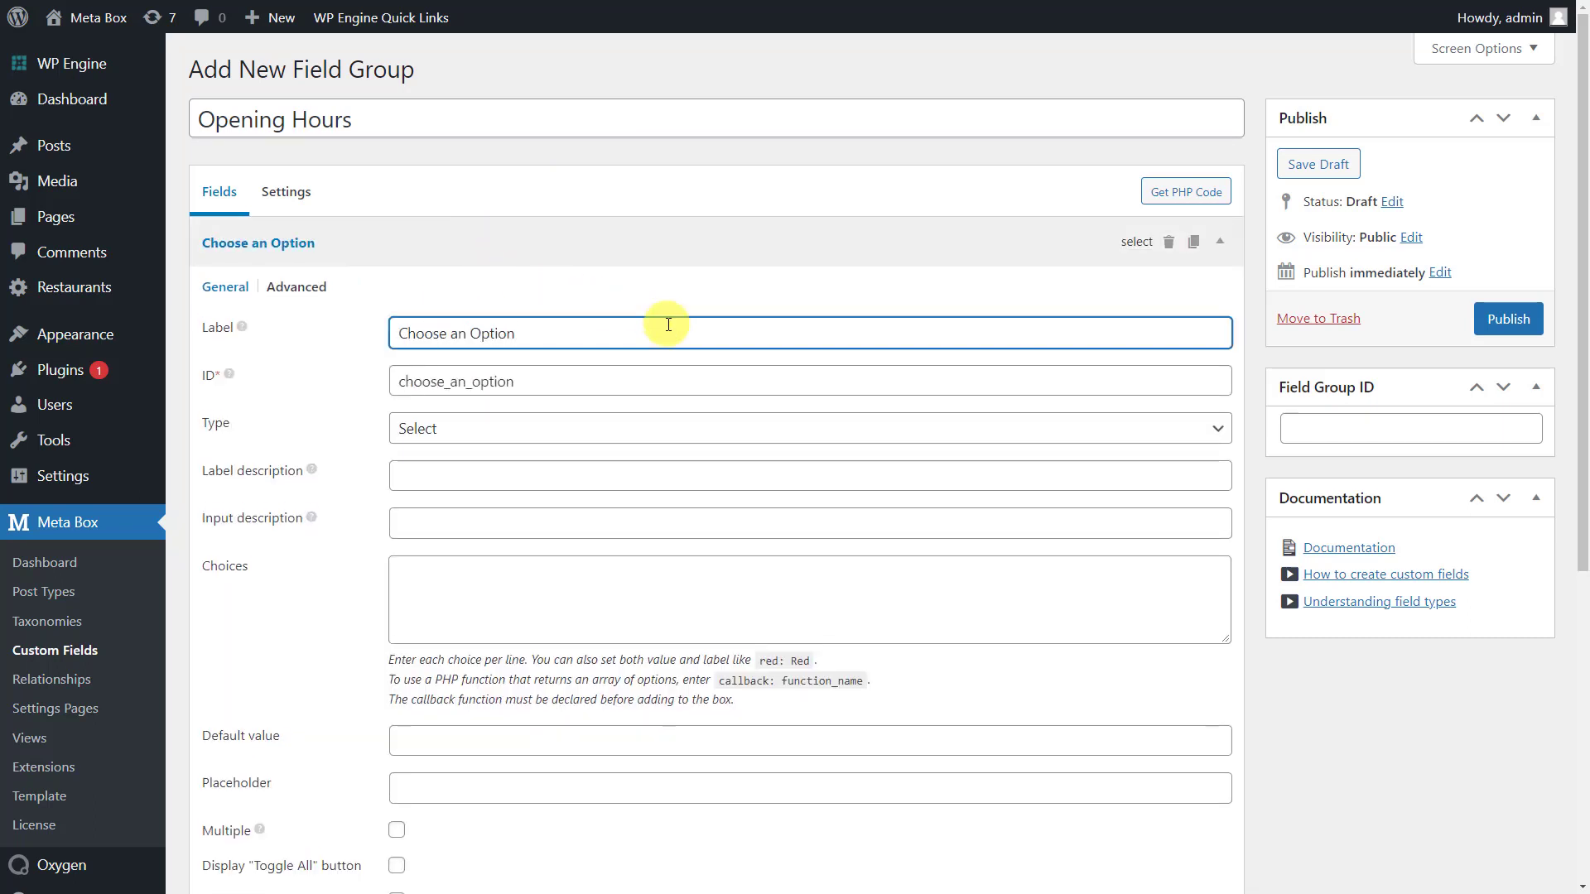
# Step: Enter the field's choices as all_days_are_the_same: All days are the same, difference_between_weekdays_and_weekend: Difference between weekdays and weekend, and custom: Custom
pyautogui.click(924, 594)
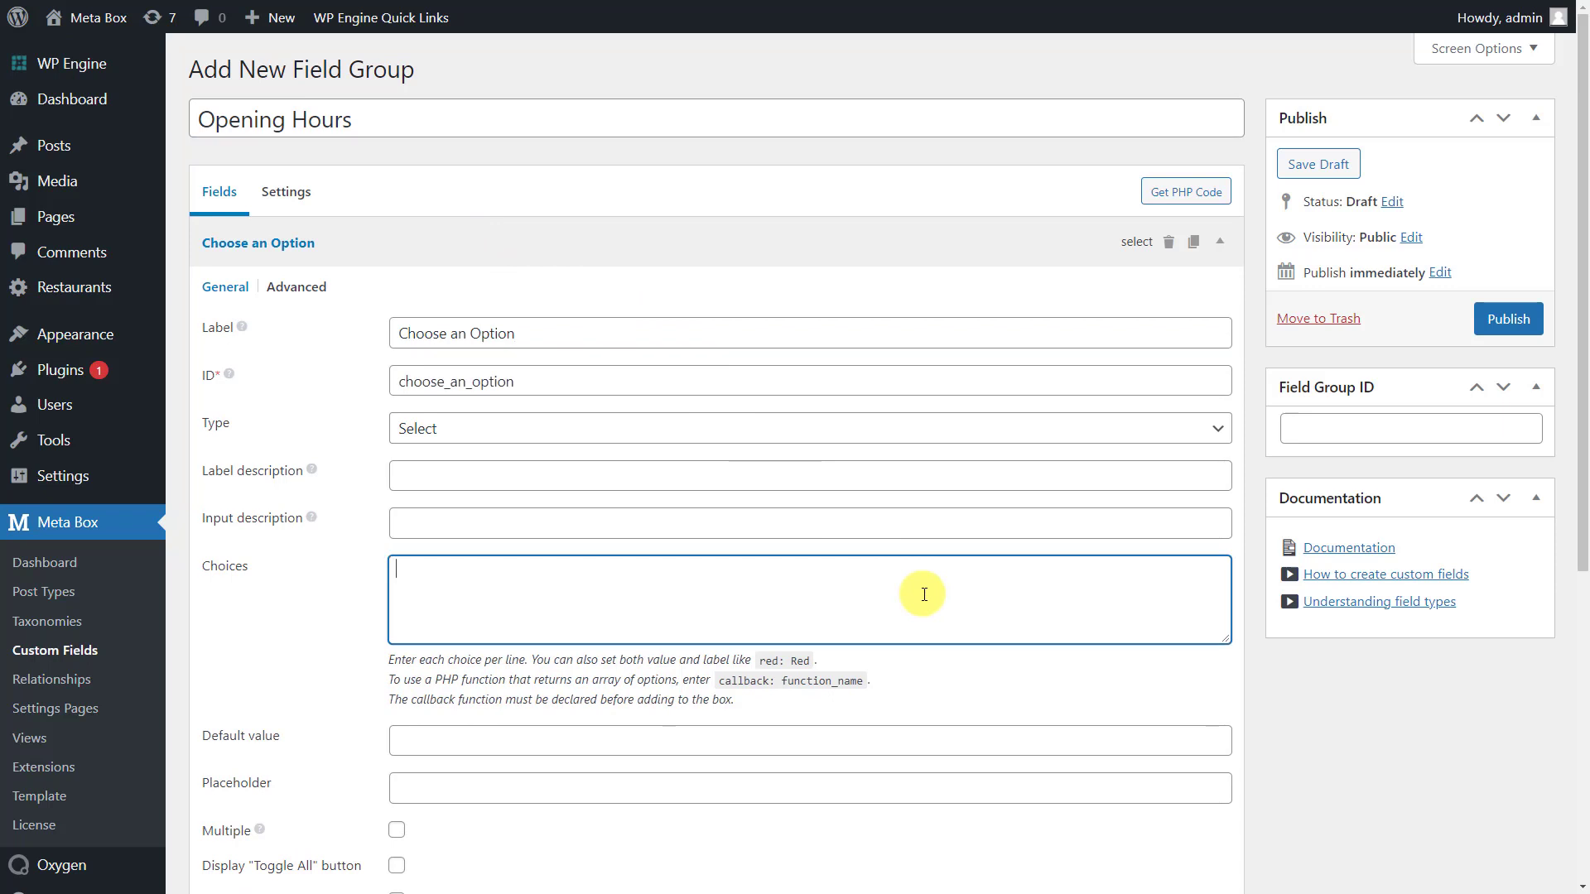
pyautogui.write('all_days_are_the_same: All days are the same difference_between_weekdays_and_weekend: Difference between weekdays and weekend custom: Custom')
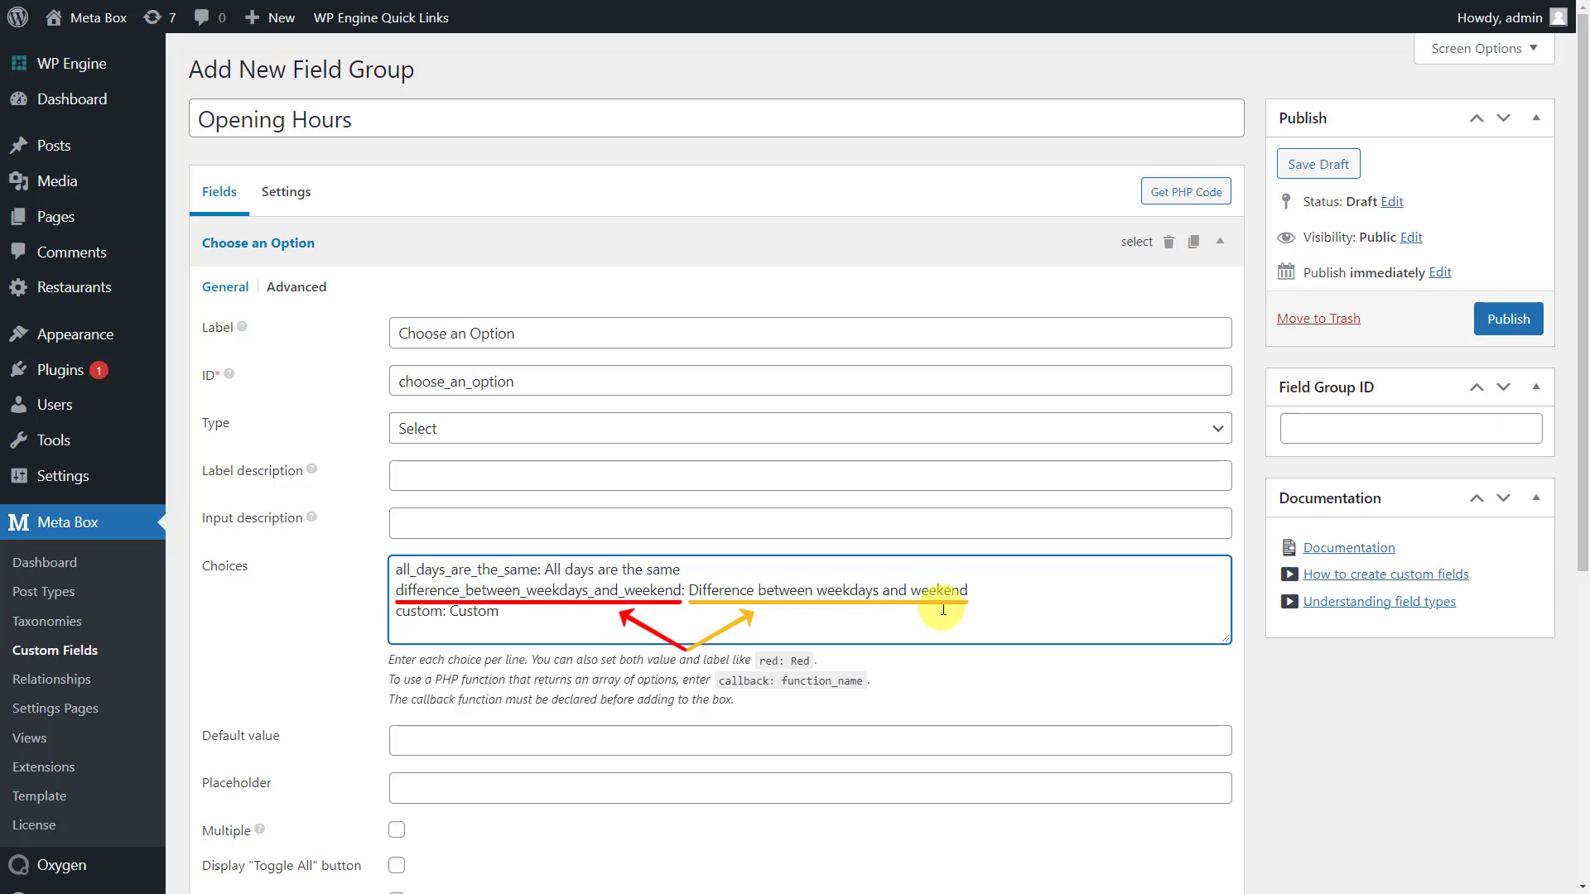
pyautogui.click(707, 243)
# Step: Add a Group field below Choose an Option and label it All days have the same opening hours
pyautogui.click(269, 300)
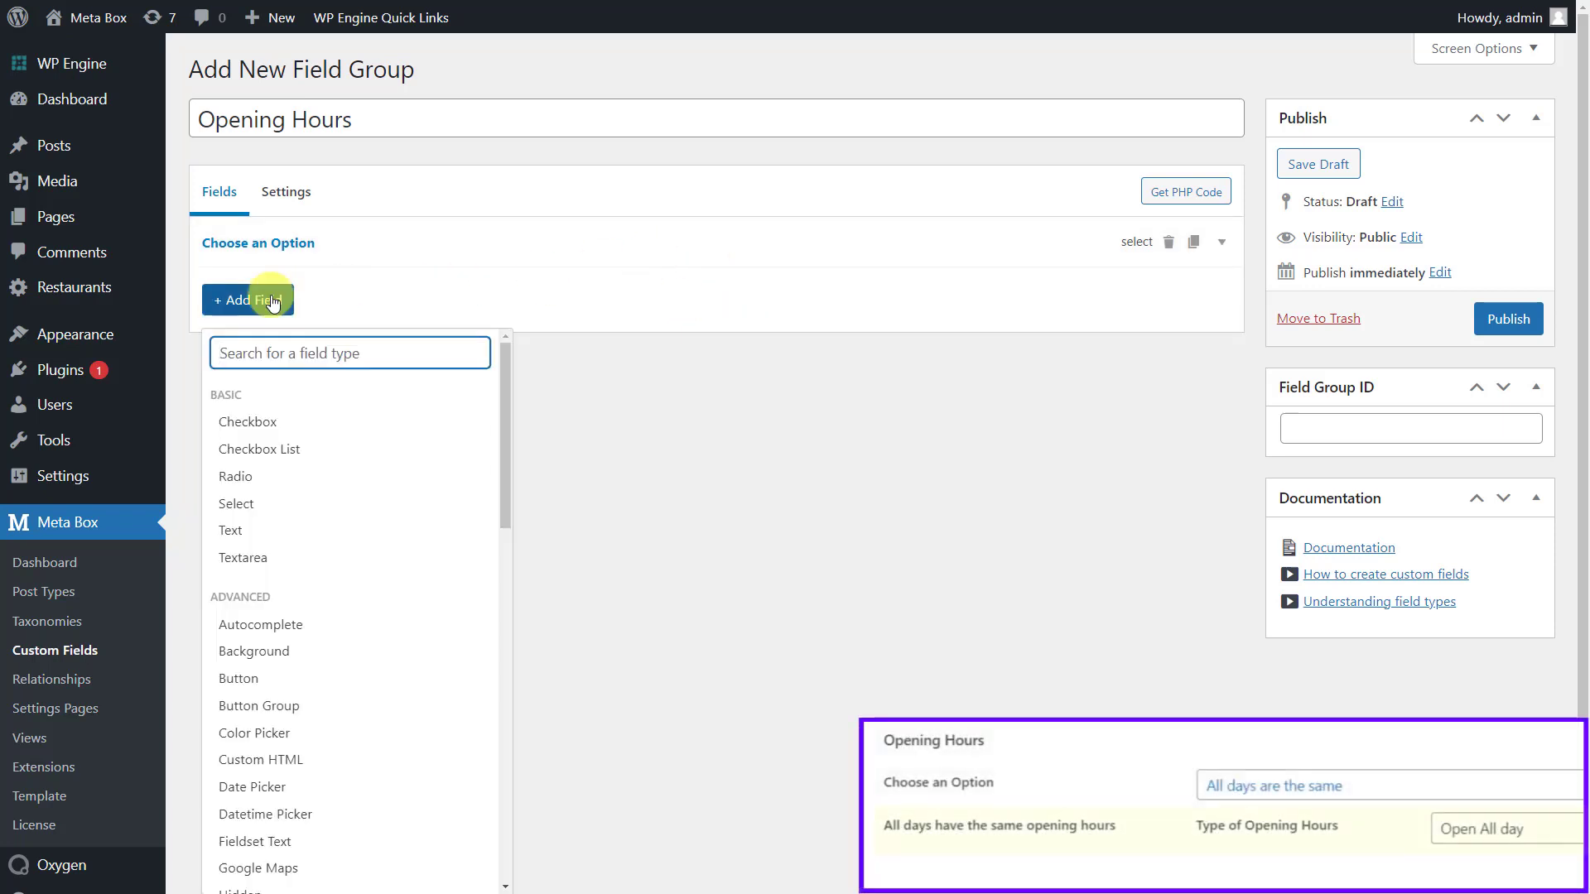
pyautogui.write('gr')
pyautogui.click(335, 518)
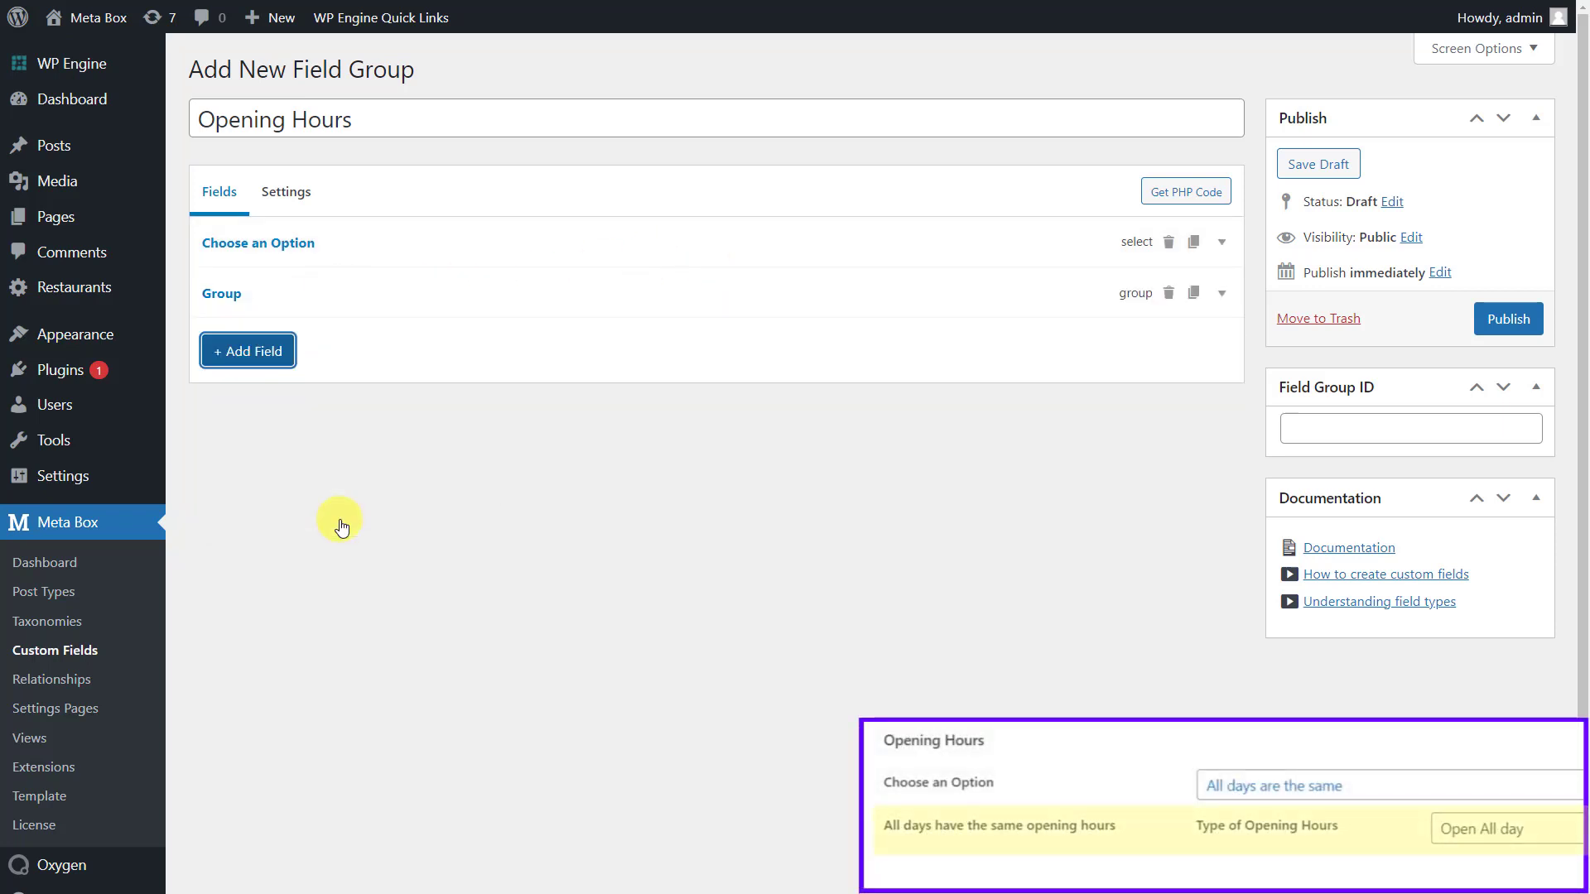
pyautogui.click(479, 306)
pyautogui.tripleClick(696, 392)
pyautogui.write('All days have the same ')
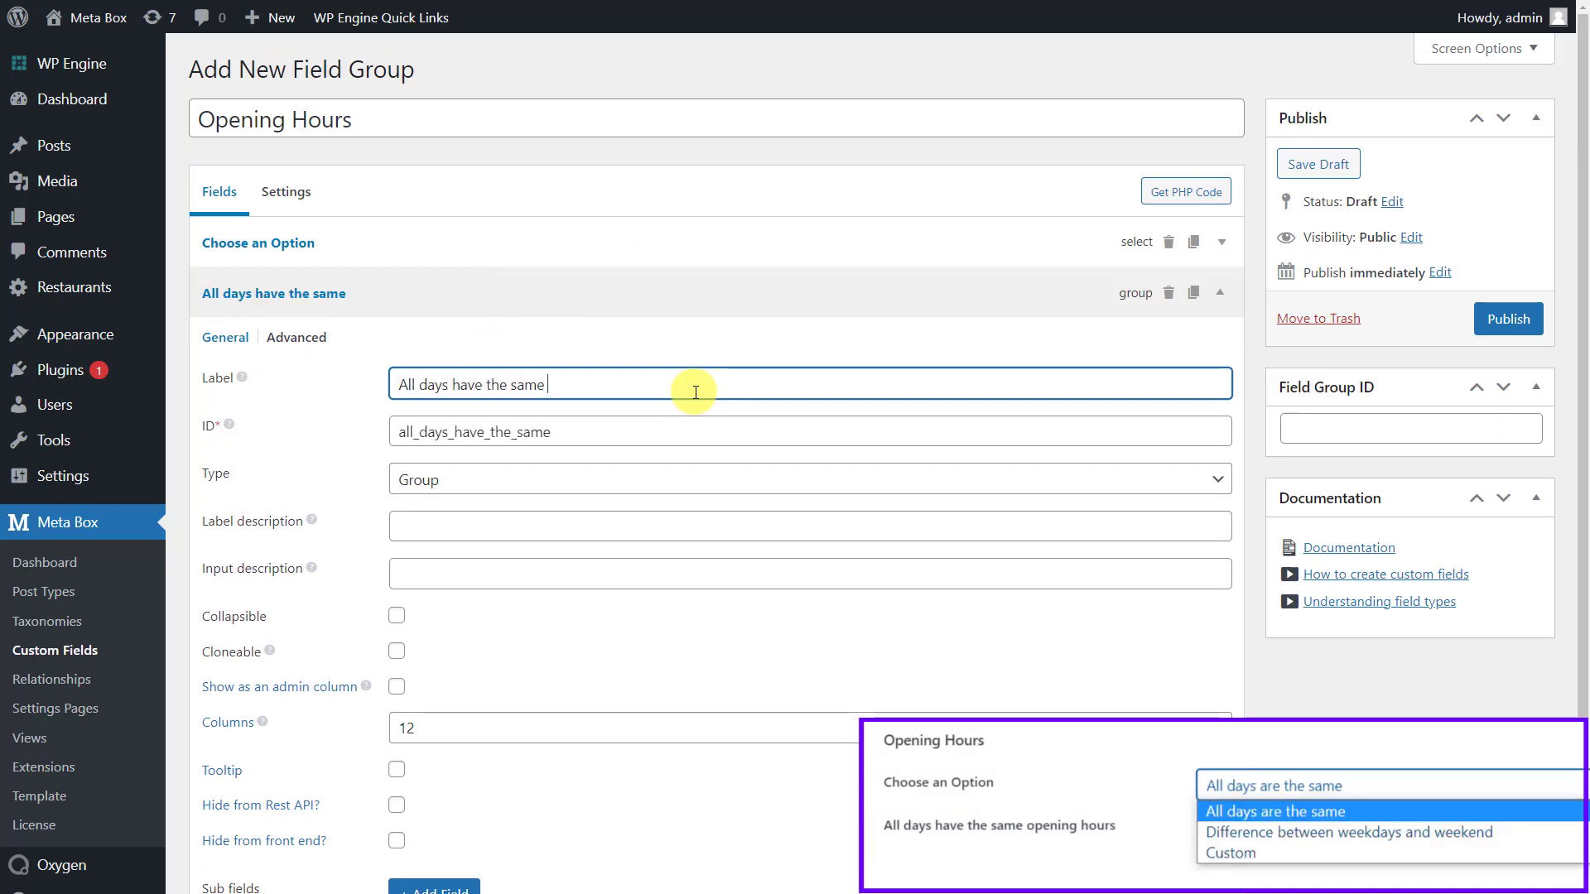
pyautogui.write('opening hours')
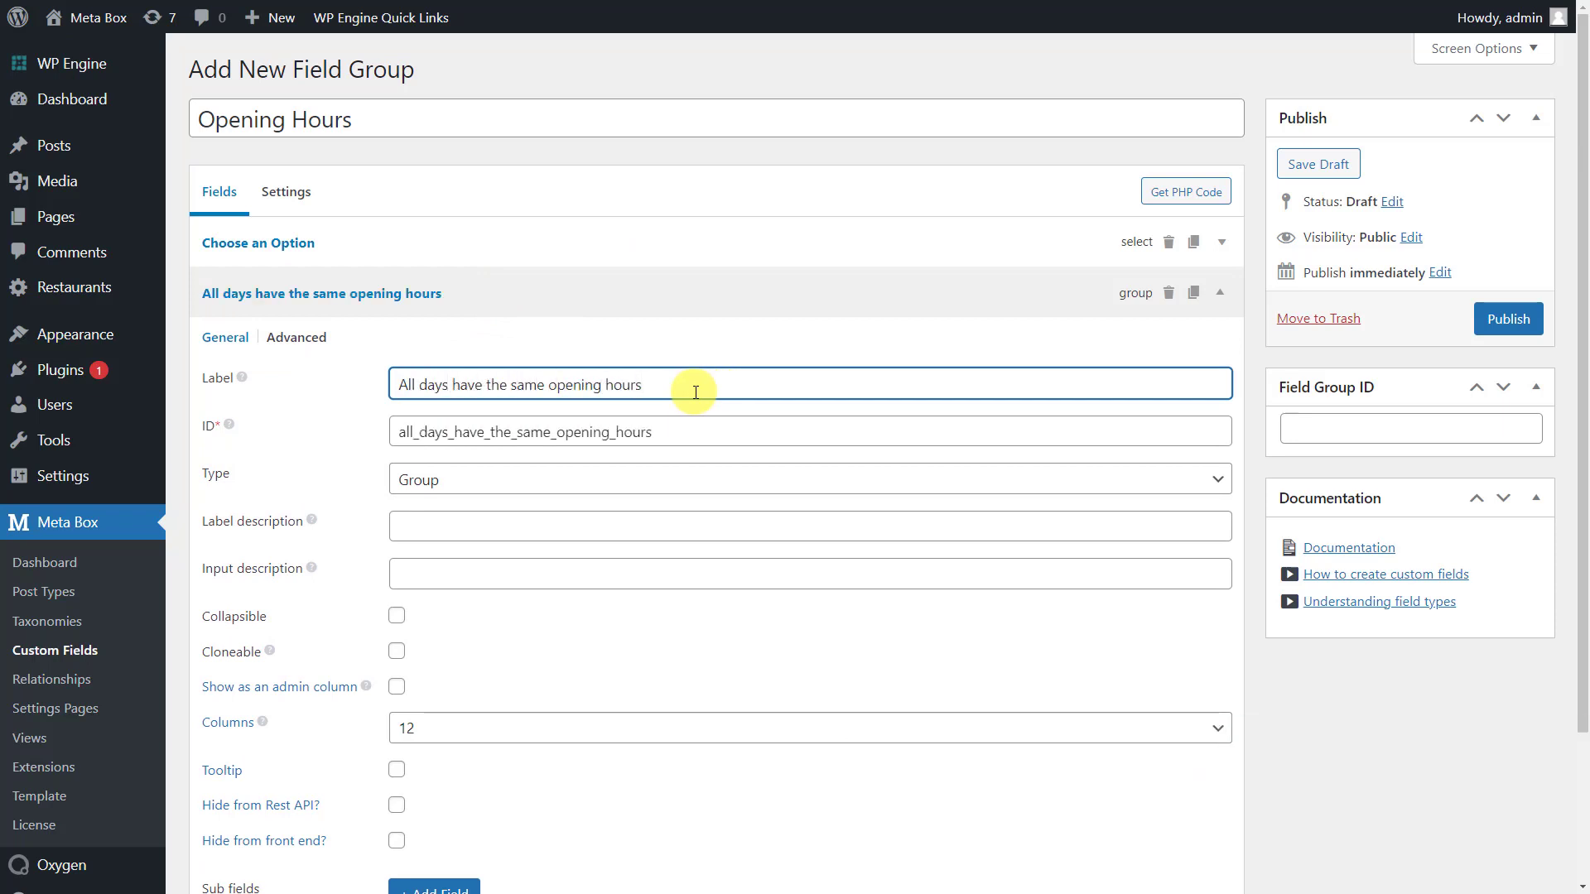
# Step: Add conditional logic making the All days group visible when choose_an_option equals all_days_are_the_same
pyautogui.click(323, 340)
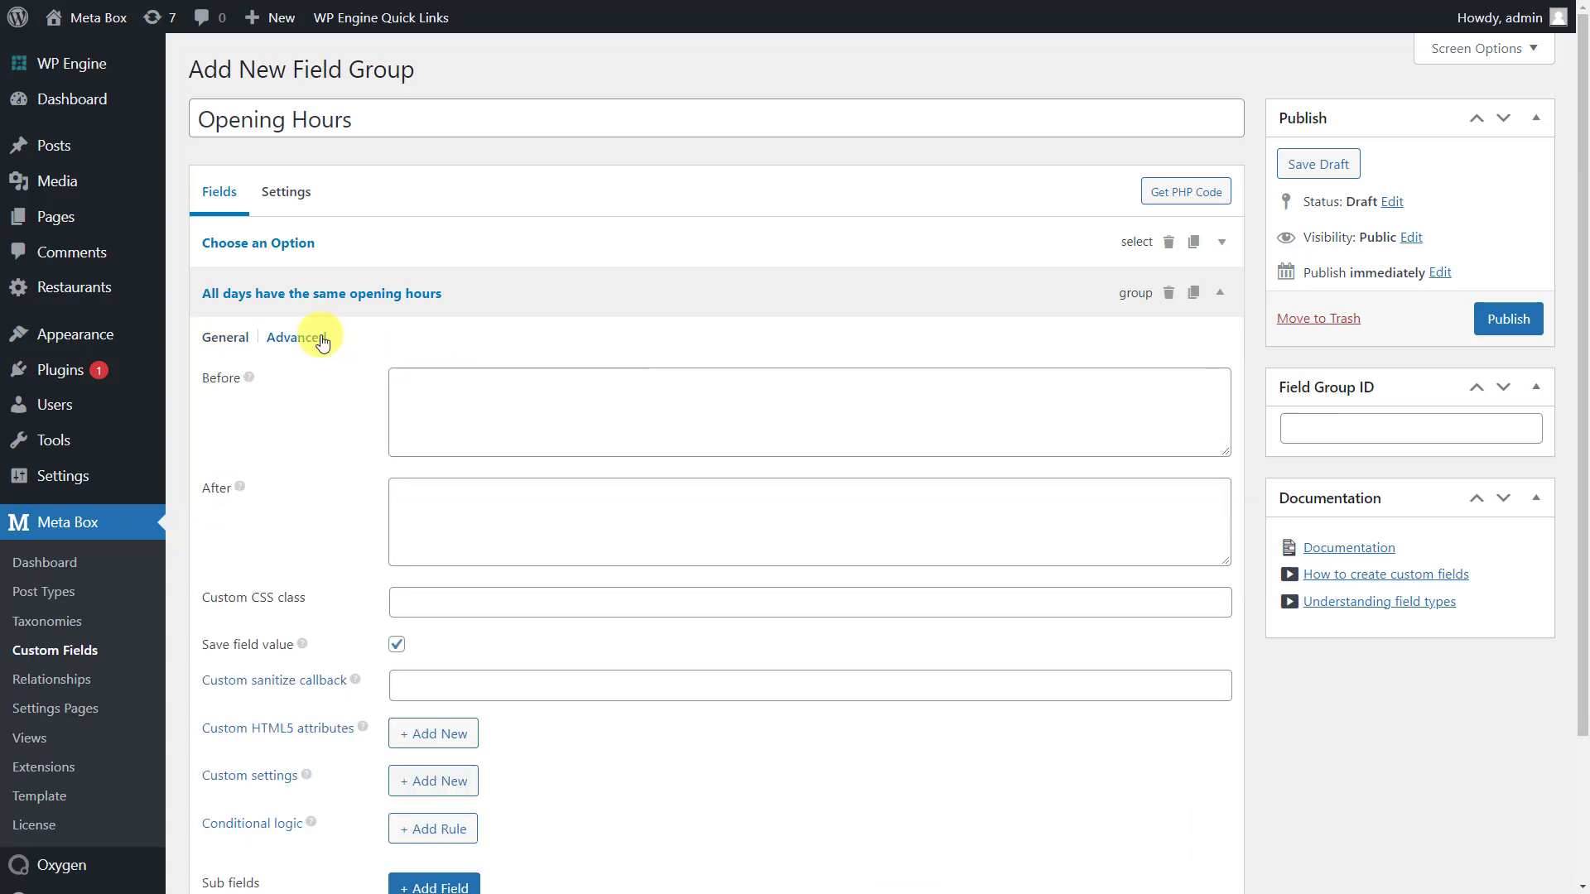
pyautogui.click(466, 830)
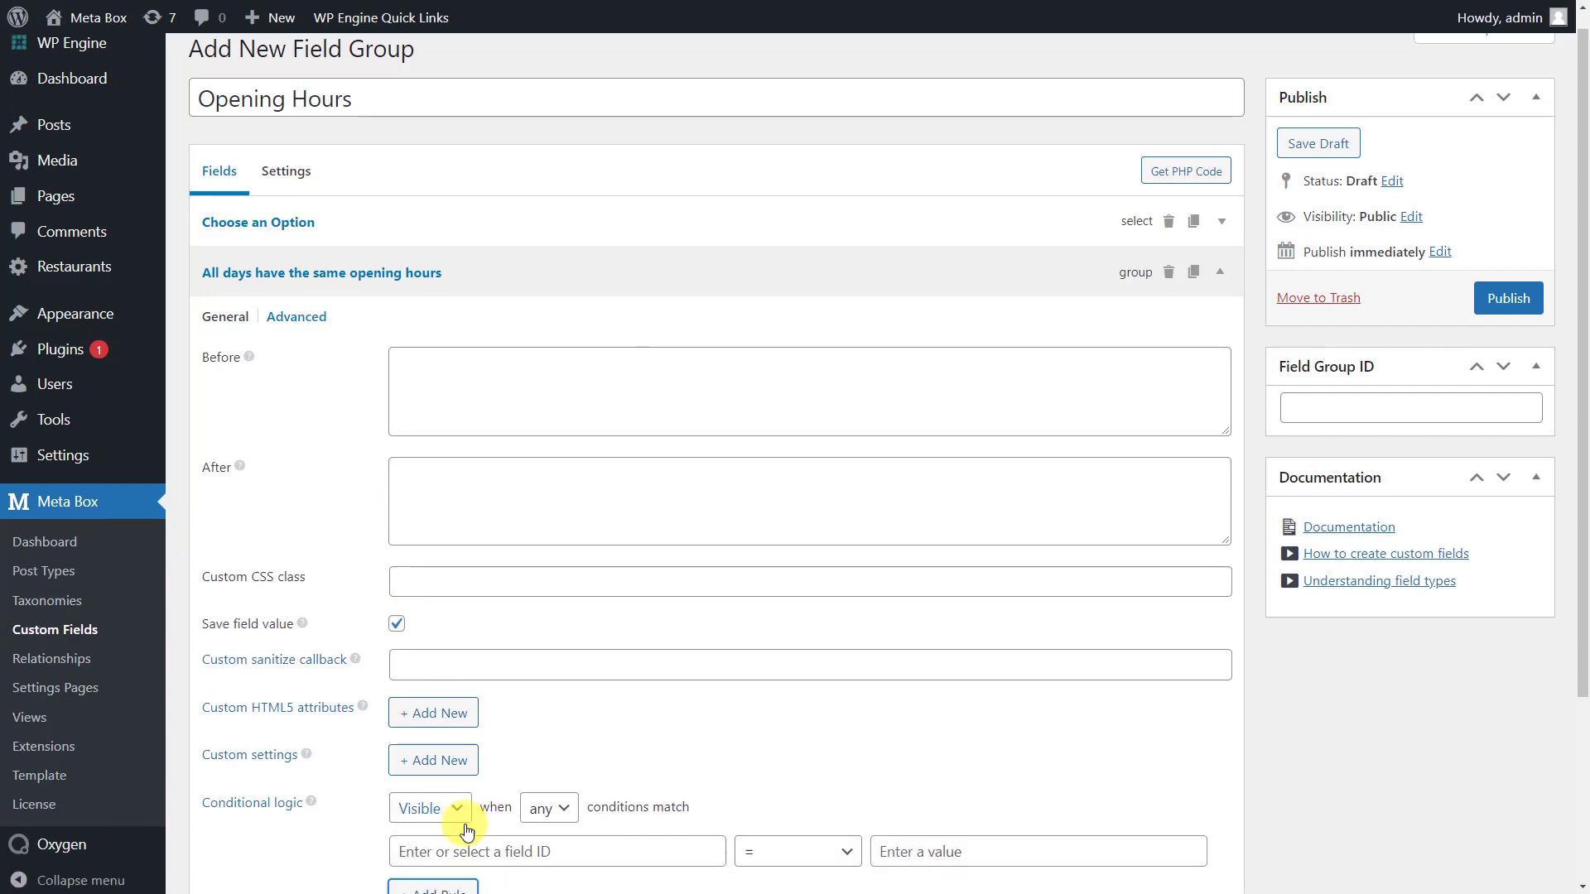
pyautogui.scroll(-3, 538, 745)
pyautogui.click(578, 624)
pyautogui.click(553, 663)
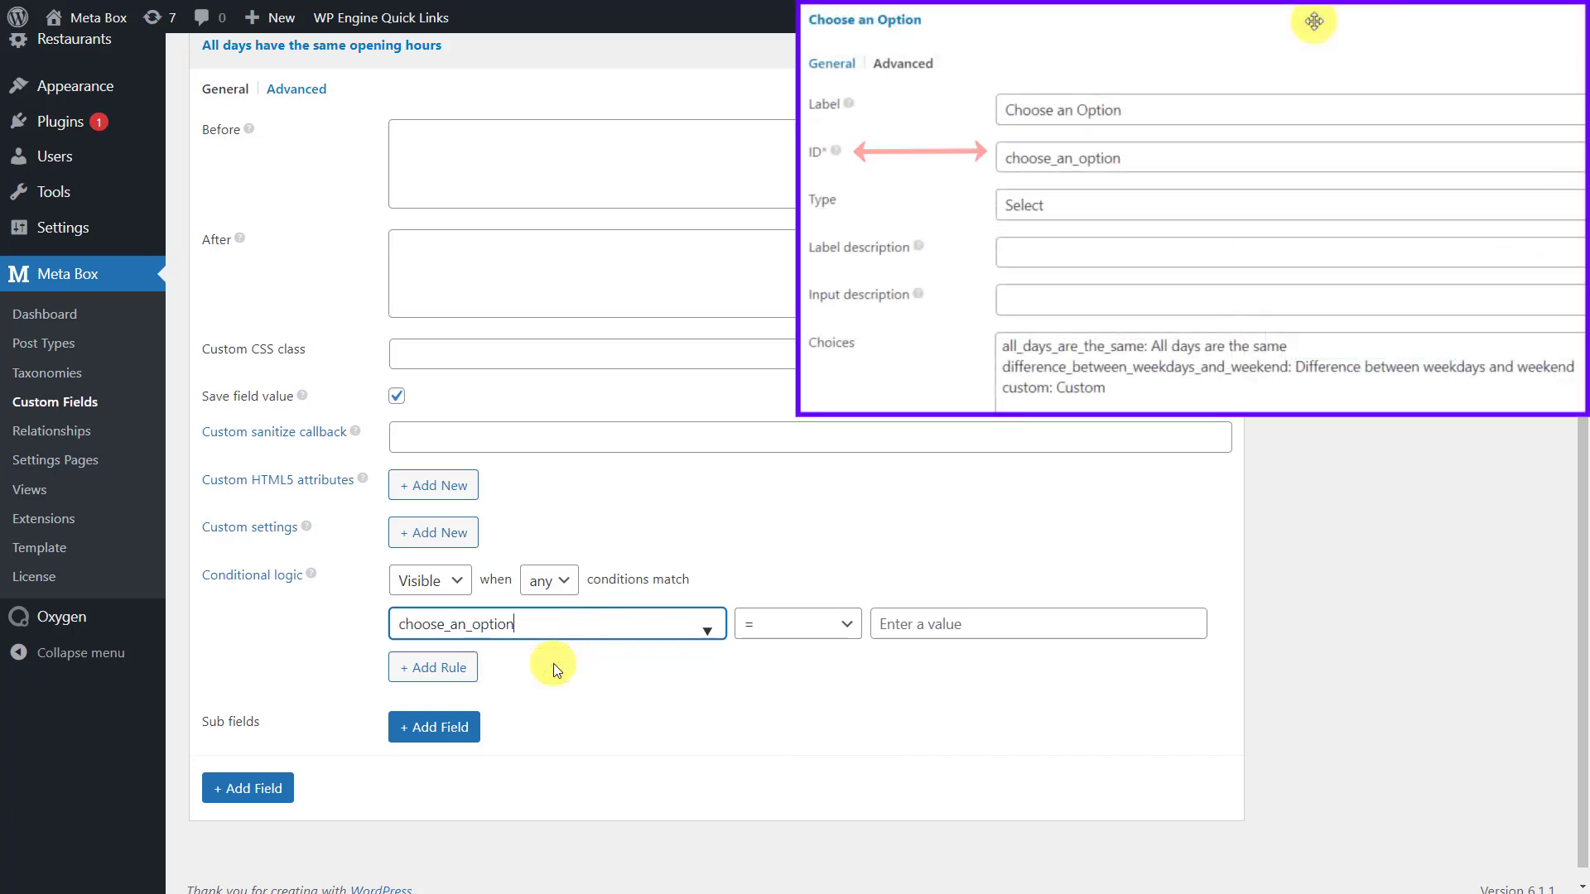
pyautogui.click(932, 624)
pyautogui.write('all_days_are_the_same')
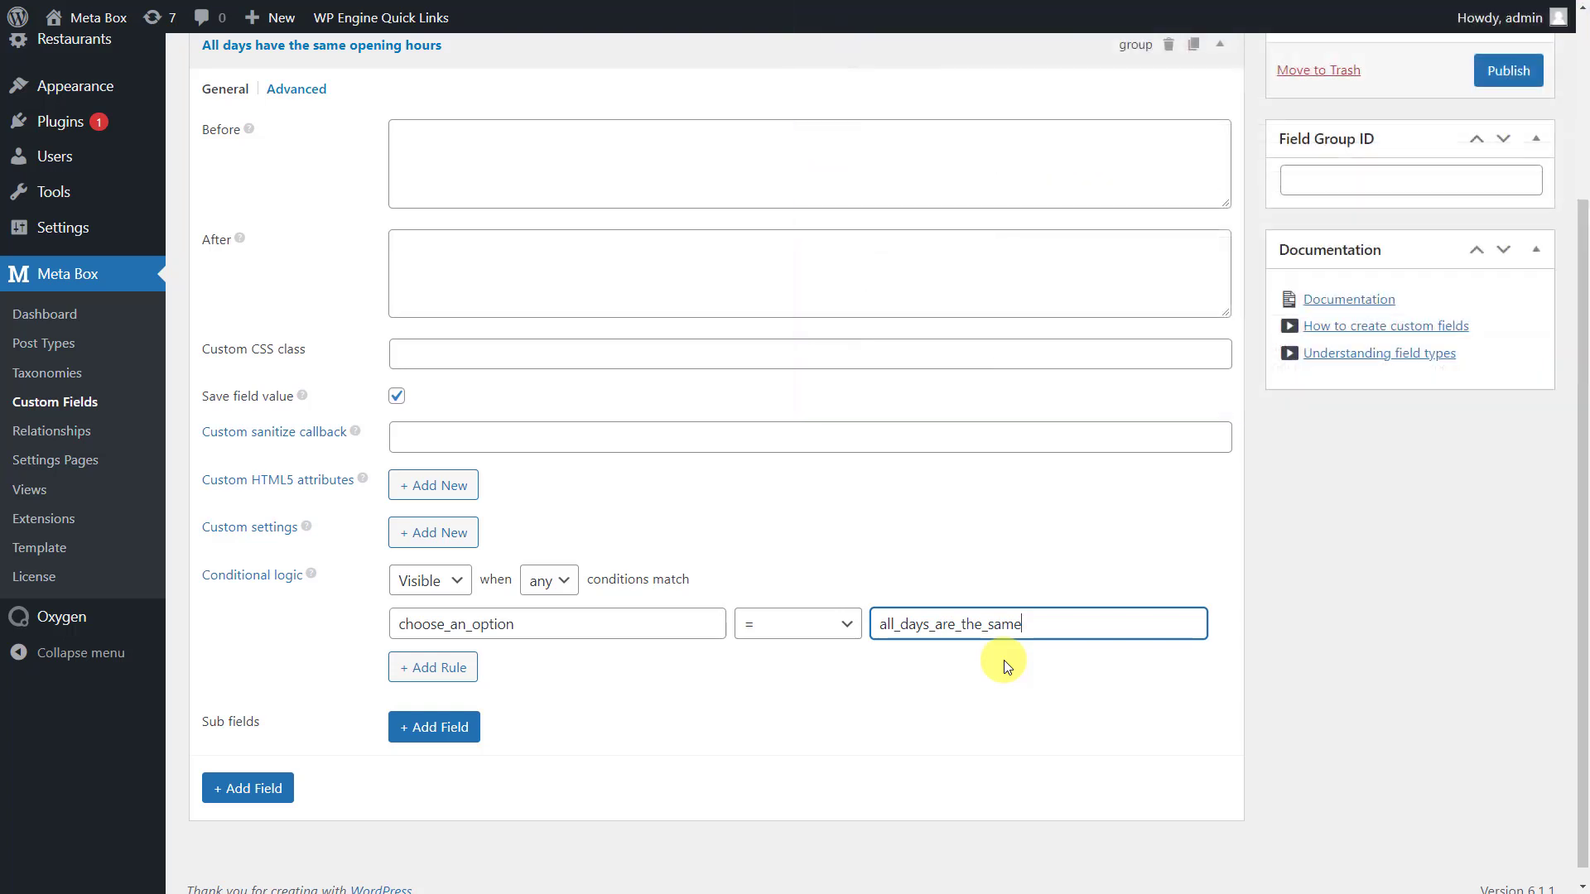
# Step: Add a Select sub-field labelled Type of Opening Hours with choices open_all_day: Open All day, closed_all_day: Closed All day, by_appointment: By Appointment Only, enter_hours: Enter Hours
pyautogui.click(246, 96)
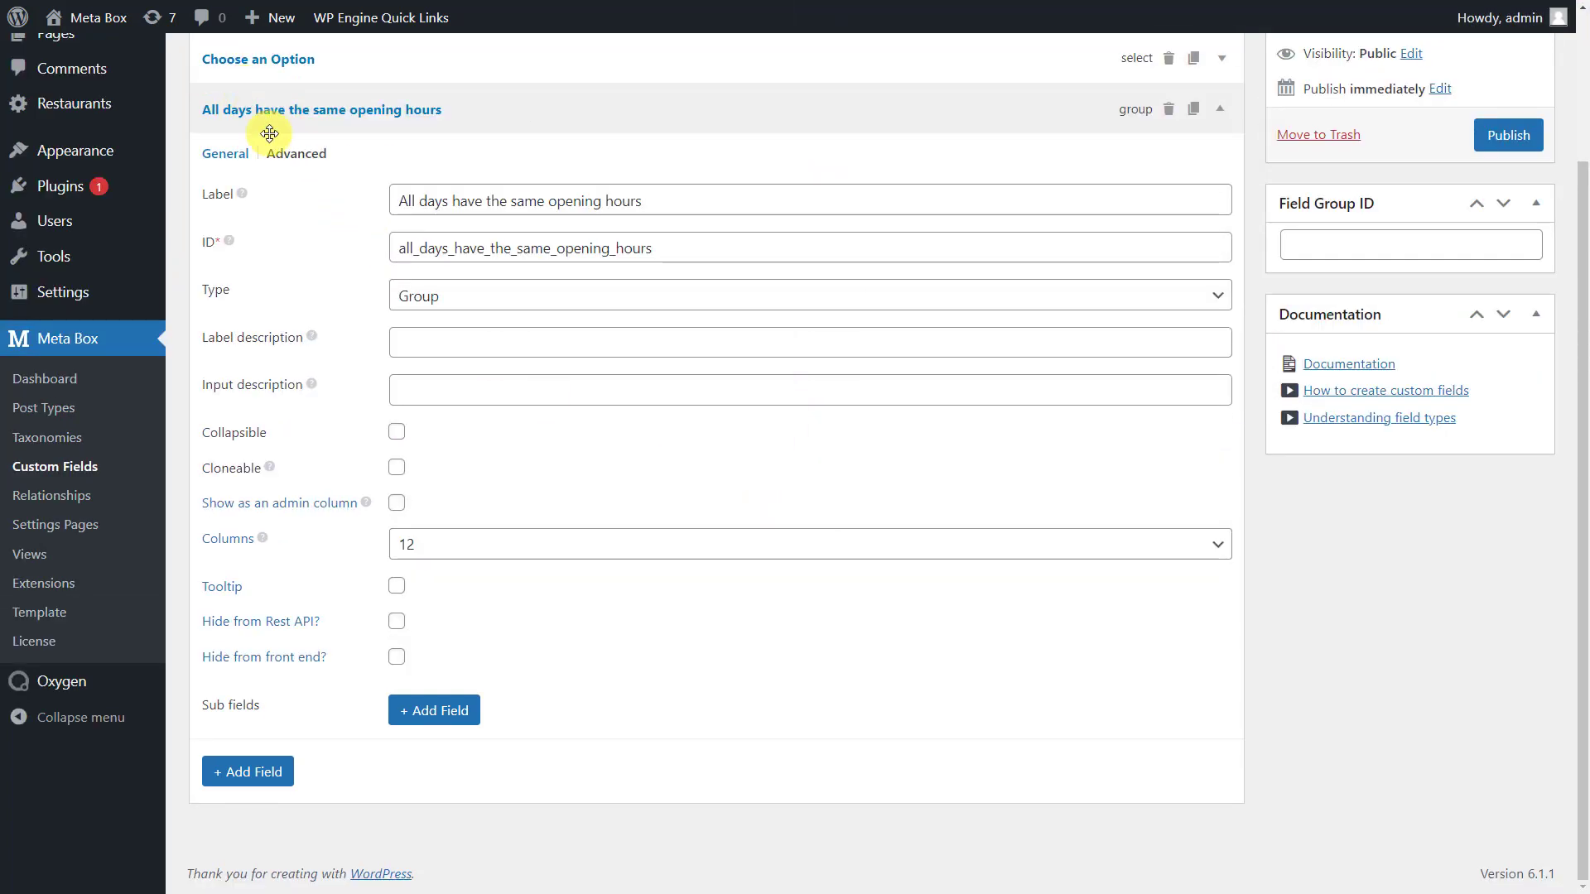
pyautogui.click(478, 712)
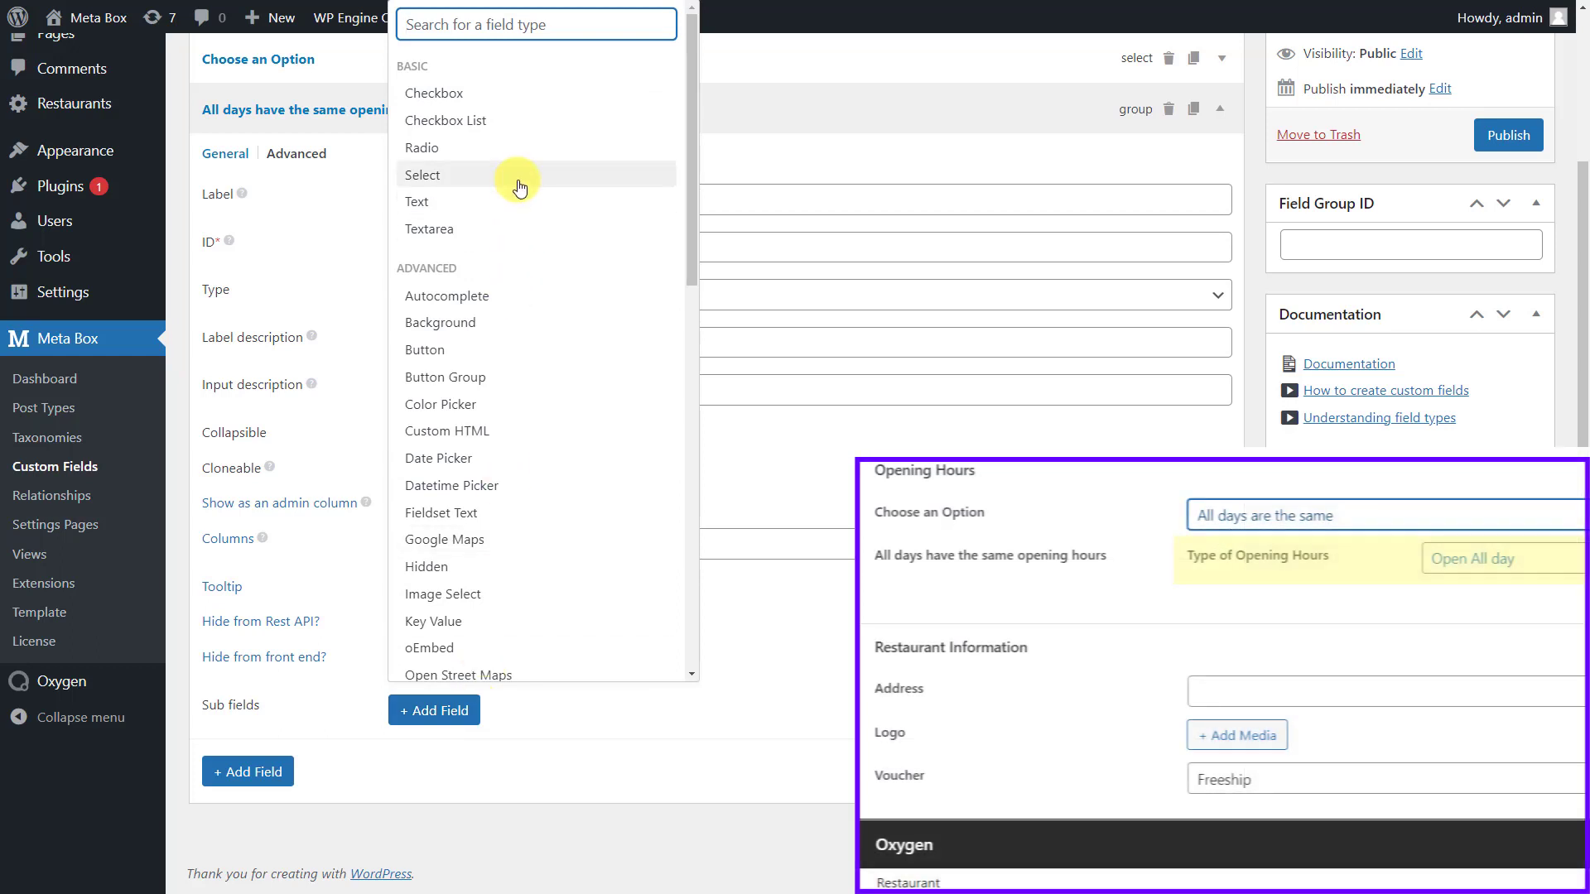
pyautogui.click(520, 187)
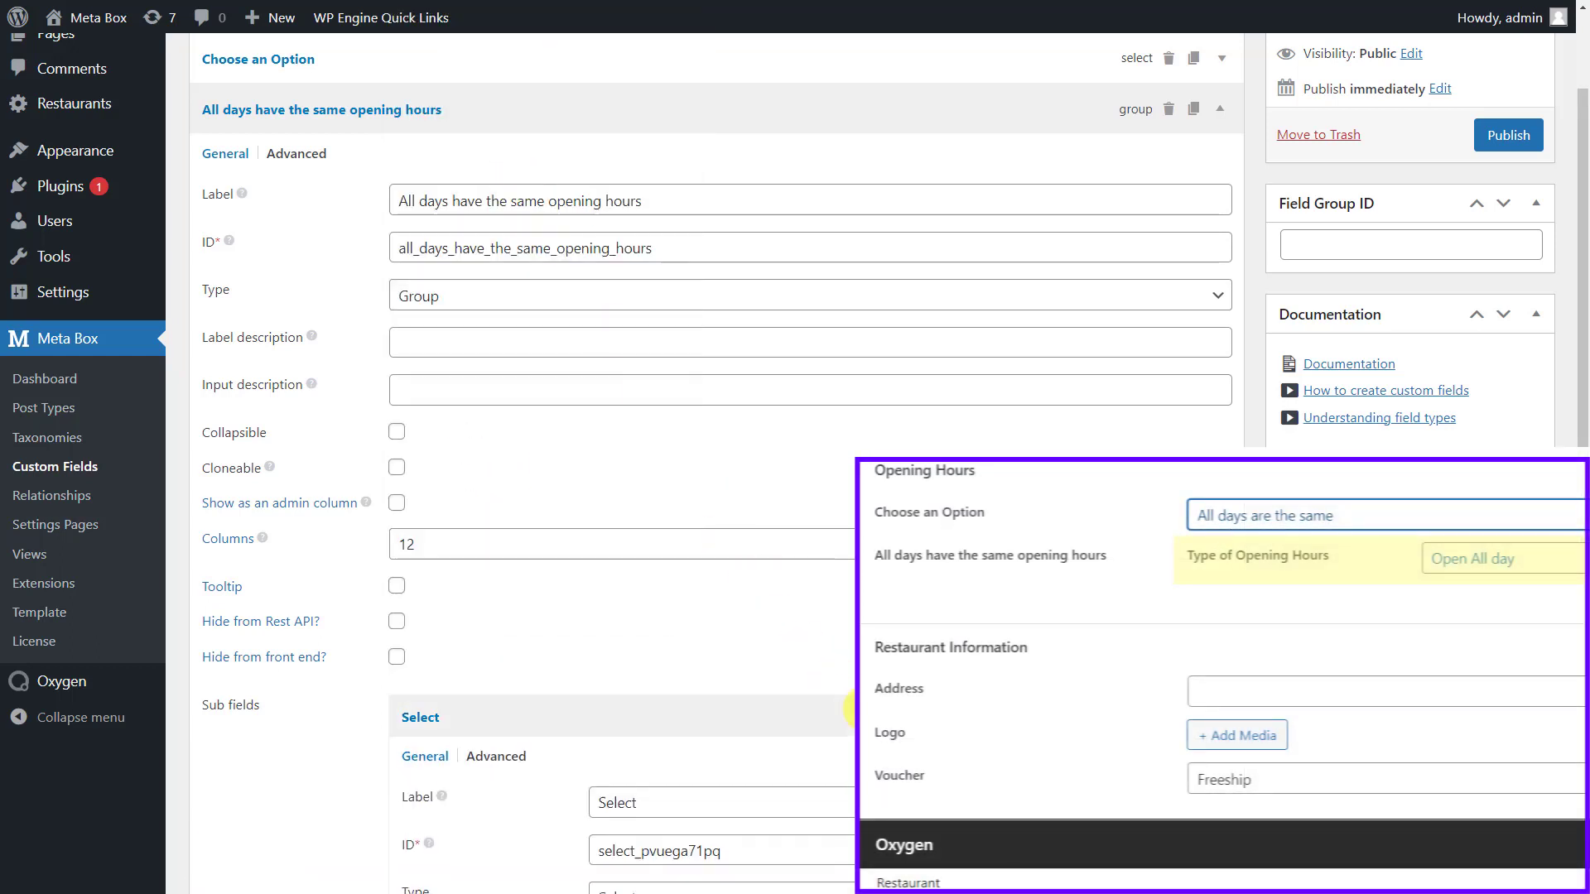
pyautogui.scroll(-2, 849, 708)
pyautogui.doubleClick(861, 638)
pyautogui.write('Type of Opening Hours')
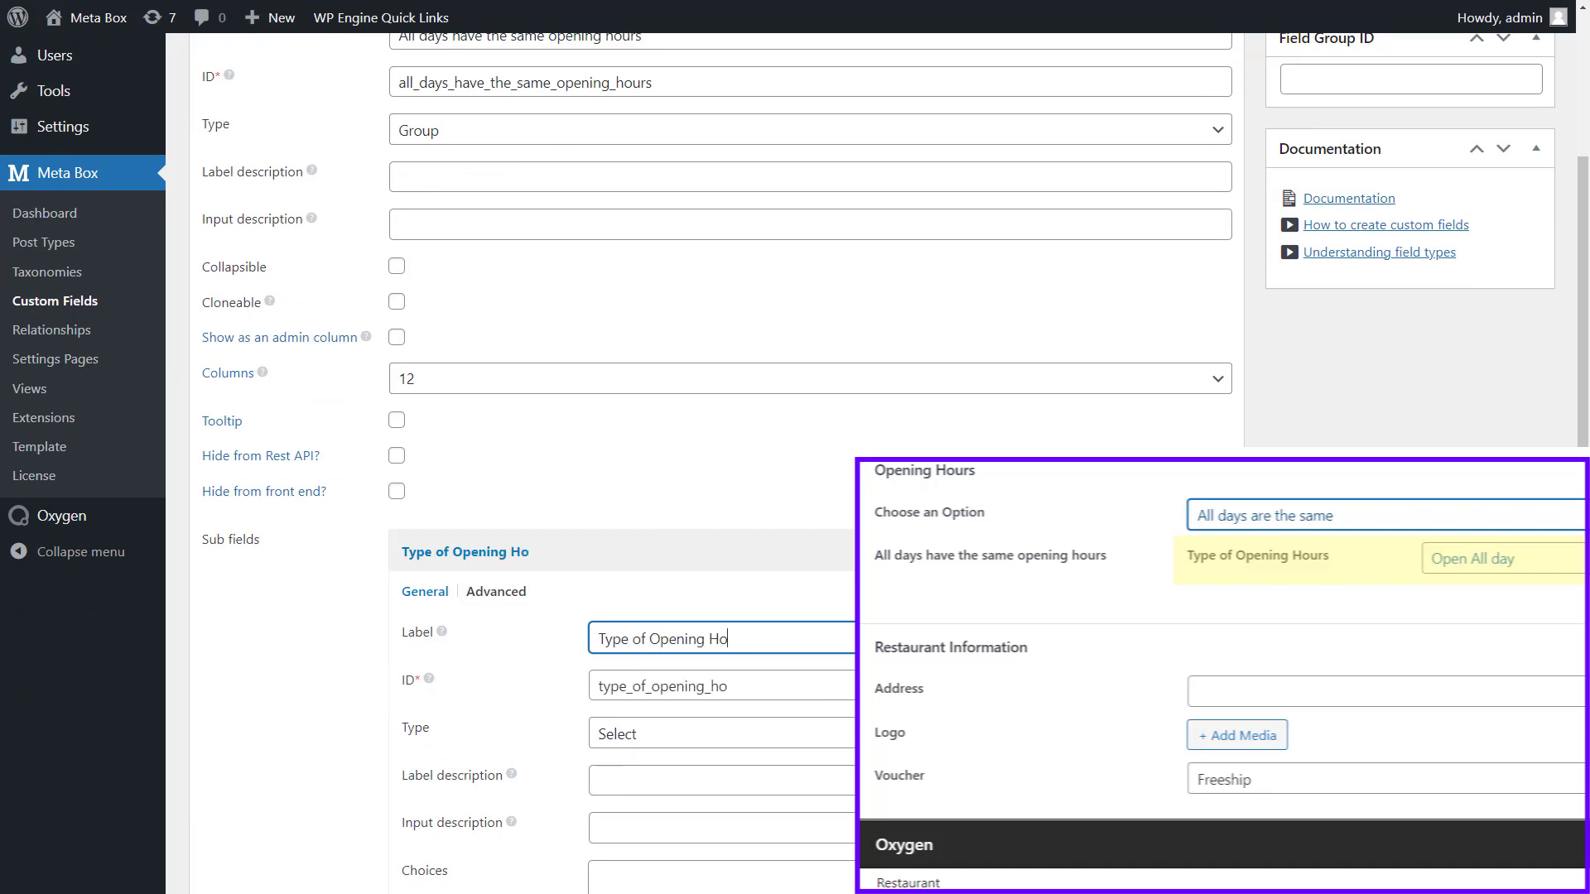
pyautogui.scroll(-4, 849, 497)
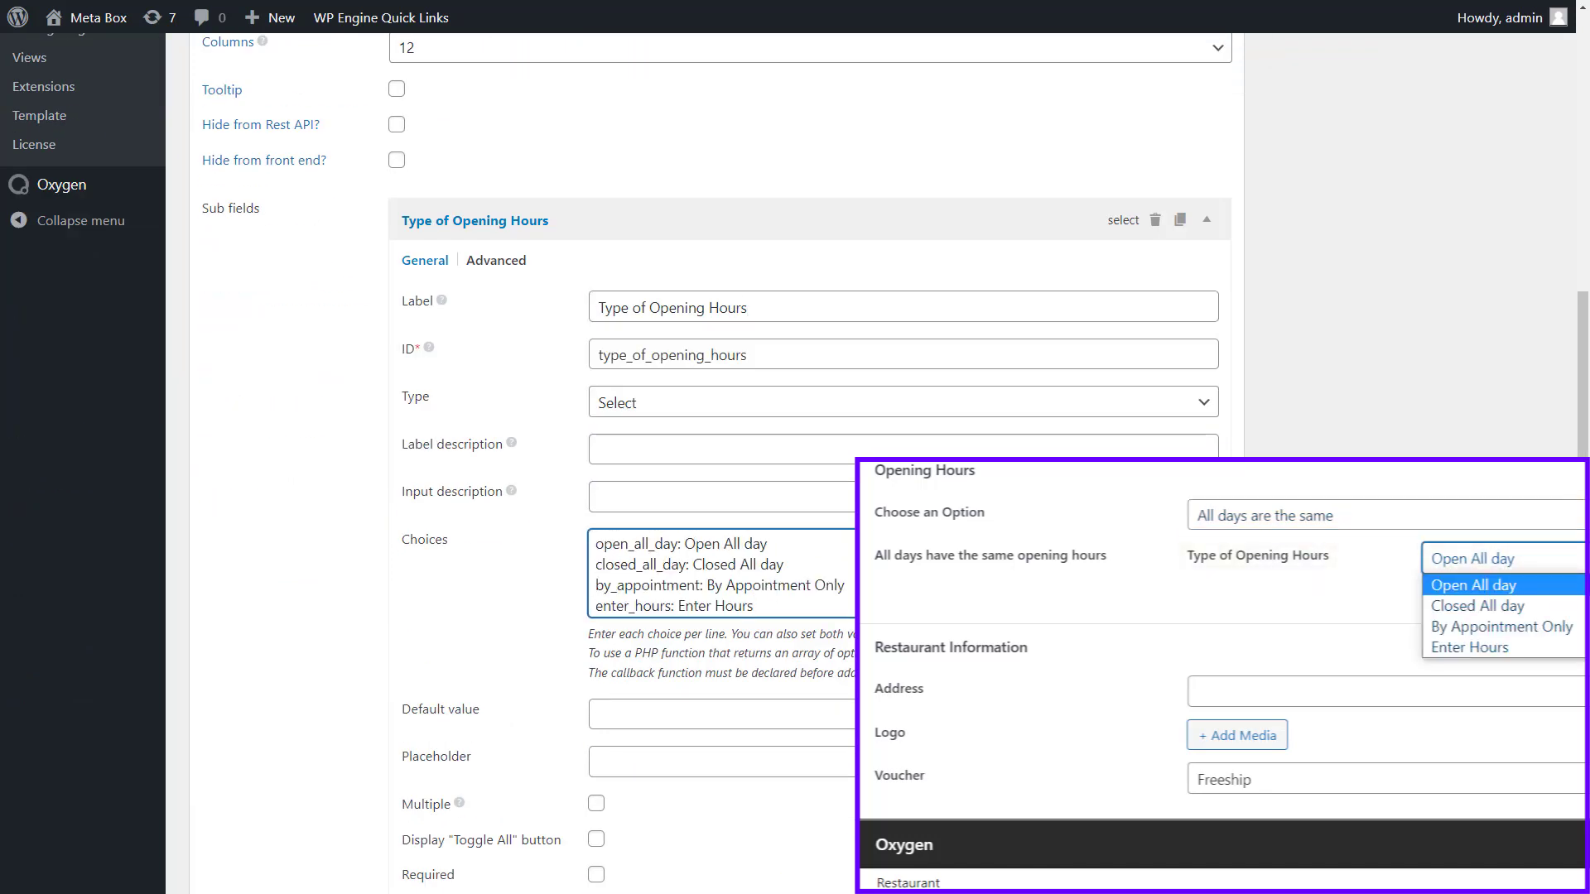
pyautogui.click(713, 220)
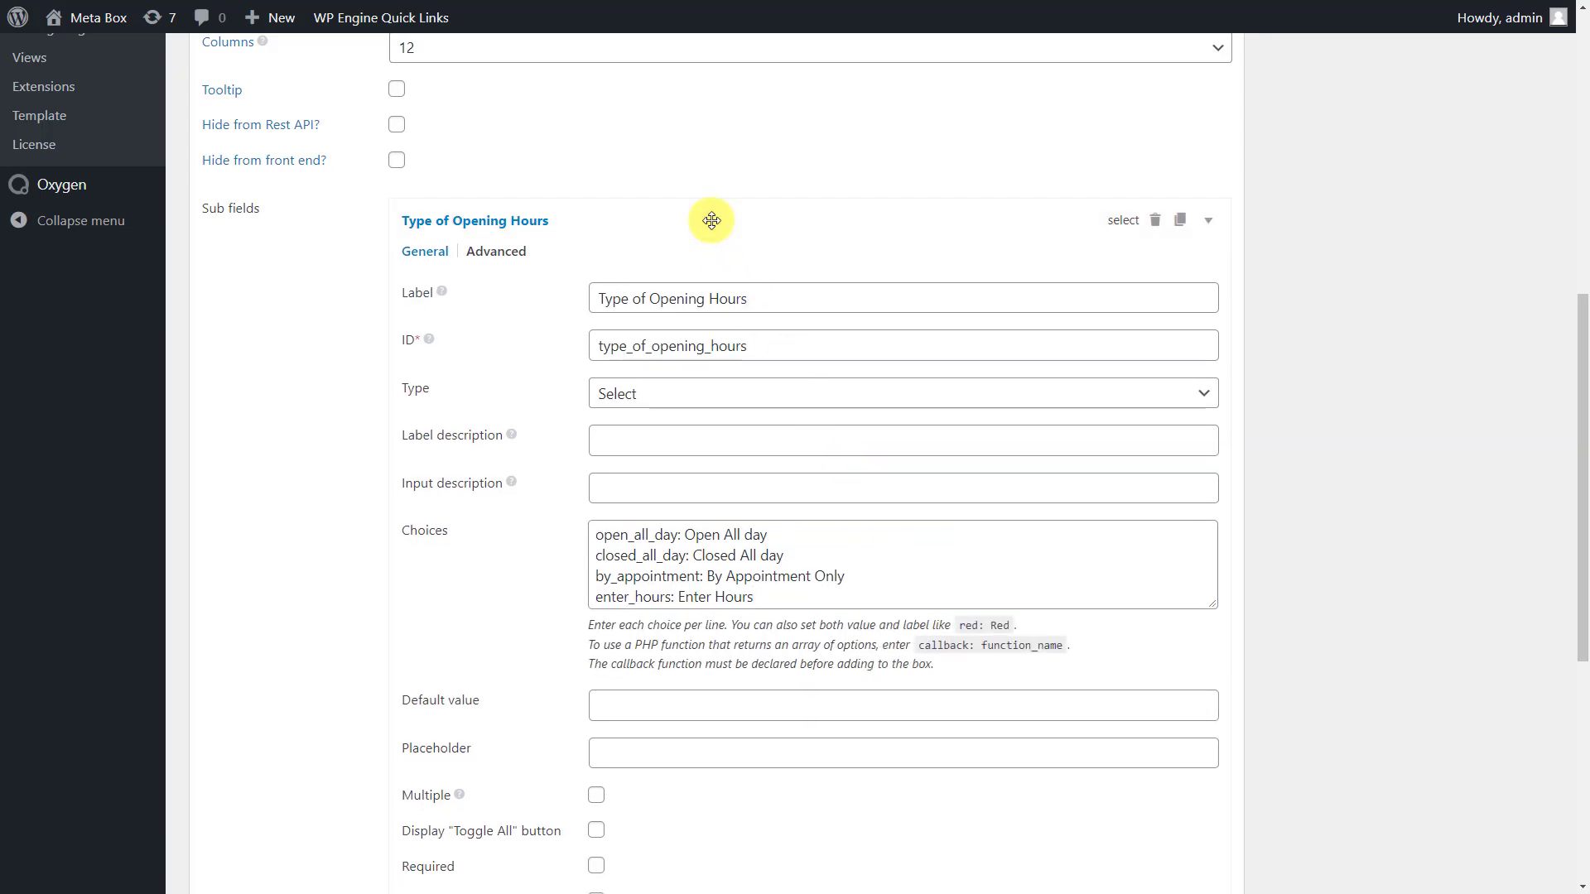
# Step: Add a Group sub-field after Type of Opening Hours and label it Choose Time Slots
pyautogui.click(450, 688)
pyautogui.write('gr')
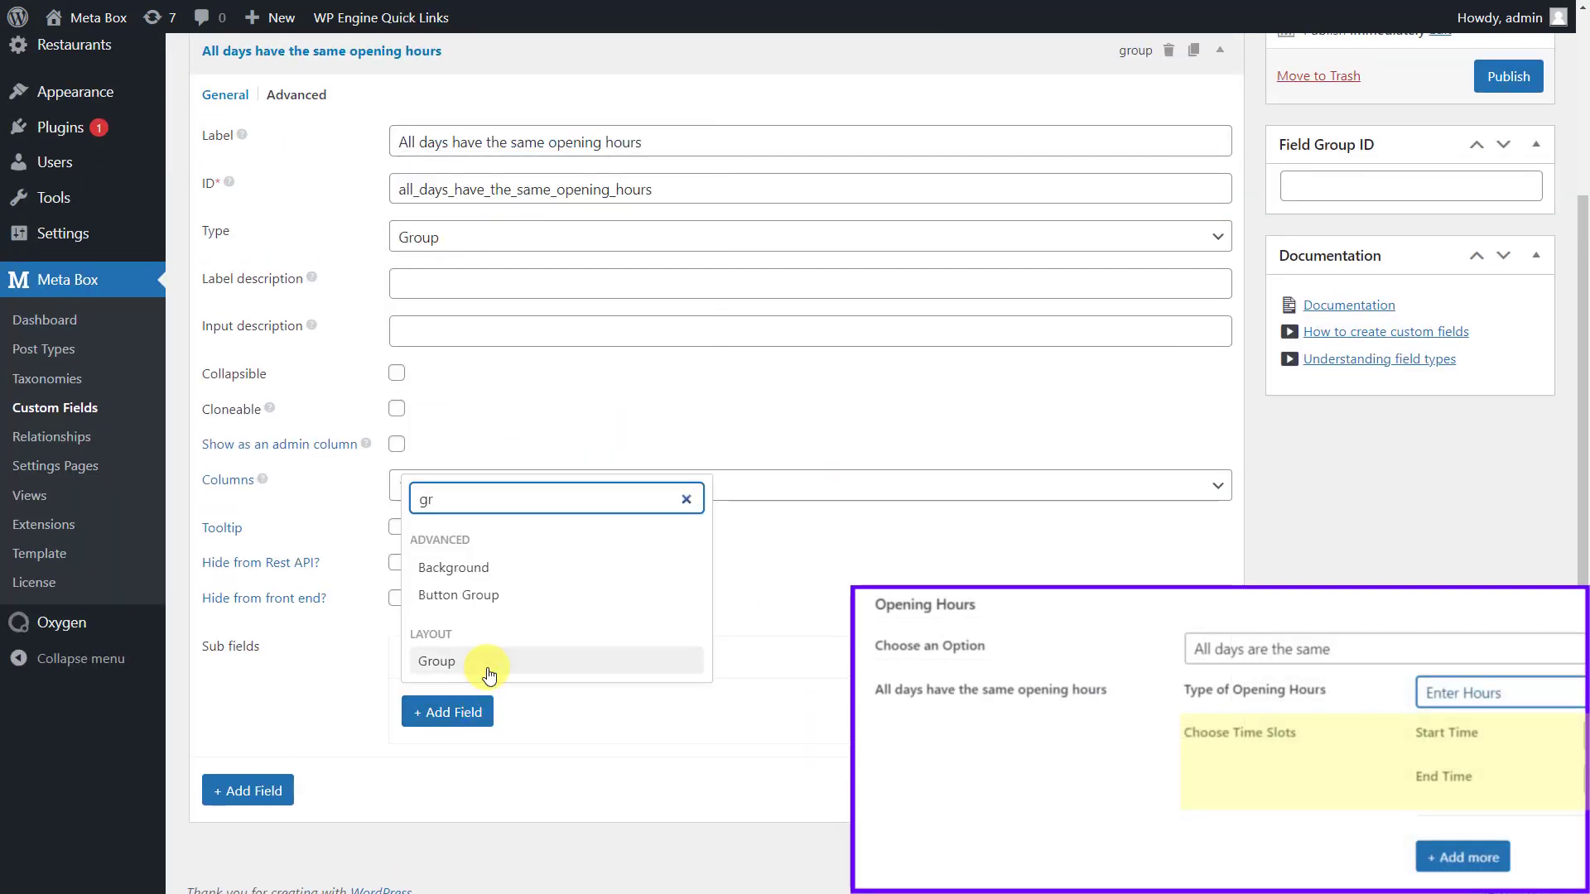
pyautogui.click(488, 675)
pyautogui.click(710, 698)
pyautogui.scroll(-3, 809, 542)
pyautogui.tripleClick(816, 539)
pyautogui.write('Ch')
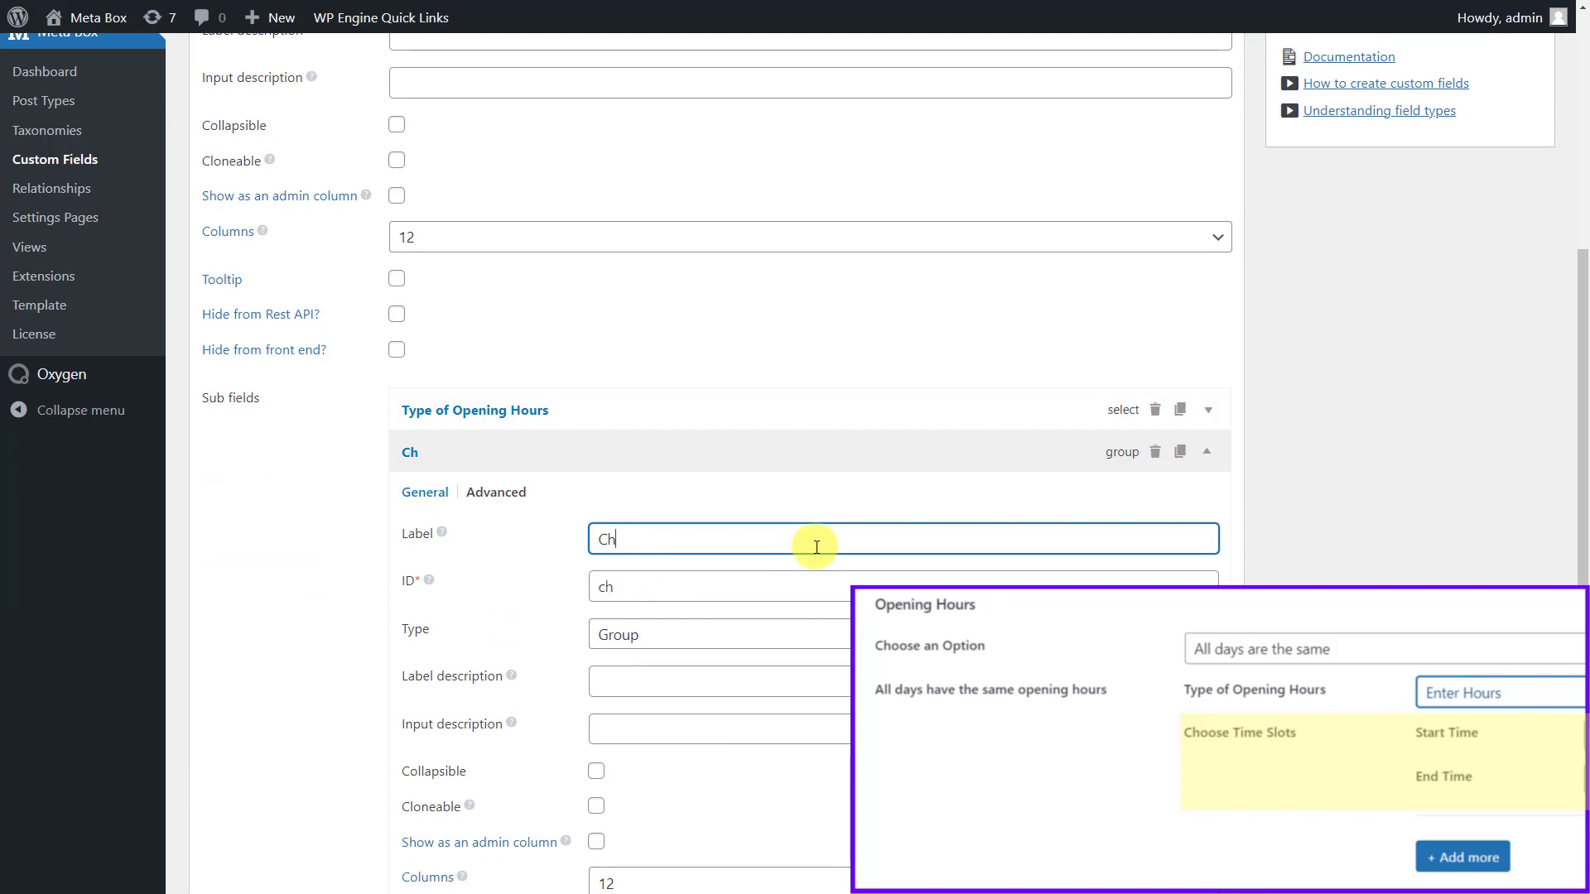
pyautogui.write('oose Time Slots')
# Step: Add a Time Picker sub-field labelled Start Time inside the Choose Time Slots group
pyautogui.scroll(-4, 812, 513)
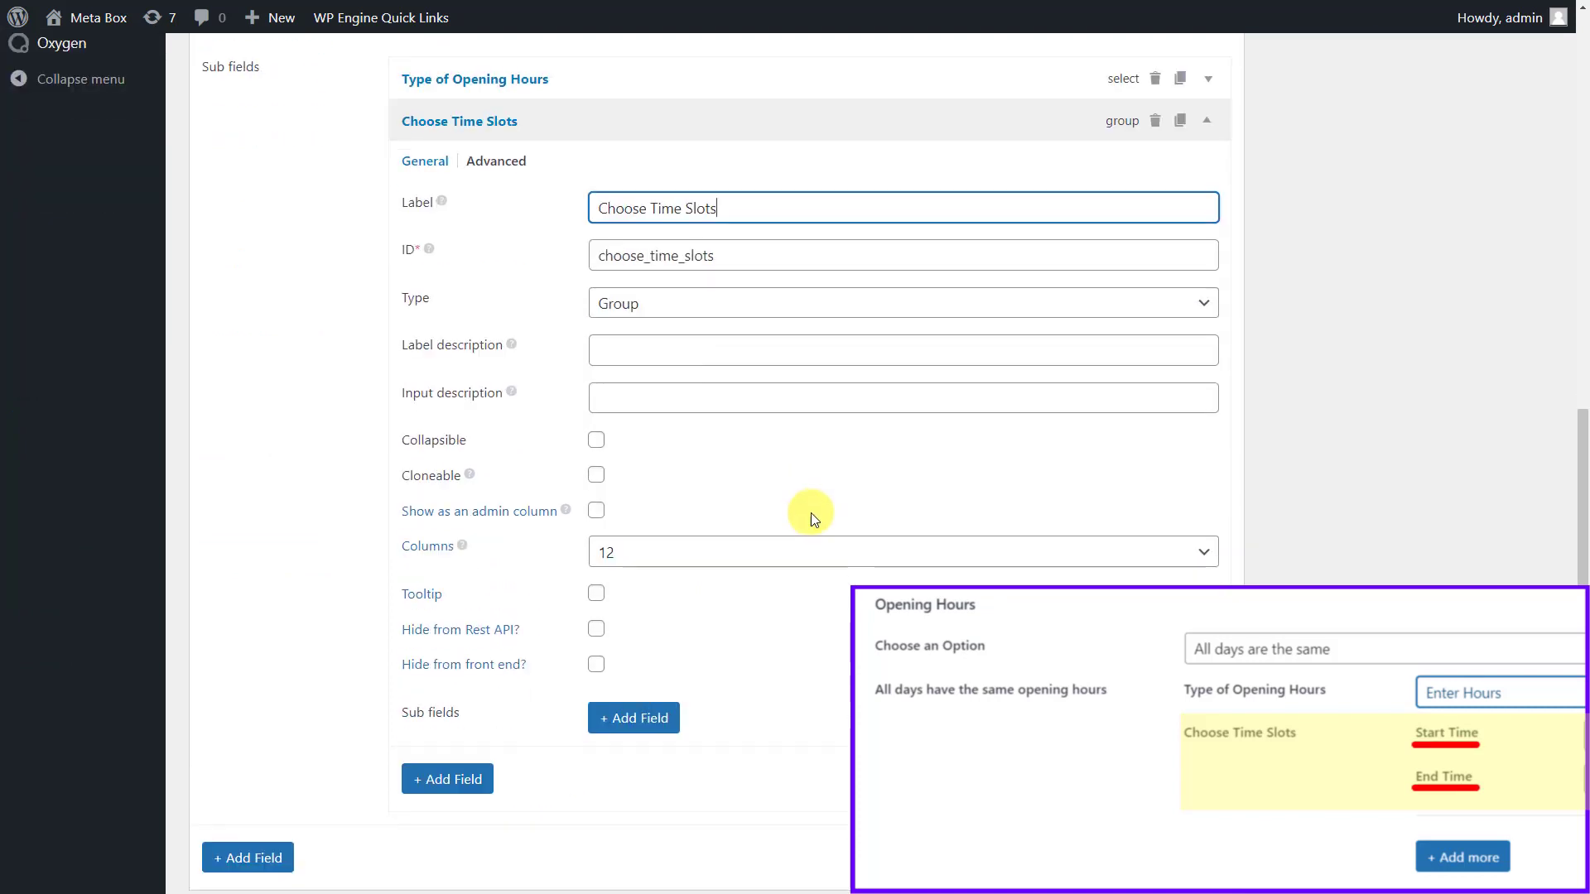
pyautogui.click(675, 732)
pyautogui.write('time')
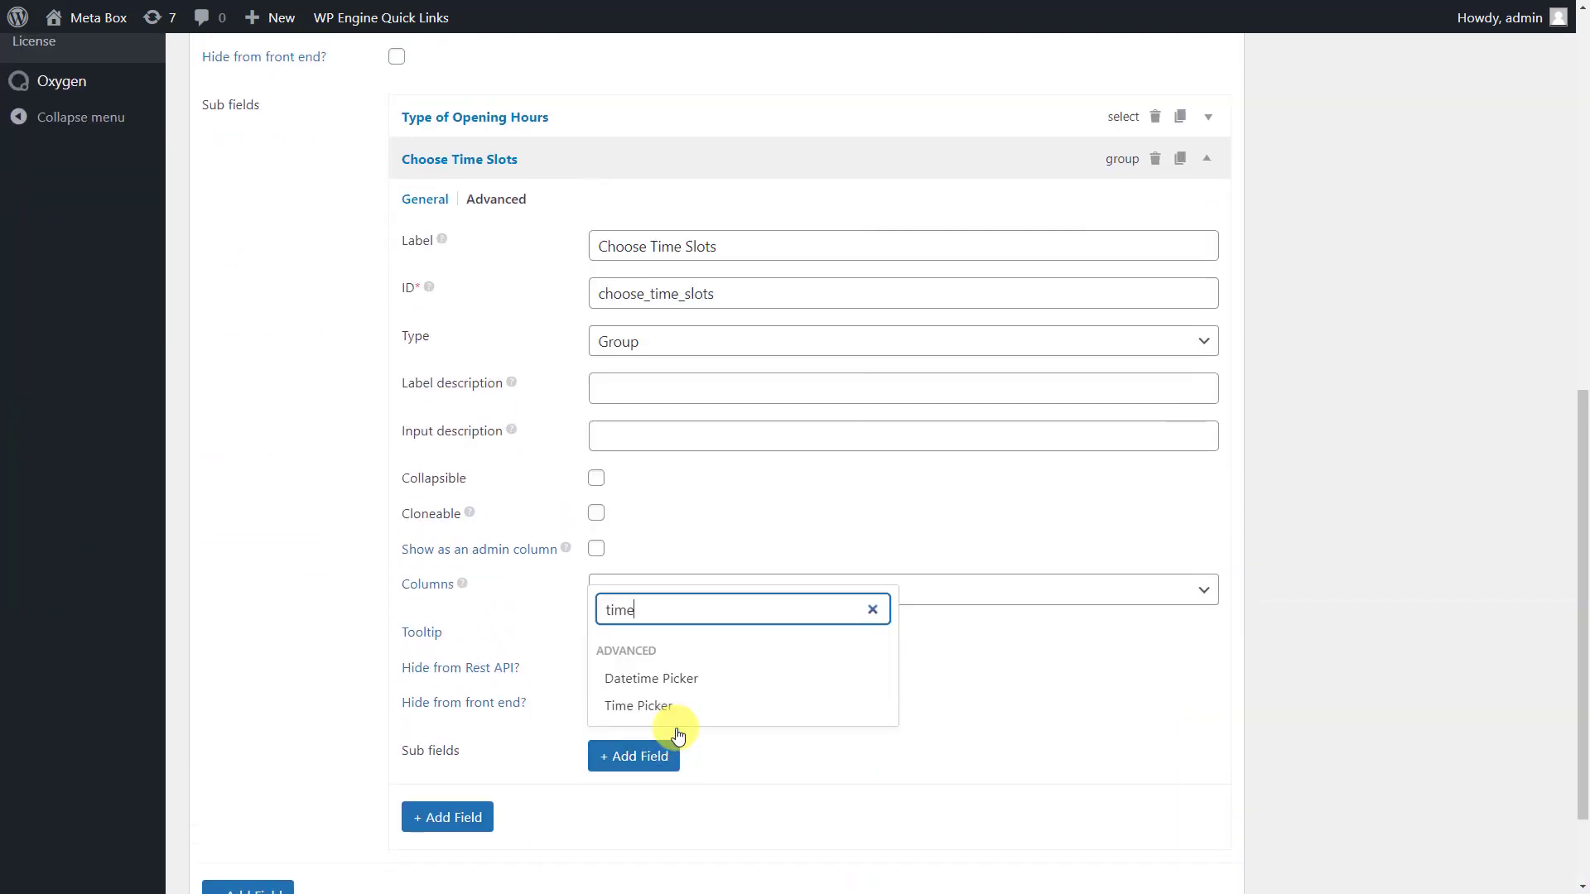
pyautogui.click(684, 713)
pyautogui.scroll(-3, 861, 824)
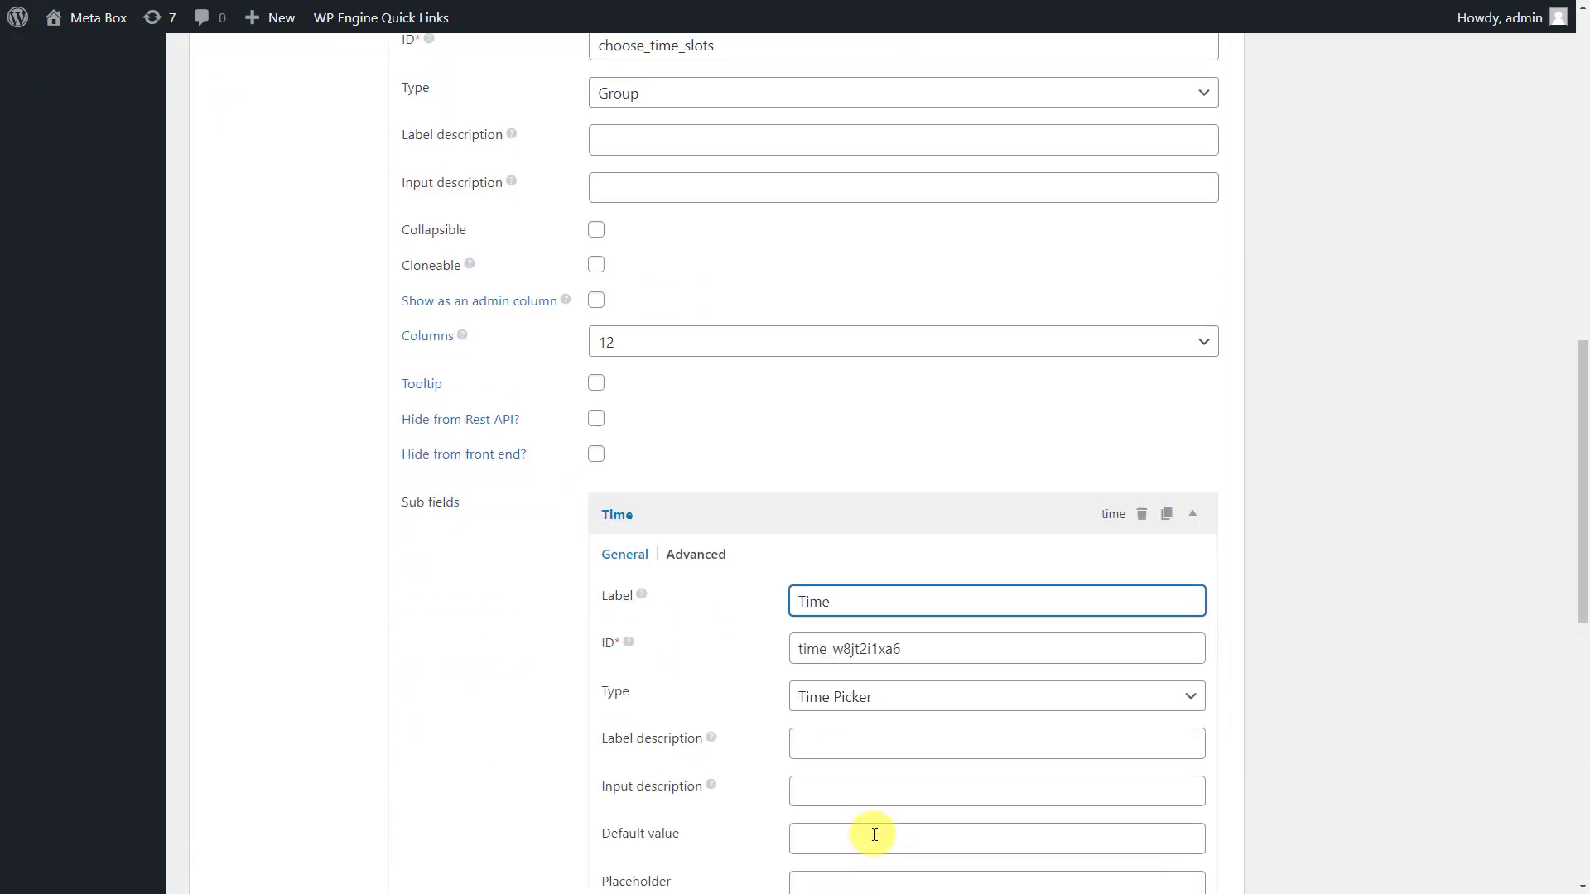
pyautogui.hotkey('ctrl', 'a')
pyautogui.write('Start Time')
pyautogui.click(773, 516)
# Step: Add a second Time Picker sub-field labelled End Time below Start Time
pyautogui.click(671, 617)
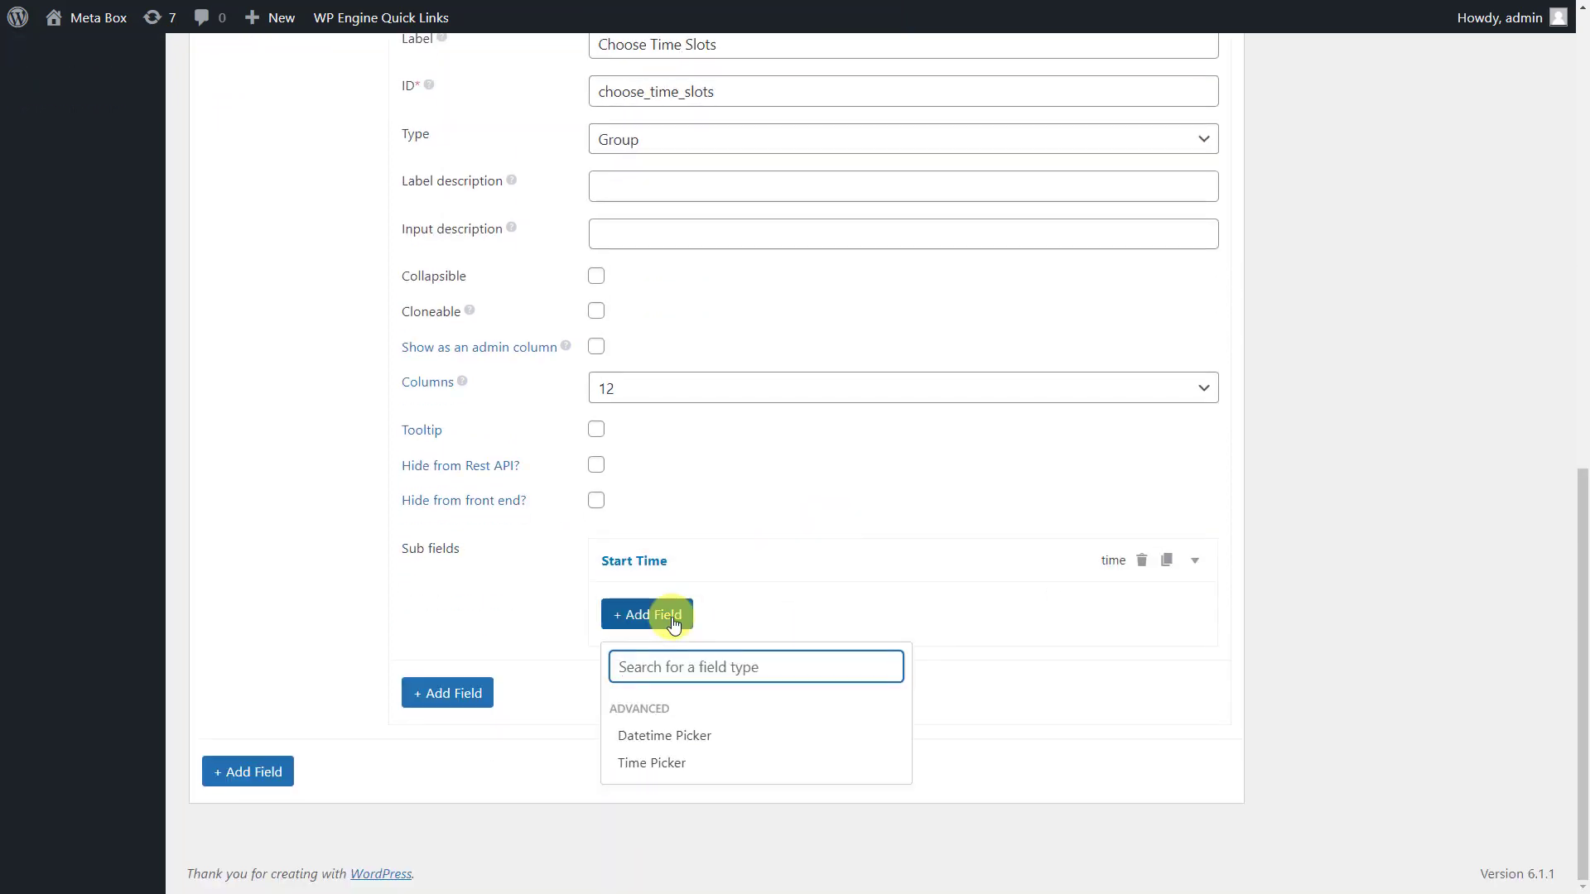
pyautogui.click(741, 763)
pyautogui.click(848, 597)
pyautogui.click(931, 689)
pyautogui.hotkey('ctrl', 'a')
pyautogui.write('End Time')
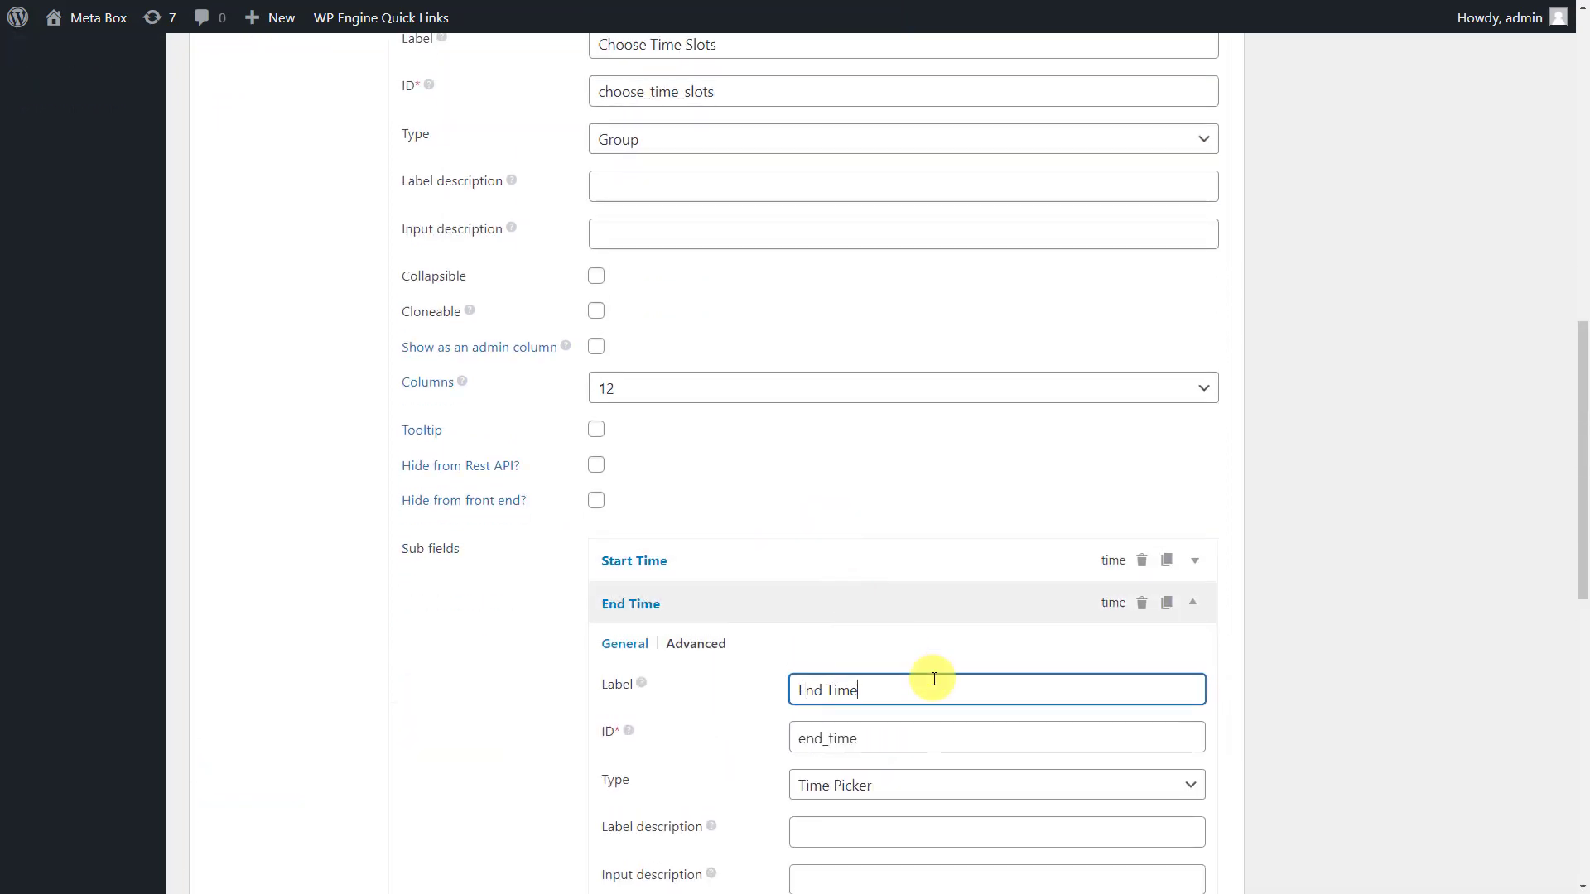
pyautogui.click(908, 607)
# Step: Make the Choose Time Slots group cloneable and visible only when type_of_opening_hours equals enter_hours
pyautogui.scroll(3, 908, 611)
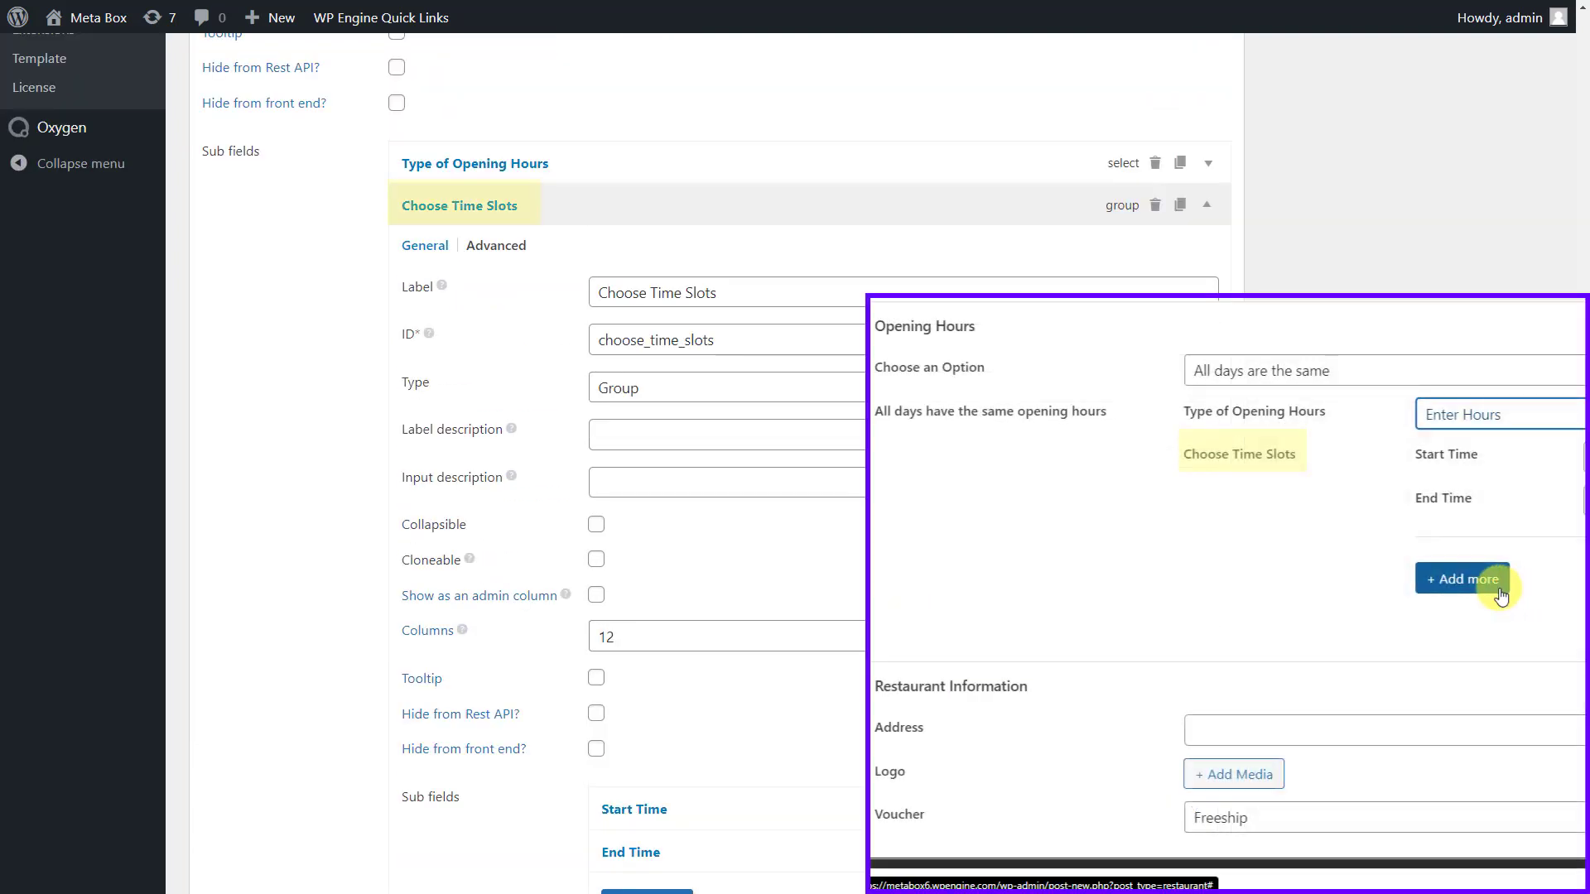
pyautogui.click(596, 561)
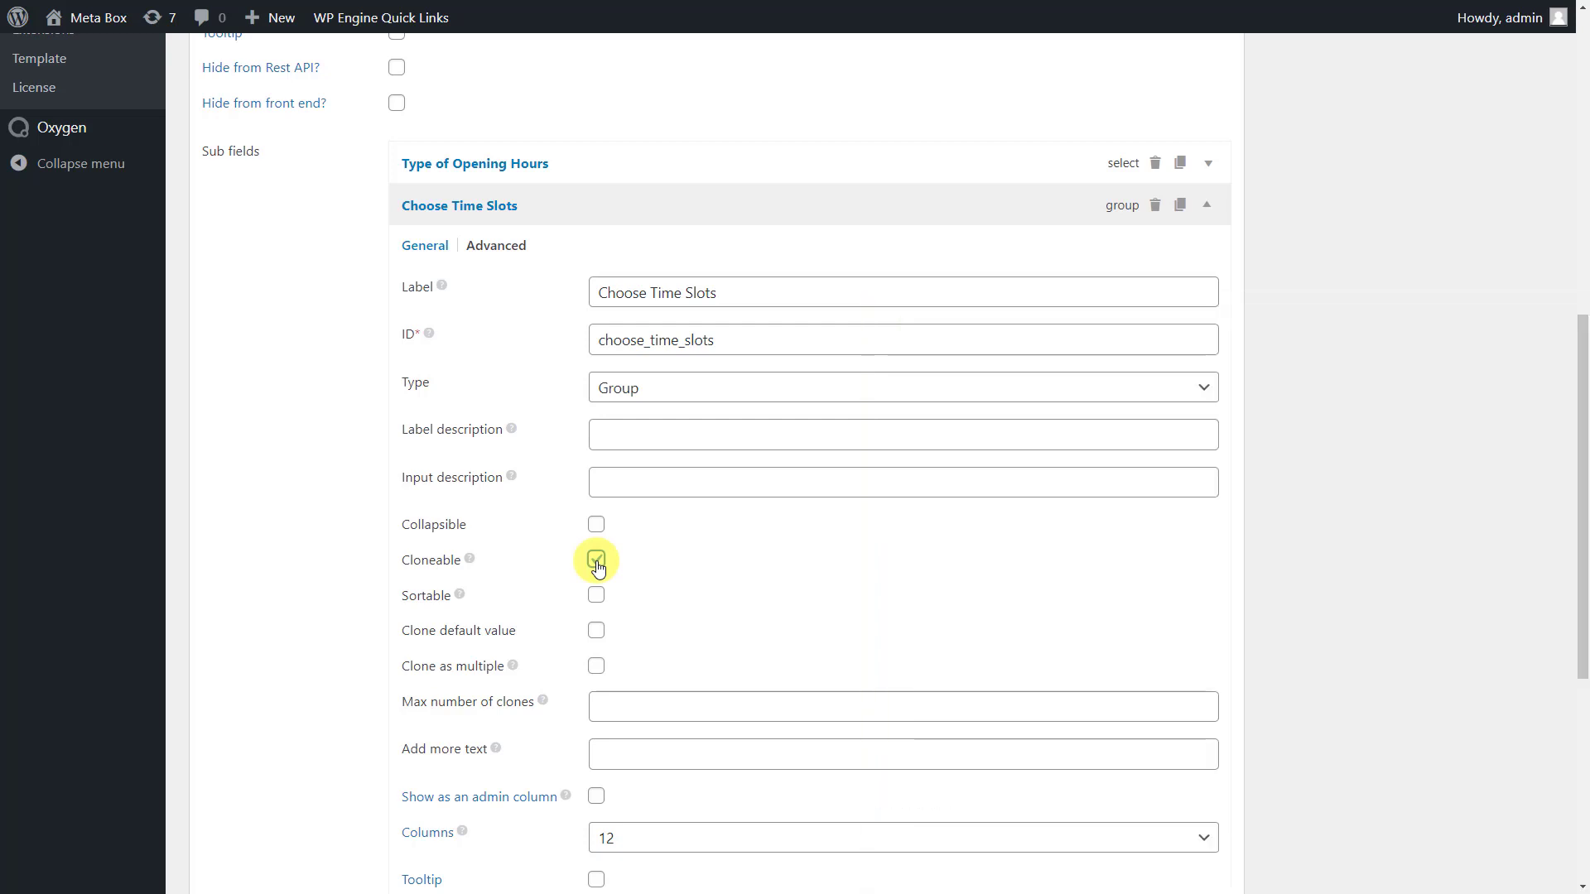
pyautogui.click(520, 250)
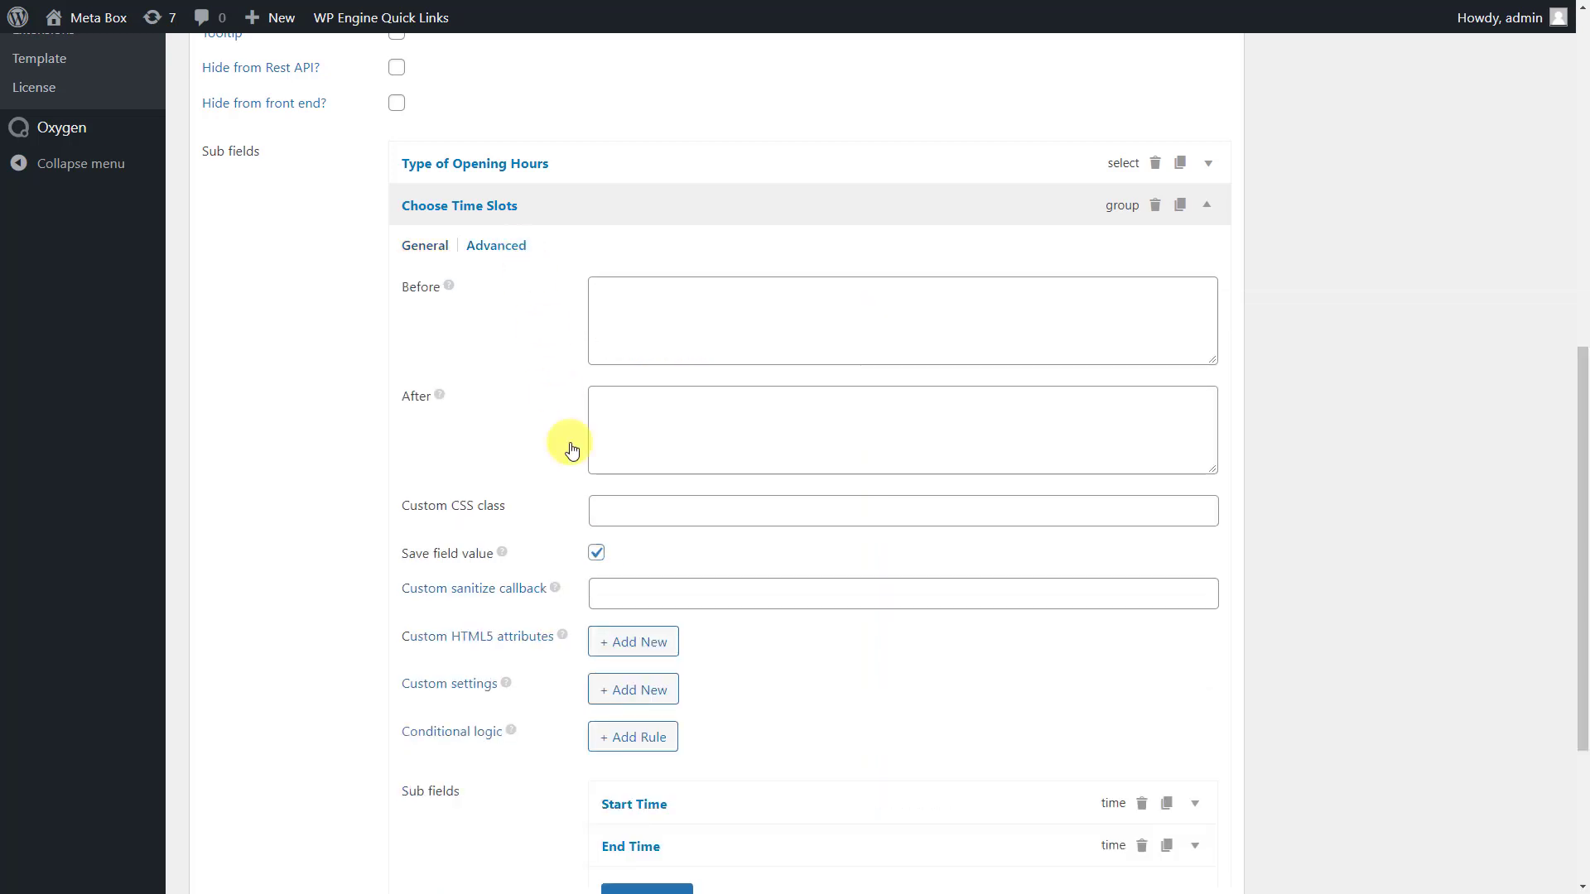
pyautogui.click(667, 737)
pyautogui.click(760, 781)
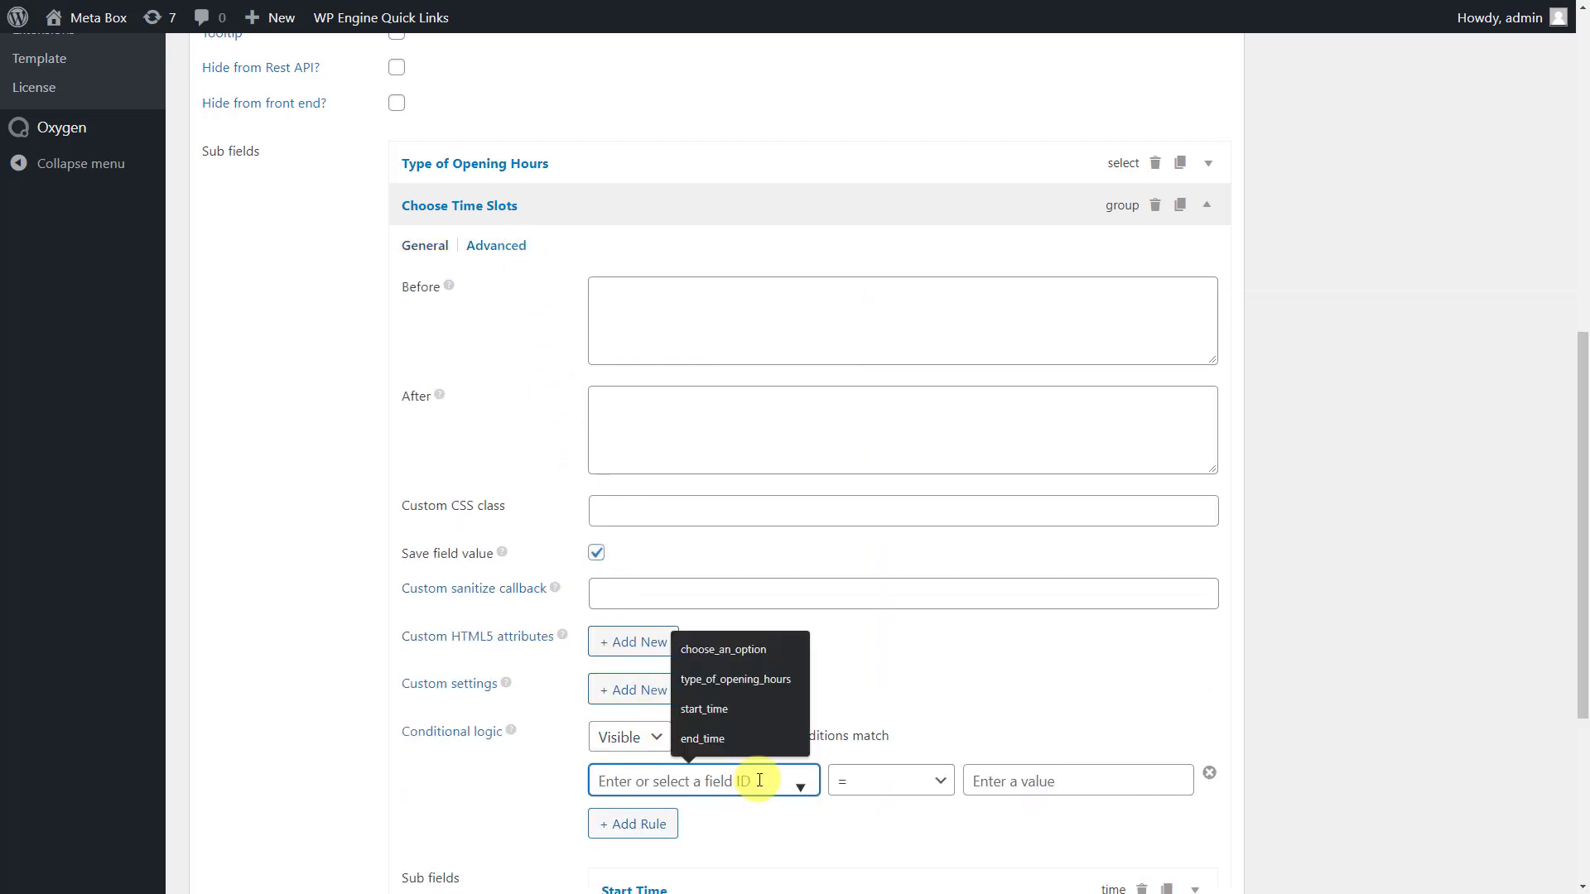
pyautogui.click(758, 679)
pyautogui.click(1110, 775)
pyautogui.write('enter_hours')
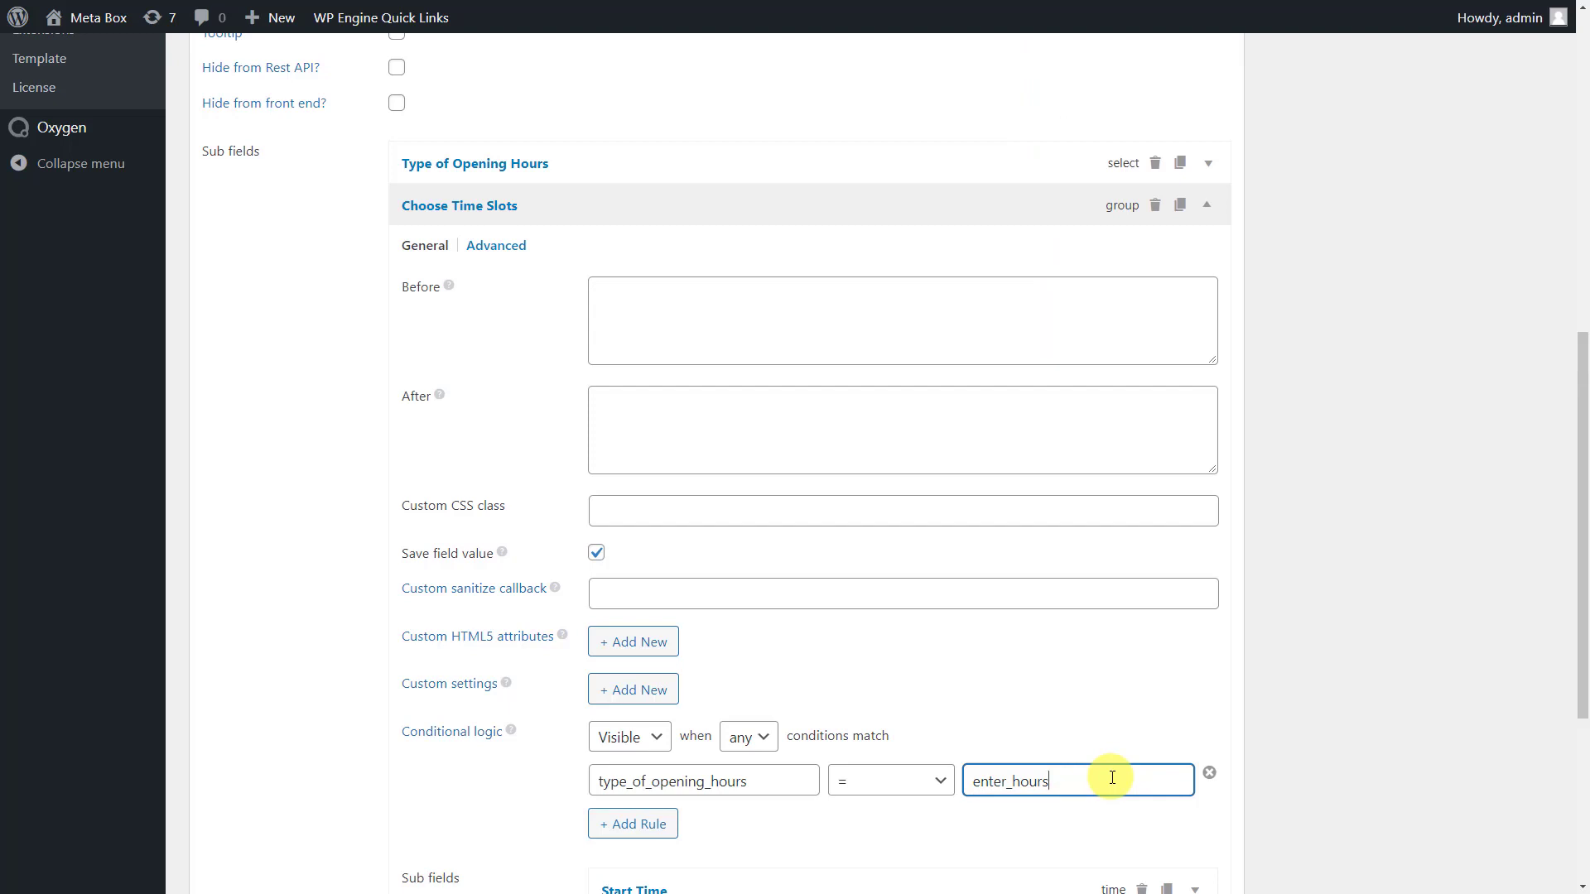
pyautogui.click(820, 213)
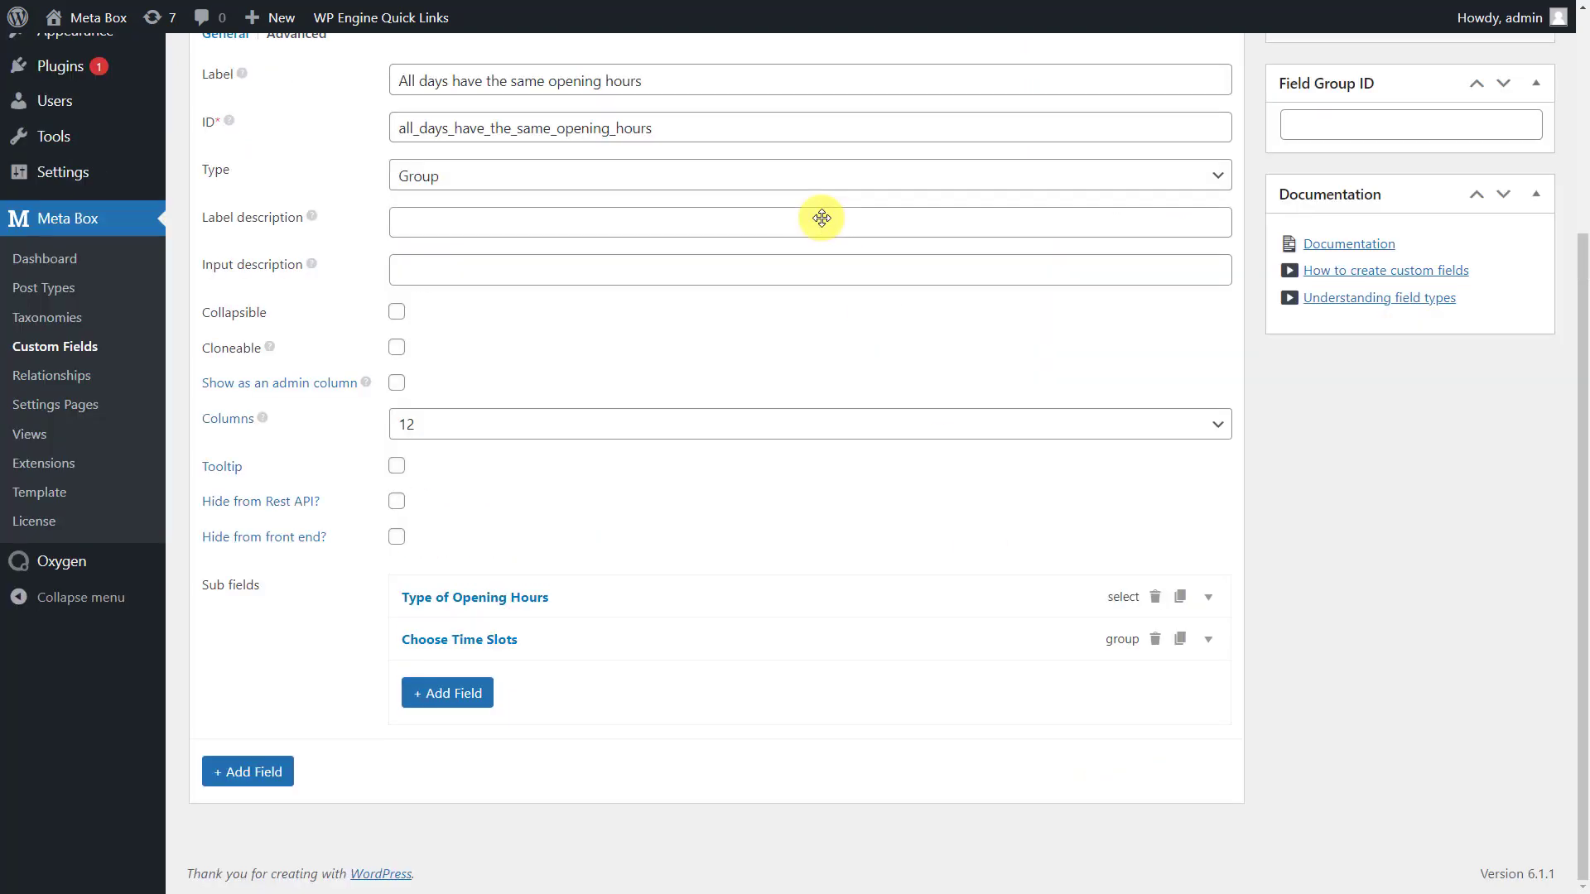
# Step: Duplicate the All days have the same opening hours group and label the copy Weekdays
pyautogui.scroll(2, 821, 218)
pyautogui.click(728, 155)
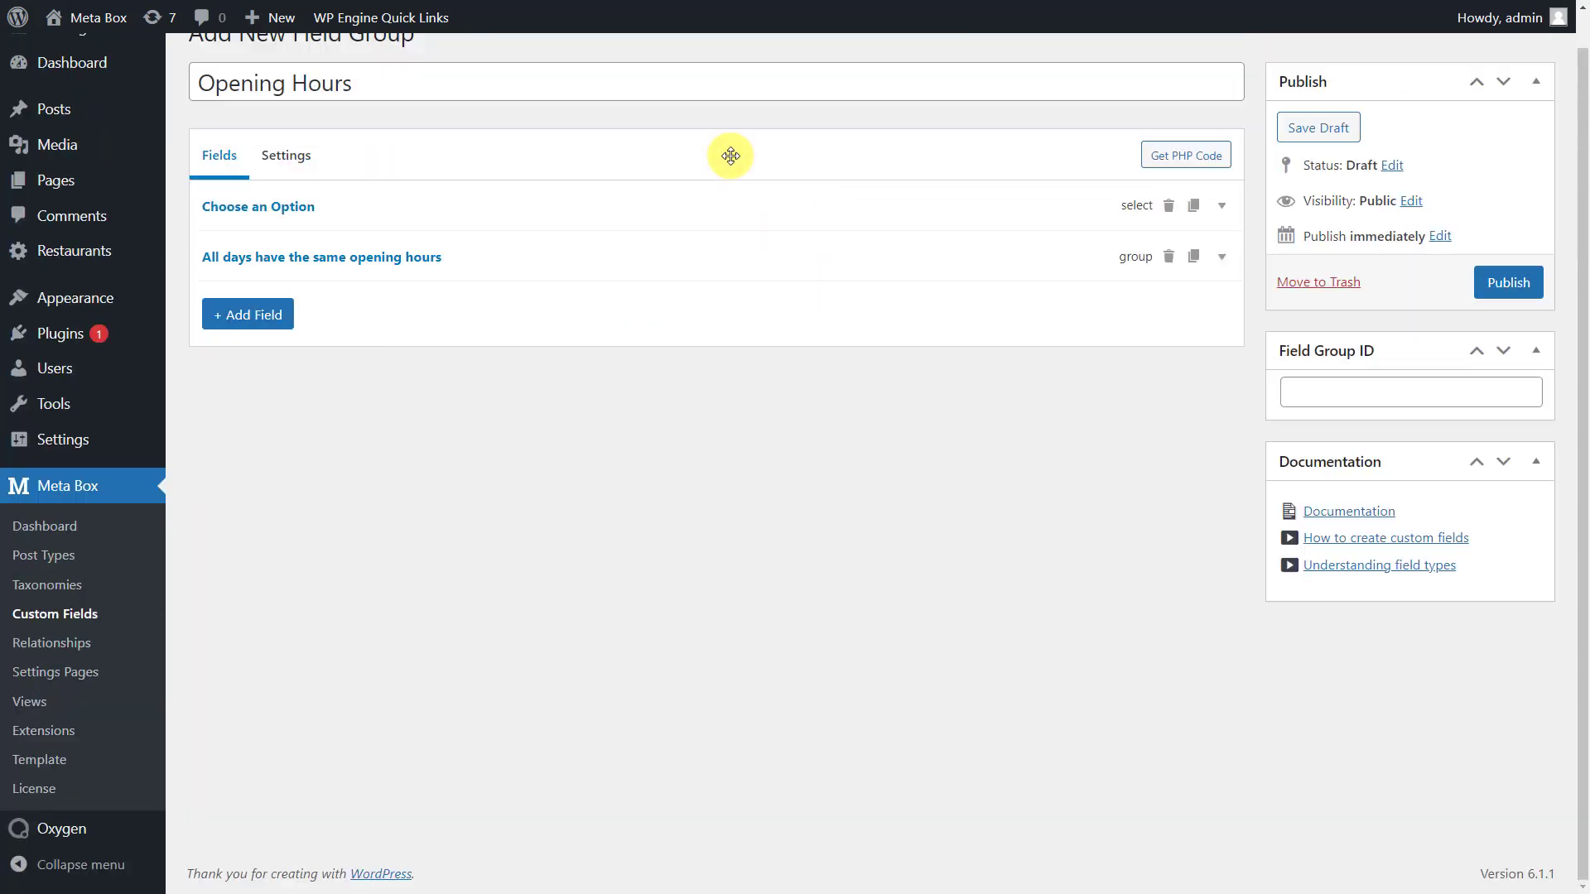
pyautogui.click(1193, 256)
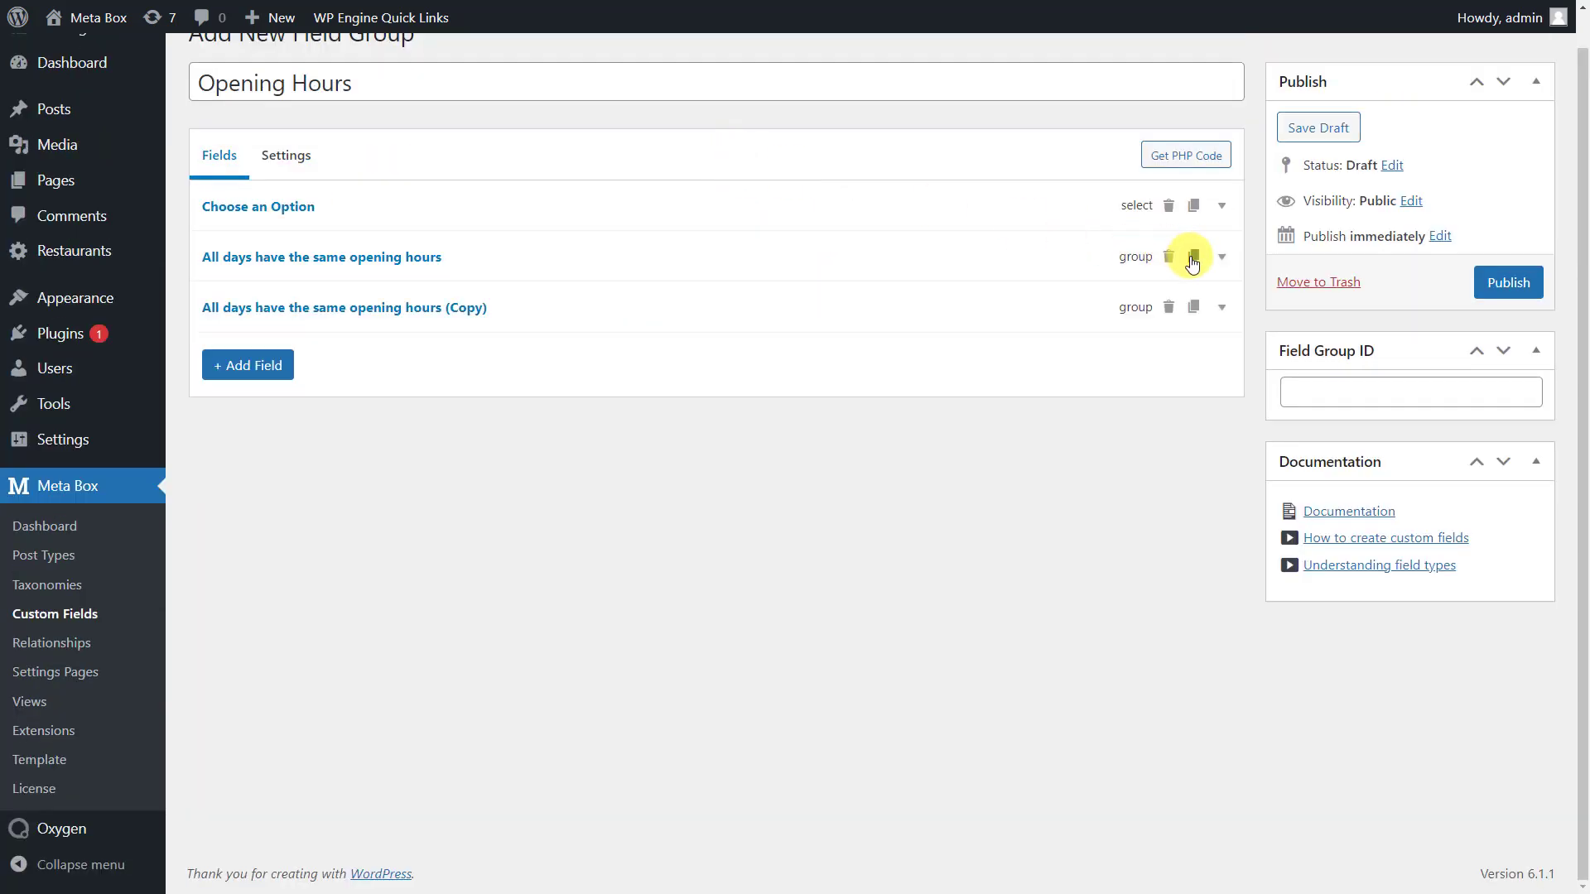
pyautogui.click(986, 303)
pyautogui.tripleClick(985, 299)
pyautogui.write('Weekdays')
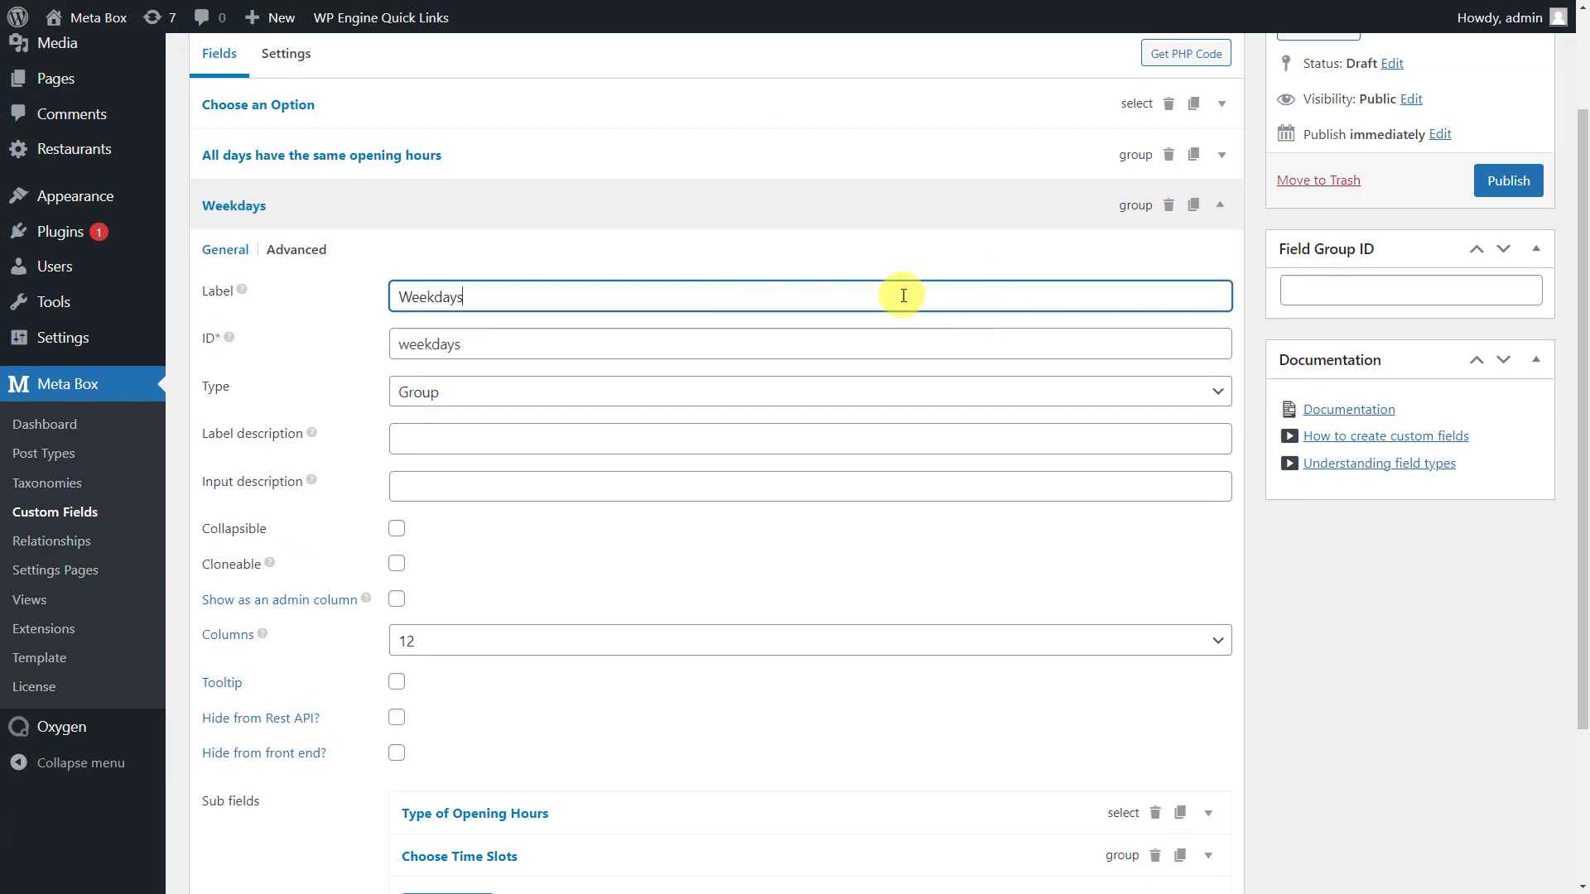
# Step: Set the Weekdays group's conditional logic to be visible when choose_an_option equals difference_between_weekdays_and_weekend
pyautogui.click(297, 250)
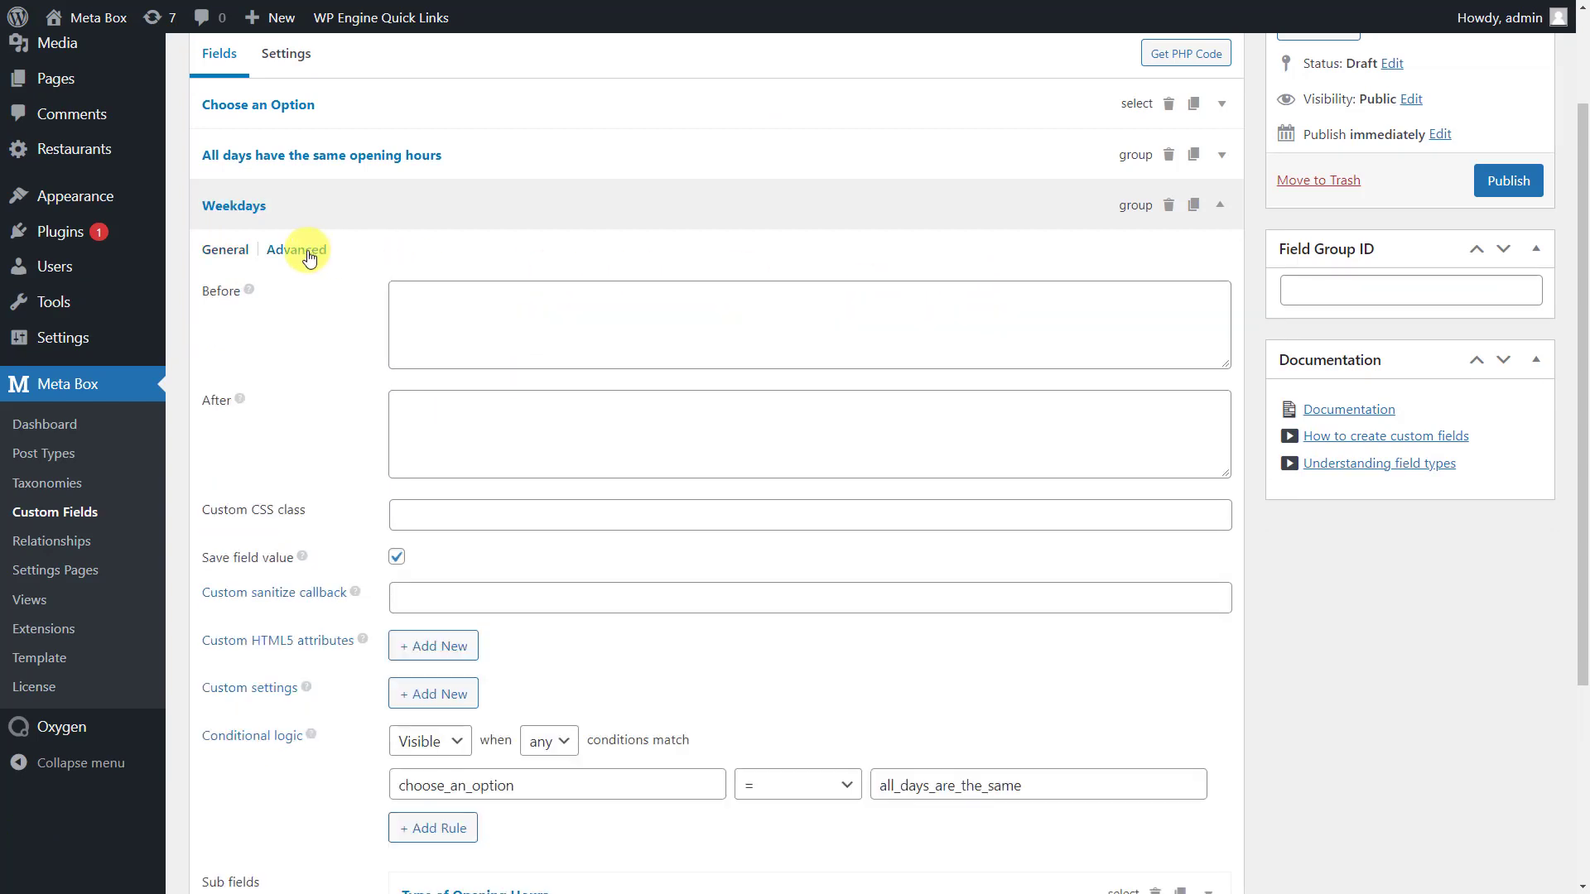
pyautogui.click(1080, 775)
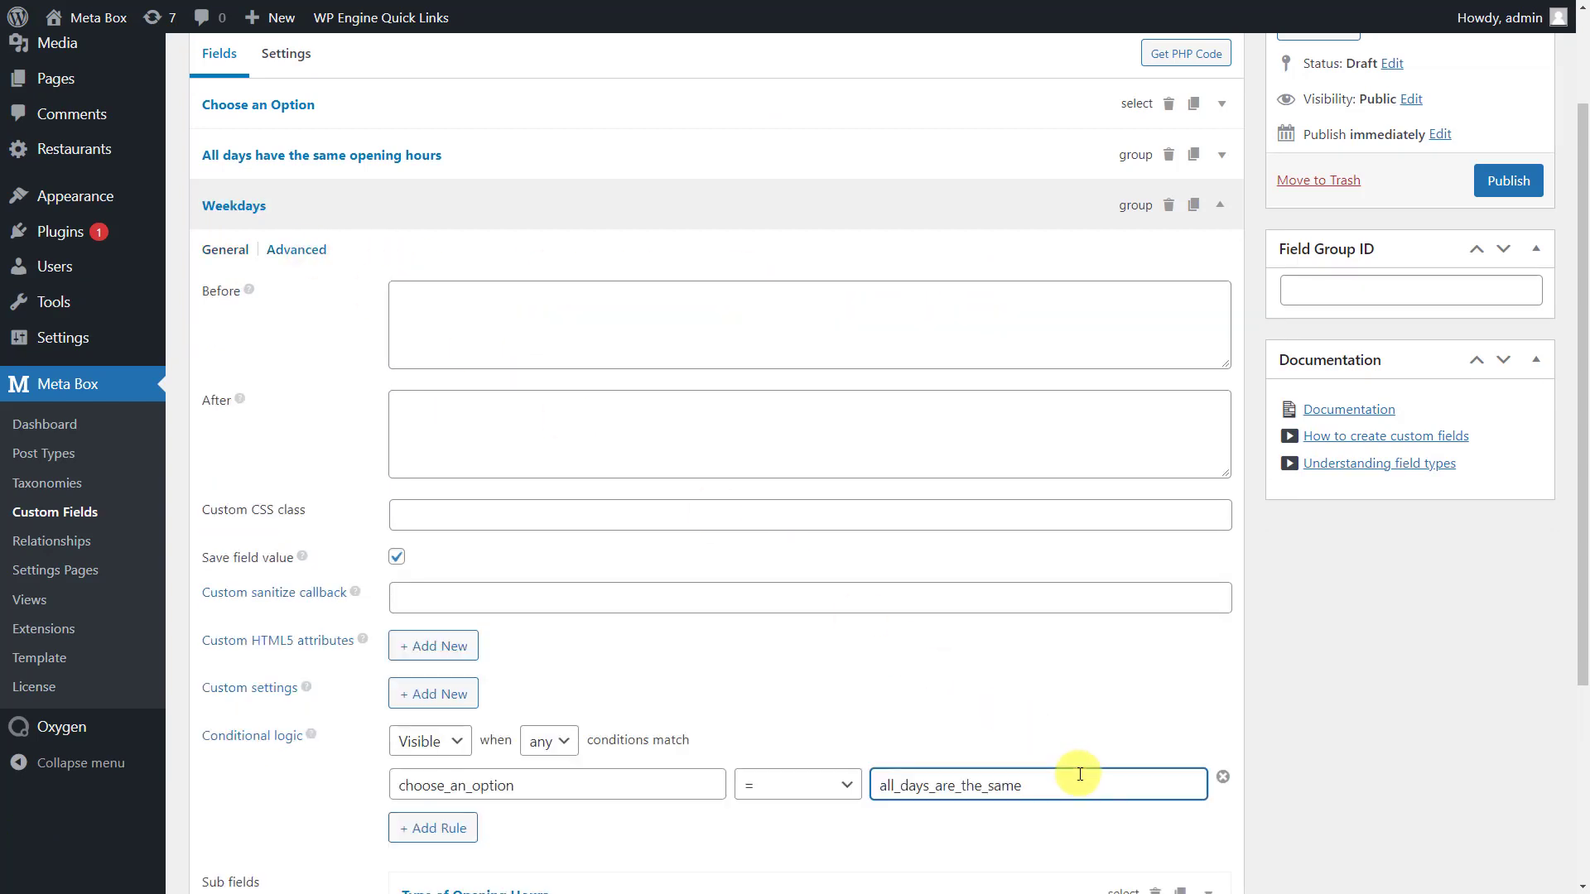
pyautogui.doubleClick(1079, 774)
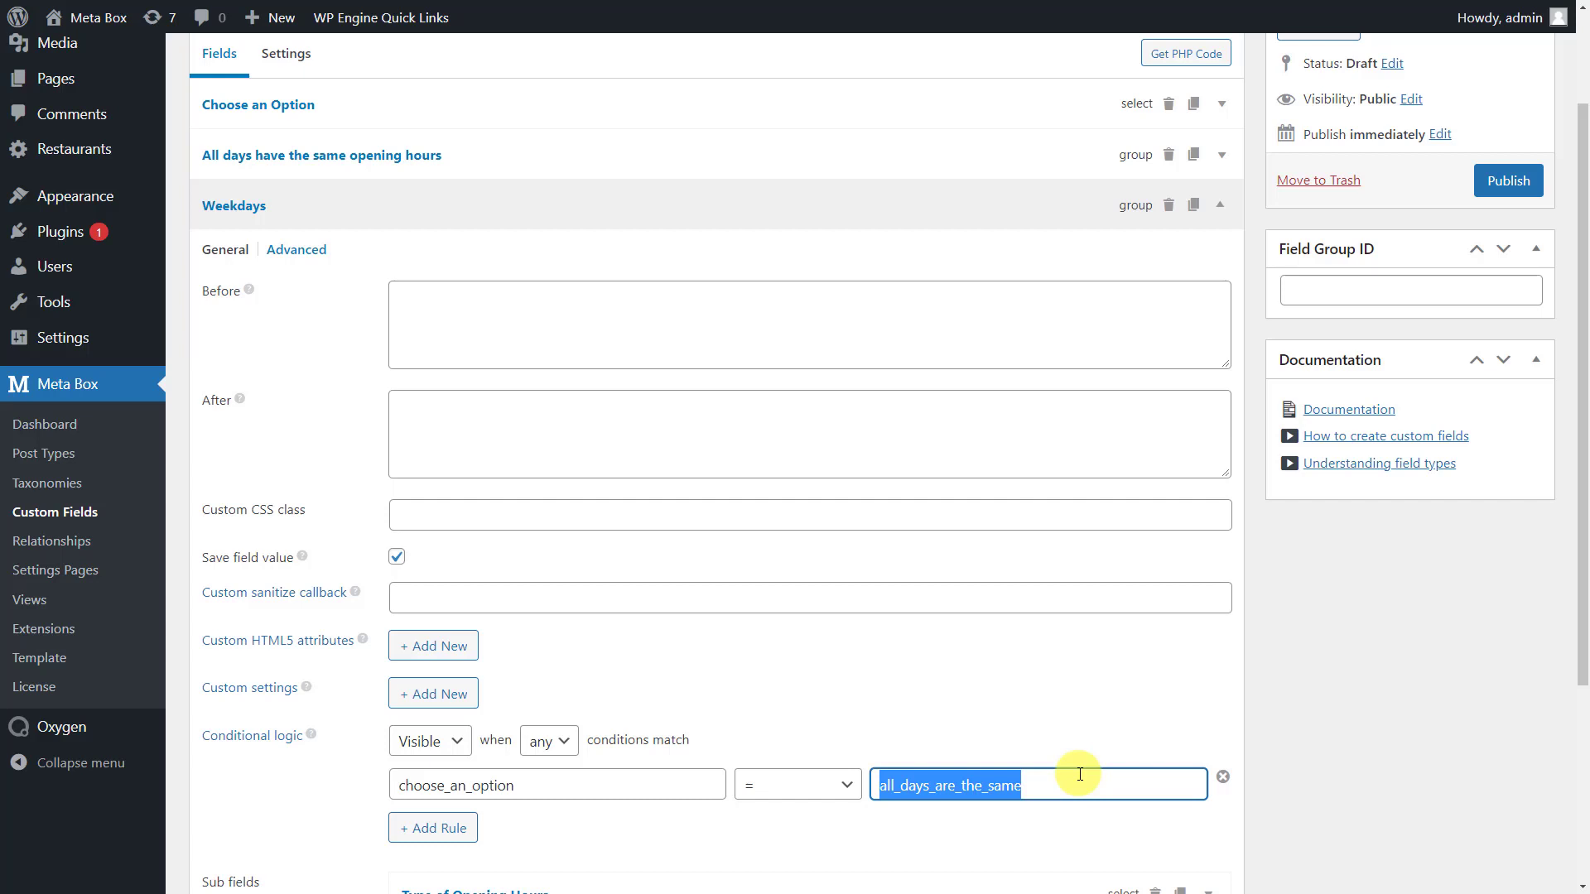
pyautogui.write('difference_between_weekdays_and_weekend')
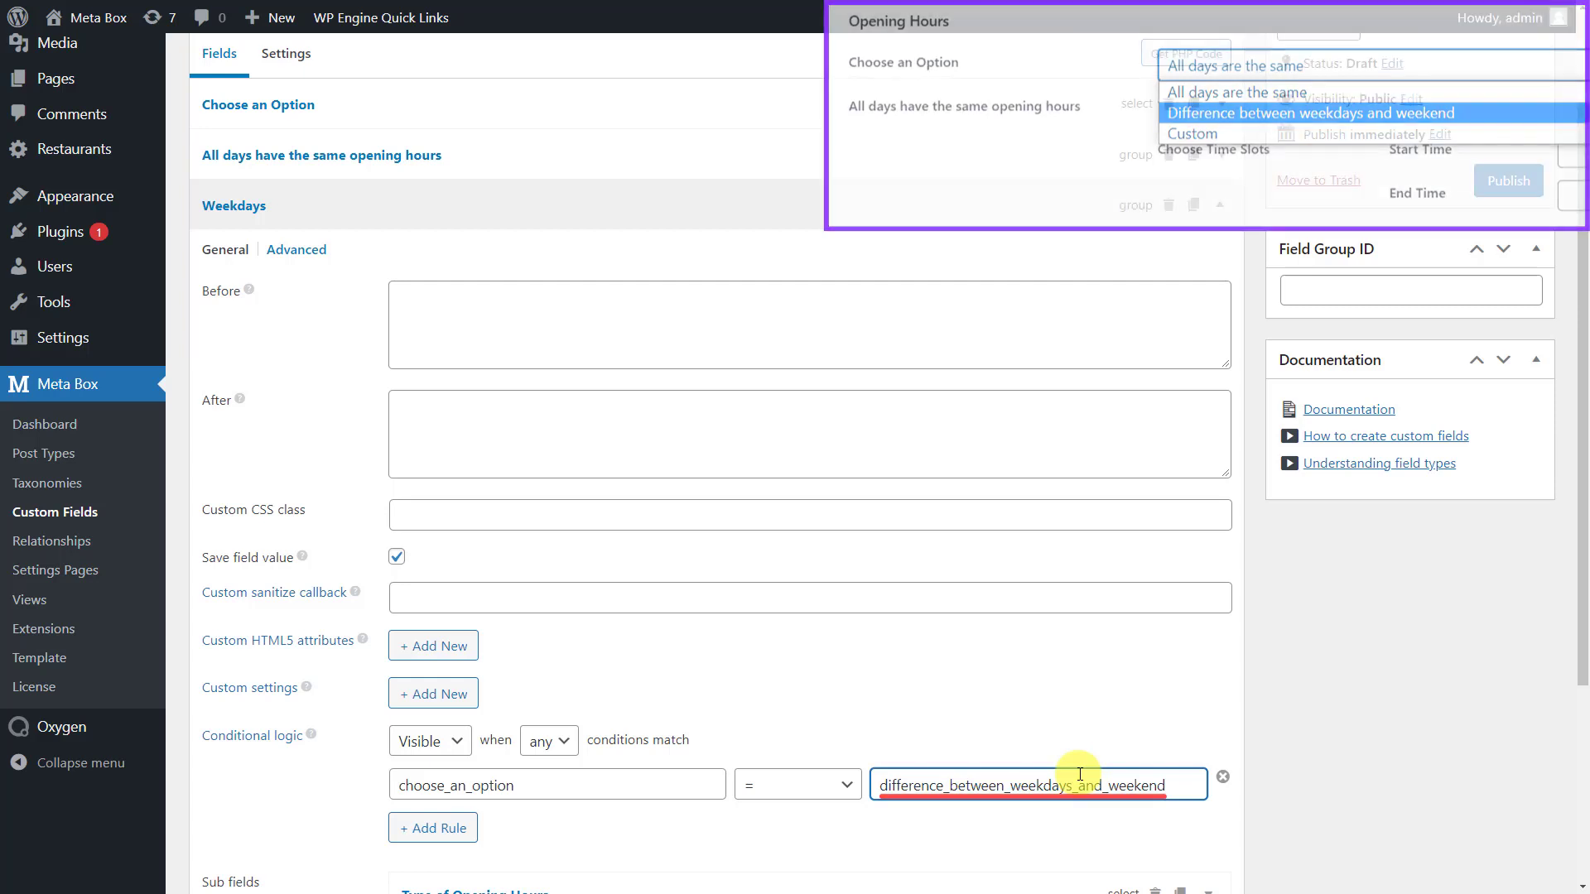
# Step: Change the ID of the Type of Opening Hours sub-field in the Weekdays group to type_of_opening_hours_weekdays
pyautogui.click(246, 253)
pyautogui.click(514, 344)
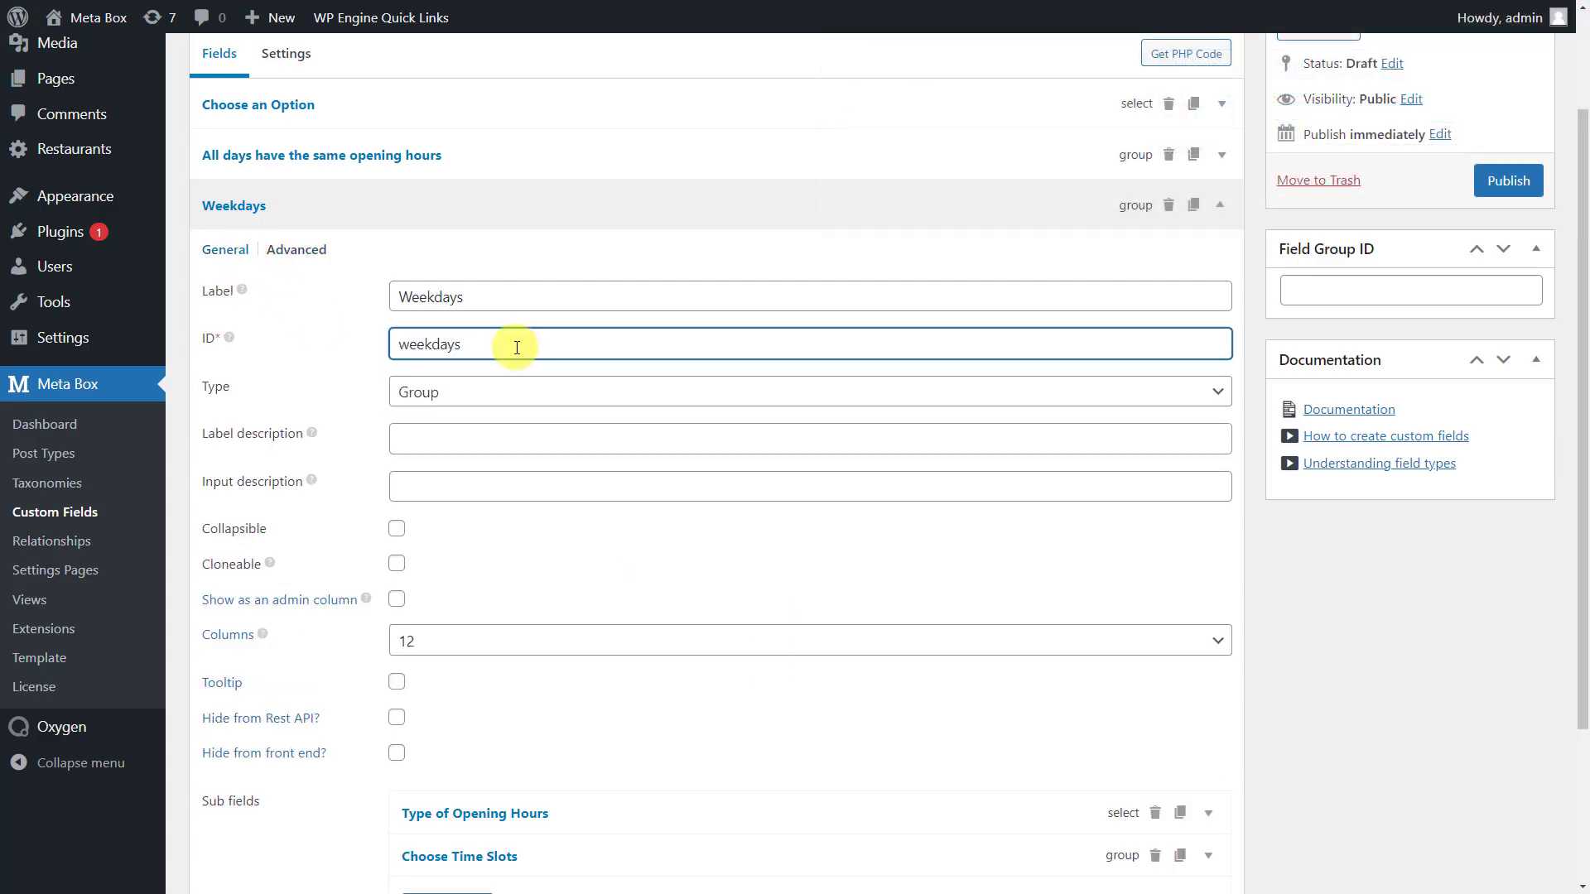
pyautogui.doubleClick(514, 345)
pyautogui.hotkey('ctrl', 'c')
pyautogui.scroll(-3, 671, 521)
pyautogui.click(729, 597)
pyautogui.click(786, 738)
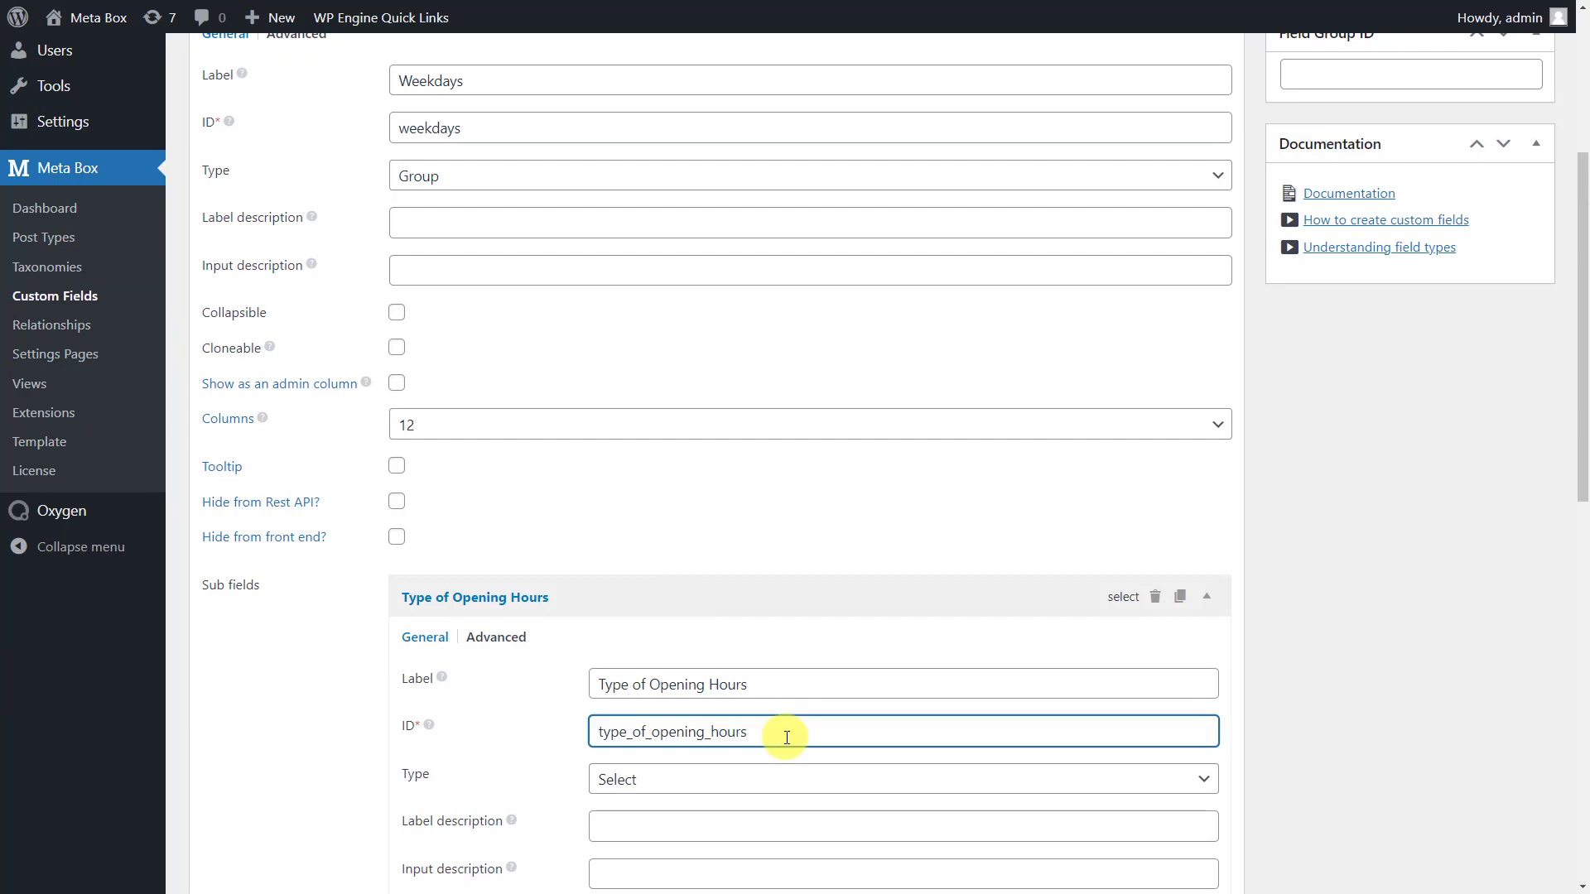
pyautogui.click(724, 594)
# Step: Change the ID of the Choose Time Slots sub-group in Weekdays to choose_time_slots_weekdays
pyautogui.scroll(-2, 712, 612)
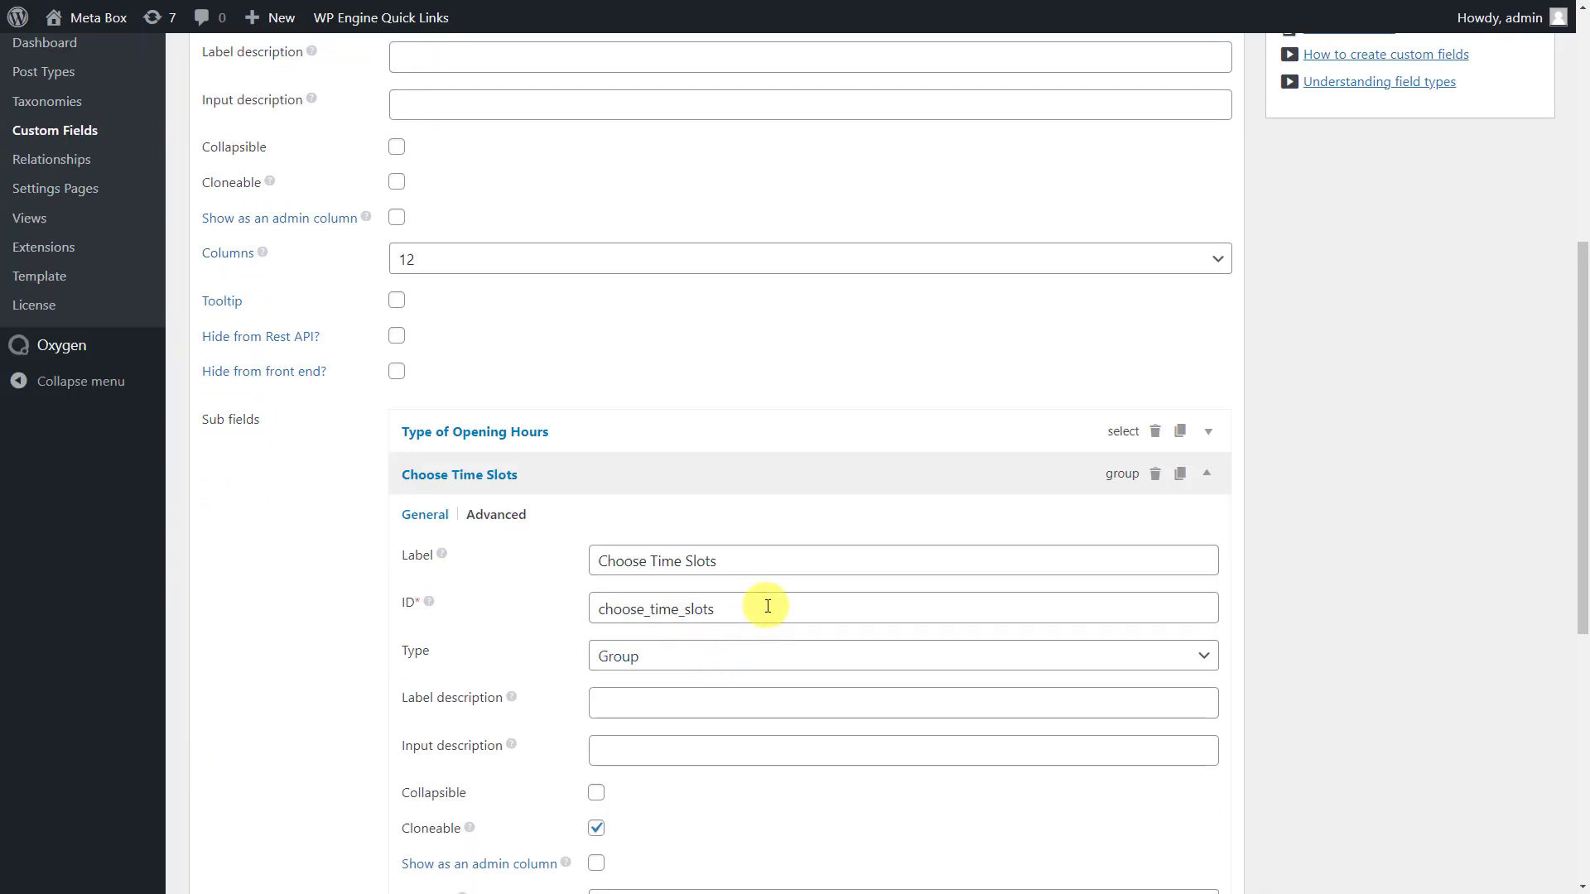
pyautogui.click(768, 606)
pyautogui.write('_weekdays')
# Step: Add the weekdays suffix to the IDs of the Start Time and End Time sub-fields in the Weekdays time slots
pyautogui.scroll(-4, 745, 571)
pyautogui.click(768, 744)
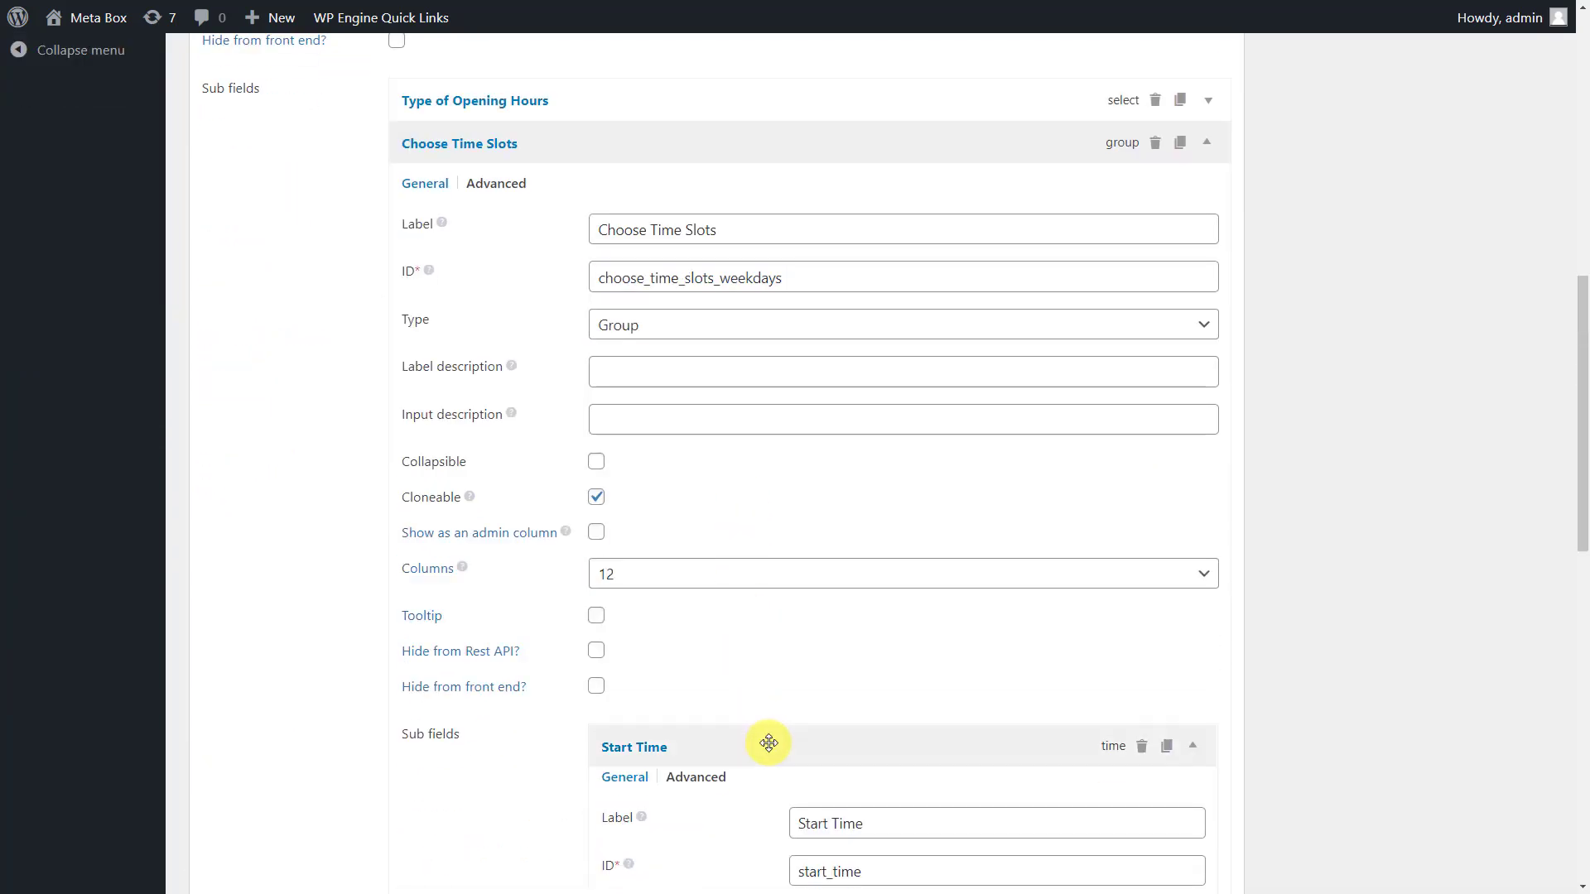
pyautogui.scroll(-2, 828, 728)
pyautogui.click(866, 713)
pyautogui.write('_')
pyautogui.hotkey('ctrl', 'v')
pyautogui.click(836, 584)
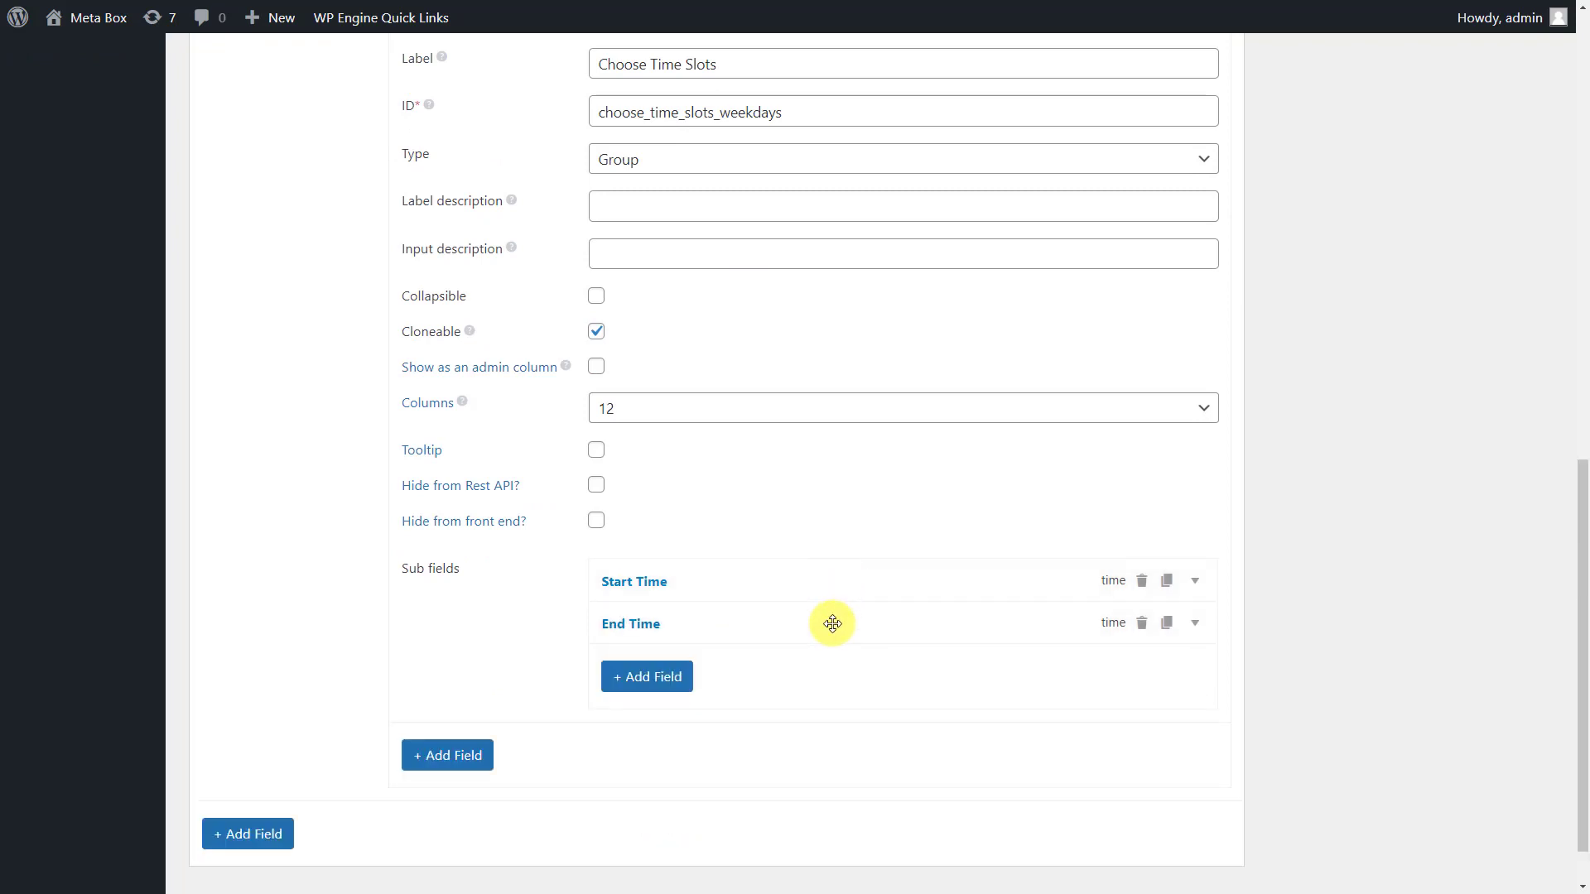
pyautogui.click(830, 622)
pyautogui.click(913, 756)
pyautogui.write('_time_')
pyautogui.hotkey('ctrl', 'v')
pyautogui.click(845, 623)
# Step: Make the Weekdays Choose Time Slots visibility condition depend on type_of_opening_hours_weekdays
pyautogui.scroll(3, 646, 450)
pyautogui.click(520, 273)
pyautogui.click(774, 801)
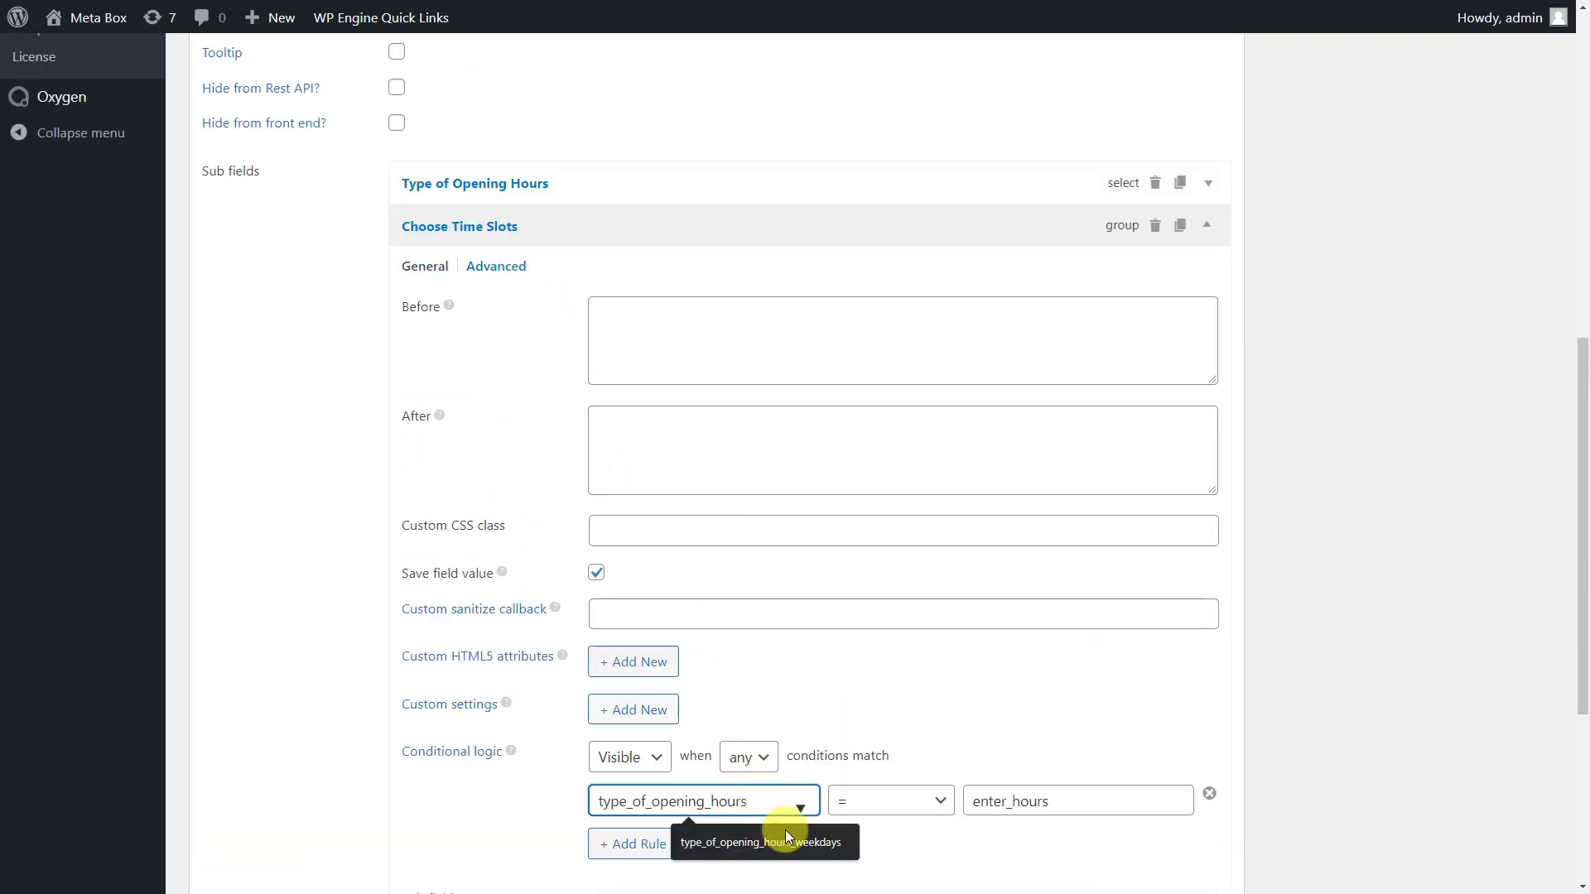
pyautogui.click(790, 838)
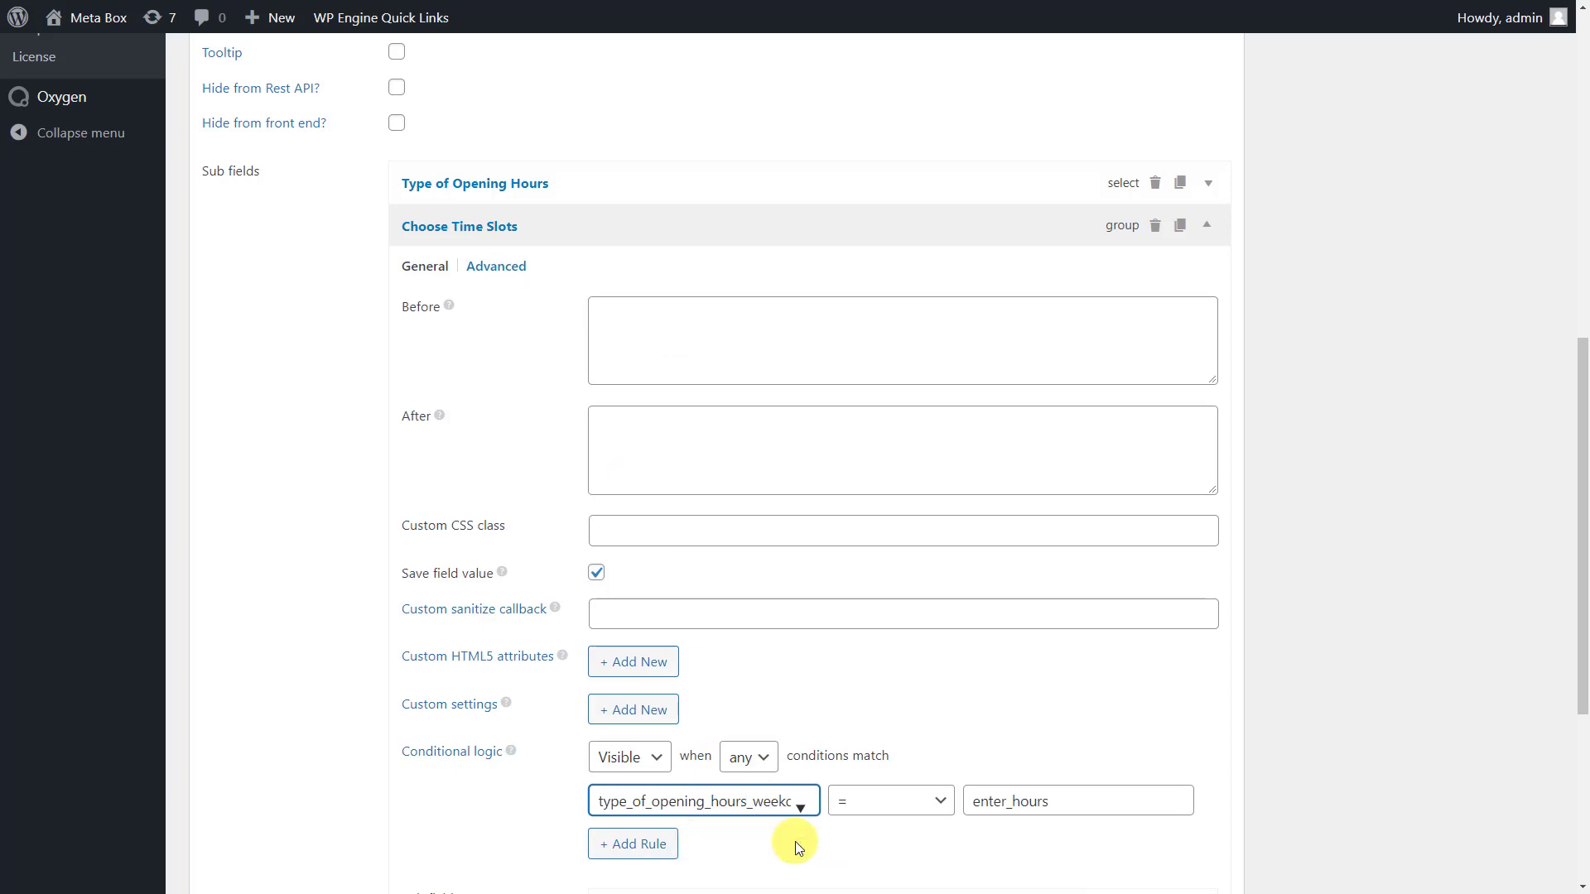
pyautogui.click(774, 235)
# Step: Duplicate the Weekdays group and label the copy Weekend
pyautogui.click(1193, 308)
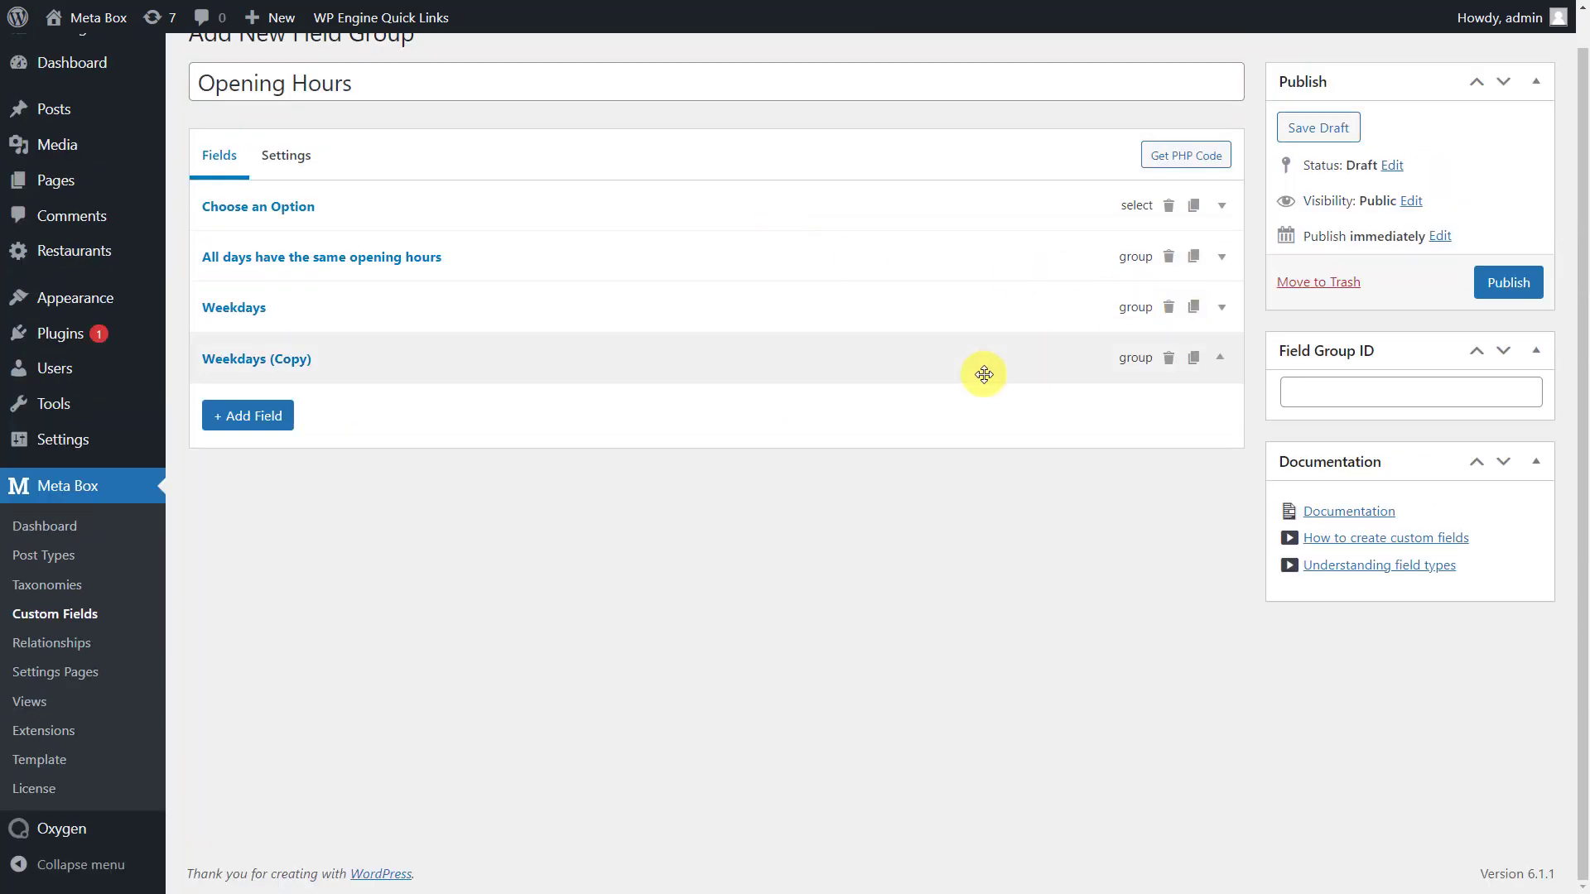
pyautogui.click(983, 372)
pyautogui.tripleClick(981, 389)
pyautogui.write('Week')
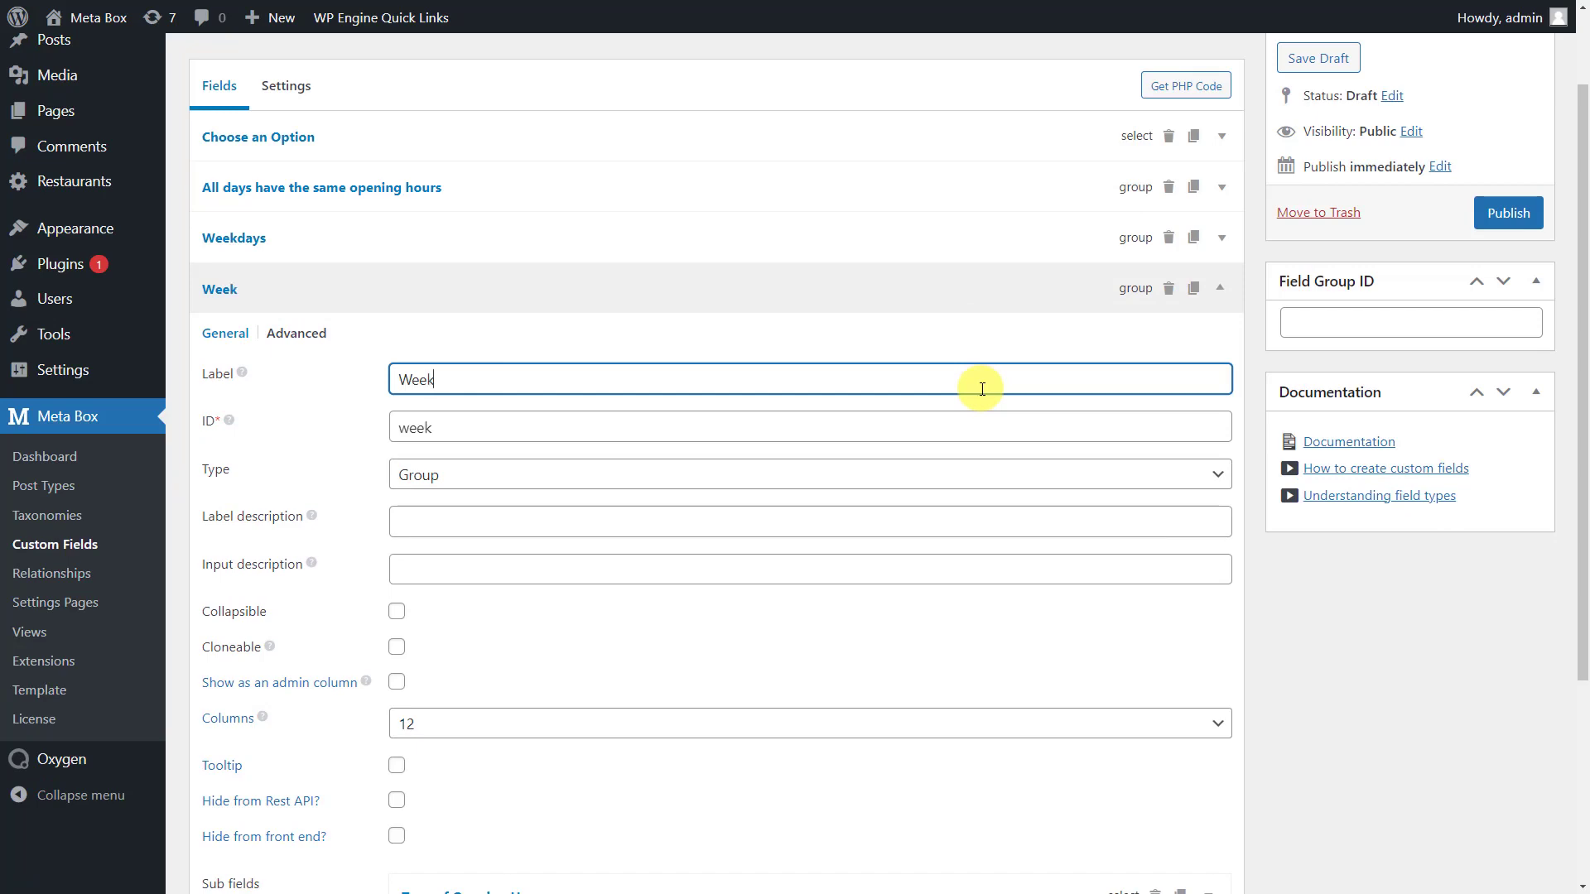
pyautogui.write('end')
# Step: Change the ID of the Type of Opening Hours sub-field in the Weekend group to type_of_opening_hours_weekend
pyautogui.tripleClick(982, 416)
pyautogui.hotkey('ctrl', 'c')
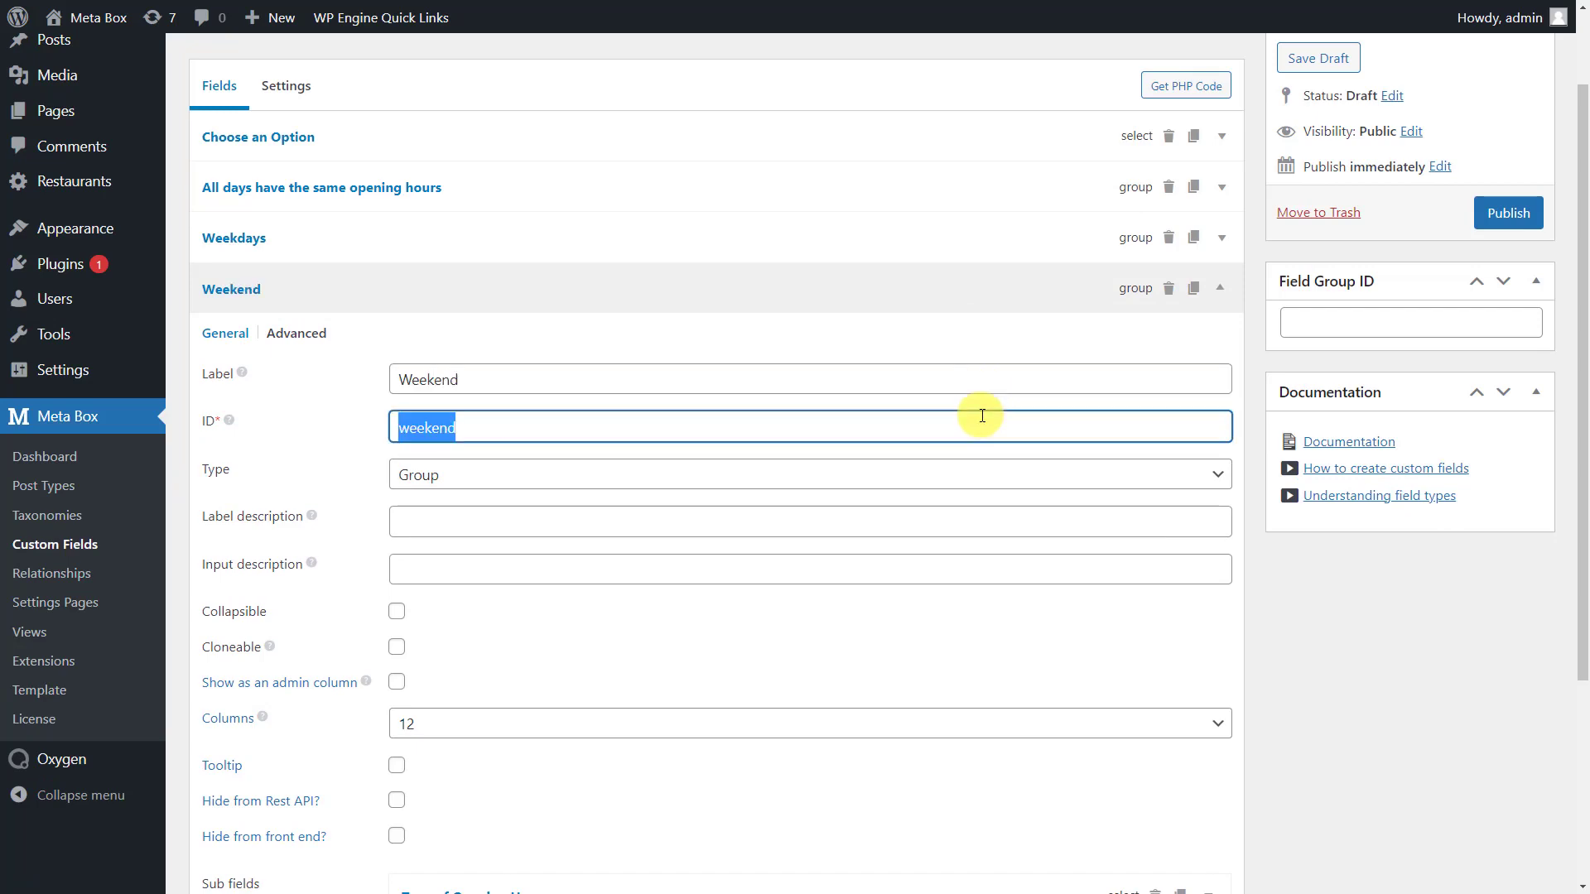
pyautogui.scroll(-3, 982, 416)
pyautogui.click(845, 596)
pyautogui.moveTo(820, 732); pyautogui.dragTo(753, 732)
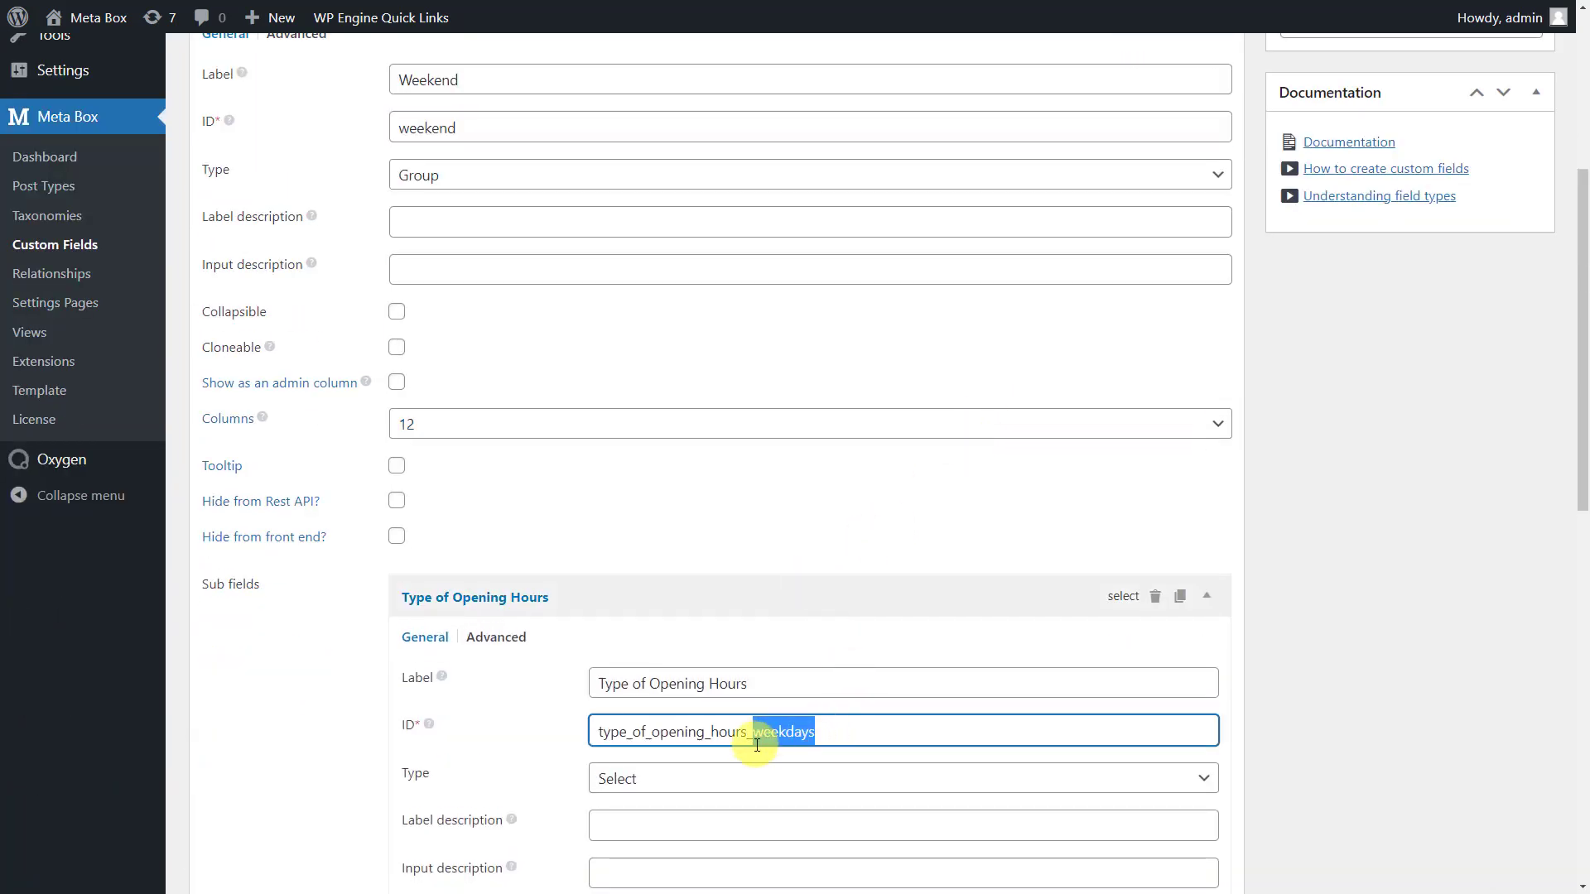
pyautogui.write('weekend')
pyautogui.click(727, 596)
# Step: Change the ID of the Choose Time Slots sub-group in Weekend to choose_time_slots_weekend
pyautogui.scroll(-3, 692, 639)
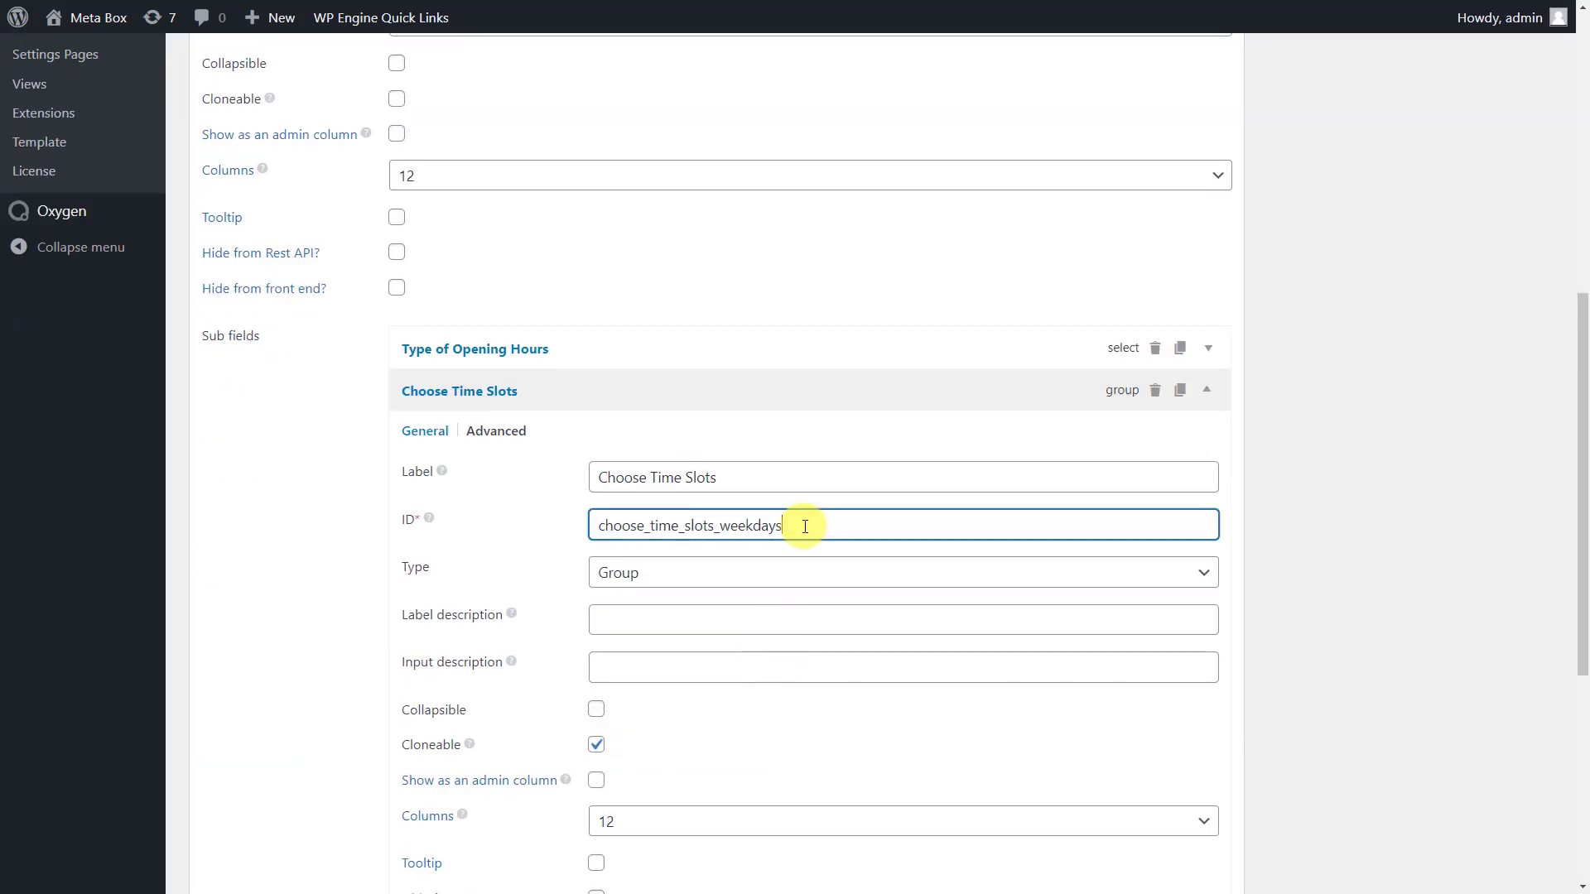
pyautogui.moveTo(801, 525); pyautogui.dragTo(722, 534)
pyautogui.write('weekend')
# Step: Set the IDs of the Weekend Start Time and End Time sub-fields to start_time_weekend and end_time_weekend
pyautogui.scroll(-5, 722, 534)
pyautogui.click(729, 580)
pyautogui.moveTo(867, 715); pyautogui.dragTo(936, 714)
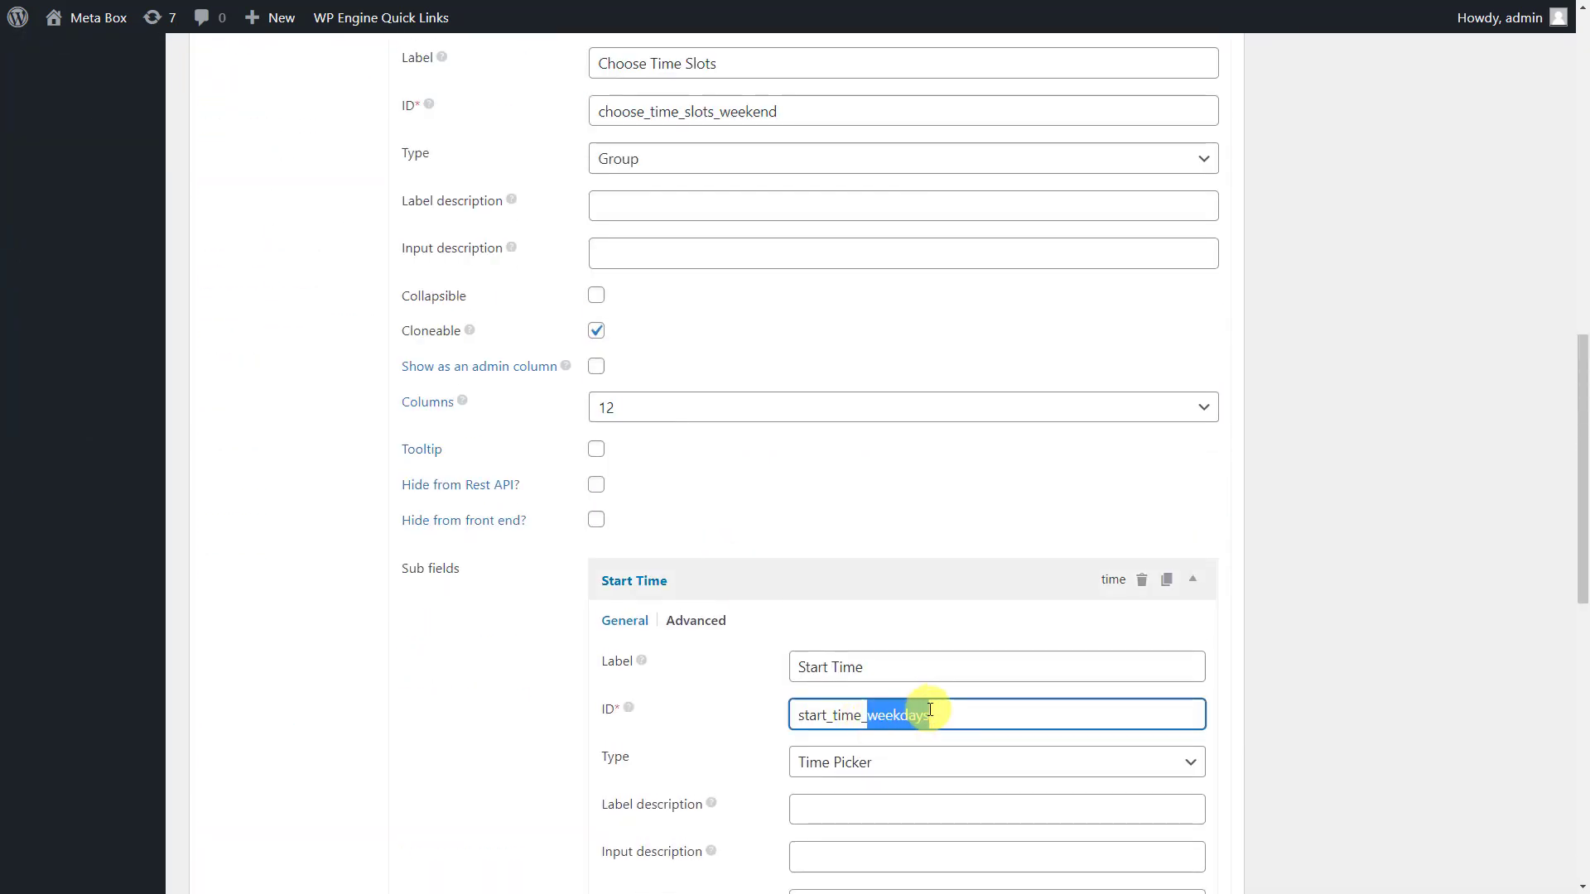
pyautogui.write('weekend')
pyautogui.click(869, 578)
pyautogui.moveTo(855, 757); pyautogui.dragTo(925, 757)
pyautogui.write('weekend')
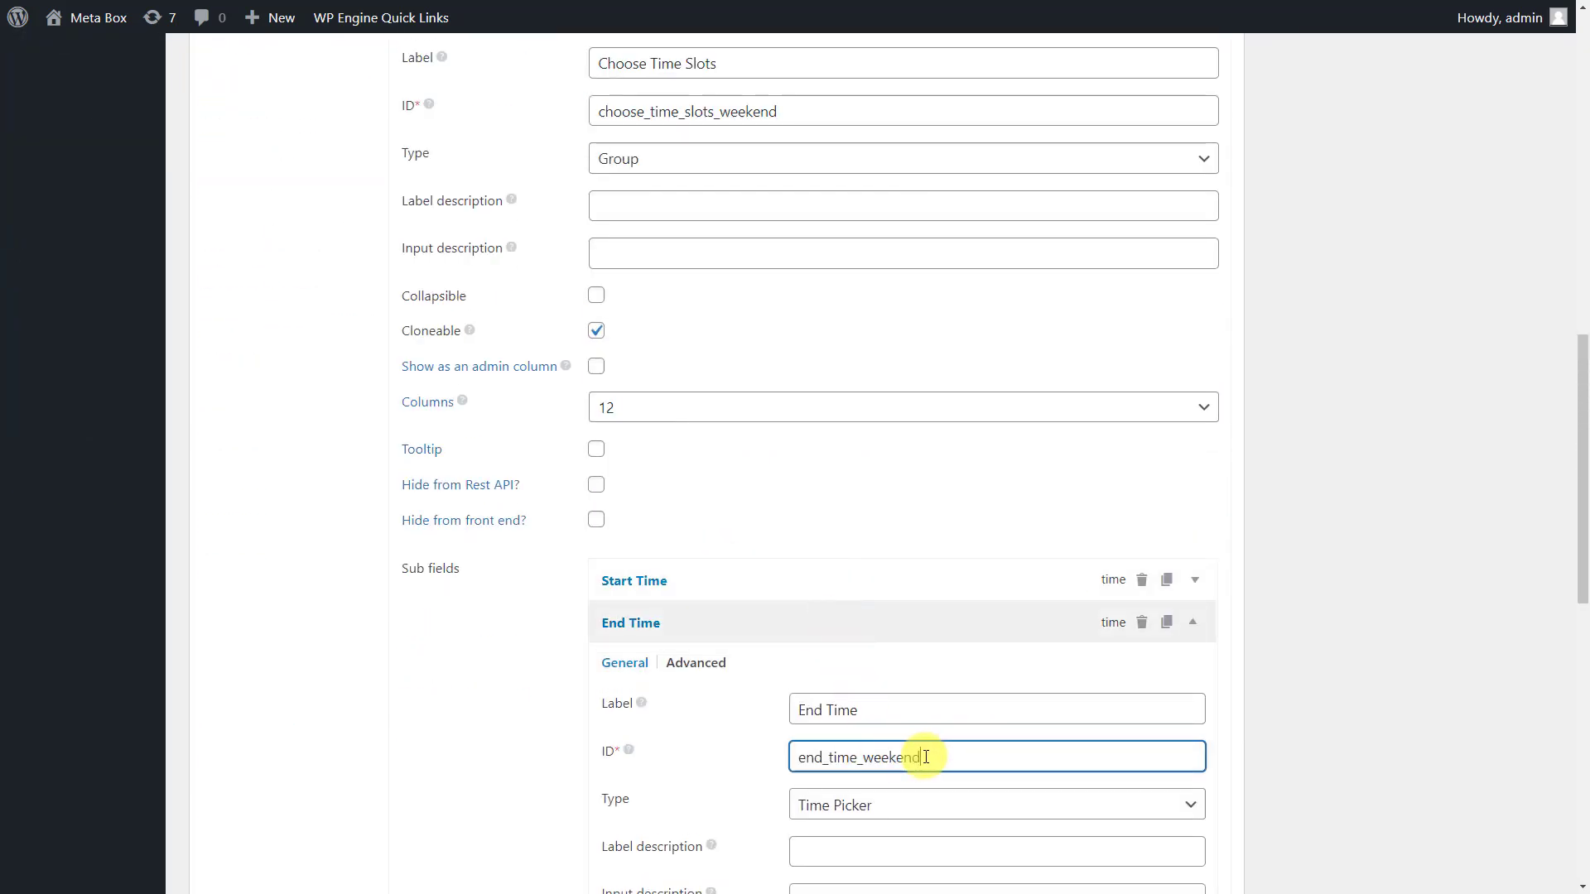
pyautogui.click(922, 621)
# Step: Make the Weekend Choose Time Slots visibility condition depend on type_of_opening_hours_weekend
pyautogui.scroll(4, 497, 344)
pyautogui.click(500, 344)
pyautogui.scroll(-4, 692, 507)
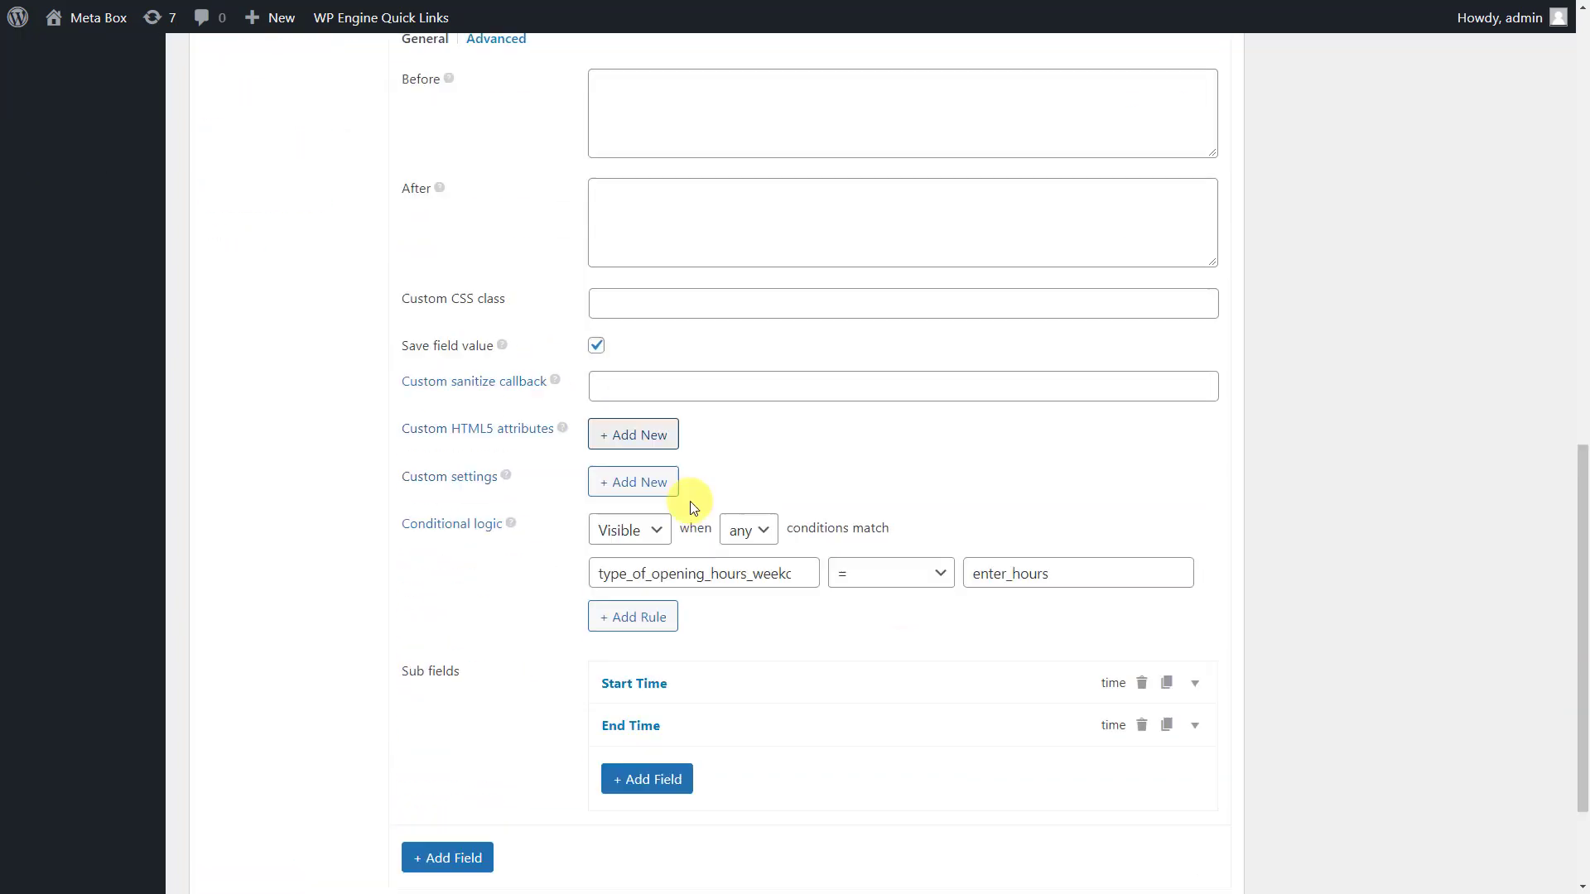
pyautogui.click(759, 554)
pyautogui.moveTo(756, 554); pyautogui.dragTo(801, 543)
pyautogui.hotkey('ctrl', 'v')
pyautogui.click(825, 593)
pyautogui.scroll(5, 825, 593)
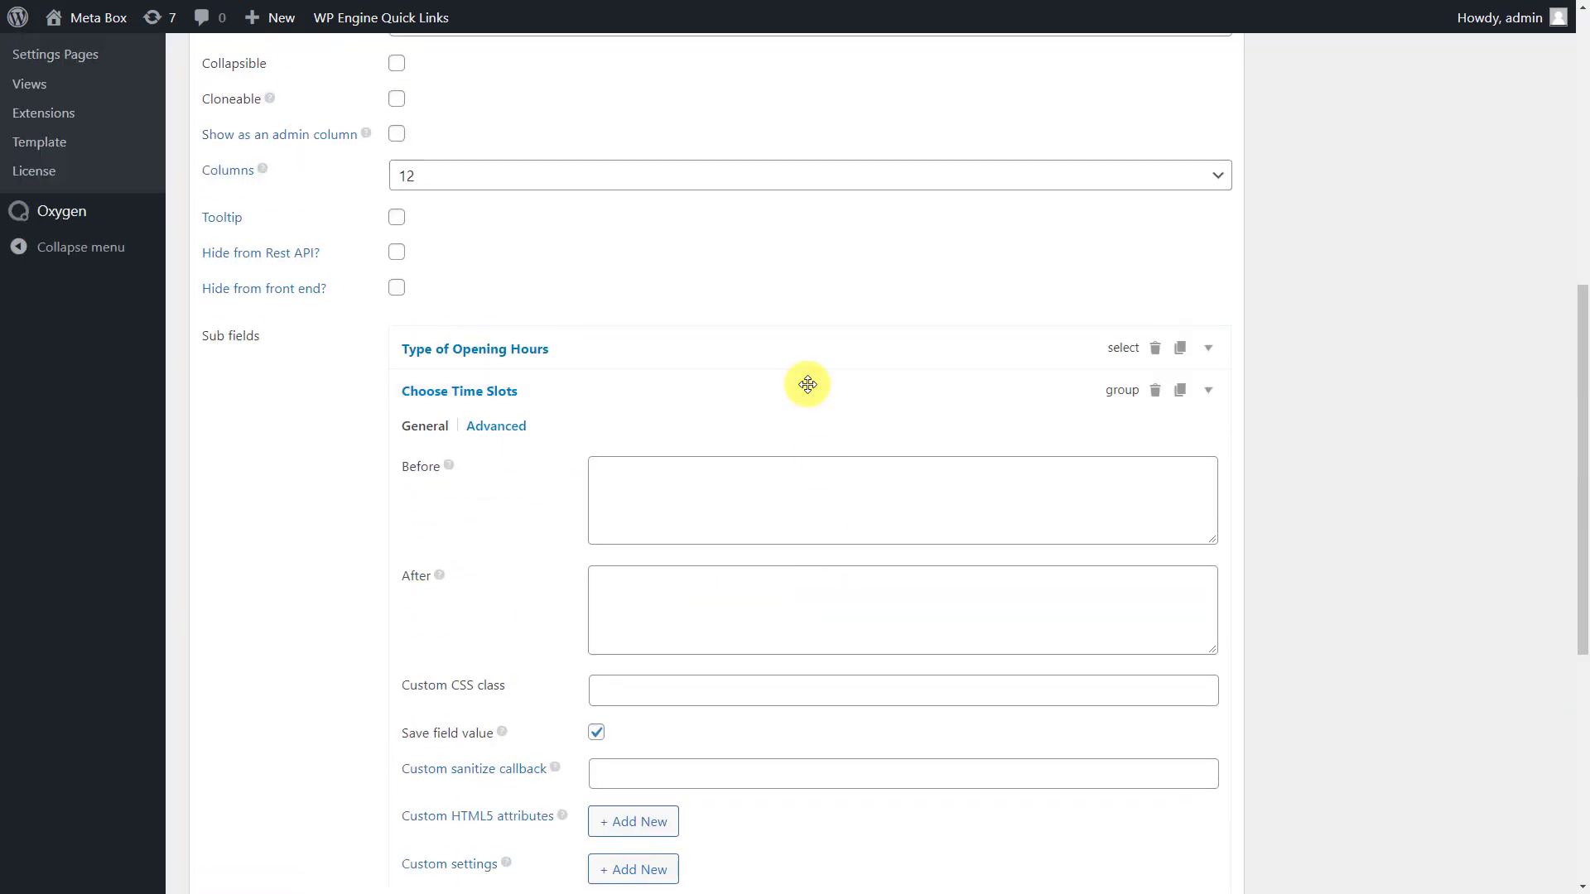
pyautogui.click(806, 383)
pyautogui.scroll(3, 808, 332)
pyautogui.click(814, 238)
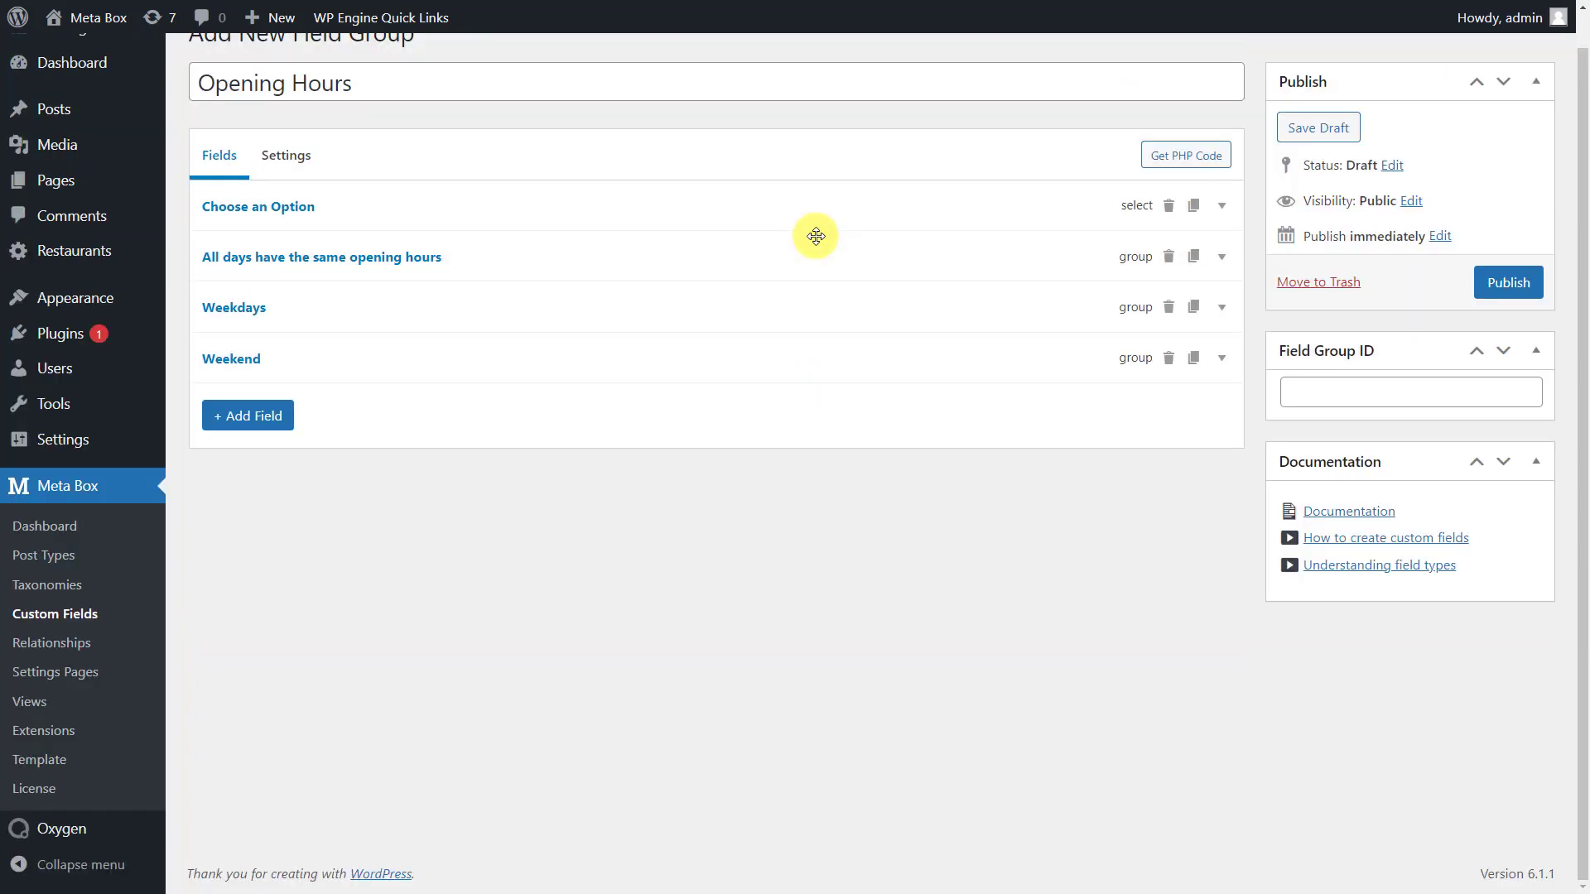
# Step: Duplicate the Weekend group and label the copy Monday
pyautogui.click(1193, 358)
pyautogui.click(1011, 409)
pyautogui.scroll(-2, 1011, 408)
pyautogui.tripleClick(1016, 390)
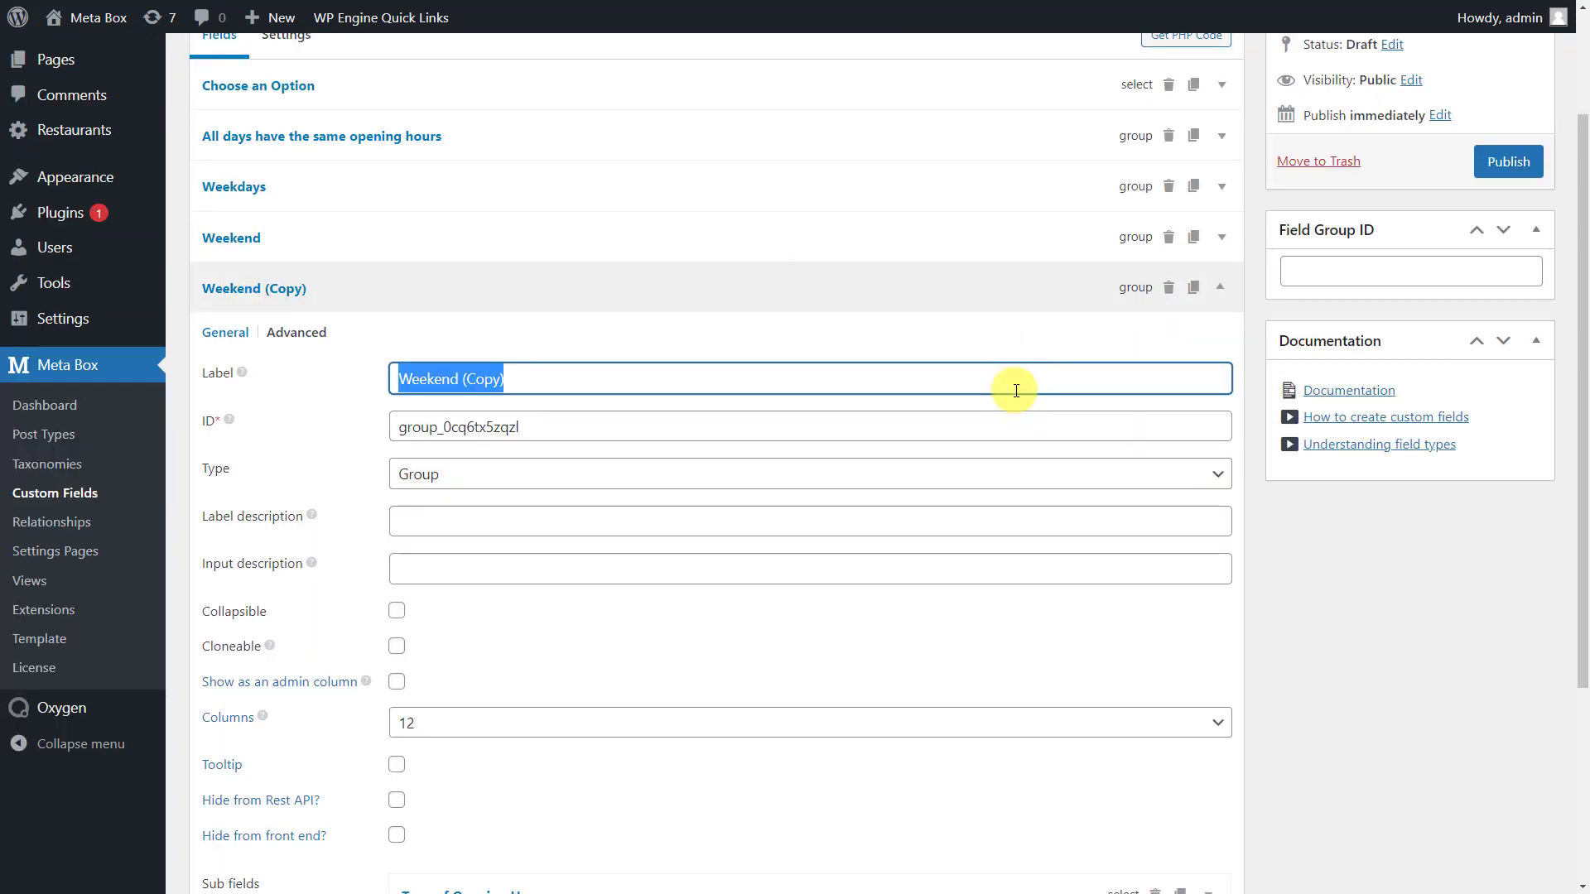
pyautogui.write('Monday')
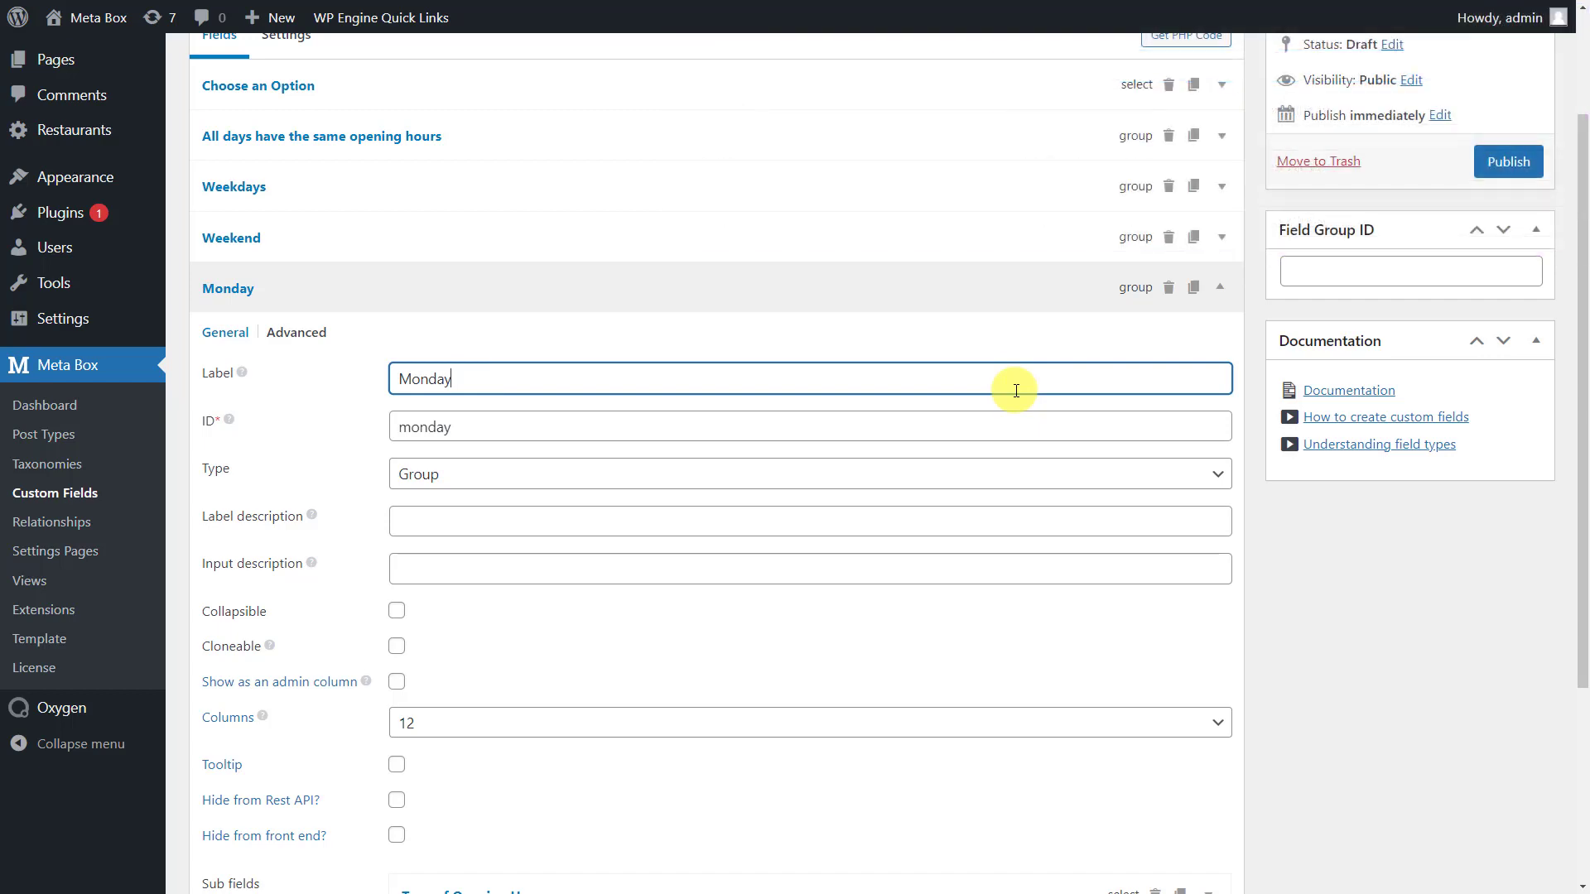
# Step: Set the Monday group's conditional logic to be visible when choose_an_option equals custom
pyautogui.click(305, 333)
pyautogui.scroll(-3, 305, 334)
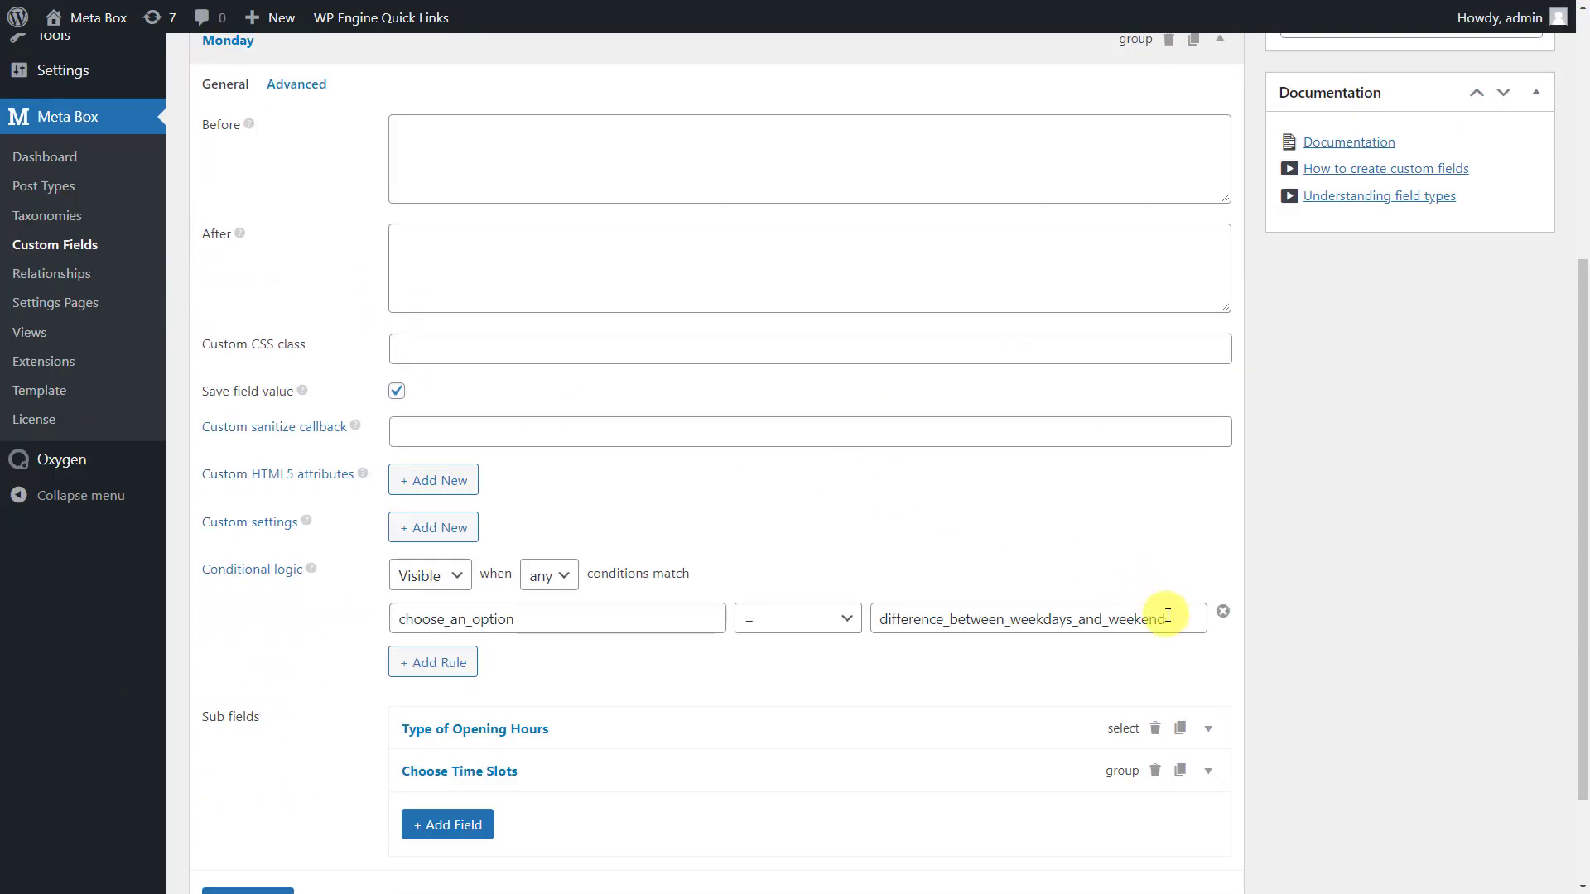
pyautogui.doubleClick(1167, 616)
pyautogui.write('custom')
# Step: Change the ID of the Type of Opening Hours sub-field in the Monday group to type_of_opening_hours_monday
pyautogui.click(232, 85)
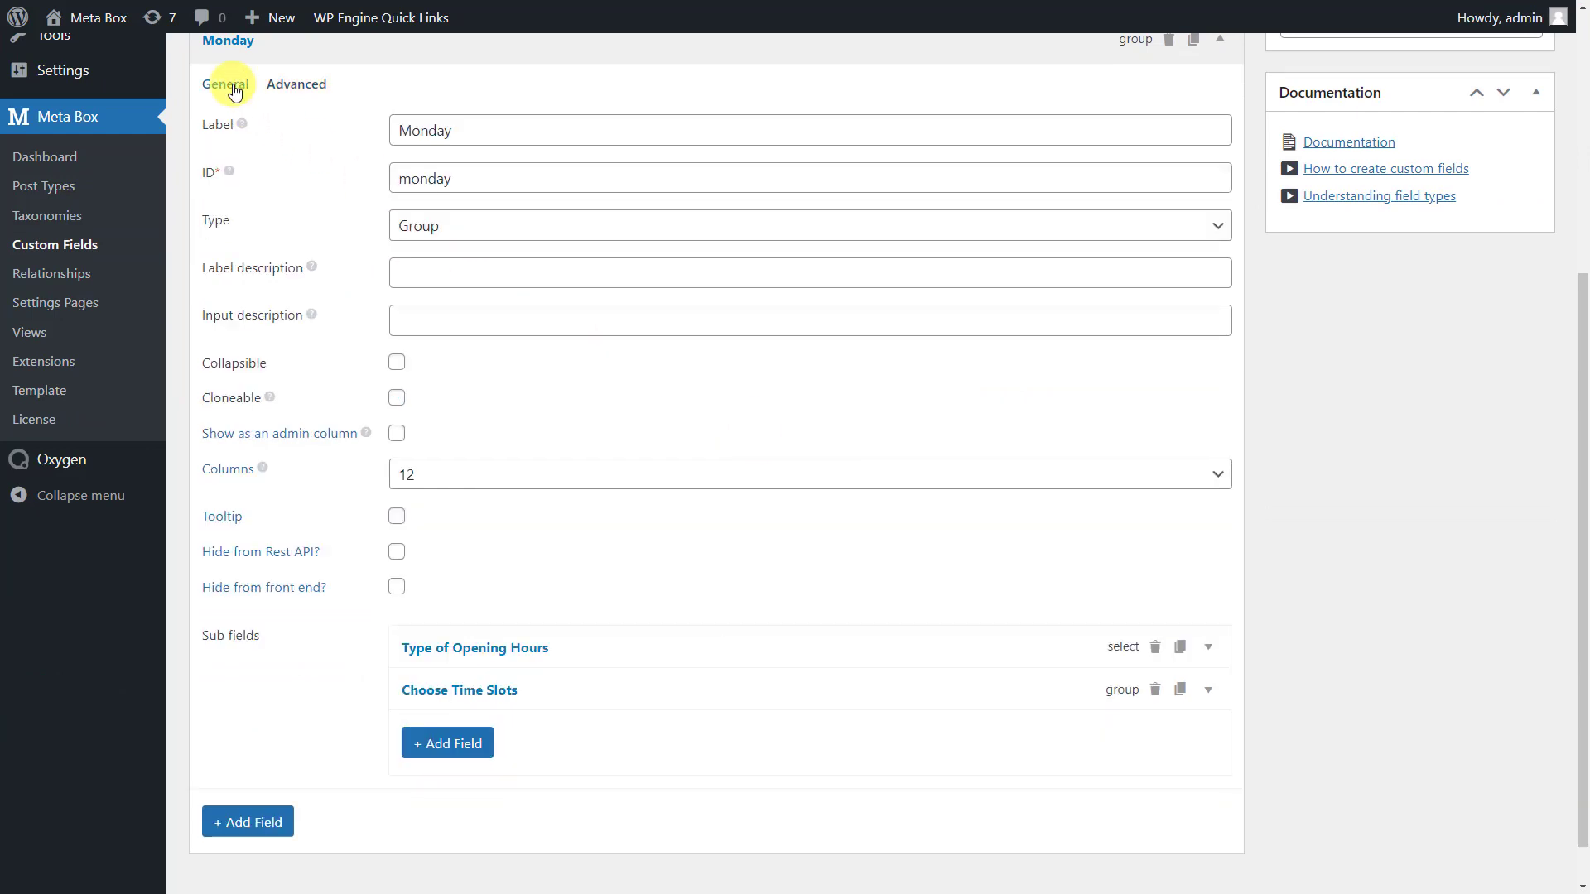
pyautogui.doubleClick(578, 180)
pyautogui.hotkey('ctrl', 'c')
pyautogui.click(766, 649)
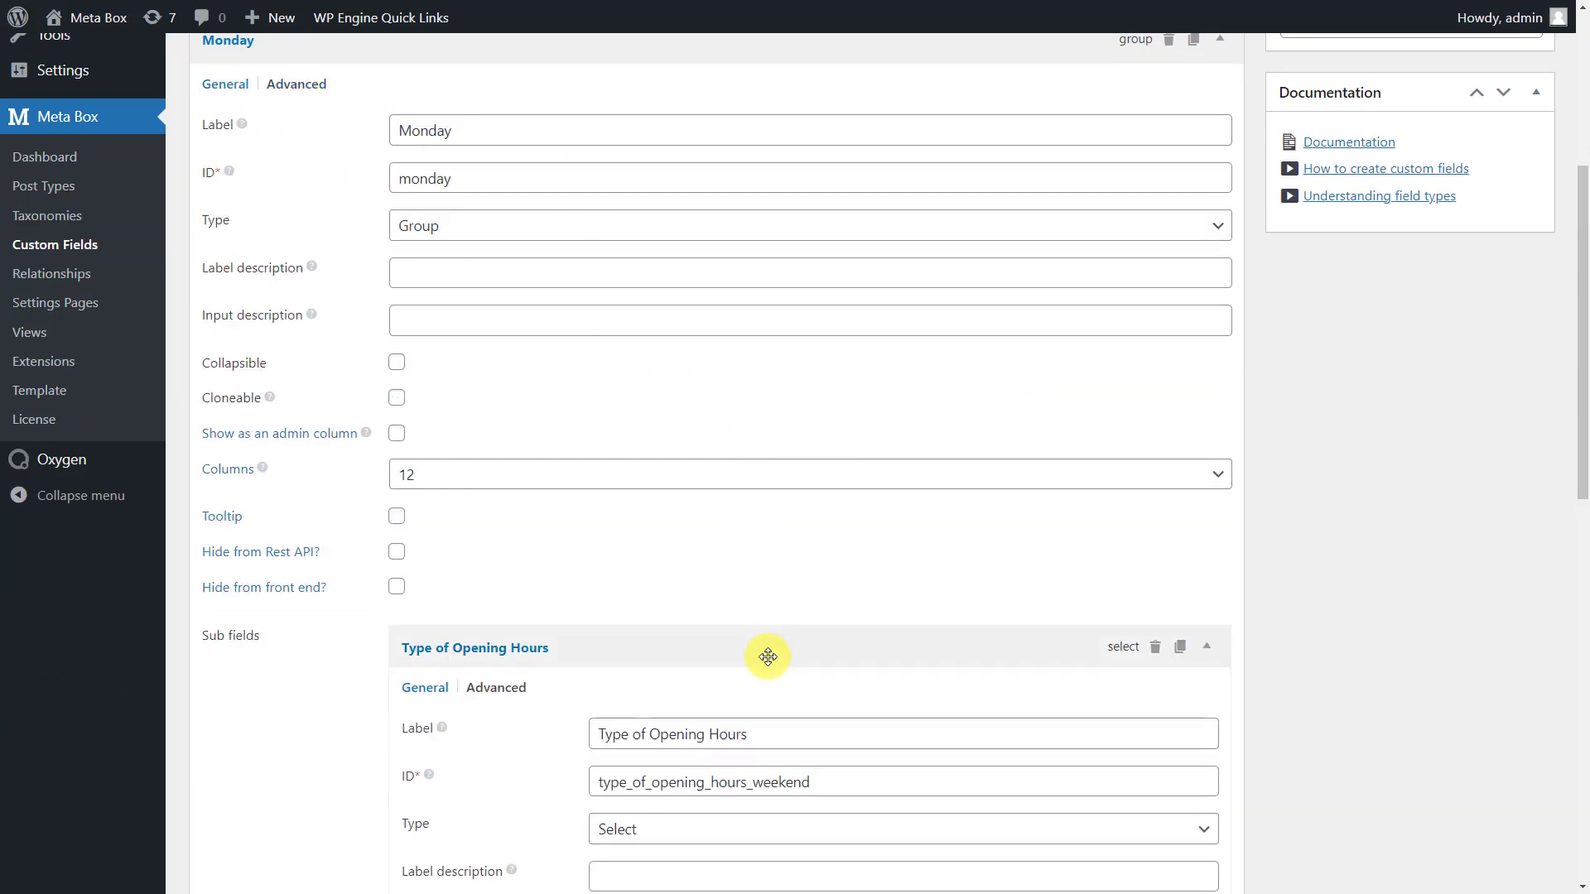
pyautogui.doubleClick(756, 782)
pyautogui.hotkey('ctrl', 'v')
pyautogui.click(816, 647)
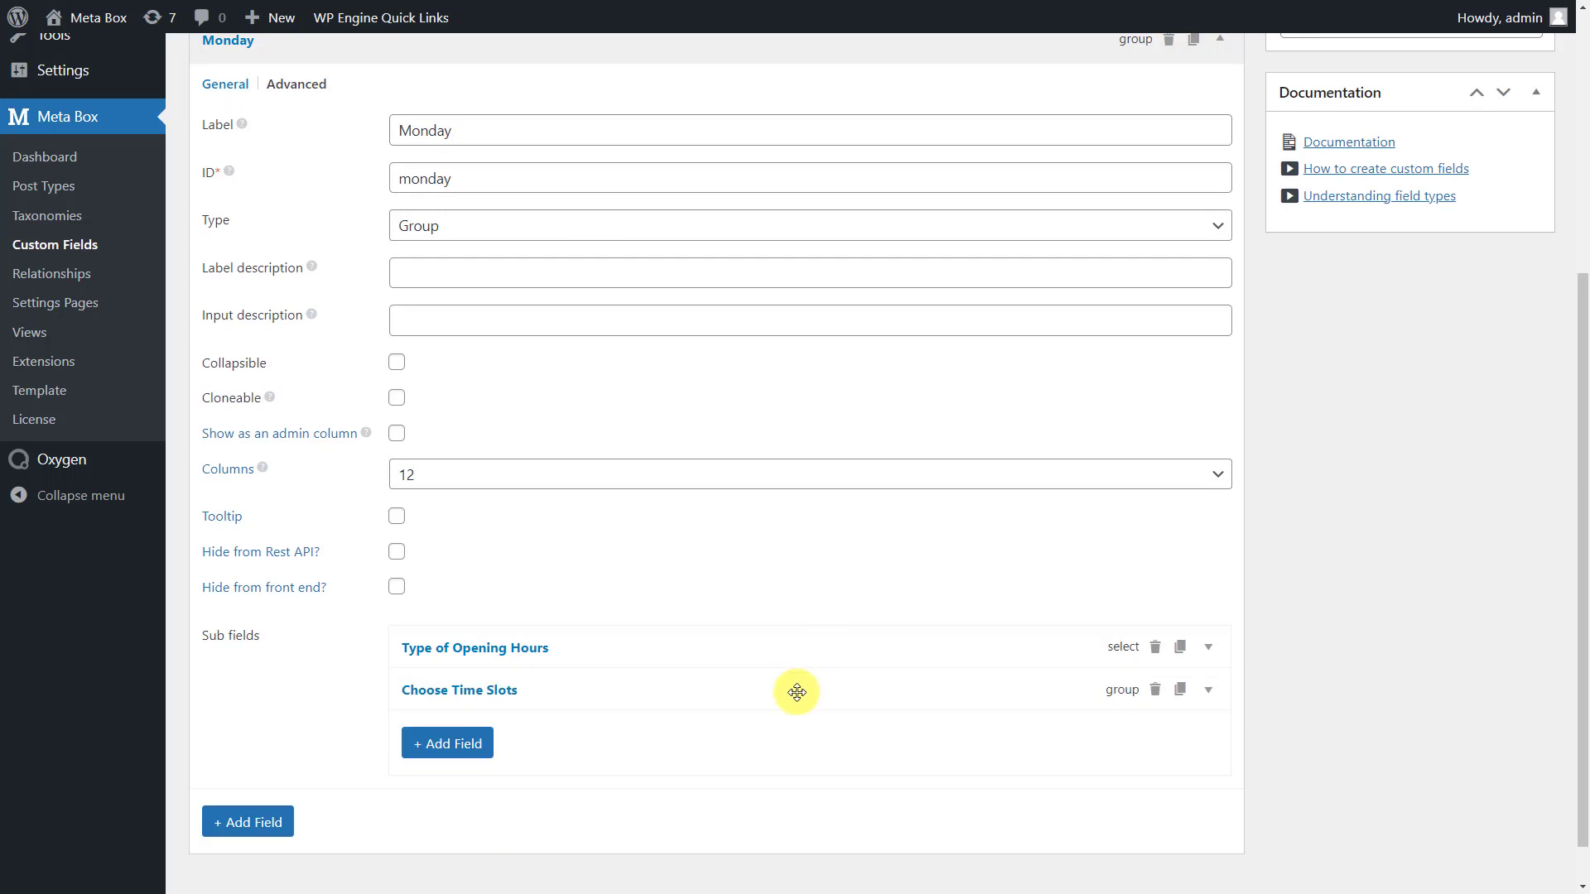
# Step: Change the ID of the Choose Time Slots sub-group in Monday to choose_time_slots_monday
pyautogui.click(792, 691)
pyautogui.scroll(-4, 746, 579)
pyautogui.moveTo(720, 497); pyautogui.dragTo(925, 515)
pyautogui.hotkey('ctrl', 'v')
# Step: Set the IDs of the Monday Start Time and End Time sub-fields to start_time_monday and end_time_monday
pyautogui.scroll(-4, 774, 500)
pyautogui.click(757, 617)
pyautogui.scroll(-3, 757, 617)
pyautogui.hotkey('ctrl', 'v')
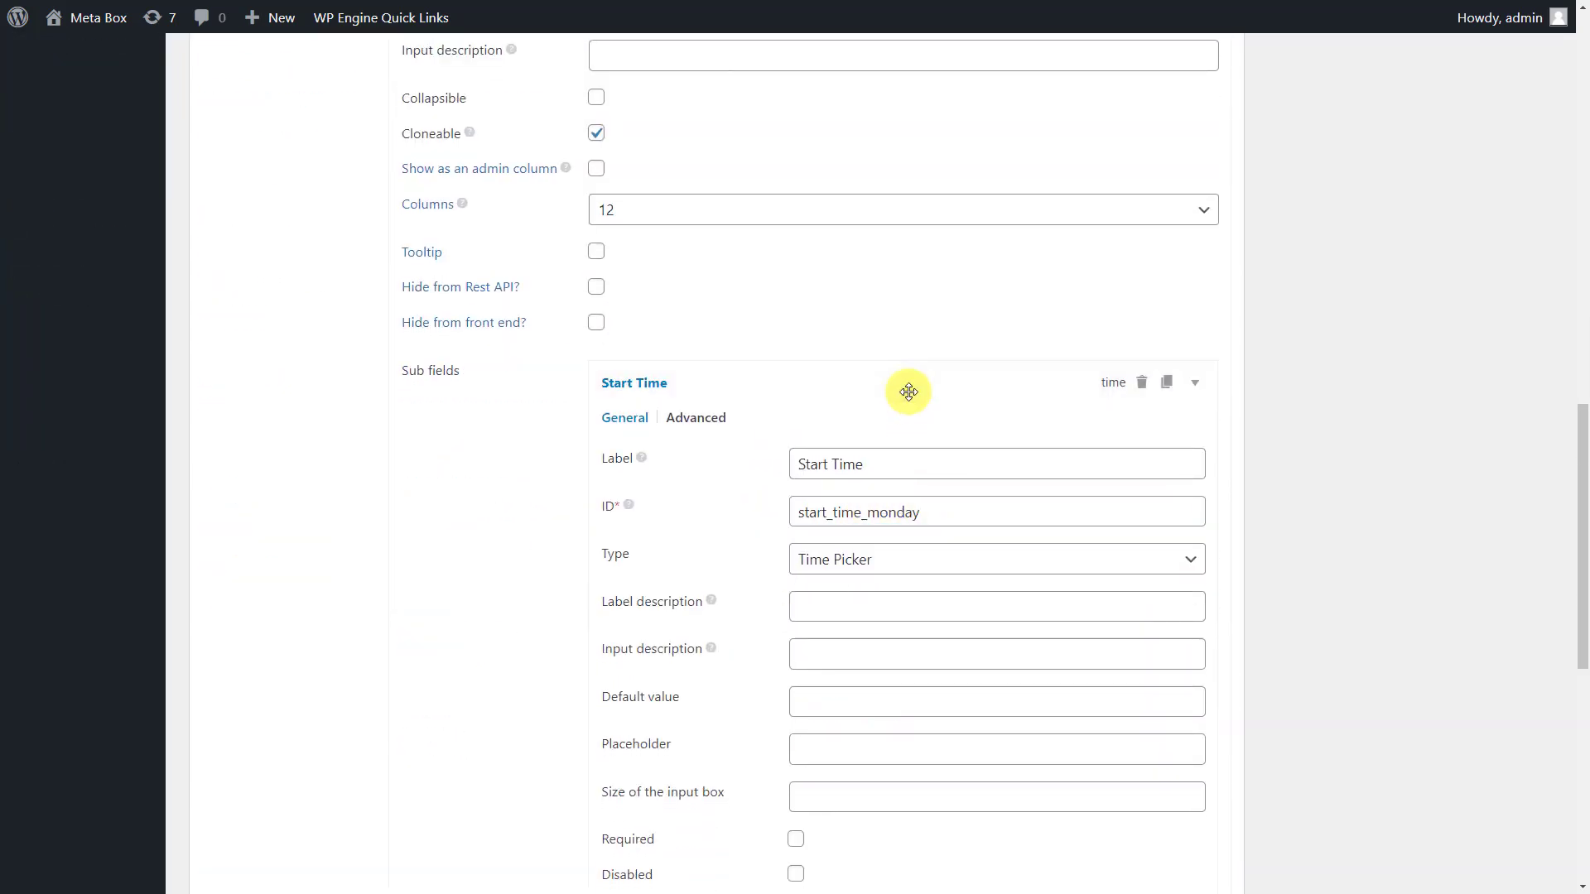
pyautogui.click(908, 382)
pyautogui.click(824, 561)
pyautogui.moveTo(860, 564); pyautogui.dragTo(950, 559)
pyautogui.hotkey('ctrl', 'v')
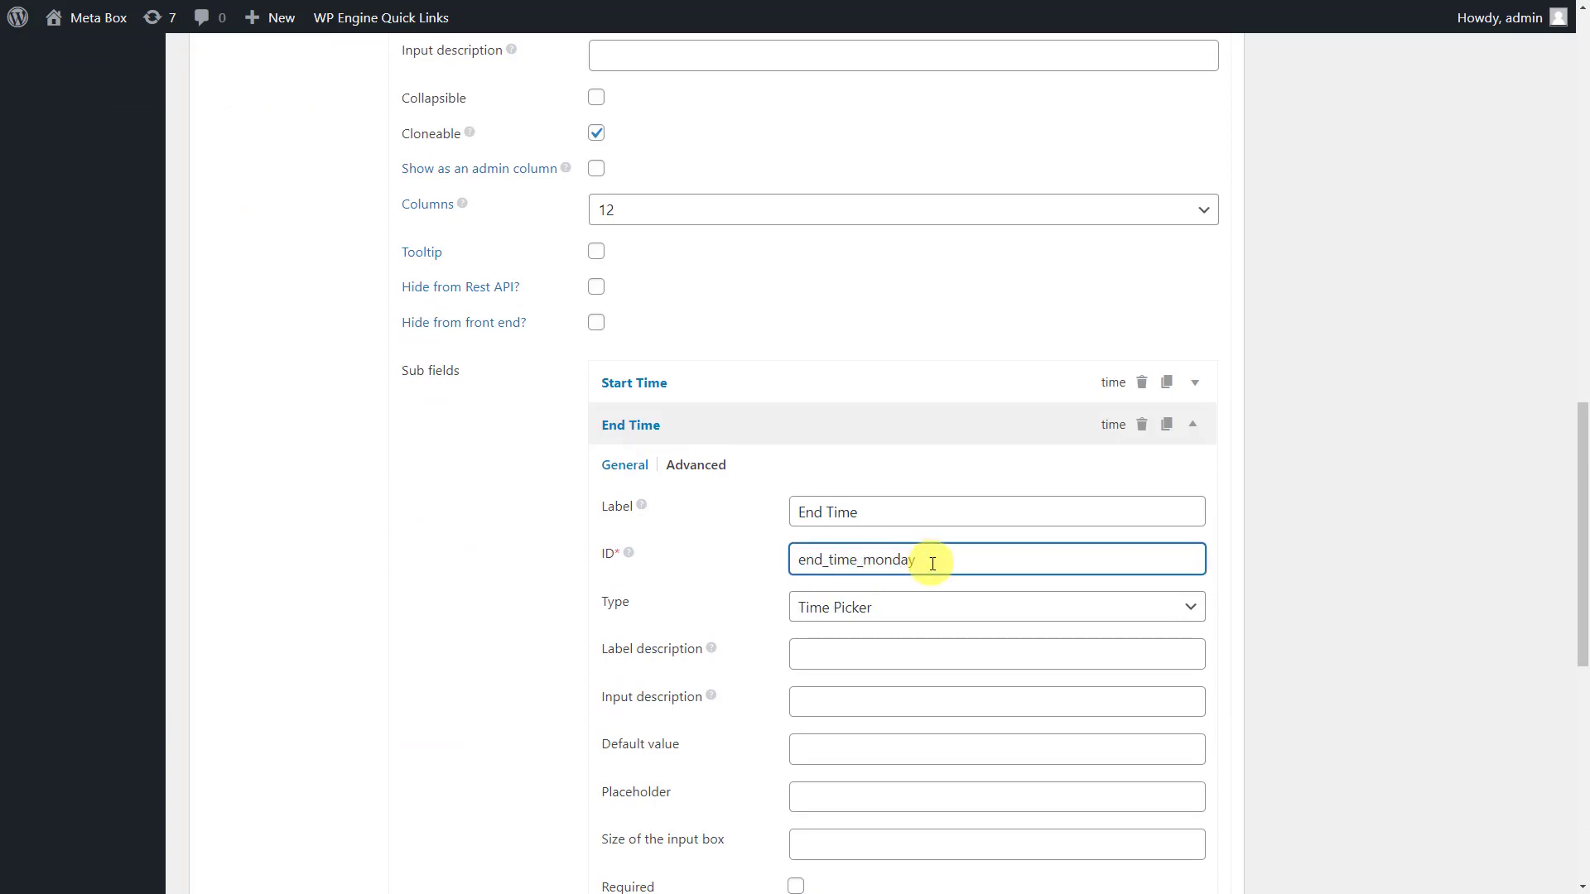
pyautogui.click(872, 425)
# Step: Make the Monday Choose Time Slots visibility condition depend on type_of_opening_hours_monday
pyautogui.scroll(3, 572, 286)
pyautogui.click(505, 206)
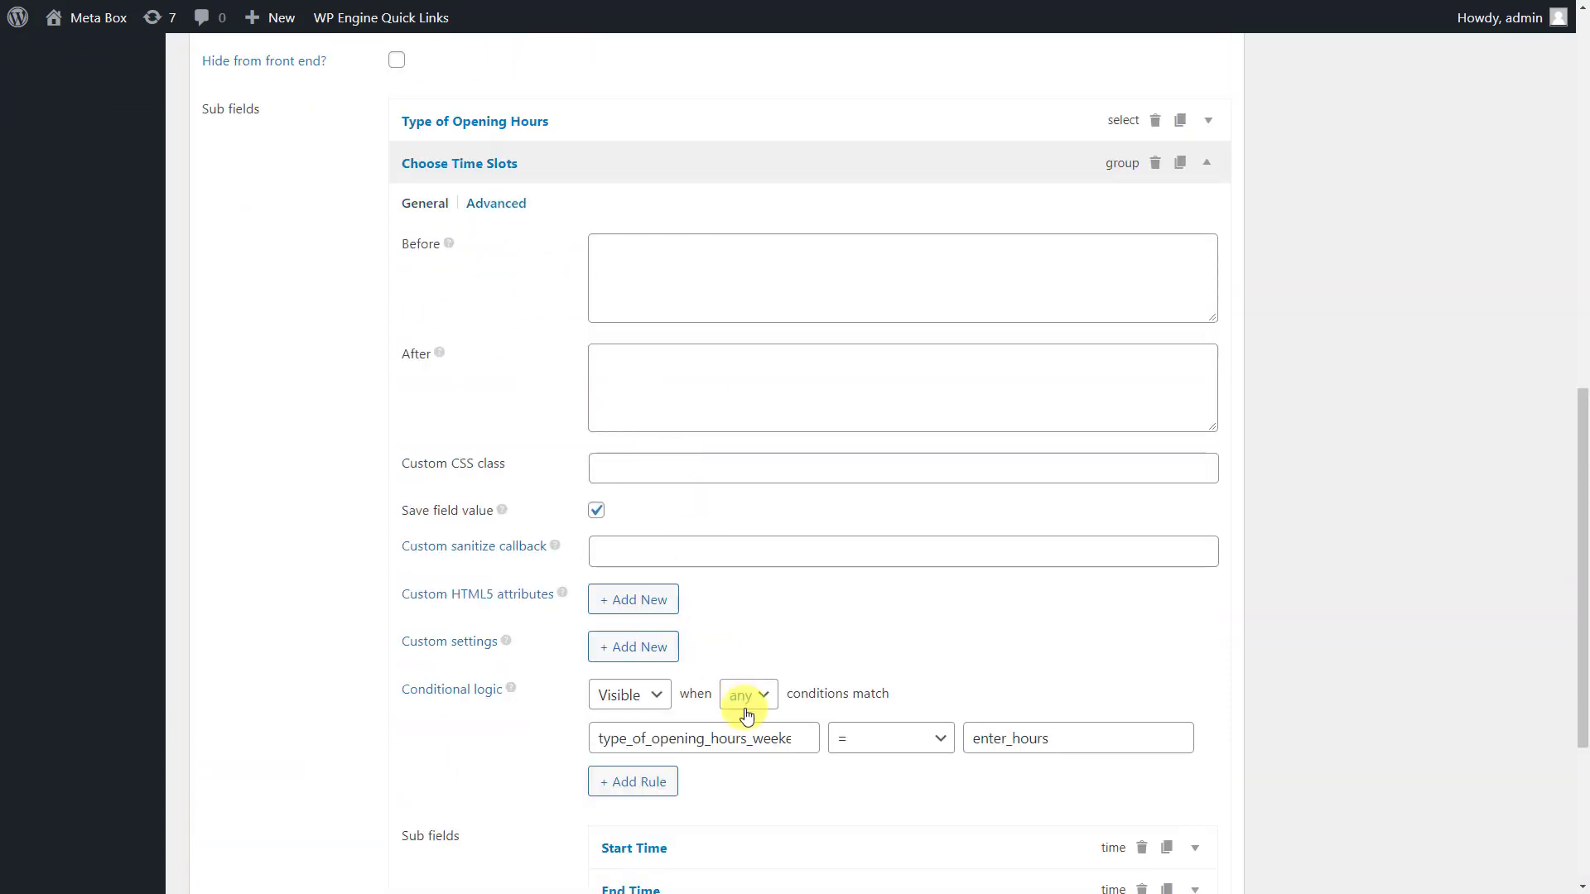
pyautogui.moveTo(752, 737); pyautogui.dragTo(806, 746)
pyautogui.hotkey('ctrl', 'v')
pyautogui.click(815, 781)
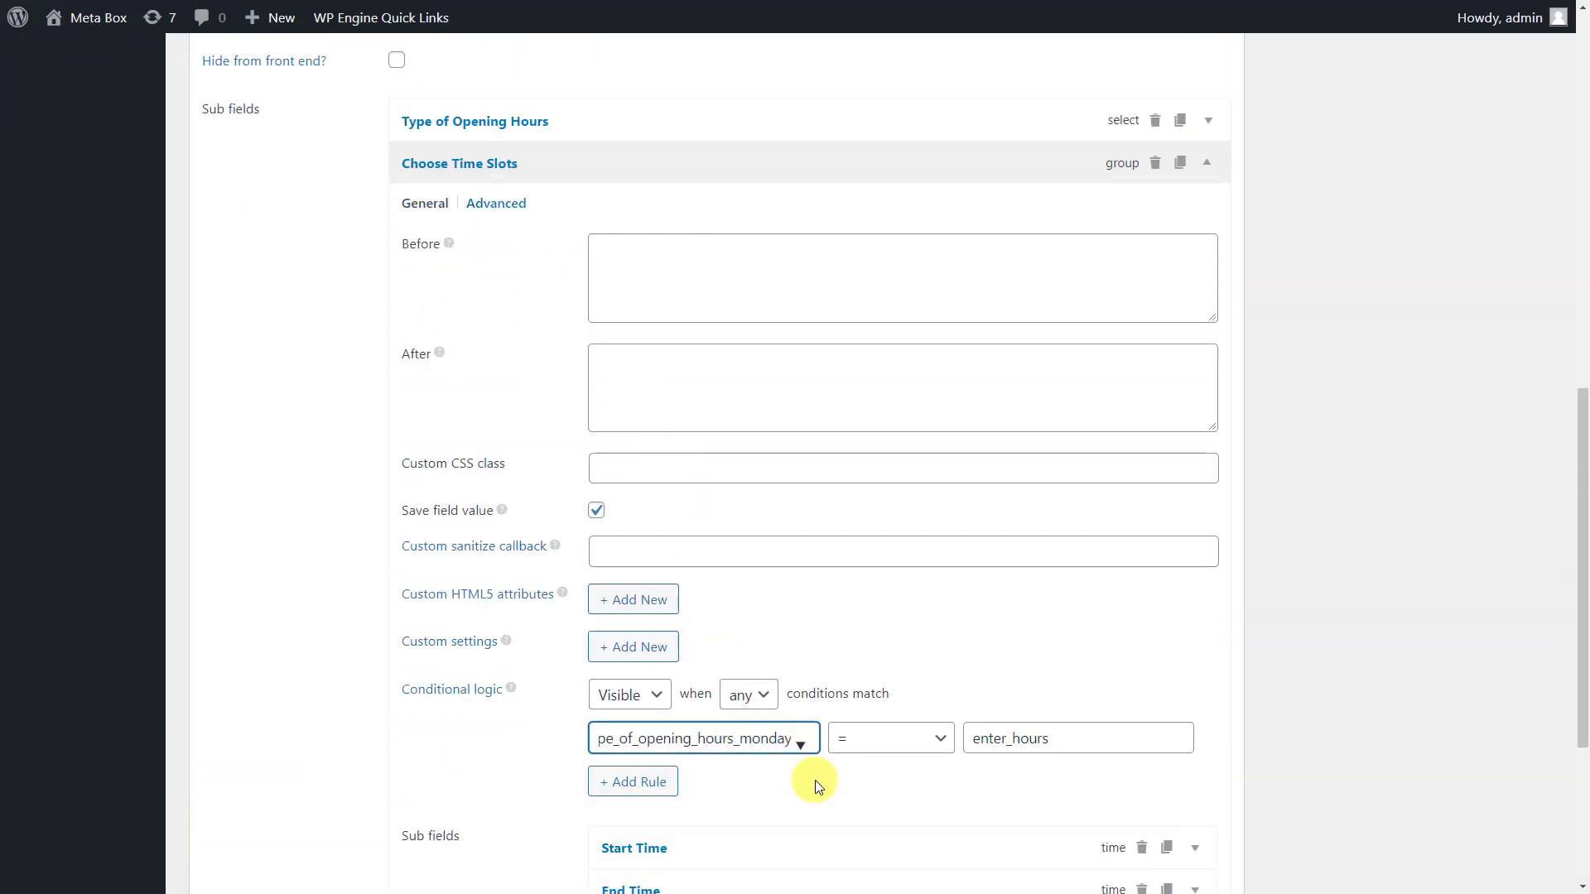
pyautogui.scroll(8, 770, 493)
pyautogui.click(771, 324)
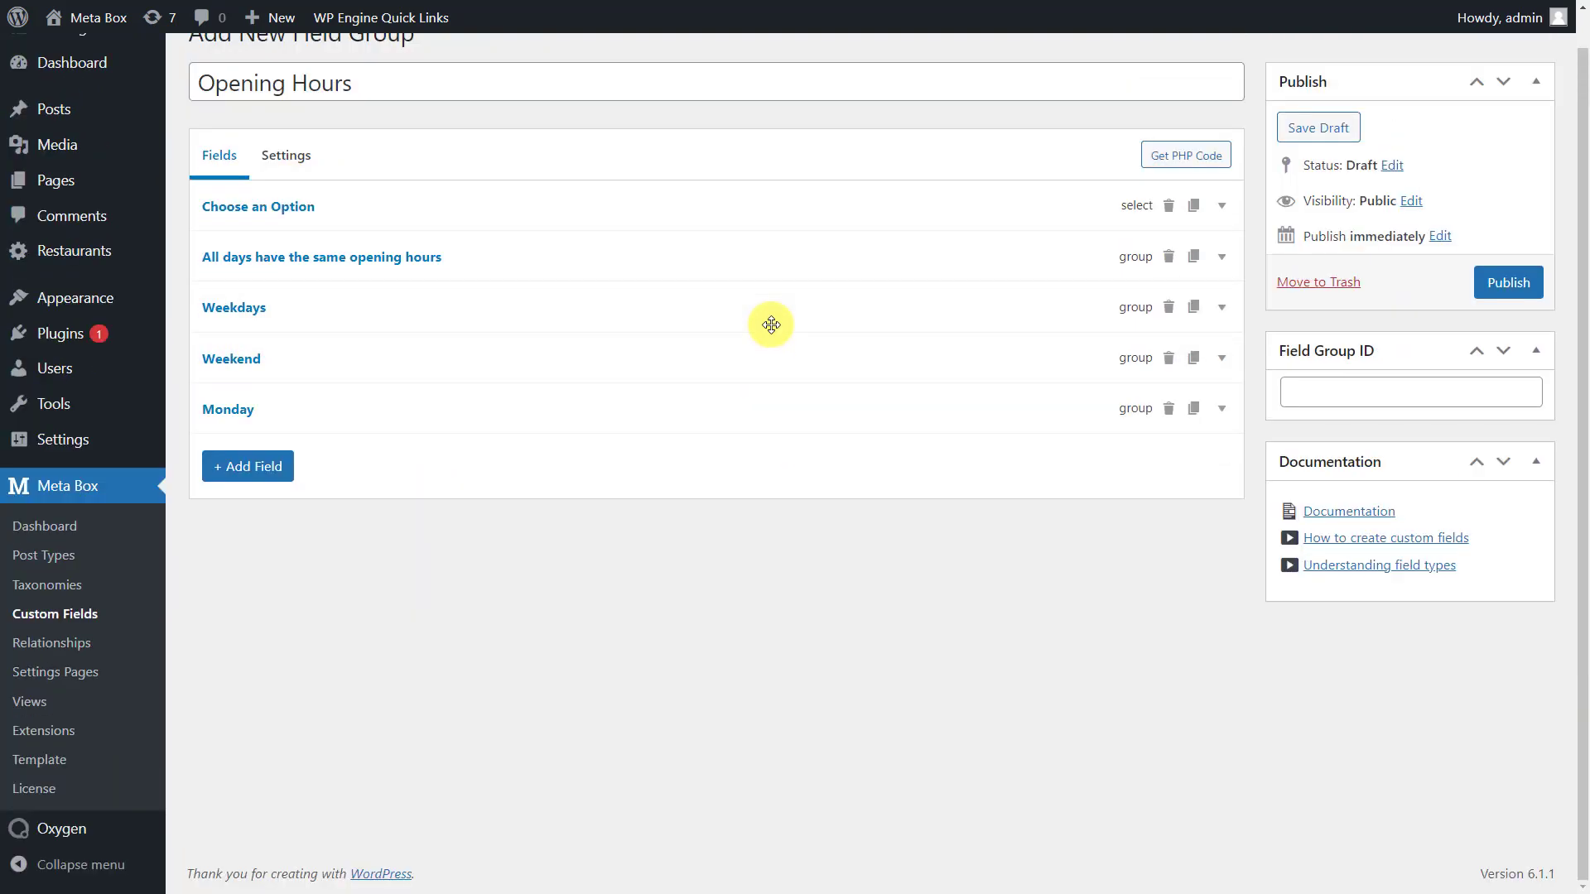
# Step: Duplicate the Monday group and label the copy Tuesday
pyautogui.click(1193, 409)
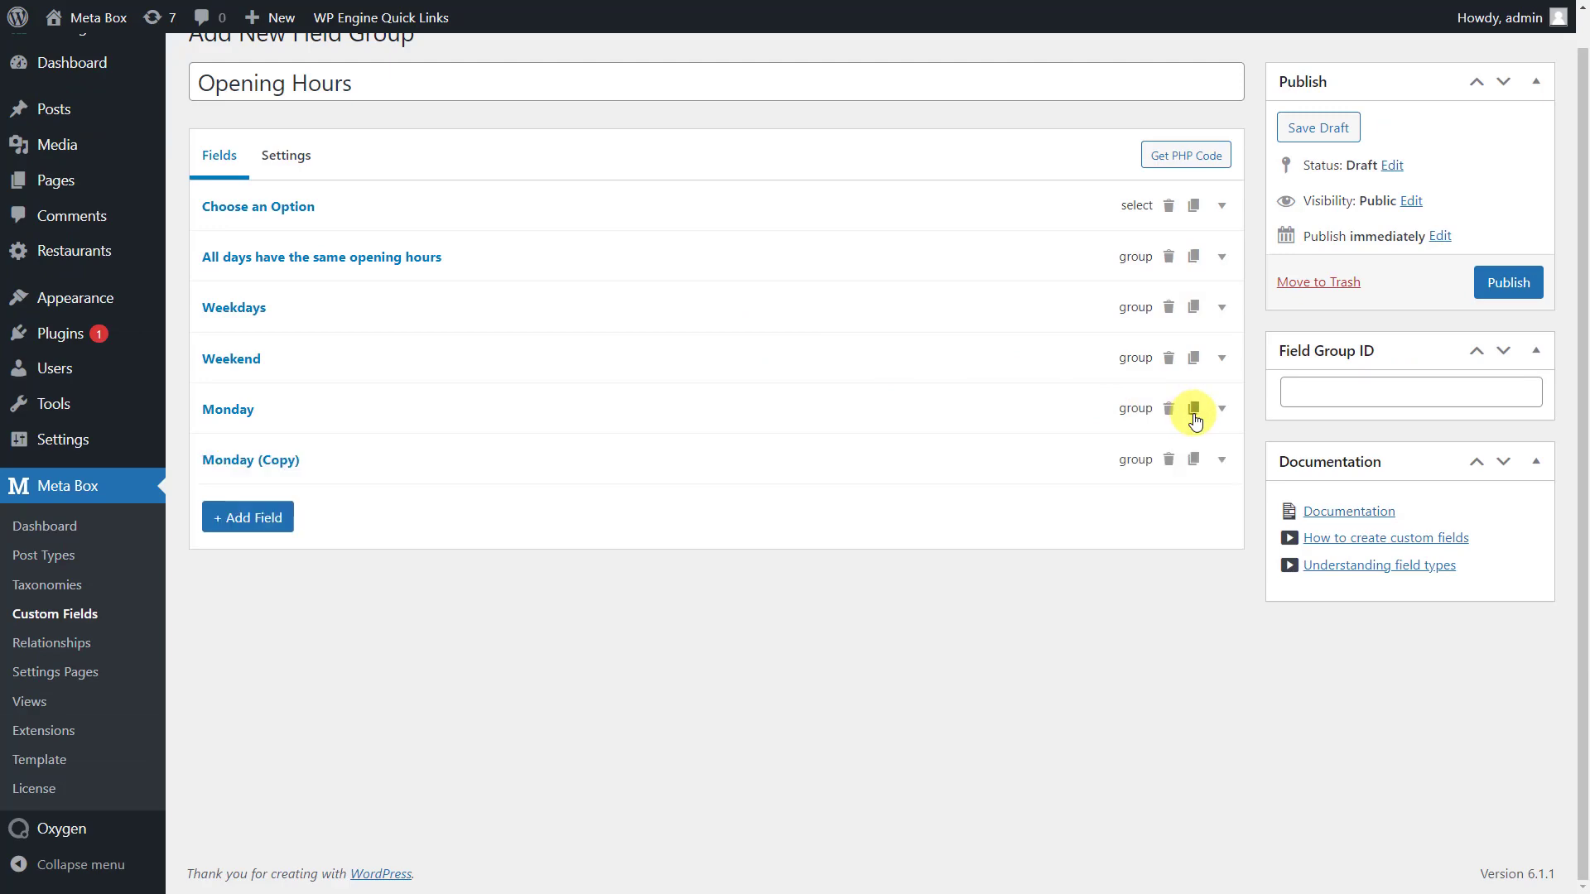
pyautogui.click(967, 458)
pyautogui.scroll(-1, 965, 451)
pyautogui.tripleClick(968, 456)
pyautogui.write('Tuesday')
# Step: Change the ID of the Type of Opening Hours sub-field in the Tuesday group to type_of_opening_hours_tuesday
pyautogui.doubleClick(958, 500)
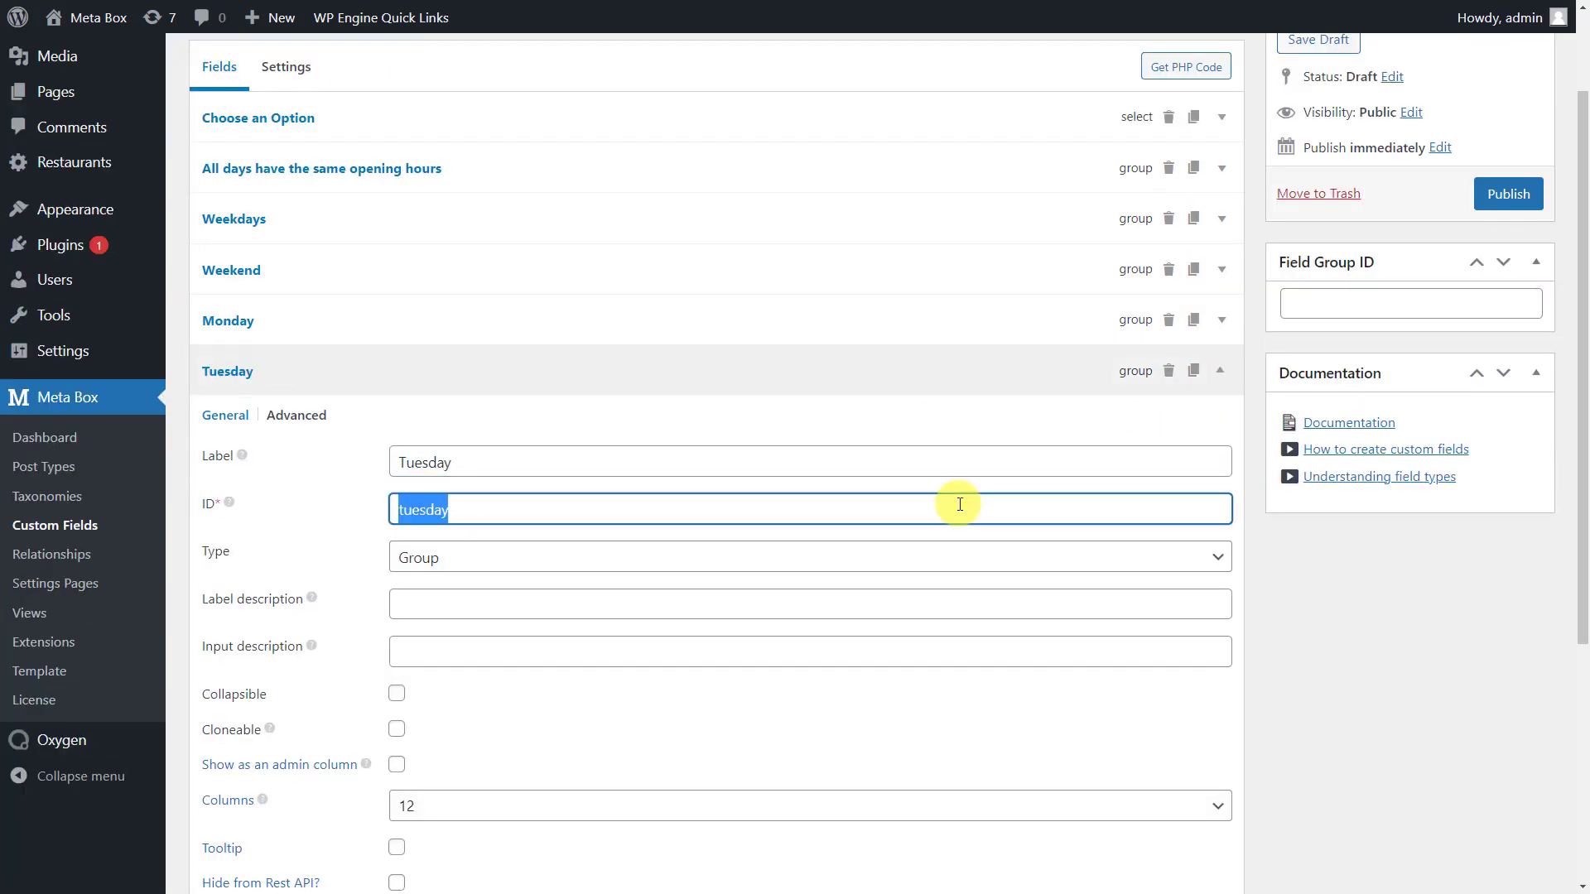
pyautogui.scroll(-5, 958, 500)
pyautogui.click(908, 577)
pyautogui.scroll(-2, 907, 577)
pyautogui.moveTo(807, 562); pyautogui.dragTo(753, 562)
pyautogui.write('tuesday')
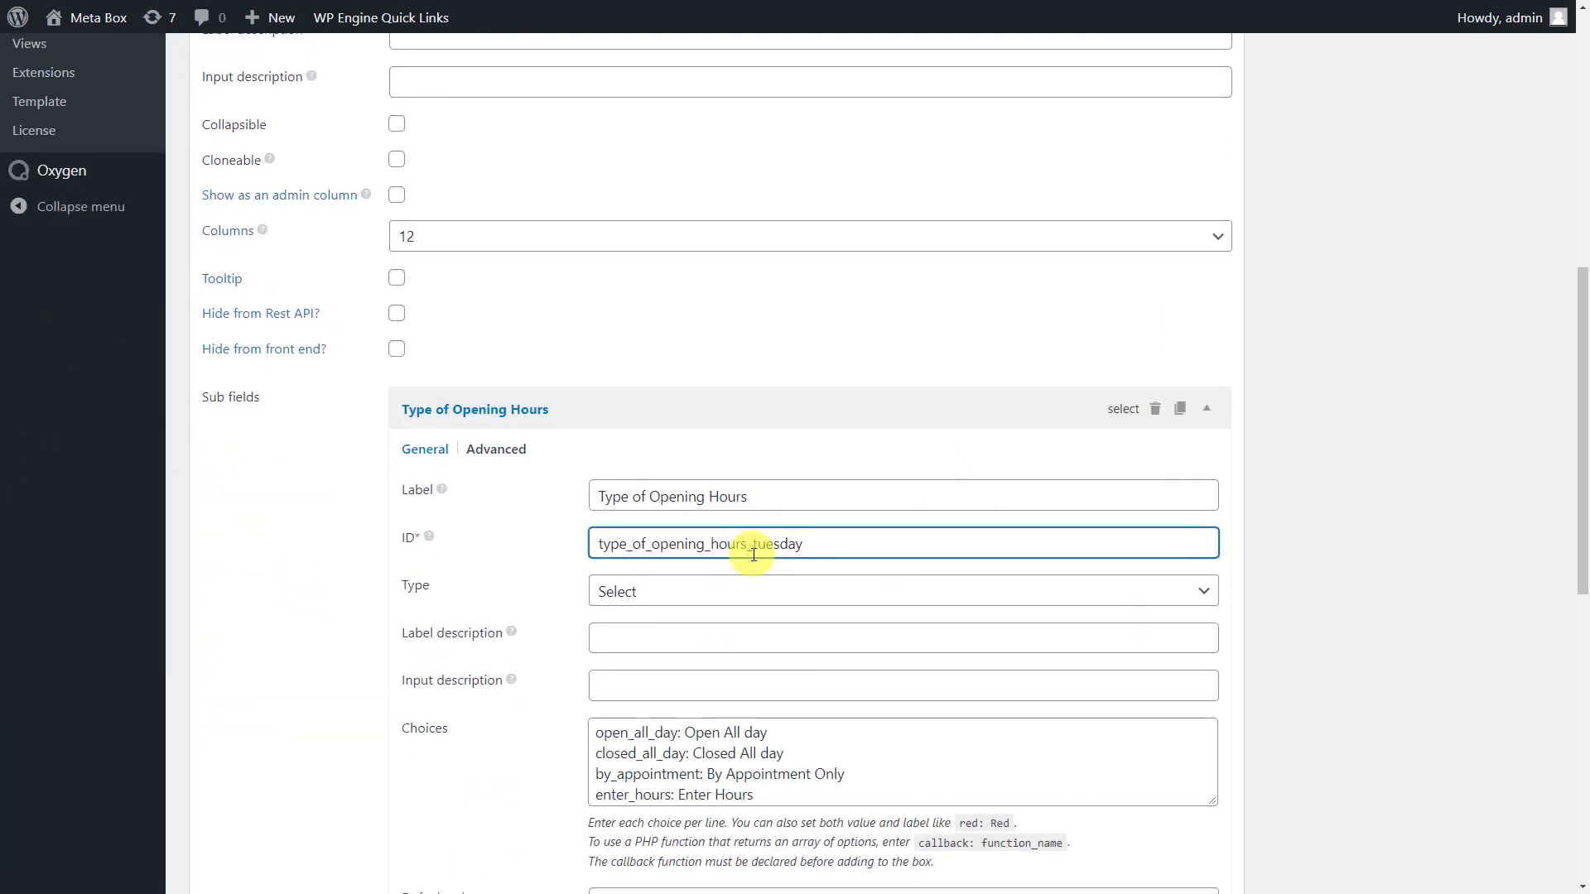
# Step: Change the ID of the Choose Time Slots sub-field in the Tuesday group to choose_time_slots_tuesday
pyautogui.scroll(-8, 754, 554)
pyautogui.click(721, 638)
pyautogui.scroll(-3, 720, 580)
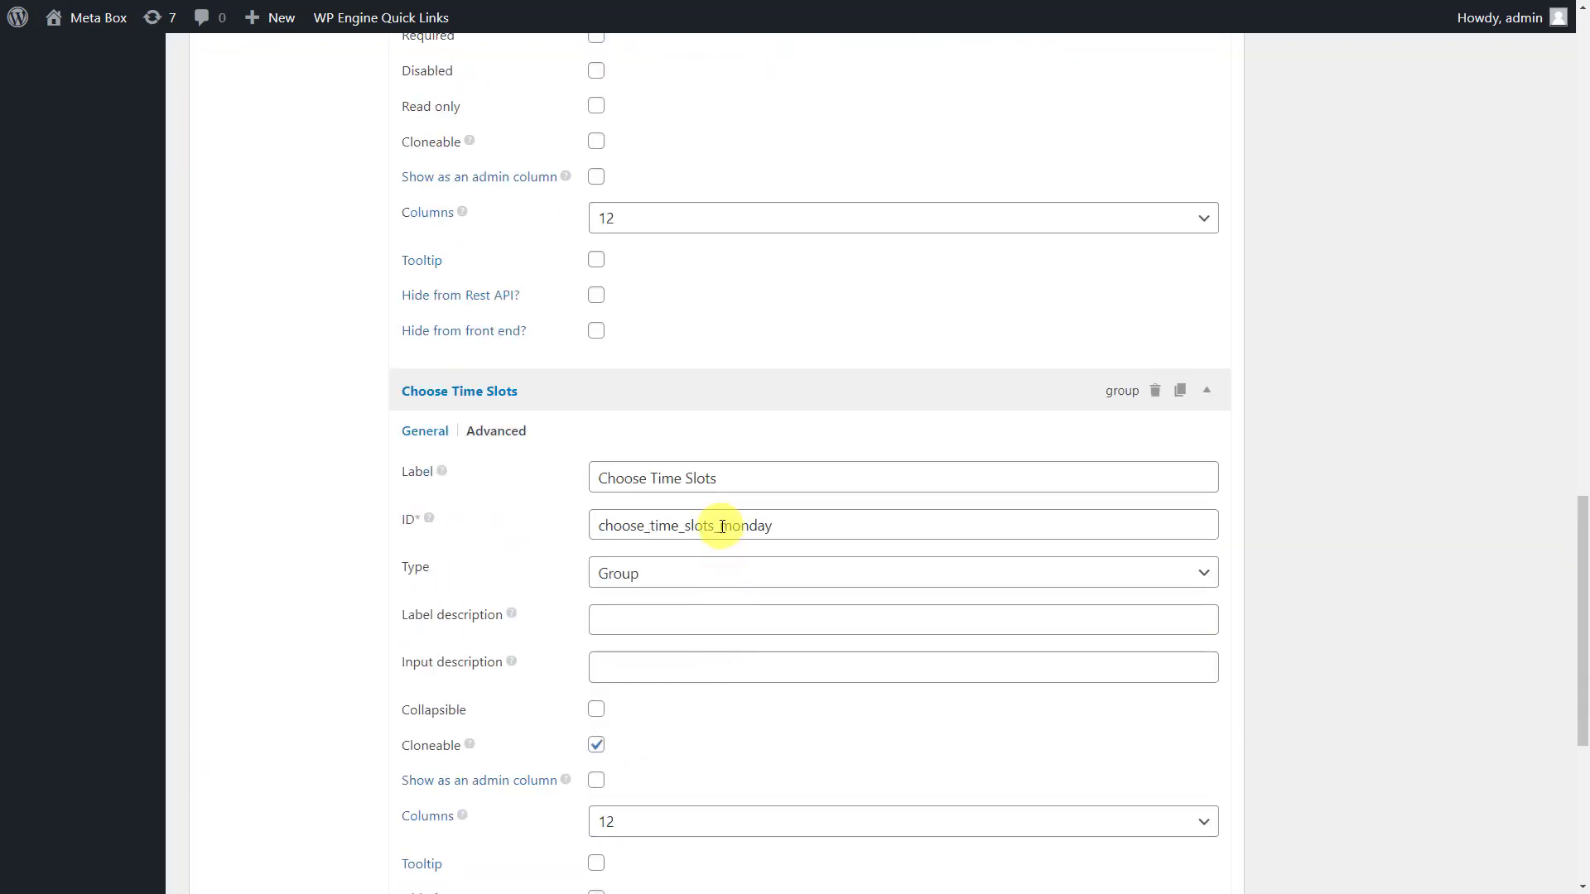
pyautogui.moveTo(720, 525); pyautogui.dragTo(757, 525)
pyautogui.write('tuesday')
# Step: Set the IDs of the Tuesday Start Time and End Time sub-fields to start_time_tuesday and end_time_tuesday
pyautogui.scroll(-5, 762, 529)
pyautogui.click(772, 580)
pyautogui.scroll(-2, 786, 563)
pyautogui.moveTo(864, 546); pyautogui.dragTo(911, 547)
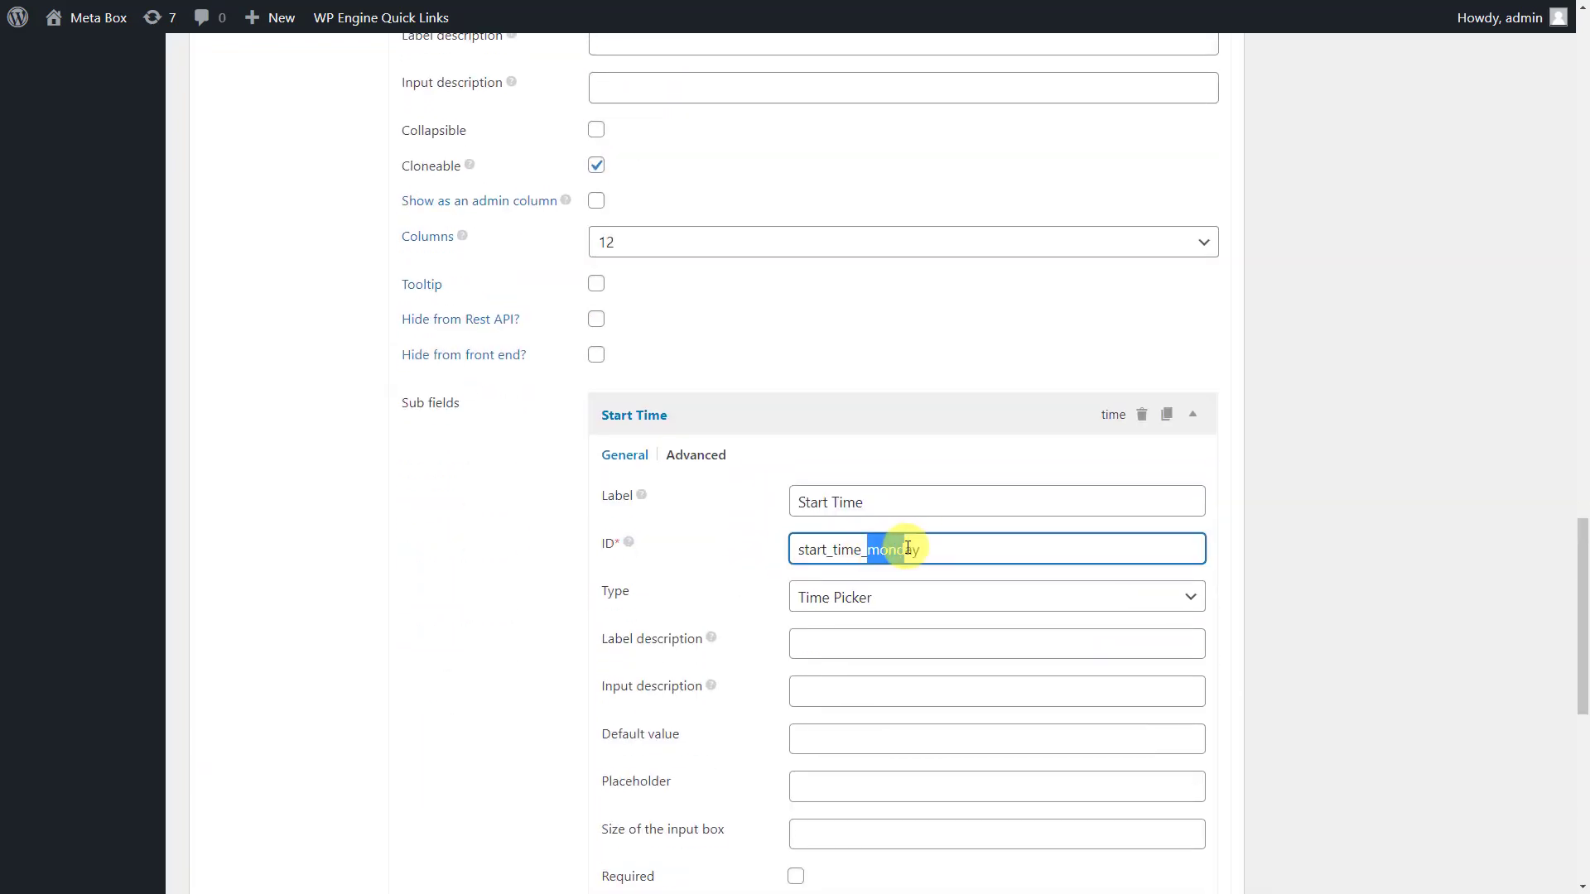
pyautogui.write('tuesday')
pyautogui.click(866, 429)
pyautogui.click(844, 561)
pyautogui.scroll(-2, 842, 579)
pyautogui.moveTo(862, 593); pyautogui.dragTo(911, 593)
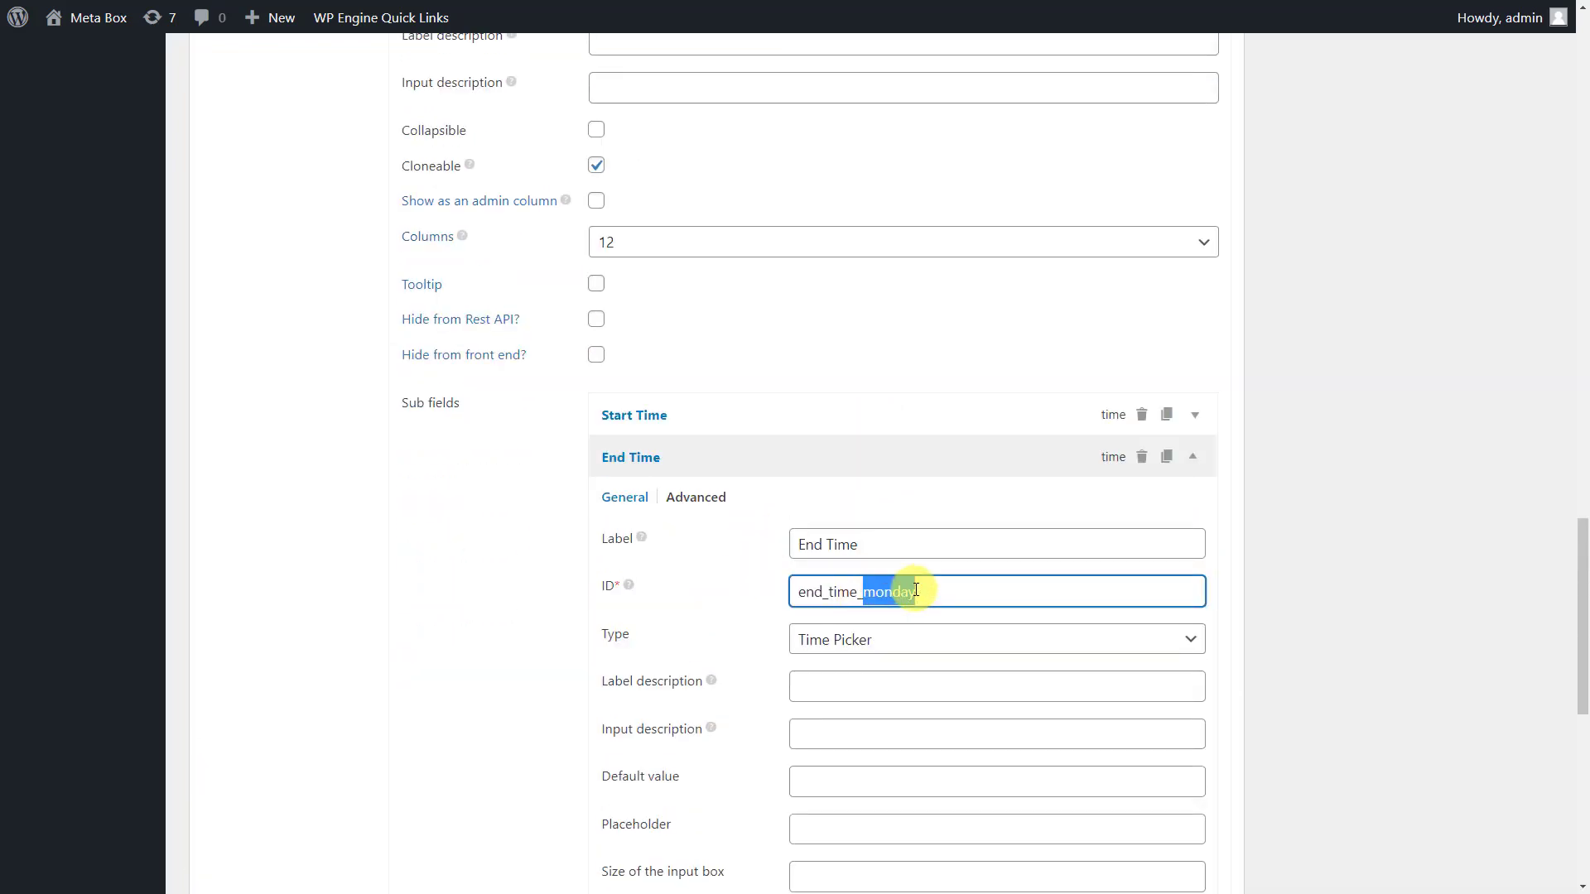
pyautogui.write('tuesday')
pyautogui.click(854, 463)
# Step: Make the Tuesday Choose Time Slots visibility condition depend on type_of_opening_hours_tuesday, and collapse the Tuesday group
pyautogui.scroll(4, 852, 459)
pyautogui.click(496, 203)
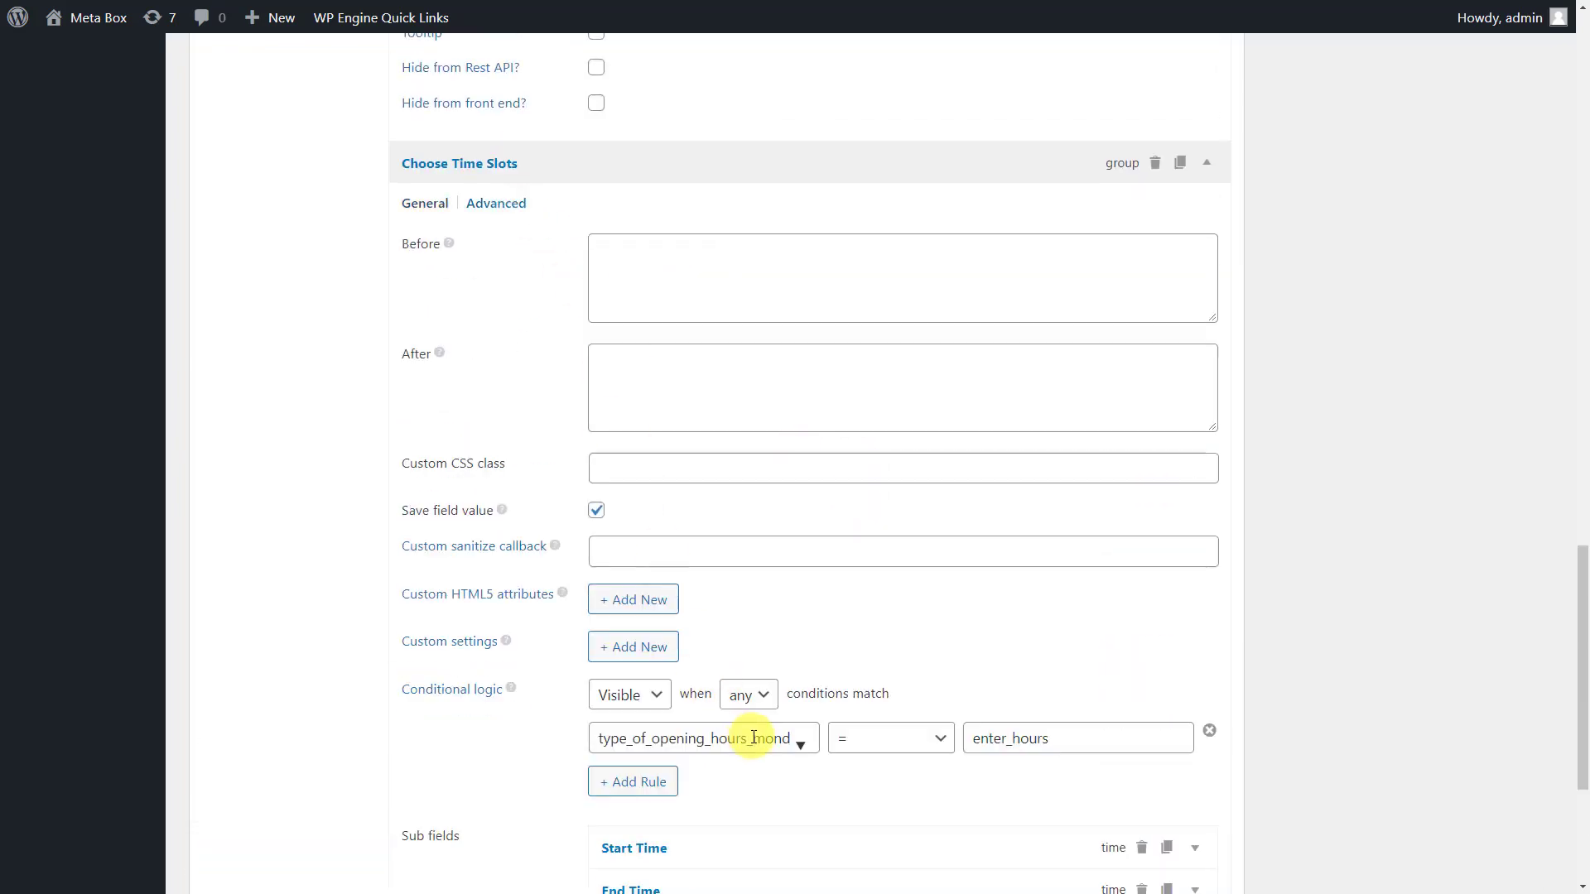
pyautogui.moveTo(749, 738); pyautogui.dragTo(809, 738)
pyautogui.write('tuesday')
pyautogui.scroll(4, 787, 783)
pyautogui.click(768, 507)
pyautogui.scroll(6, 767, 506)
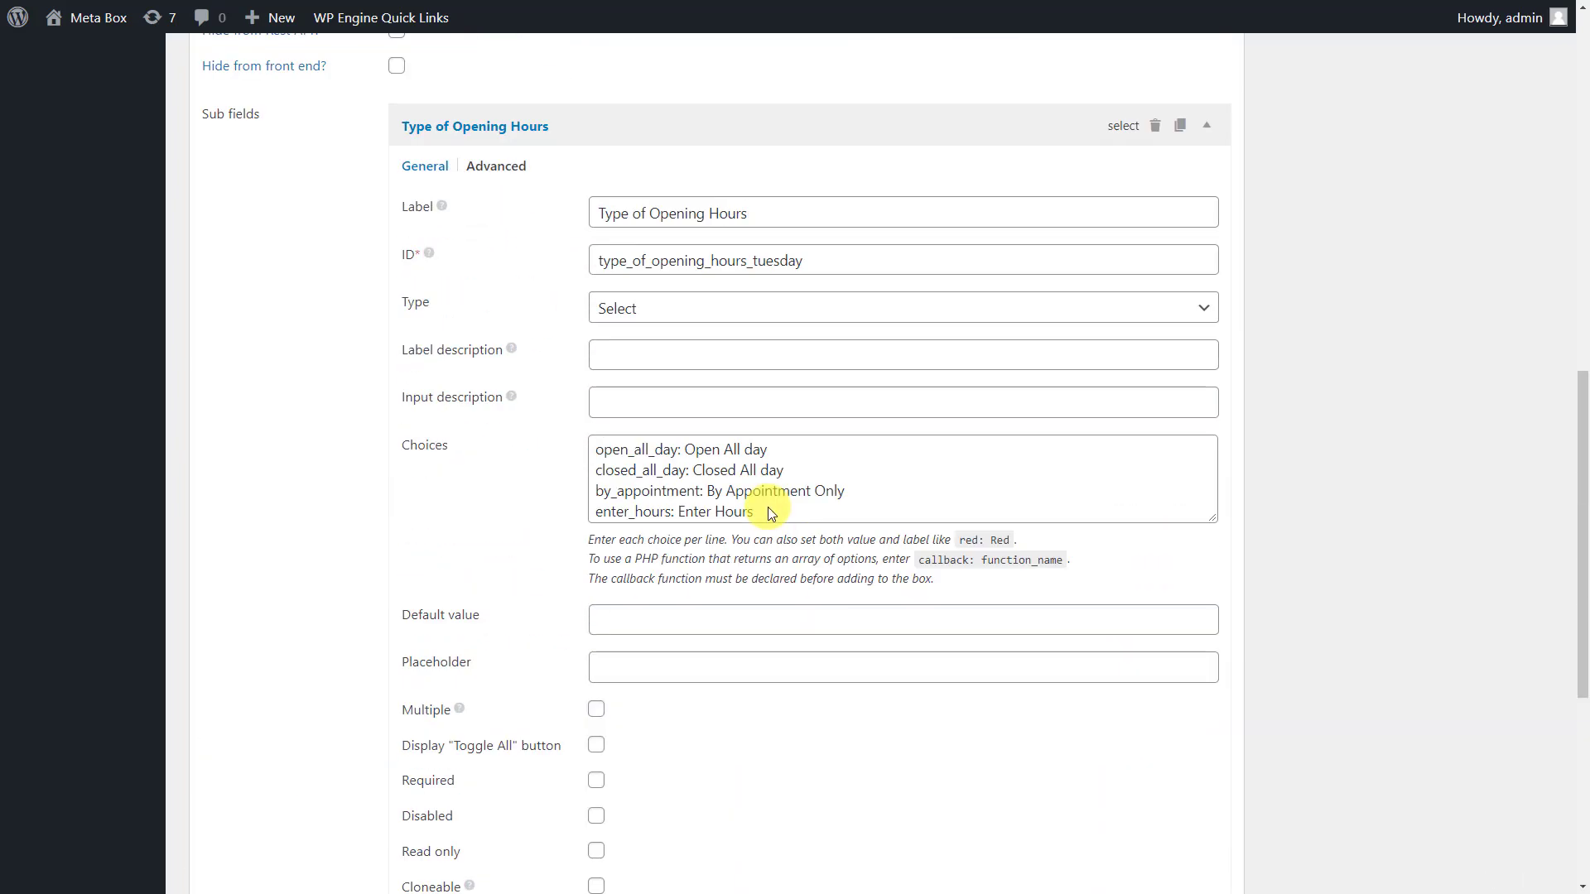
pyautogui.click(742, 124)
pyautogui.scroll(3, 778, 178)
pyautogui.click(826, 229)
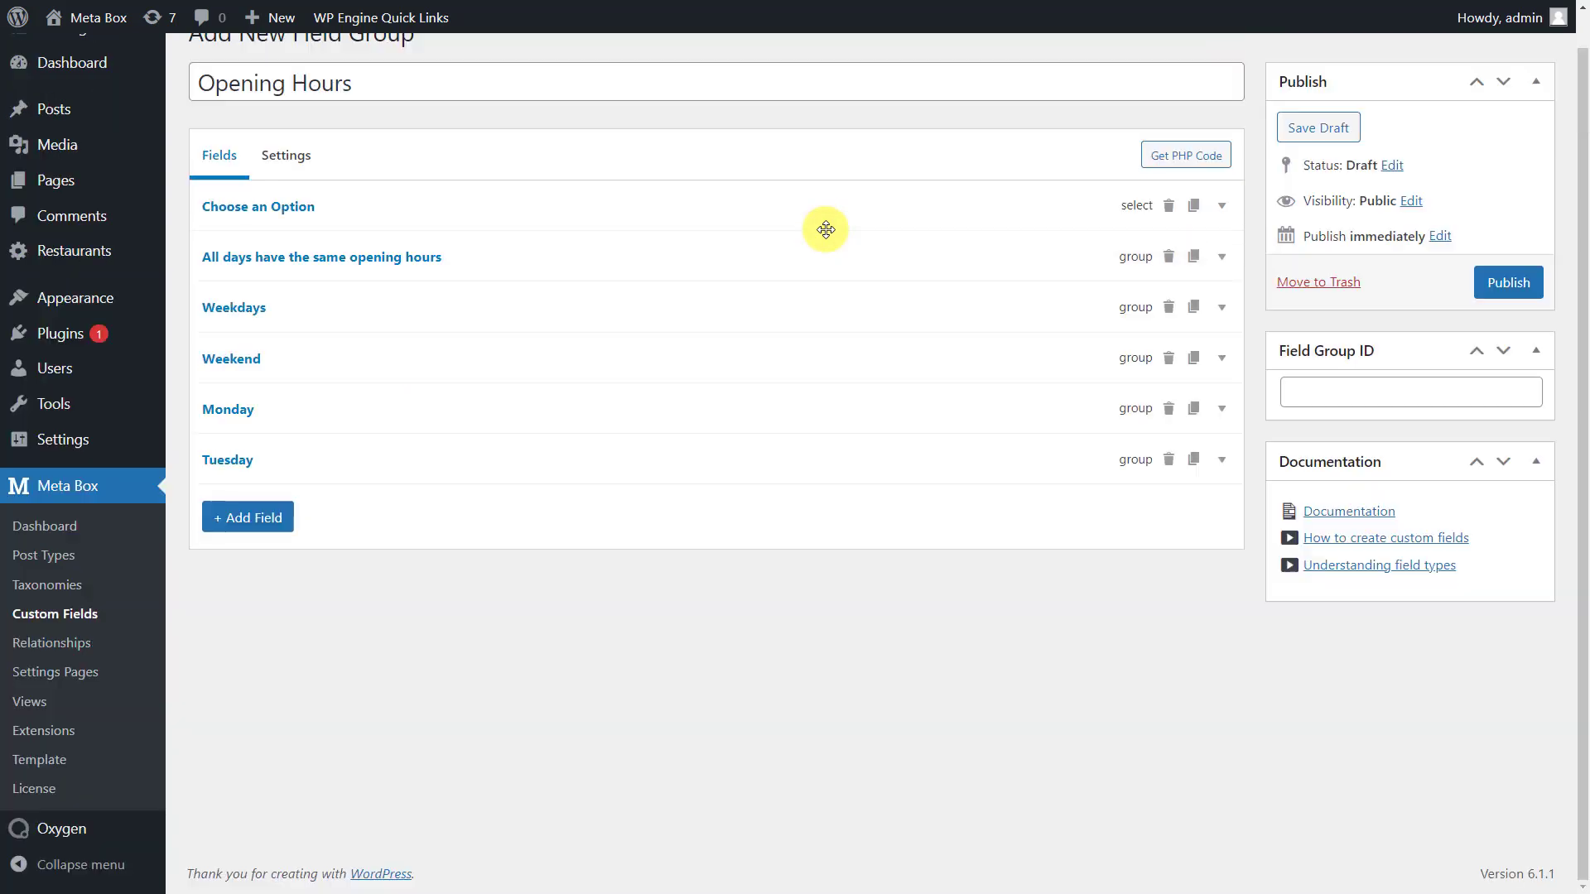
# Step: Duplicate the Tuesday group and label the copy Wednesday
pyautogui.click(1193, 460)
pyautogui.click(990, 518)
pyautogui.scroll(-2, 991, 517)
pyautogui.click(1005, 385)
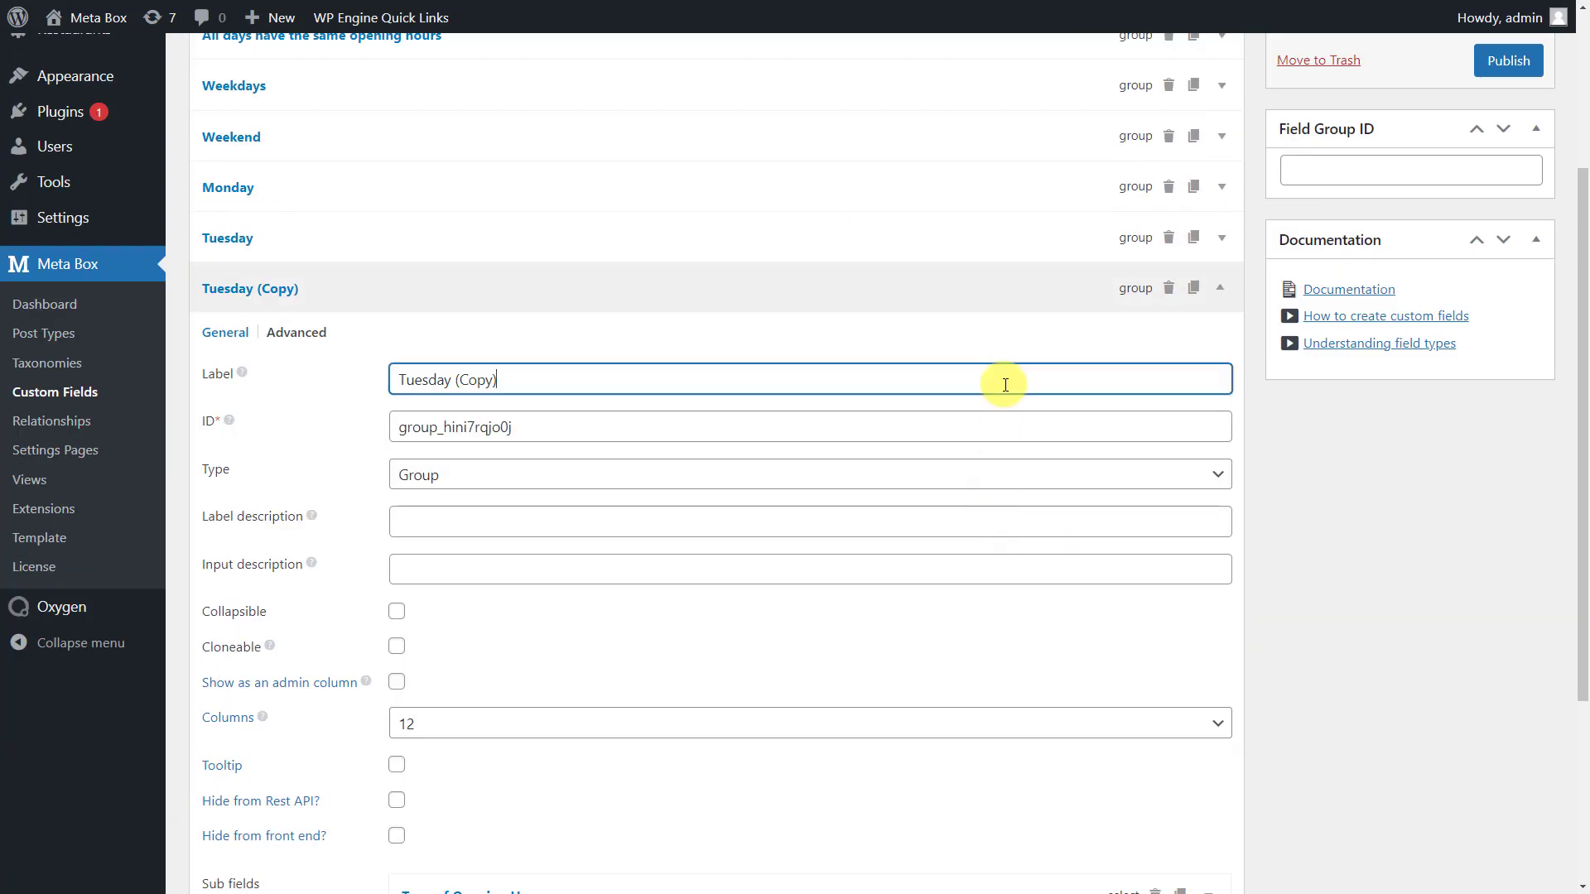
pyautogui.write('Wednesday')
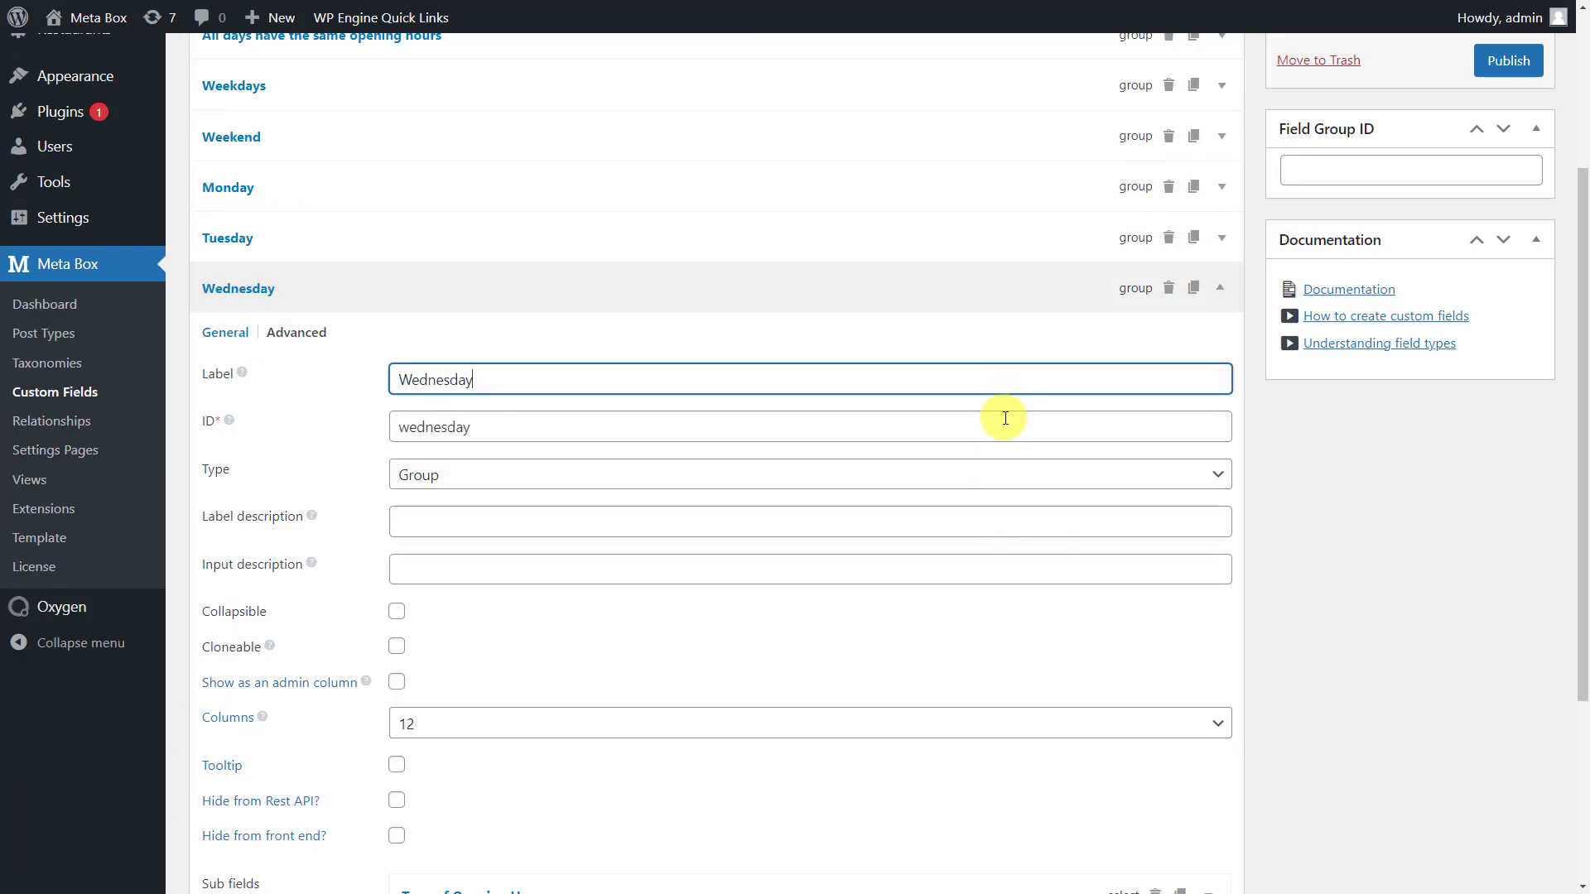
# Step: Set the Wednesday Type of Opening Hours and Choose Time Slots IDs to type_of_opening_hours_wednesday and choose_time_slots_wednesday
pyautogui.doubleClick(1005, 426)
pyautogui.scroll(-3, 1005, 419)
pyautogui.click(710, 583)
pyautogui.moveTo(802, 732); pyautogui.dragTo(773, 735)
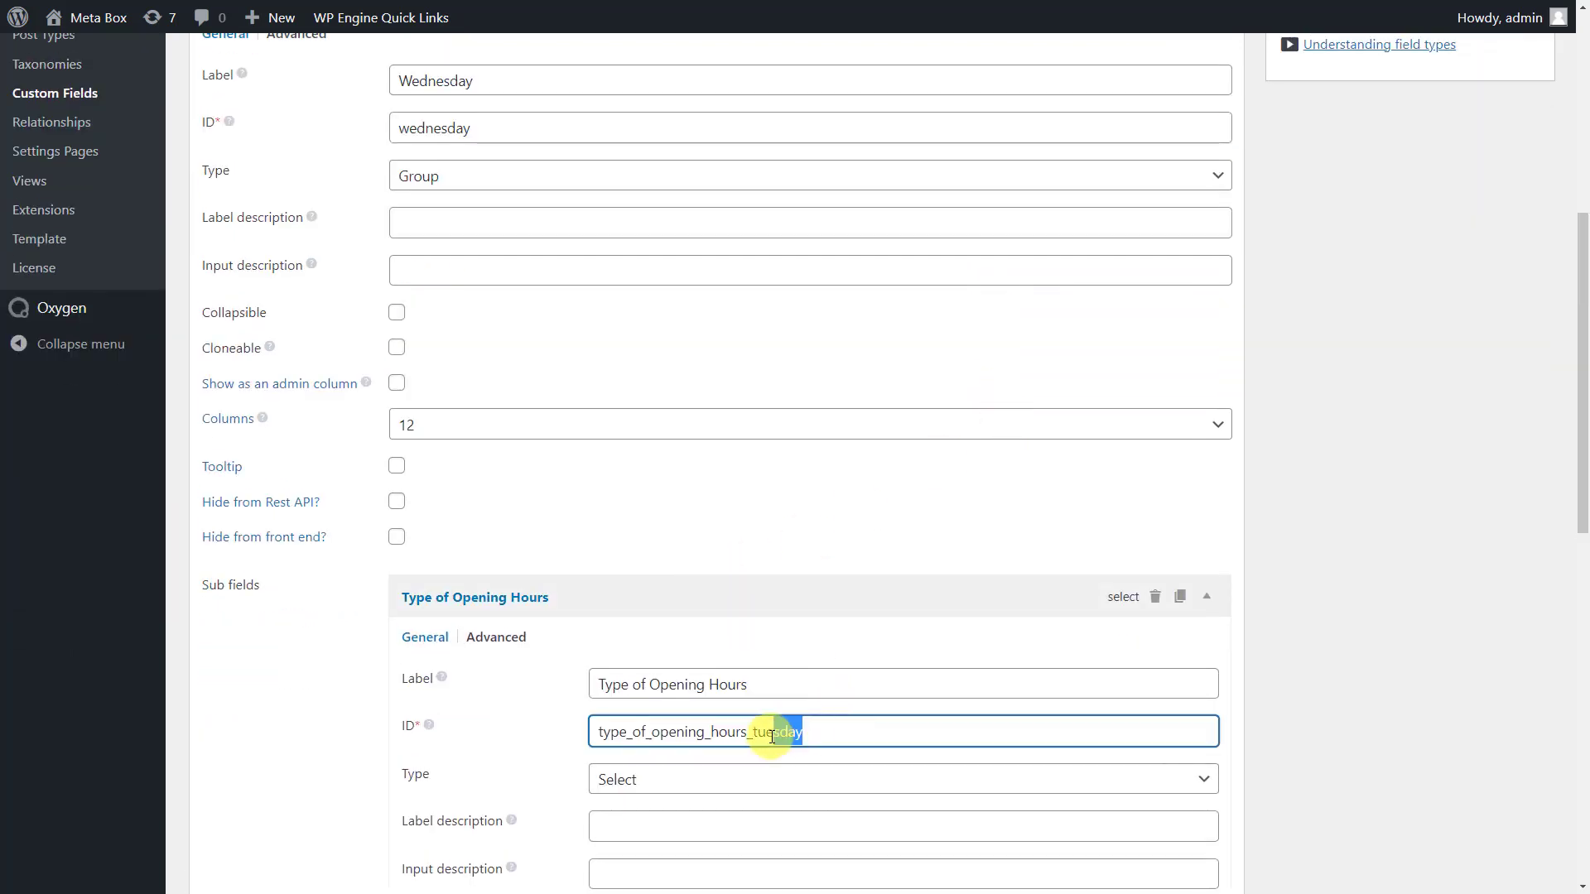
pyautogui.click(710, 596)
pyautogui.click(707, 636)
pyautogui.scroll(-6, 707, 636)
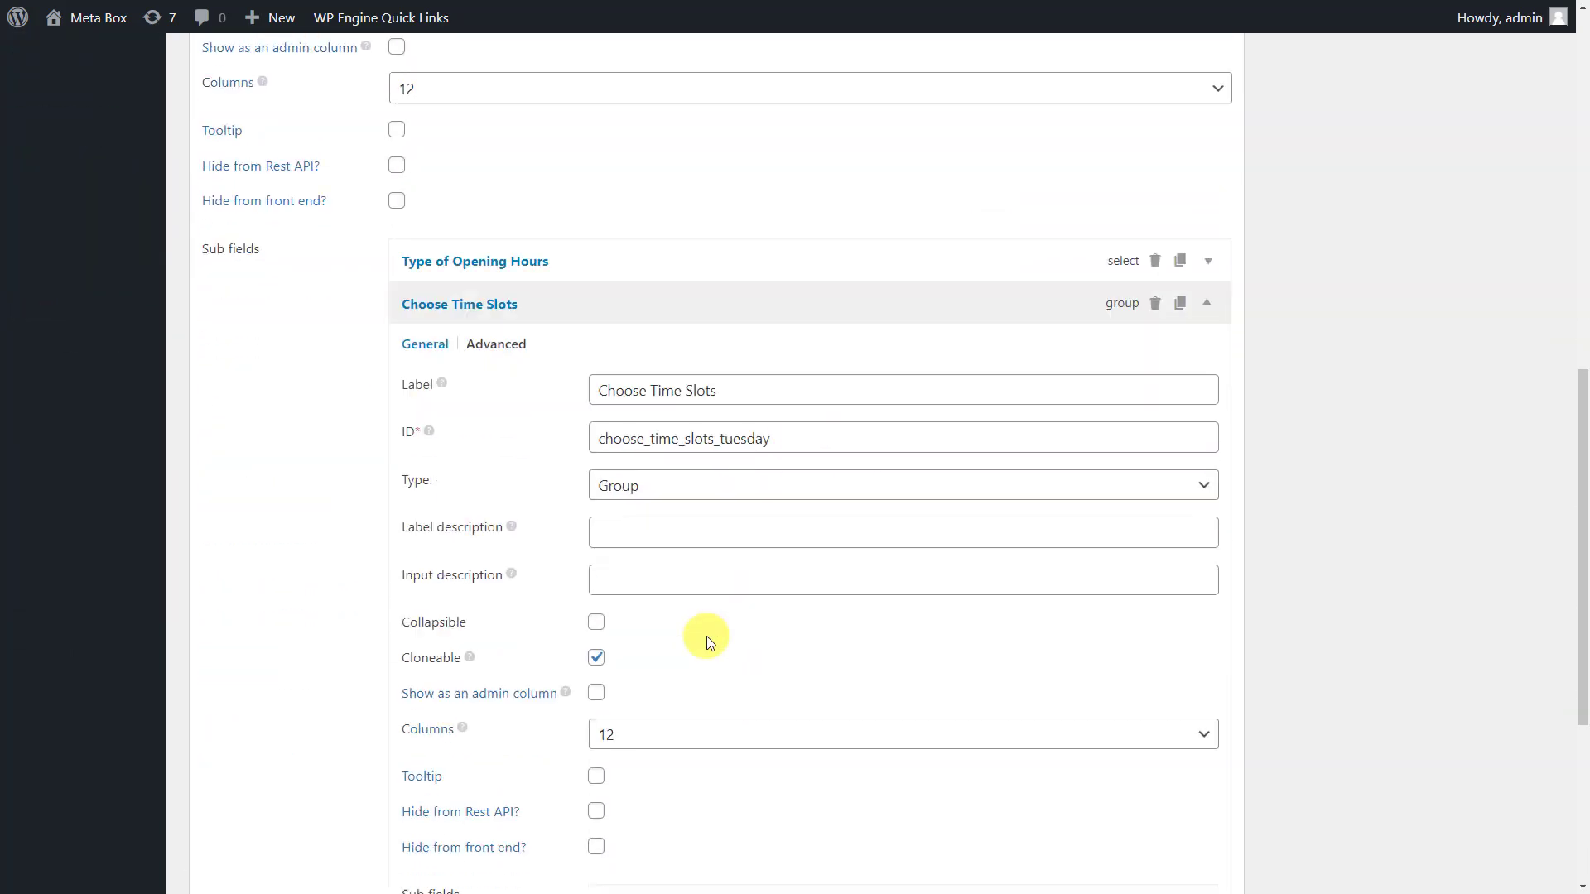
pyautogui.moveTo(782, 280); pyautogui.dragTo(727, 280)
# Step: Set the IDs of the Wednesday Start Time and End Time sub-fields to start_time_wednesday and end_time_wednesday
pyautogui.click(785, 745)
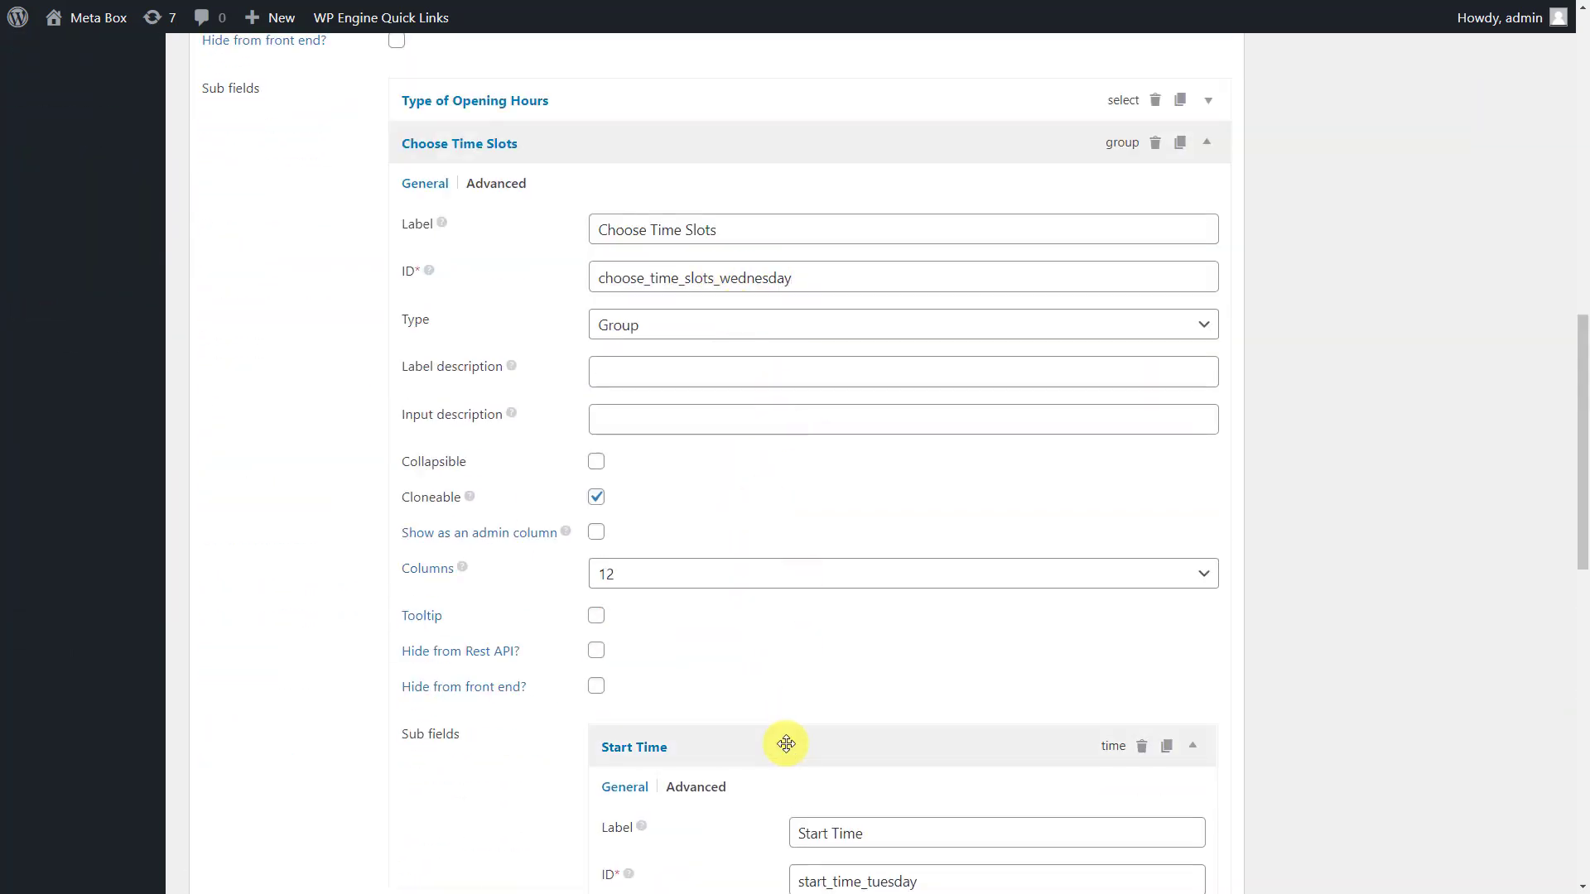
pyautogui.scroll(-1, 784, 745)
pyautogui.moveTo(917, 799); pyautogui.dragTo(865, 837)
pyautogui.write('wednesday')
pyautogui.click(844, 662)
pyautogui.click(845, 706)
pyautogui.write('wednesday')
pyautogui.click(825, 704)
# Step: Make the Wednesday Choose Time Slots visibility condition depend on type_of_opening_hours_wednesday, and collapse the Wednesday group
pyautogui.scroll(3, 825, 704)
pyautogui.click(507, 348)
pyautogui.scroll(-2, 748, 660)
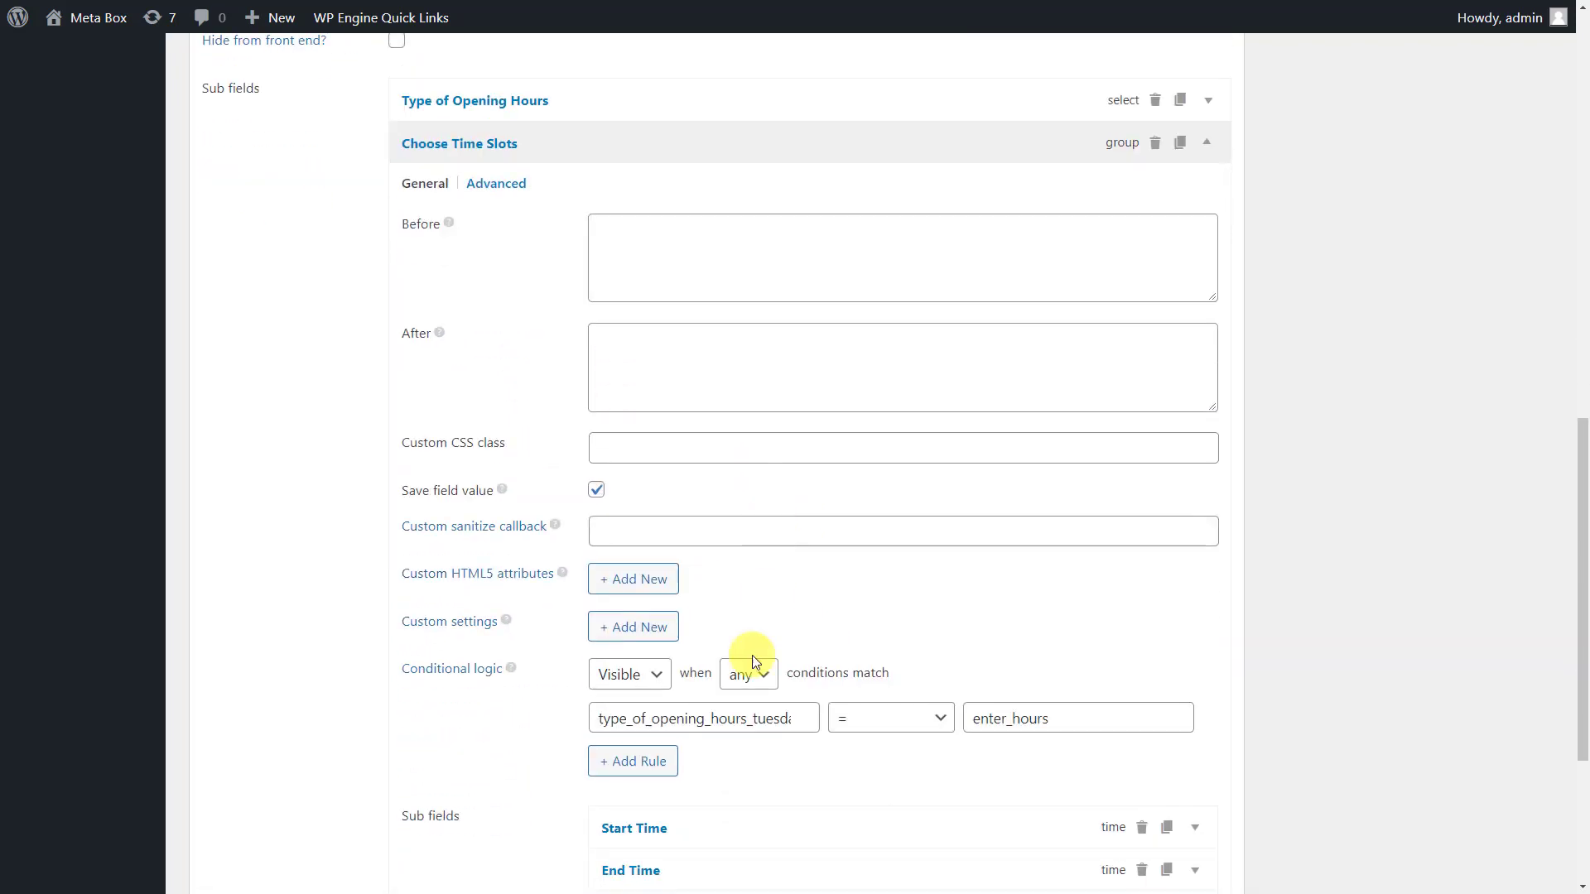
pyautogui.moveTo(761, 718); pyautogui.dragTo(809, 713)
pyautogui.write('wednesday')
pyautogui.scroll(9, 762, 494)
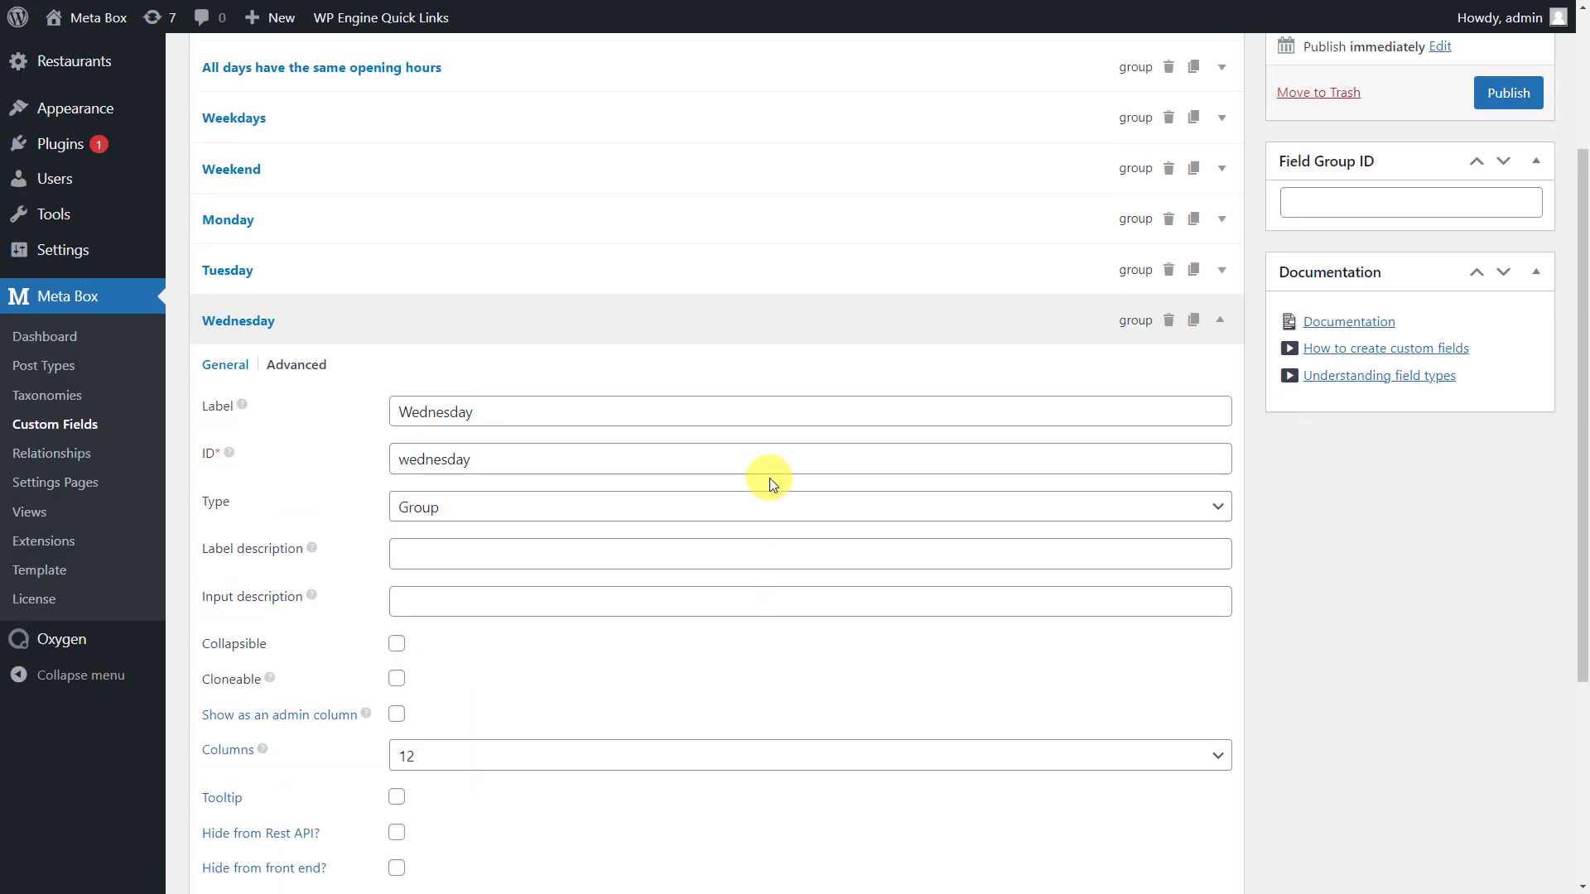
pyautogui.click(795, 320)
# Step: Duplicate the Wednesday group and label the copy Thursday
pyautogui.click(1194, 510)
pyautogui.click(1141, 539)
pyautogui.scroll(-2, 1076, 514)
pyautogui.tripleClick(998, 474)
pyautogui.write('Th')
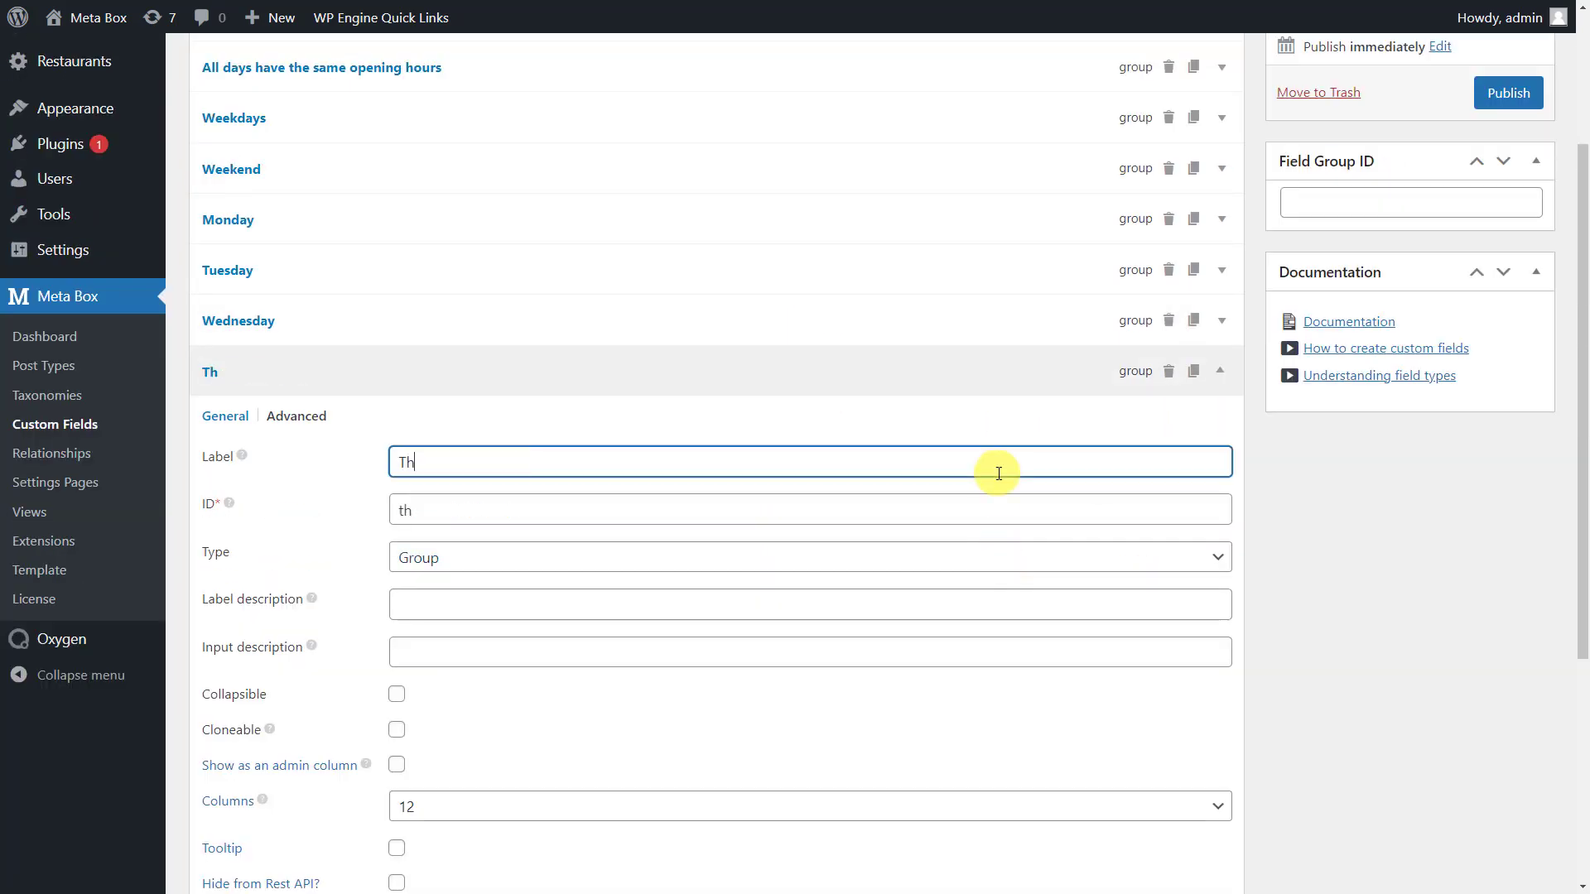
pyautogui.write('ursday')
# Step: Set the Thursday Type of Opening Hours and Choose Time Slots IDs to type_of_opening_hours_thursday and choose_time_slots_thursday
pyautogui.doubleClick(986, 509)
pyautogui.scroll(-4, 986, 511)
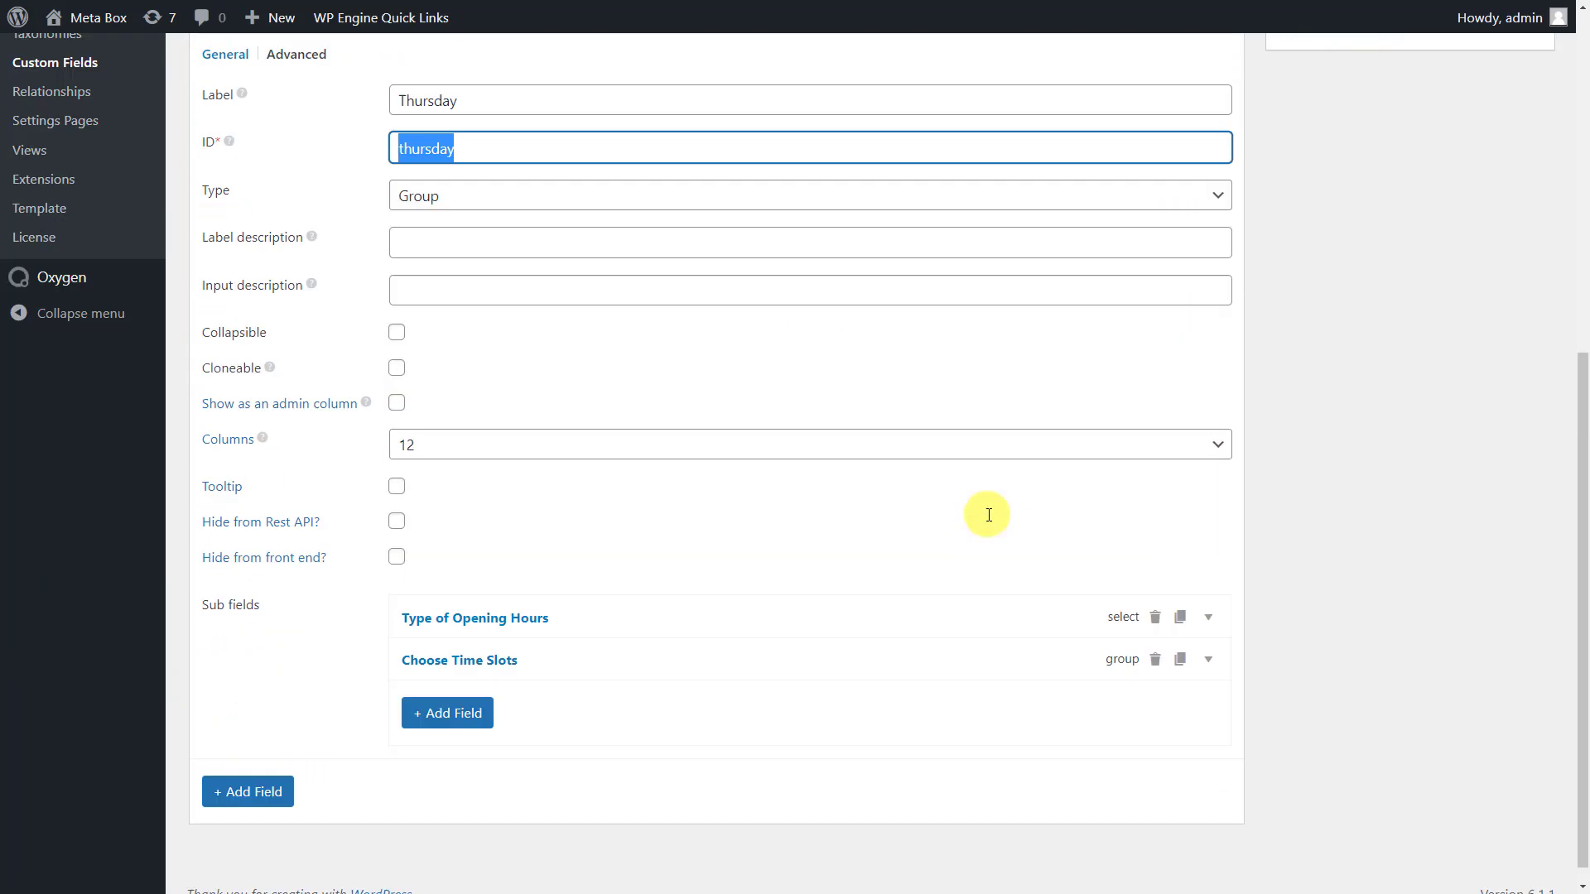
pyautogui.click(828, 598)
pyautogui.moveTo(753, 732); pyautogui.dragTo(819, 737)
pyautogui.click(767, 620)
pyautogui.click(717, 644)
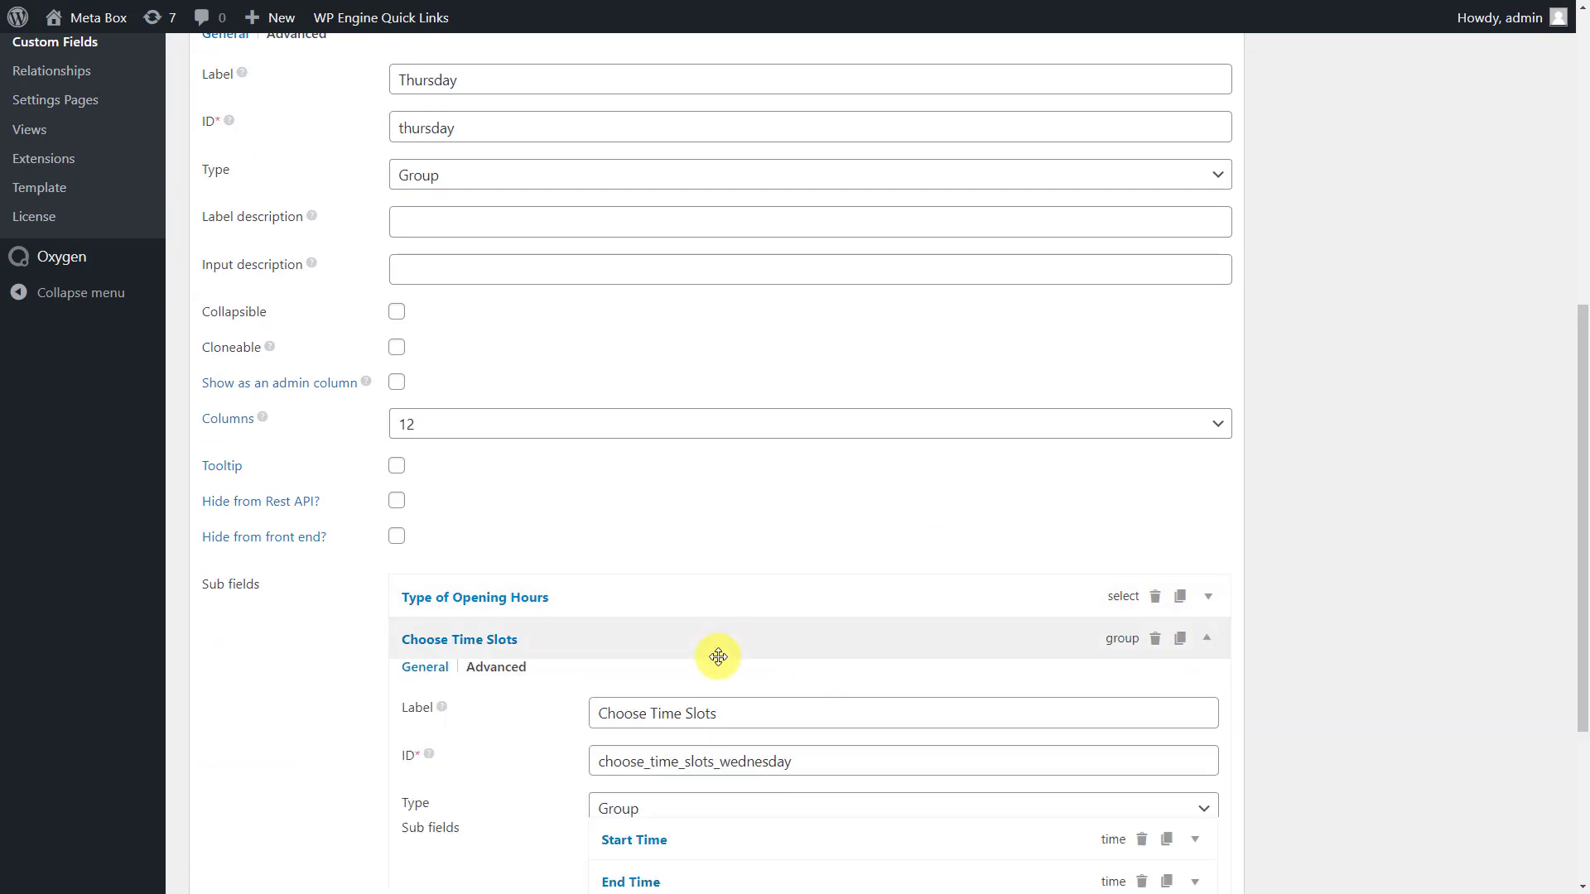
pyautogui.moveTo(719, 760); pyautogui.dragTo(755, 760)
pyautogui.write('thurs')
# Step: Set the IDs of the Thursday Start Time and End Time sub-fields to start_time_thursday and end_time_thursday
pyautogui.scroll(-5, 791, 754)
pyautogui.click(795, 809)
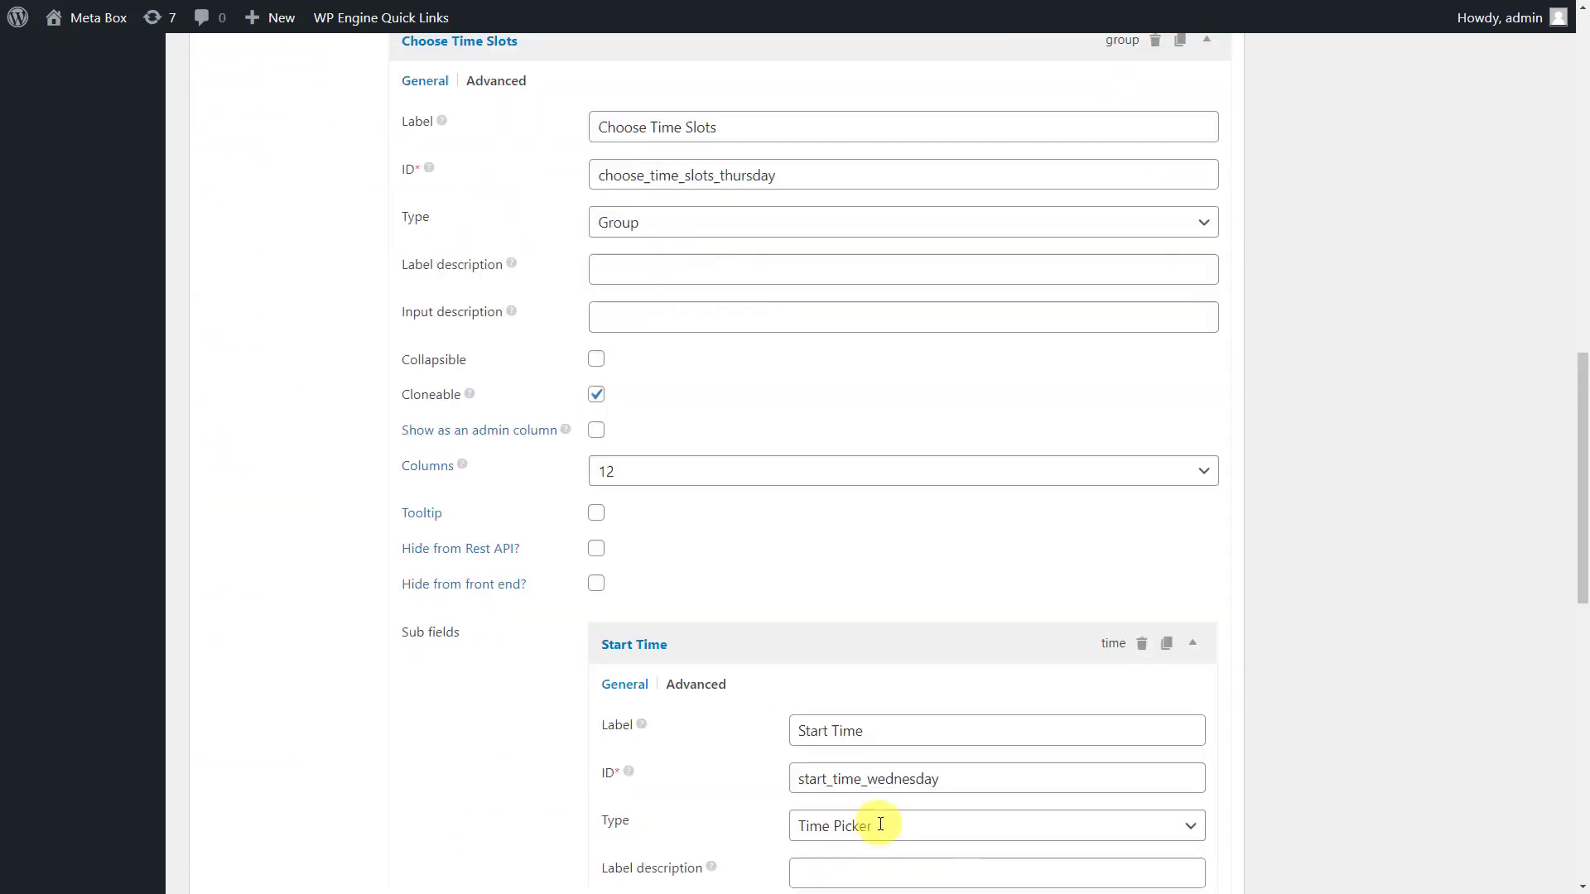
pyautogui.moveTo(866, 713); pyautogui.dragTo(855, 756)
pyautogui.write('thursday')
pyautogui.click(936, 573)
pyautogui.click(842, 626)
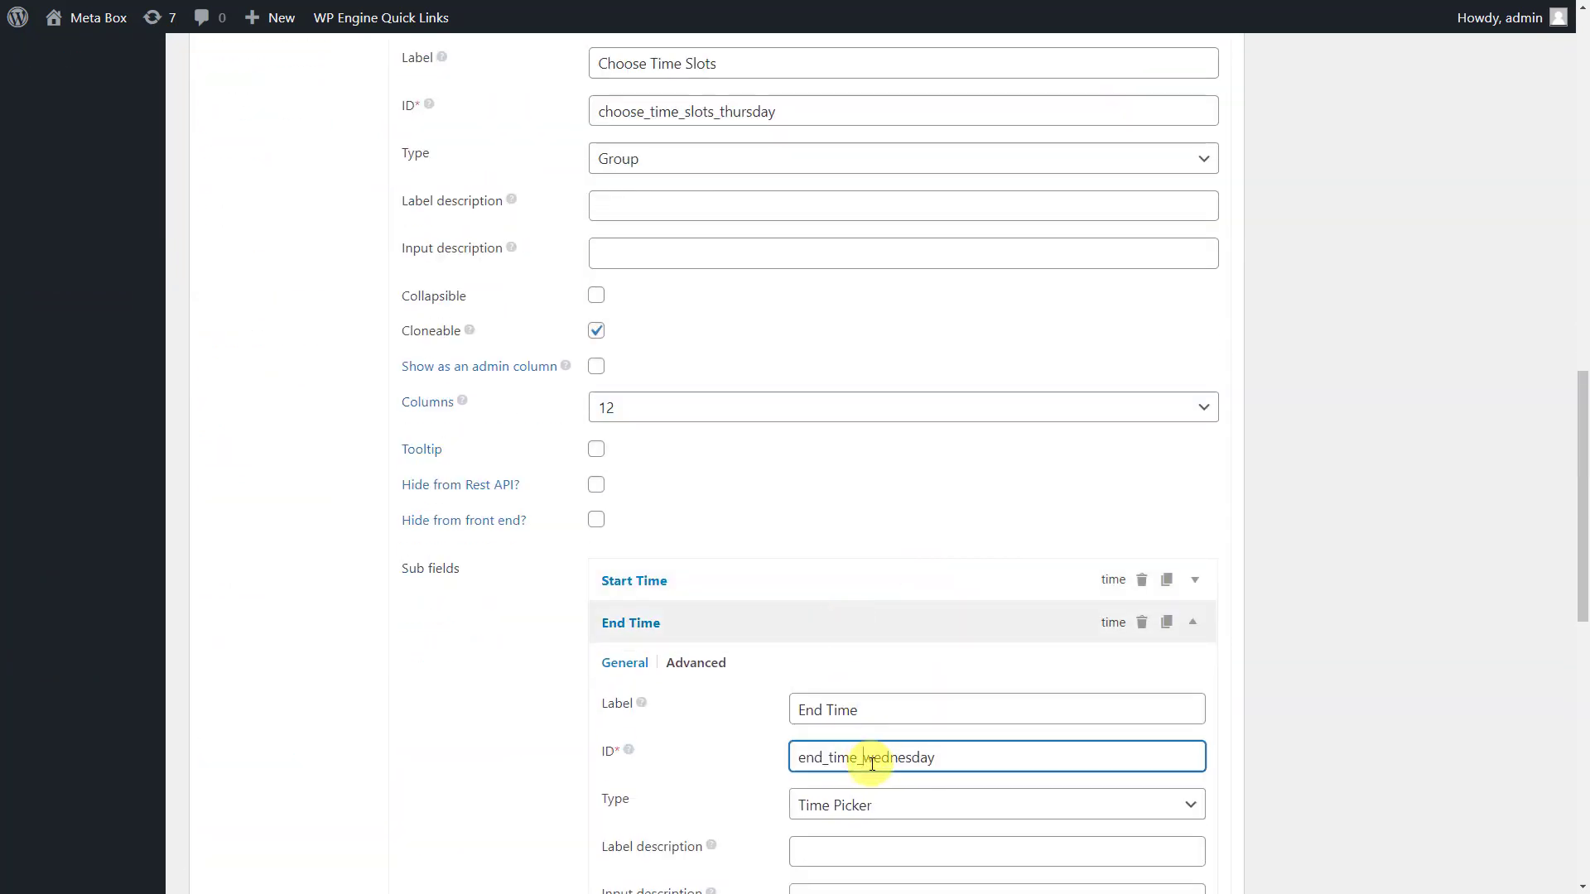
pyautogui.write('thursday')
pyautogui.click(916, 623)
# Step: Make the Thursday Choose Time Slots visibility condition depend on type_of_opening_hours_thursday
pyautogui.scroll(4, 916, 621)
pyautogui.click(521, 352)
pyautogui.scroll(-3, 525, 361)
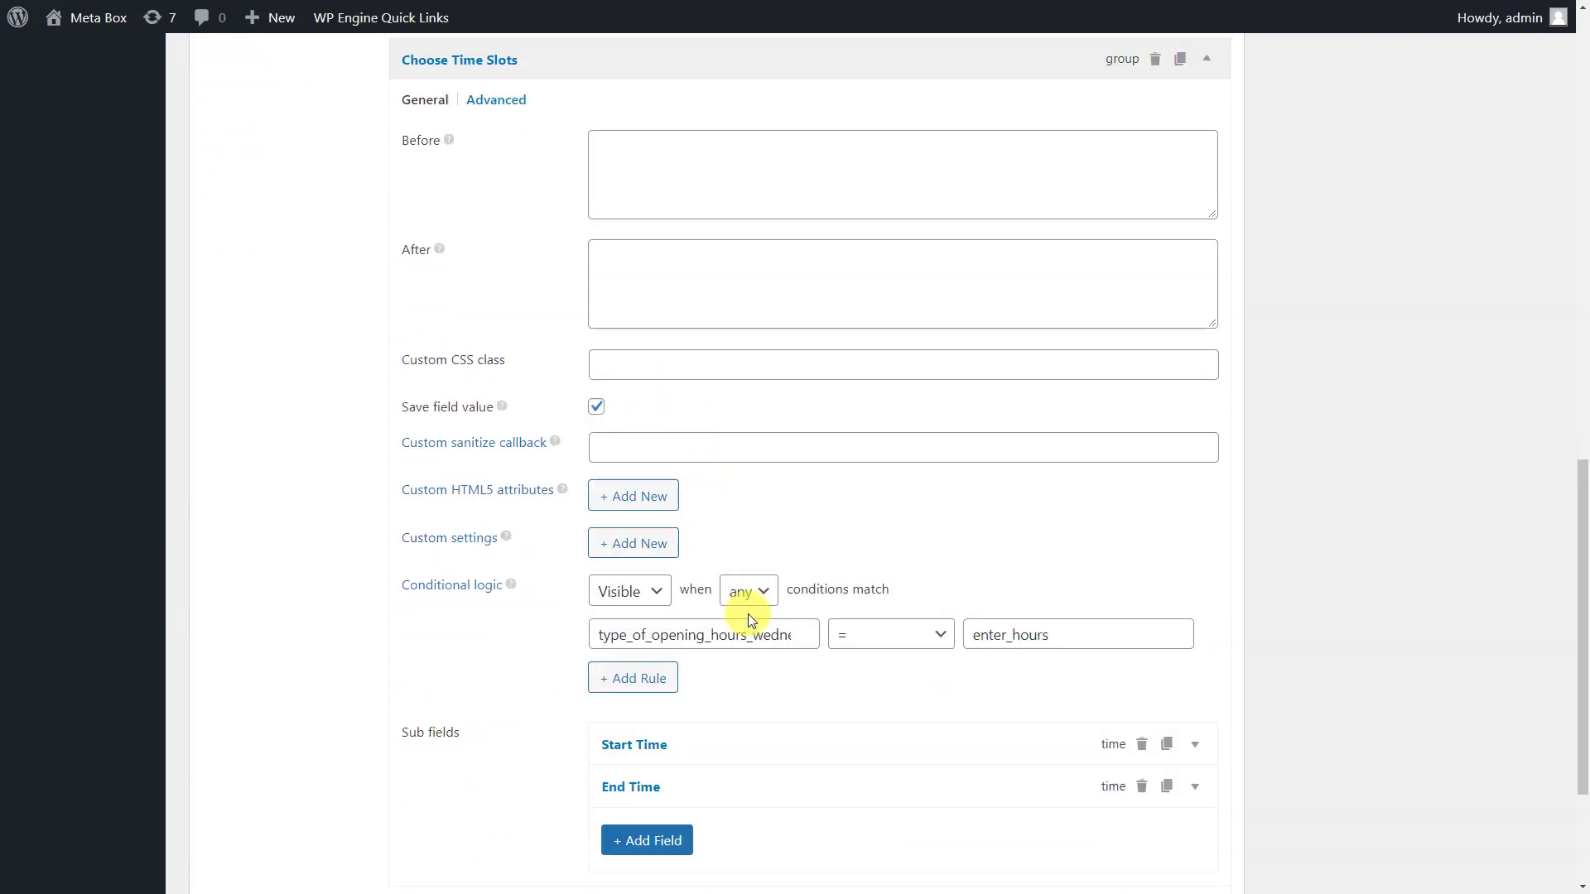
pyautogui.moveTo(749, 635); pyautogui.dragTo(809, 635)
pyautogui.write('thursday')
pyautogui.scroll(4, 754, 394)
pyautogui.click(754, 393)
pyautogui.scroll(4, 754, 393)
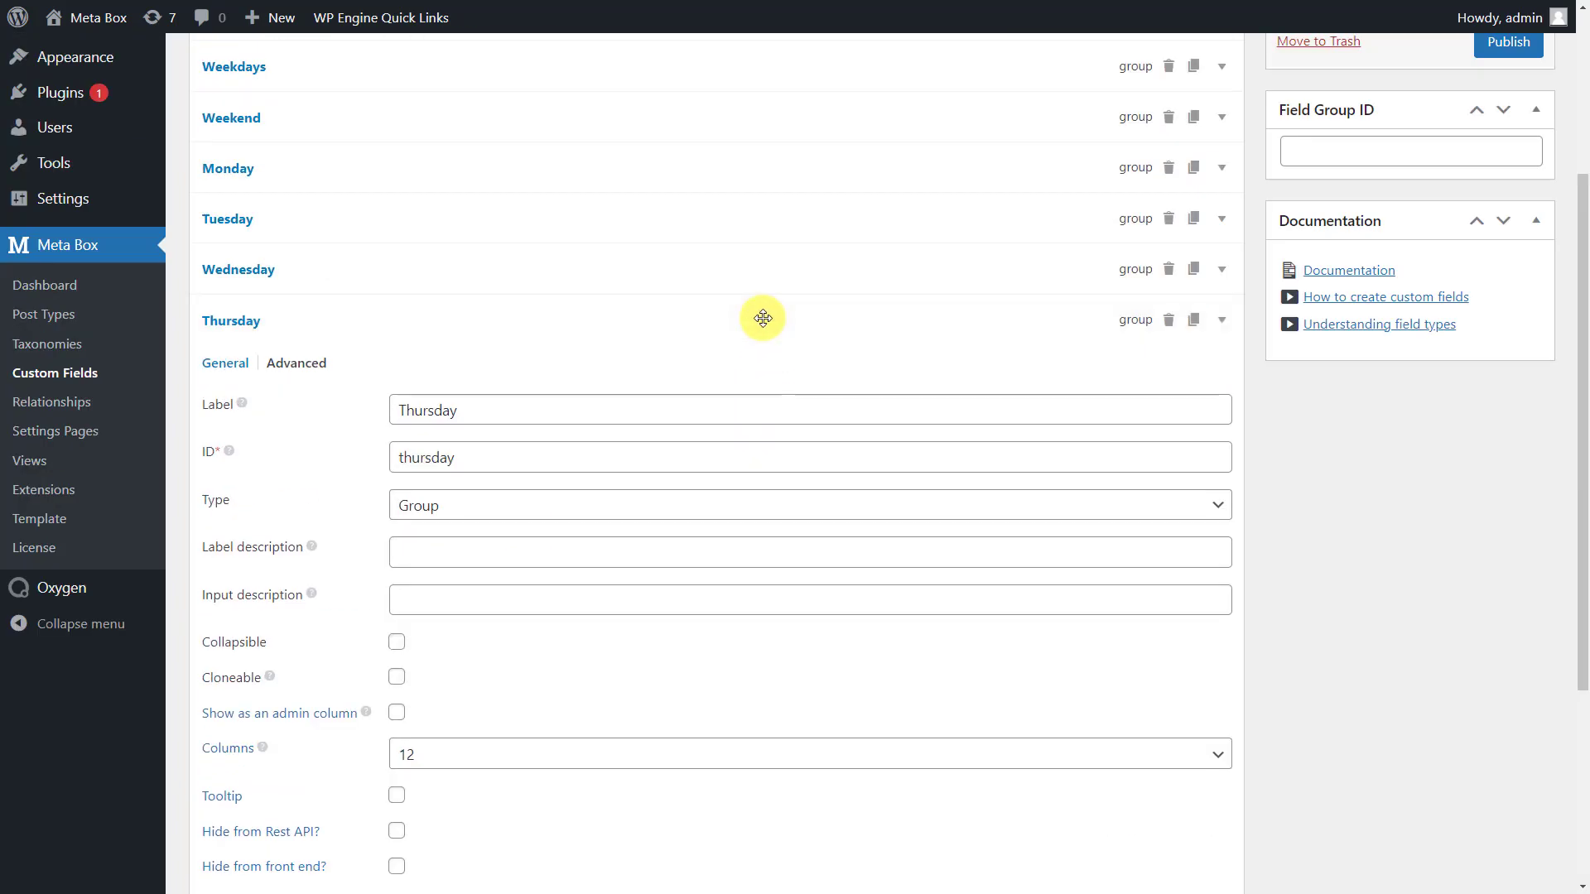
# Step: Duplicate the Thursday group and label the copy Friday
pyautogui.click(760, 316)
pyautogui.click(1193, 557)
pyautogui.click(986, 468)
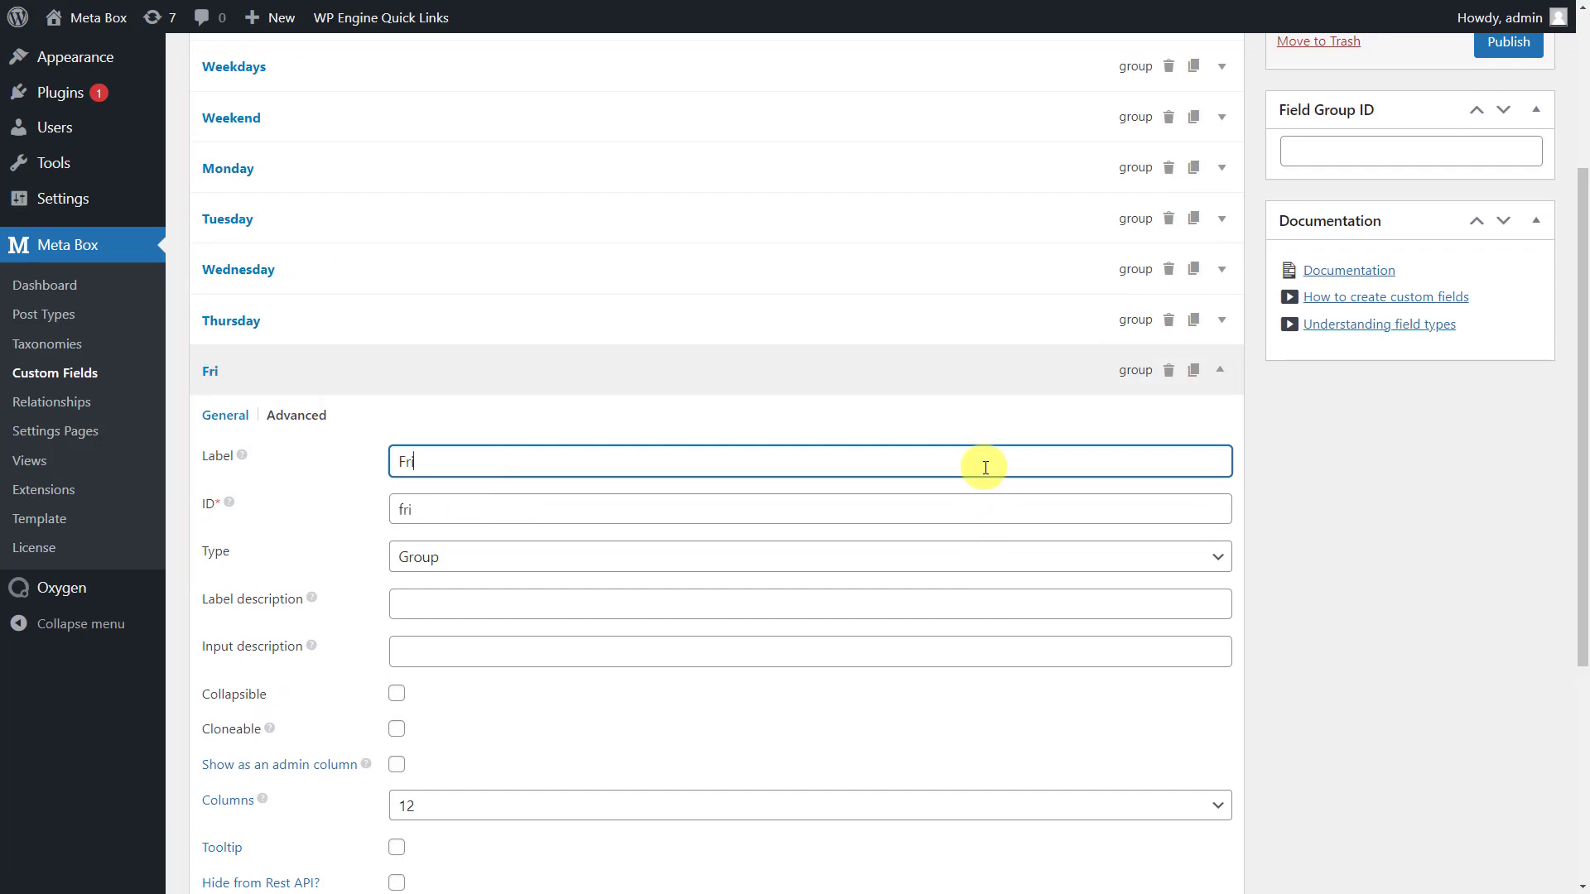
# Step: Set the Friday Type of Opening Hours and Choose Time Slots IDs to type_of_opening_hours_friday and choose_time_slots_friday
pyautogui.doubleClick(975, 503)
pyautogui.hotkey('ctrl', 'c')
pyautogui.scroll(-4, 975, 503)
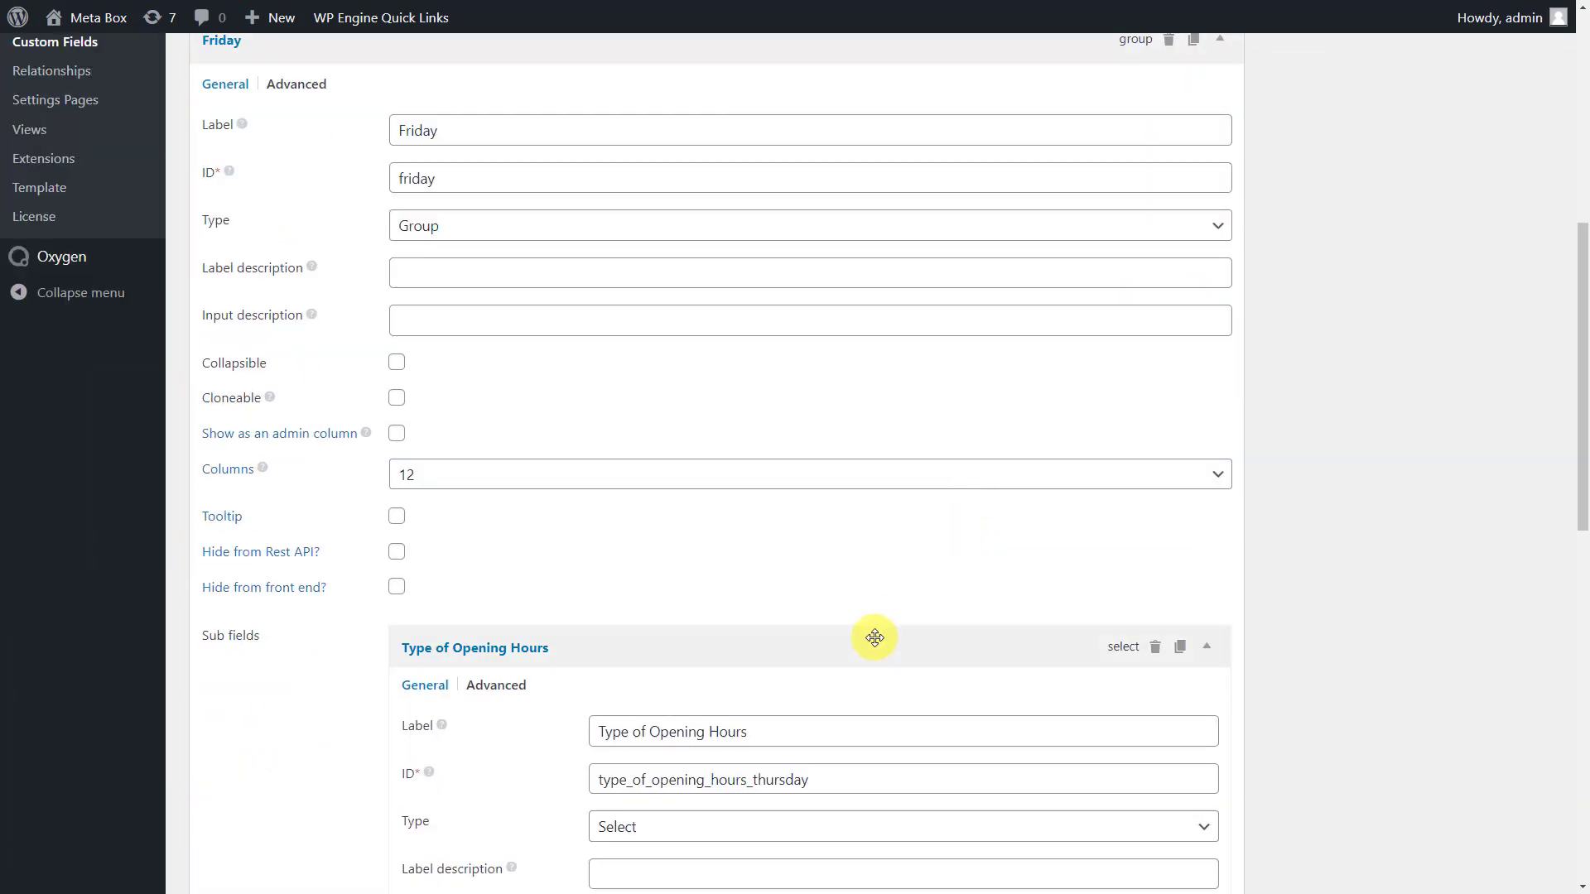
pyautogui.moveTo(811, 784); pyautogui.dragTo(772, 793)
pyautogui.click(611, 651)
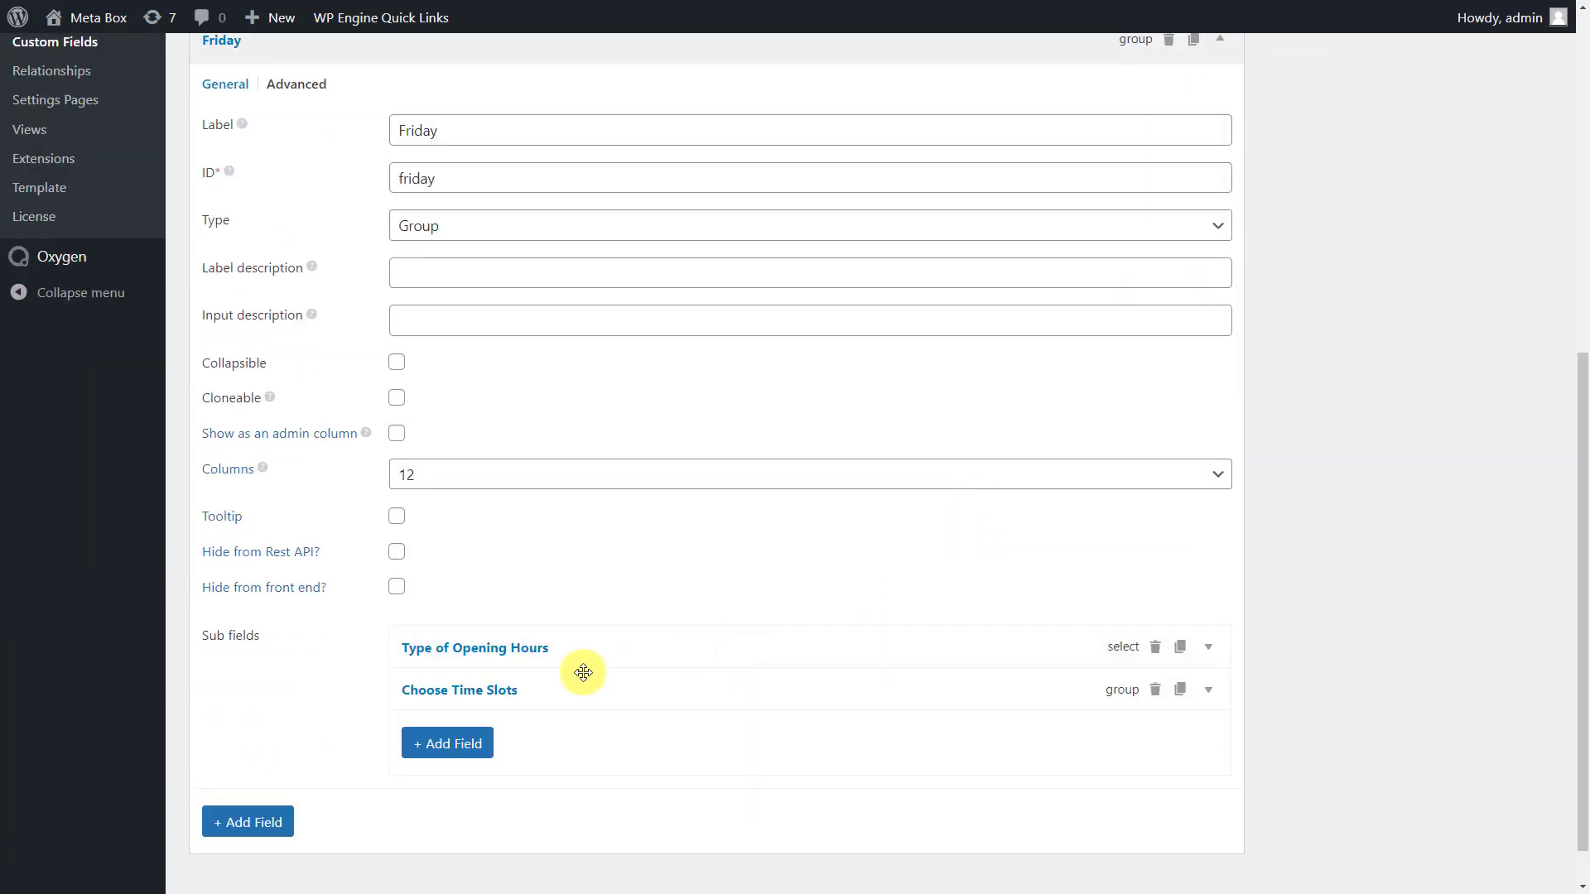
pyautogui.click(581, 683)
pyautogui.scroll(-2, 579, 674)
pyautogui.moveTo(751, 659); pyautogui.dragTo(722, 657)
pyautogui.write('fri')
# Step: Set the IDs of the Friday Start Time and End Time sub-fields to start_time_friday and end_time_friday
pyautogui.scroll(-5, 785, 670)
pyautogui.click(756, 713)
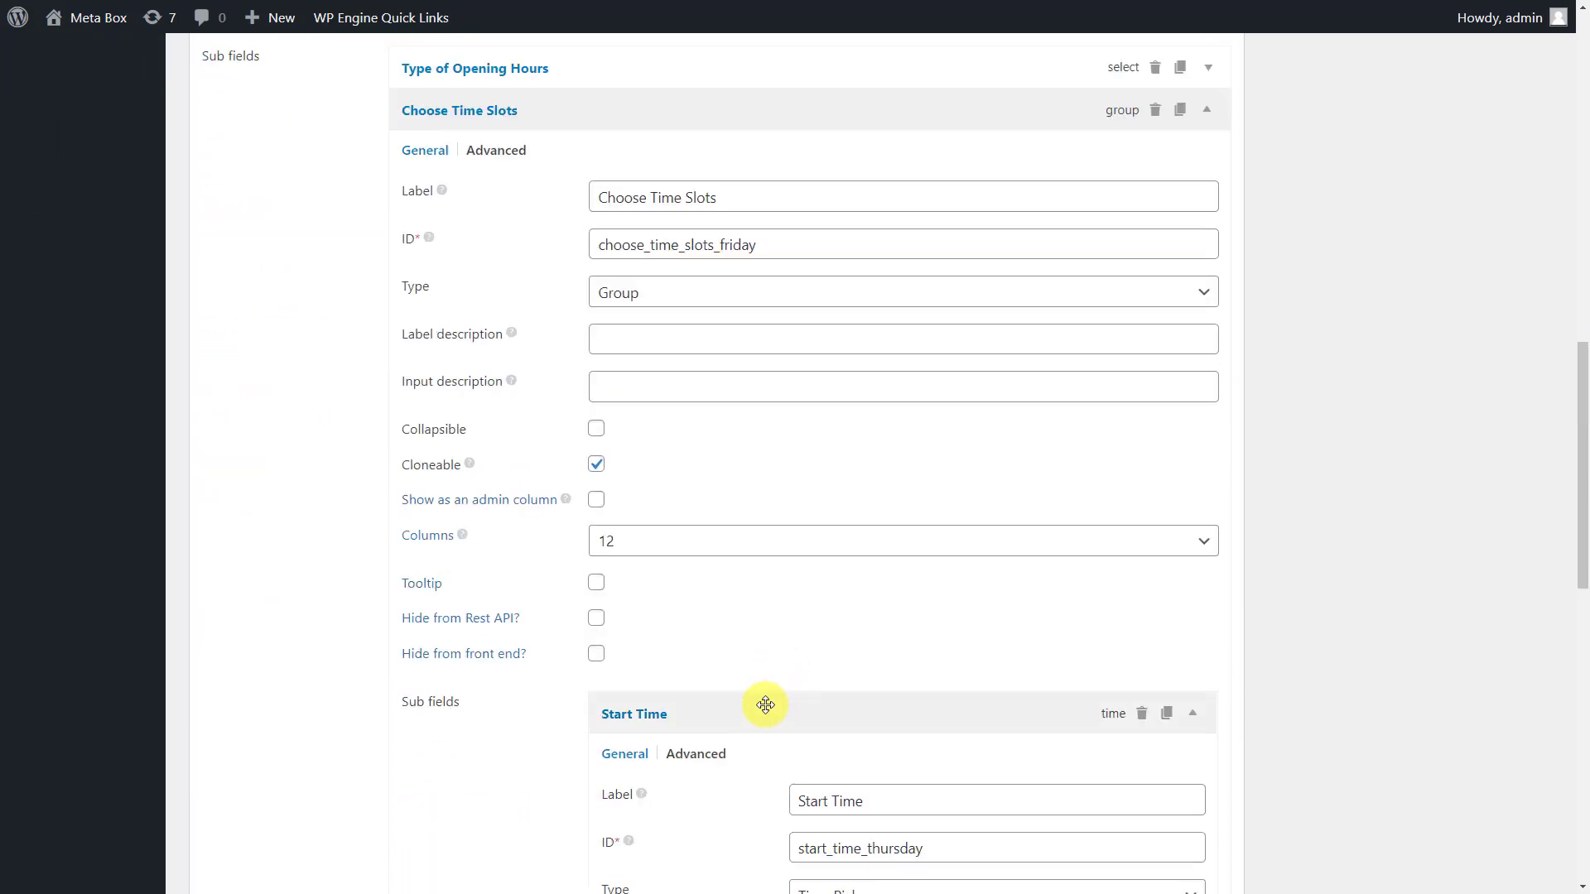
pyautogui.moveTo(861, 849); pyautogui.dragTo(916, 849)
pyautogui.write('friday')
pyautogui.click(877, 710)
pyautogui.click(846, 772)
pyautogui.scroll(-2, 857, 745)
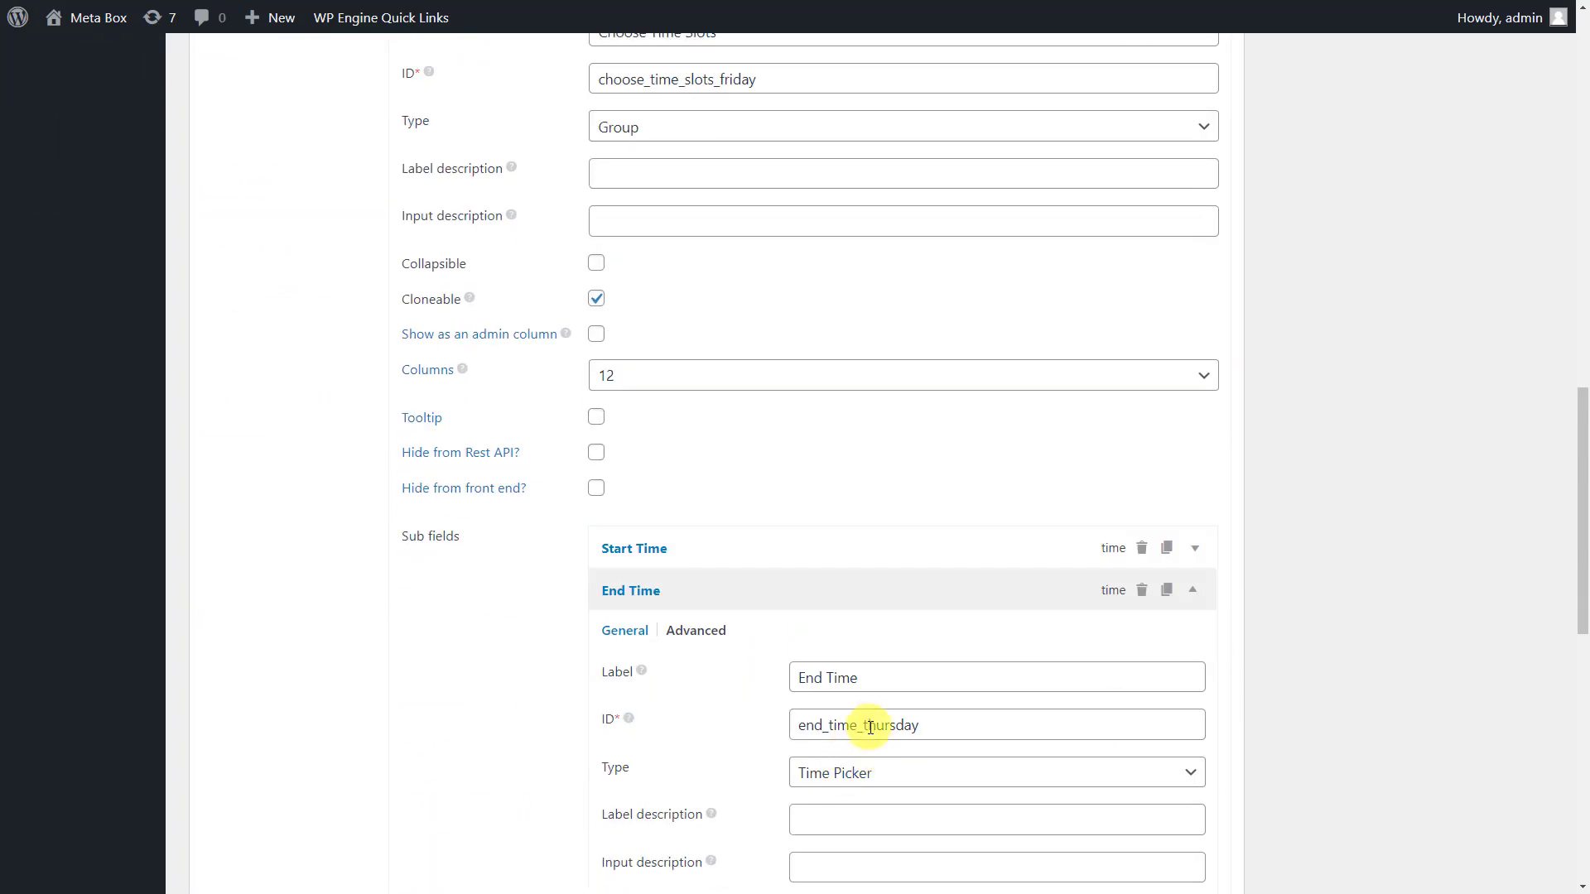
pyautogui.moveTo(863, 726); pyautogui.dragTo(927, 736)
pyautogui.click(875, 592)
# Step: Make the Friday Choose Time Slots visibility condition depend on type_of_opening_hours_friday, and collapse the Friday group
pyautogui.scroll(4, 876, 593)
pyautogui.click(496, 316)
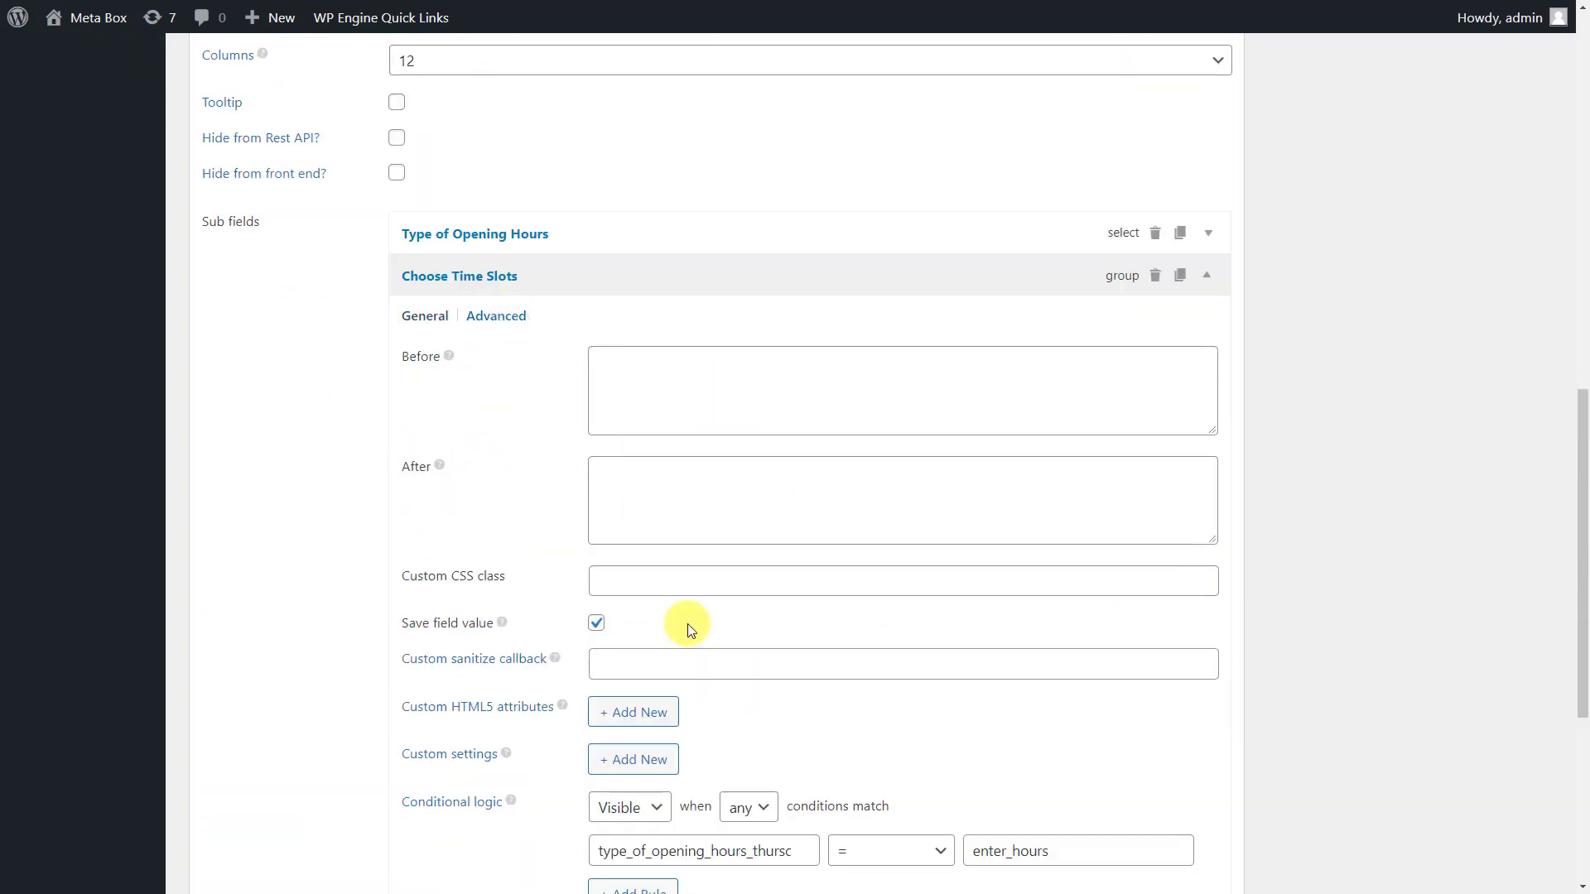
pyautogui.moveTo(751, 852); pyautogui.dragTo(823, 849)
pyautogui.hotkey('ctrl', 'v')
pyautogui.click(785, 812)
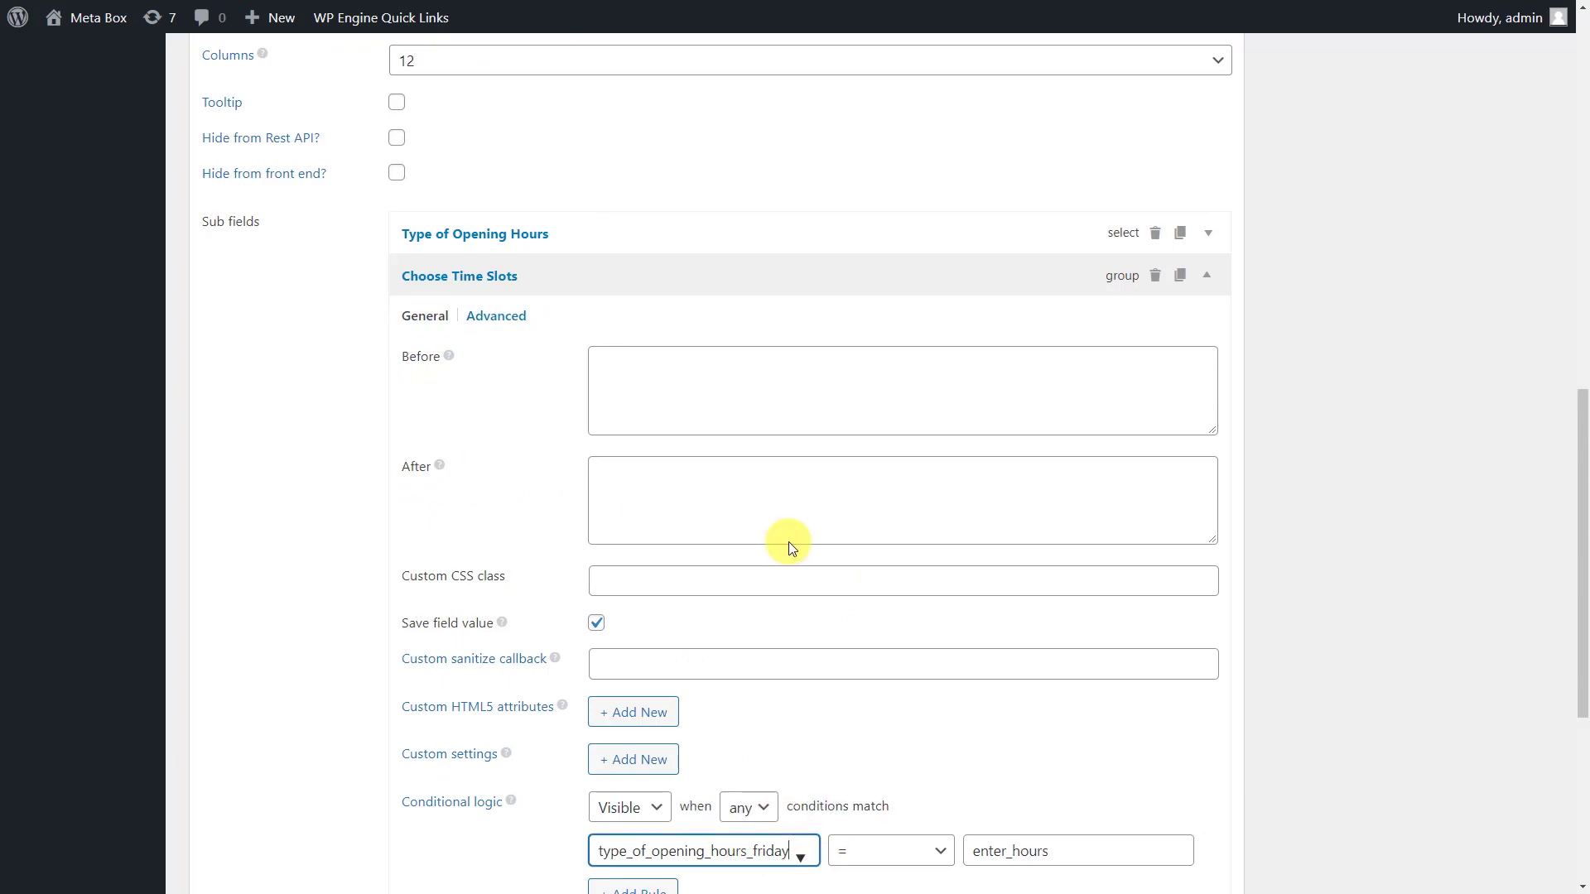
pyautogui.click(805, 283)
pyautogui.scroll(3, 804, 284)
pyautogui.click(805, 259)
# Step: Duplicate the Friday group and label the copy Saturday
pyautogui.click(1194, 615)
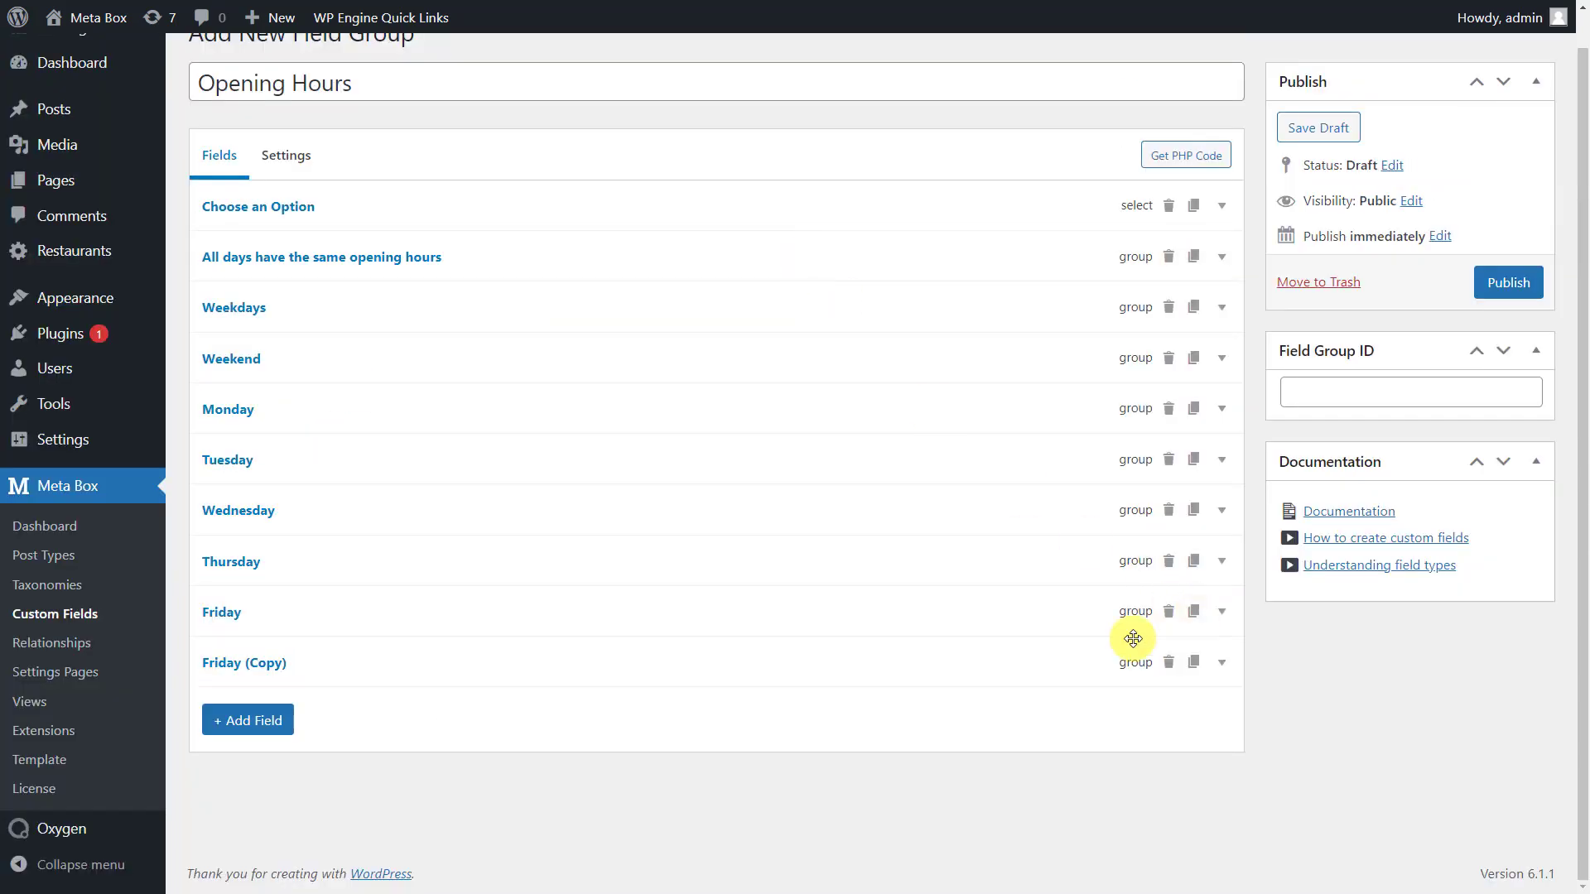
pyautogui.click(1025, 661)
pyautogui.scroll(-4, 1024, 661)
pyautogui.tripleClick(986, 379)
pyautogui.write('Satur')
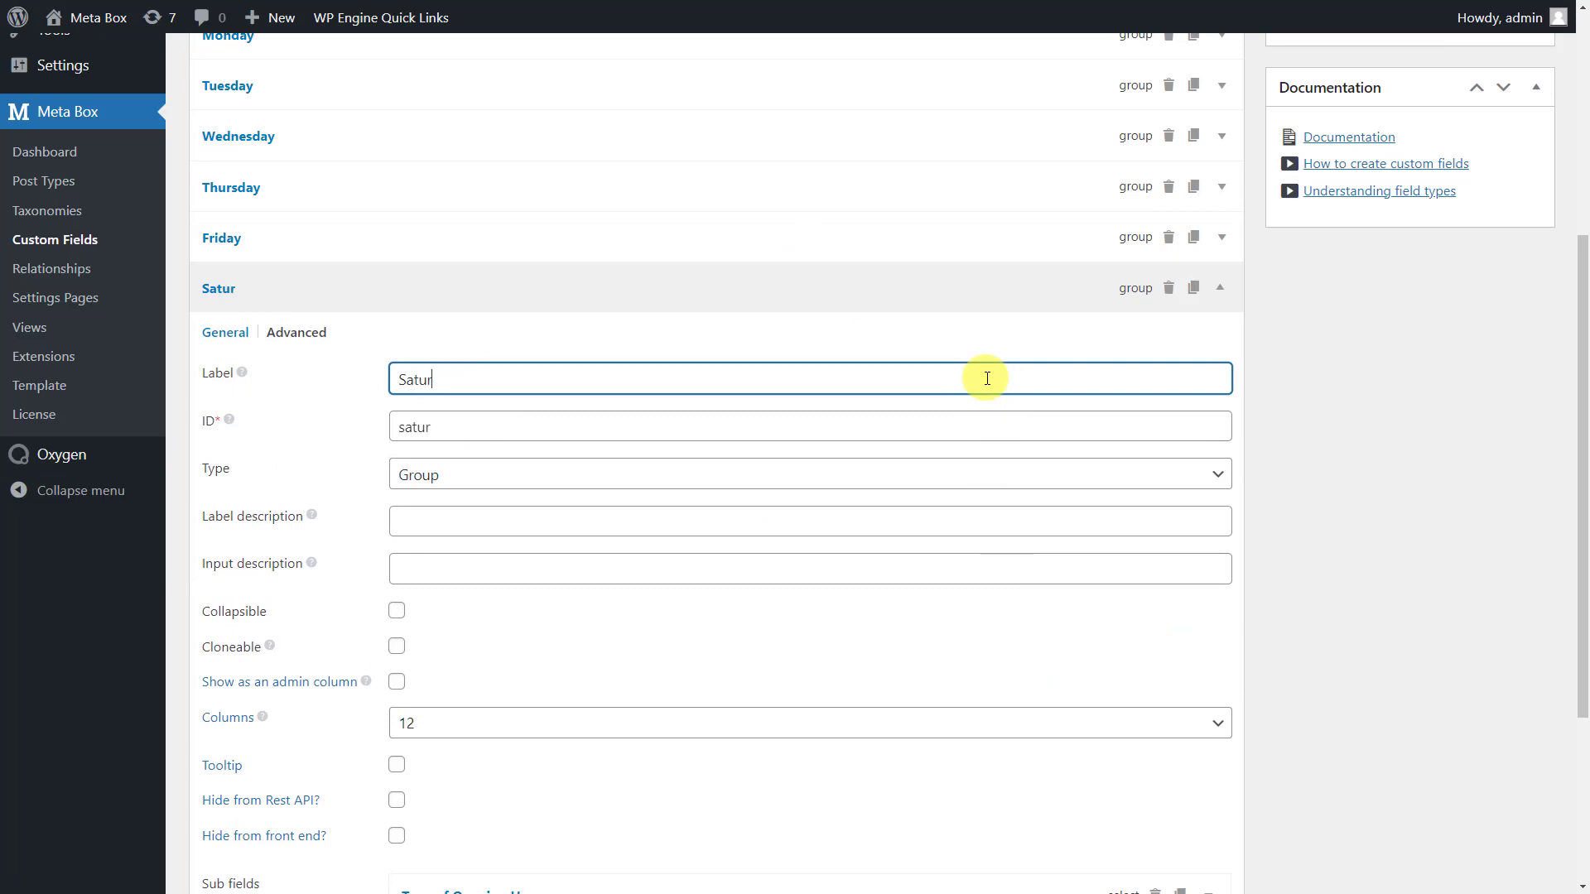
pyautogui.write('day')
# Step: Set the Saturday Type of Opening Hours and Choose Time Slots IDs to type_of_opening_hours_saturday and choose_time_slots_saturday
pyautogui.tripleClick(978, 417)
pyautogui.scroll(-4, 828, 497)
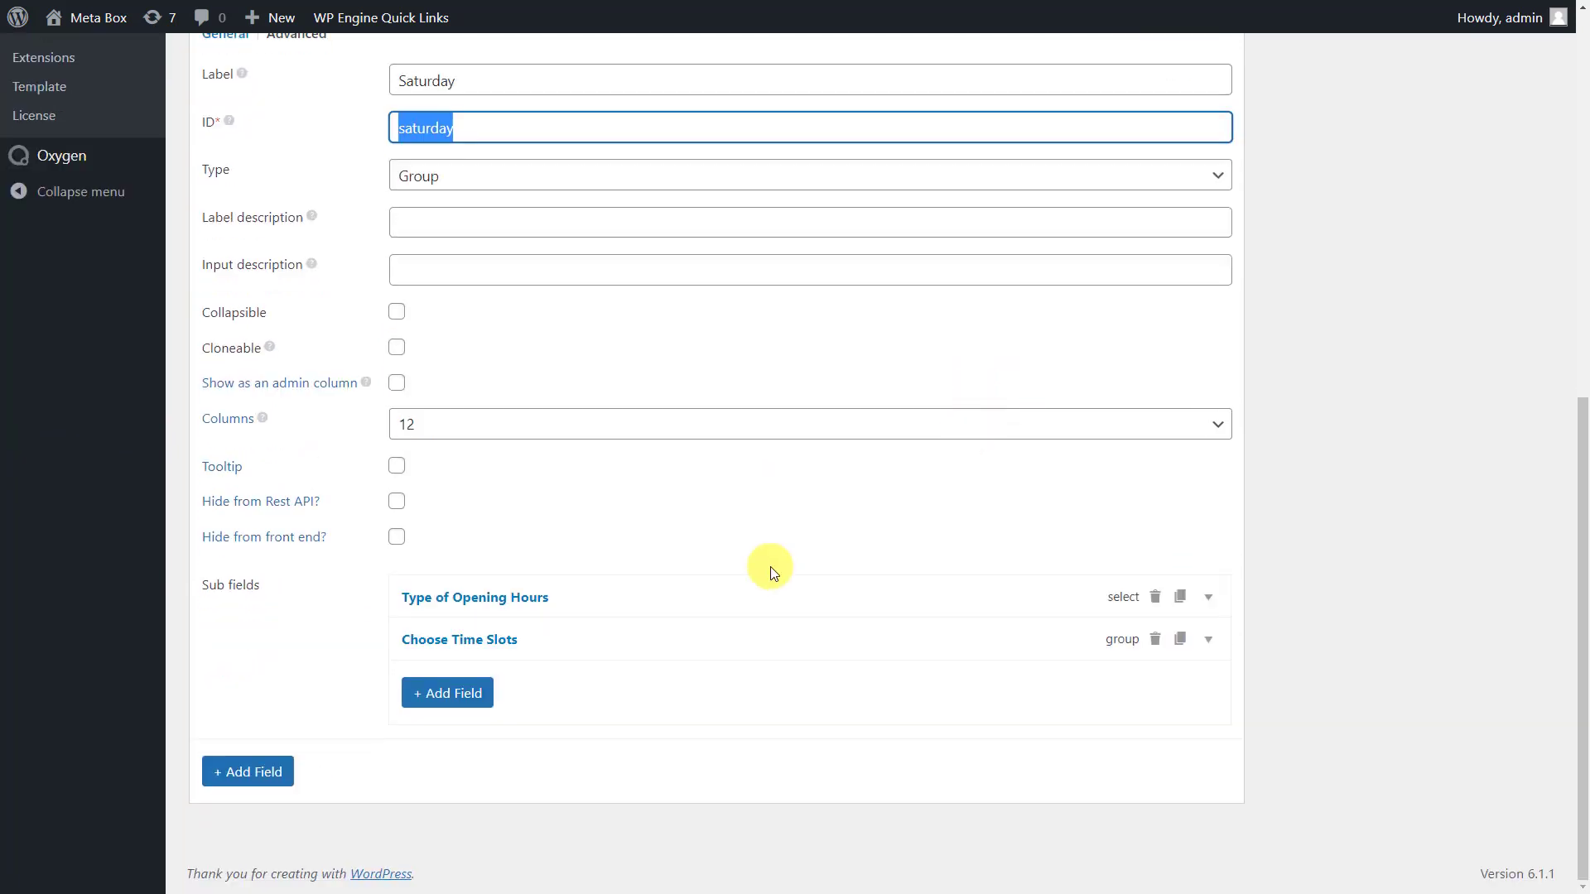
pyautogui.click(771, 595)
pyautogui.doubleClick(770, 732)
pyautogui.write('saturday')
pyautogui.click(766, 601)
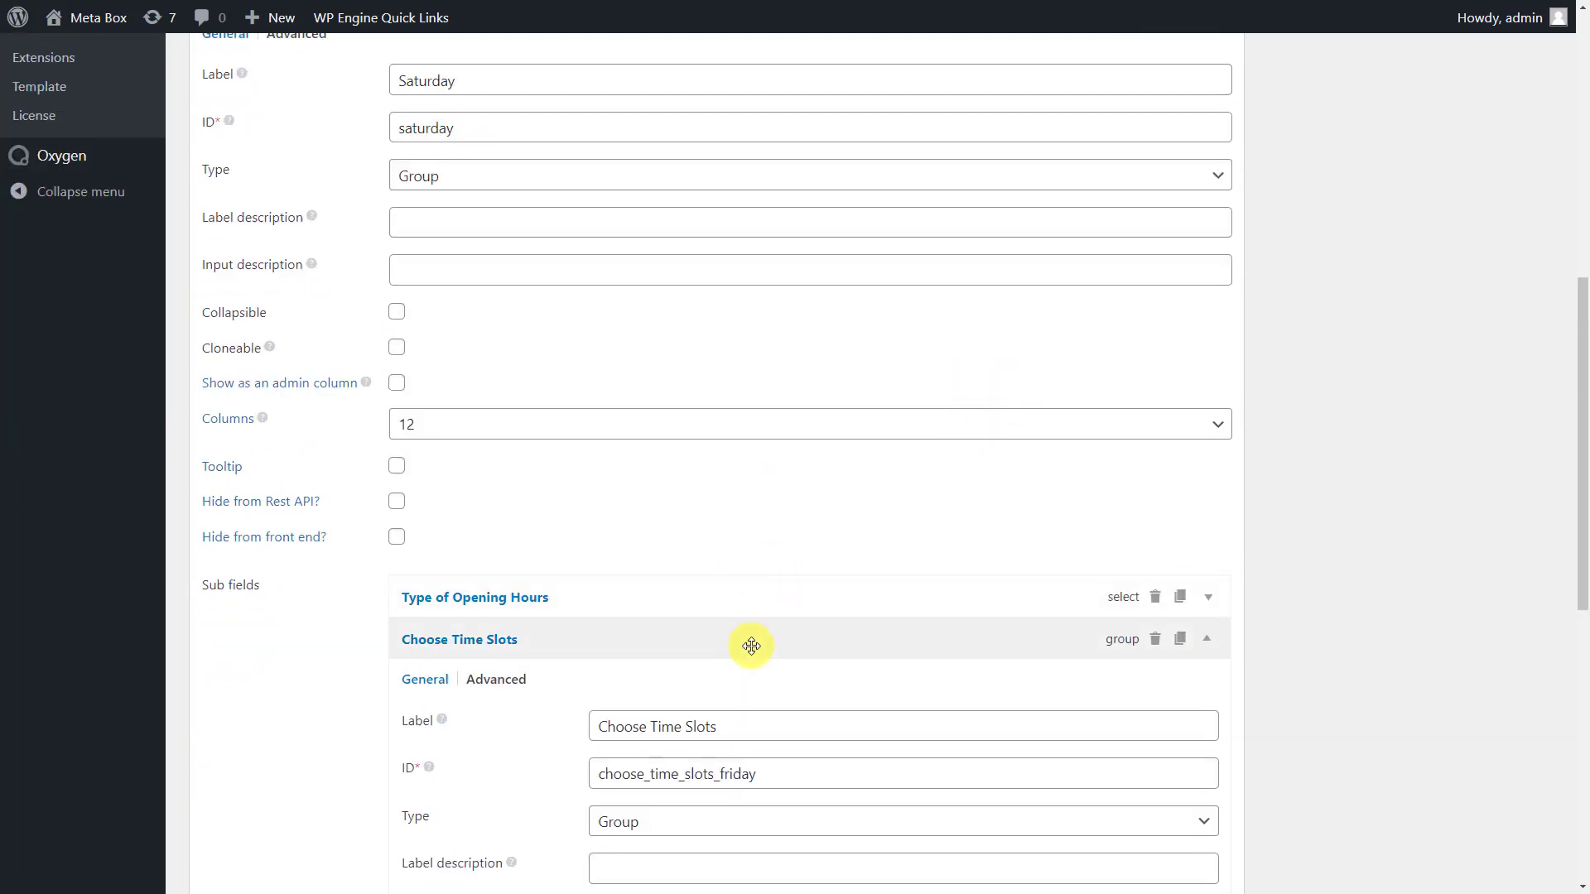
pyautogui.doubleClick(728, 768)
pyautogui.write('saturday')
# Step: Set the IDs of the Saturday Start Time and End Time sub-fields to start_time_saturday and end_time_saturday
pyautogui.scroll(-7, 720, 784)
pyautogui.doubleClick(876, 797)
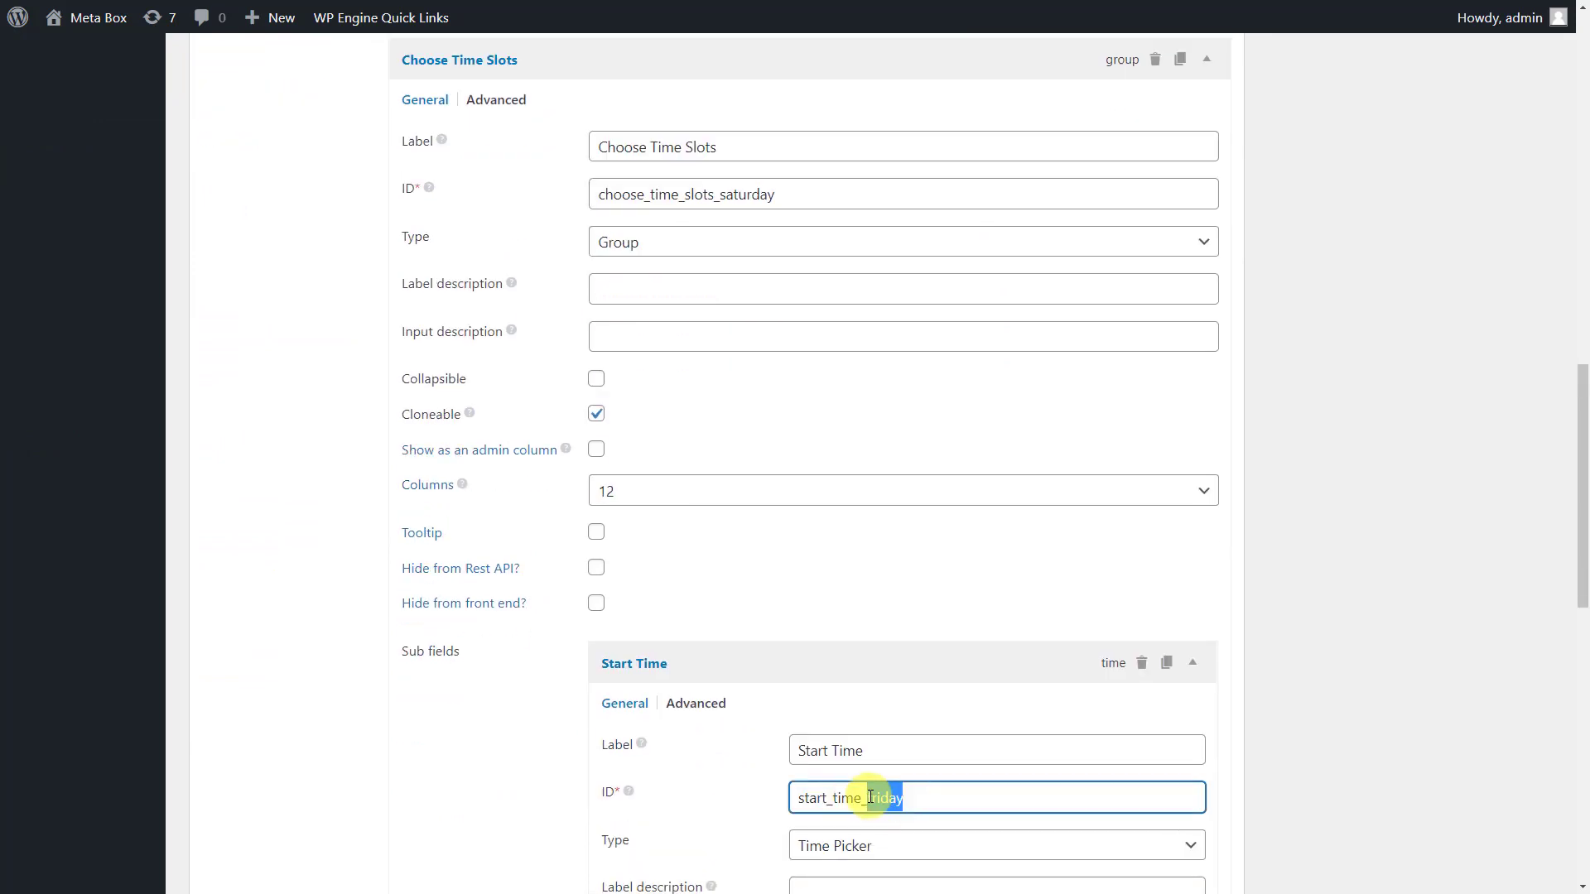
pyautogui.write('saturday')
pyautogui.click(880, 654)
pyautogui.scroll(-1, 884, 637)
pyautogui.click(887, 624)
pyautogui.doubleClick(865, 757)
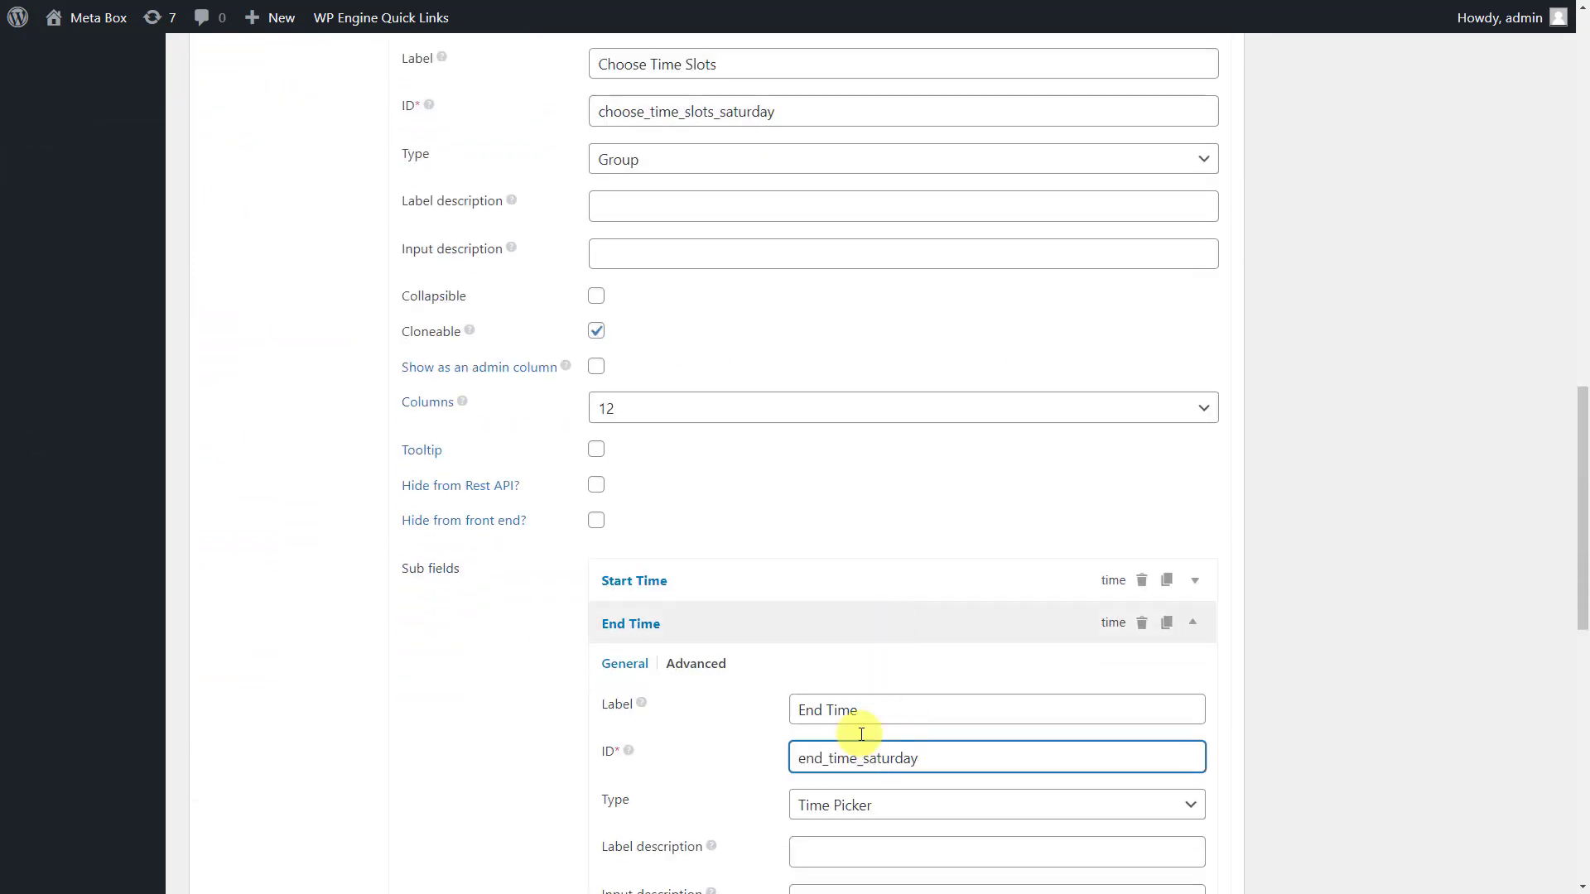
pyautogui.write('saturday')
pyautogui.click(848, 624)
# Step: Make the Saturday Choose Time Slots visibility condition depend on type_of_opening_hours_saturday, and collapse the Saturday group
pyautogui.scroll(4, 805, 306)
pyautogui.click(805, 307)
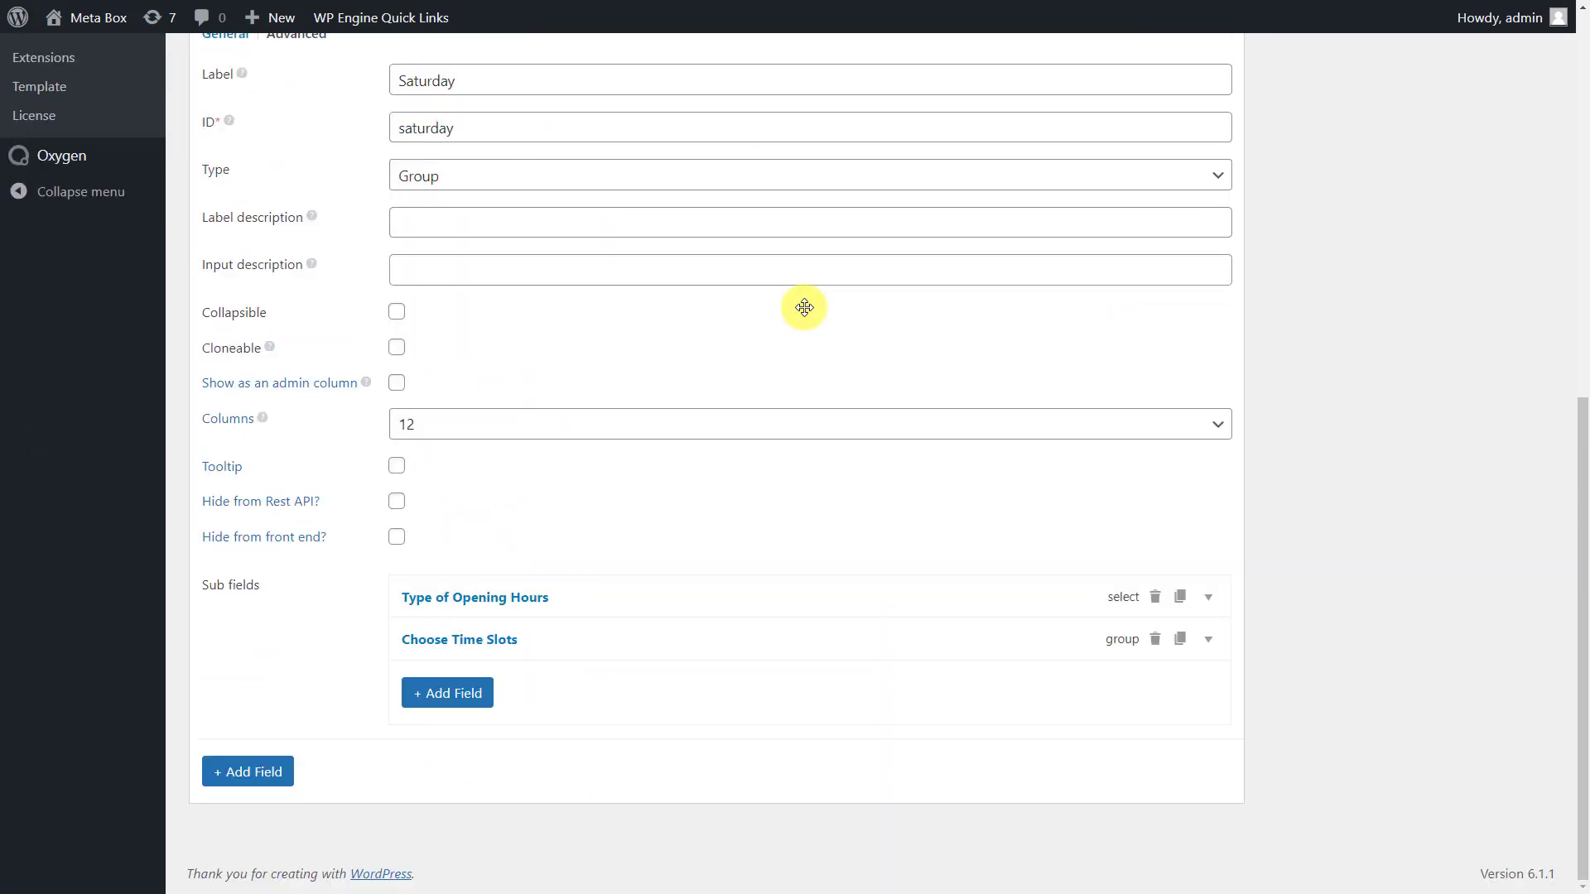
pyautogui.click(711, 639)
pyautogui.scroll(-4, 711, 643)
pyautogui.click(496, 344)
pyautogui.scroll(-2, 756, 711)
pyautogui.moveTo(756, 714); pyautogui.dragTo(805, 704)
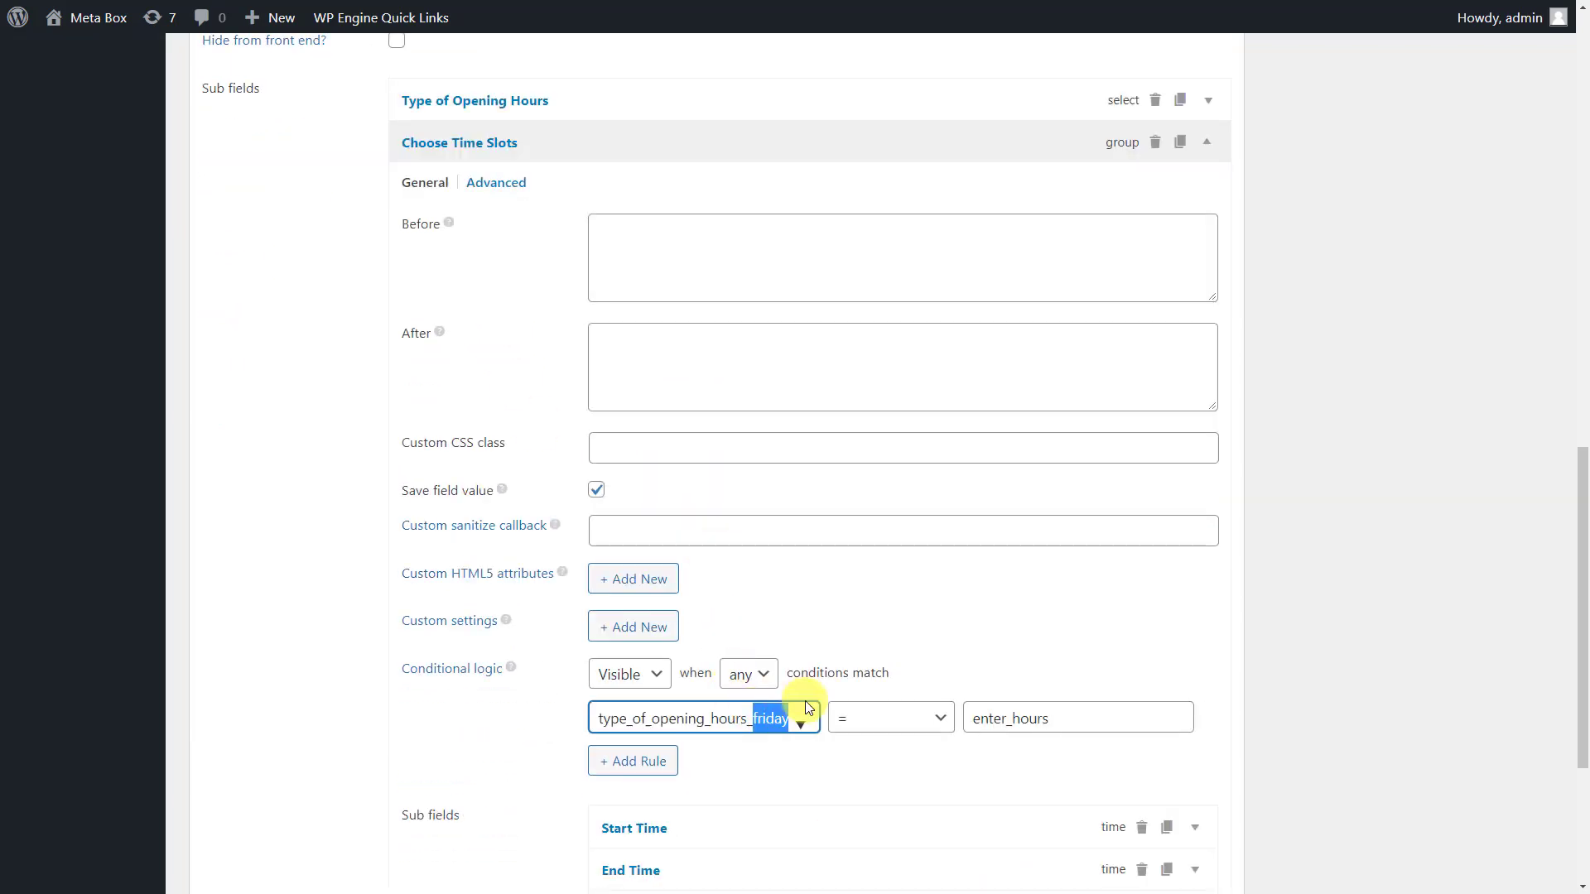
pyautogui.write('saturday')
pyautogui.scroll(4, 779, 704)
pyautogui.click(732, 474)
pyautogui.scroll(4, 728, 463)
pyautogui.click(722, 324)
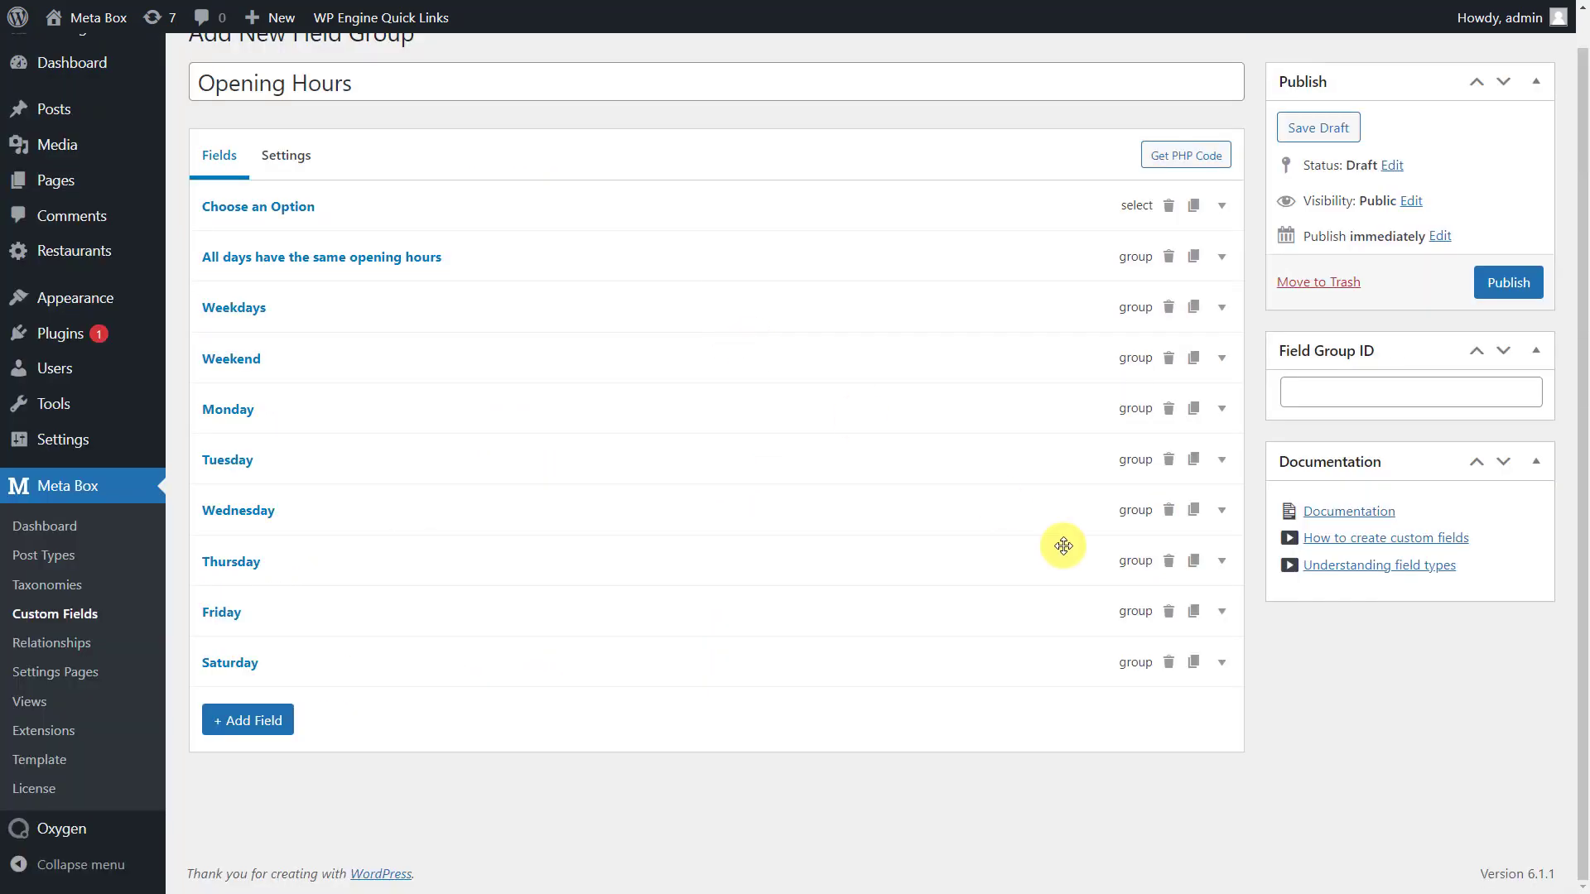
# Step: Duplicate the Saturday group and label the copy Sunday
pyautogui.click(1194, 663)
pyautogui.click(1068, 707)
pyautogui.scroll(-4, 911, 696)
pyautogui.tripleClick(832, 463)
pyautogui.write('Sunday')
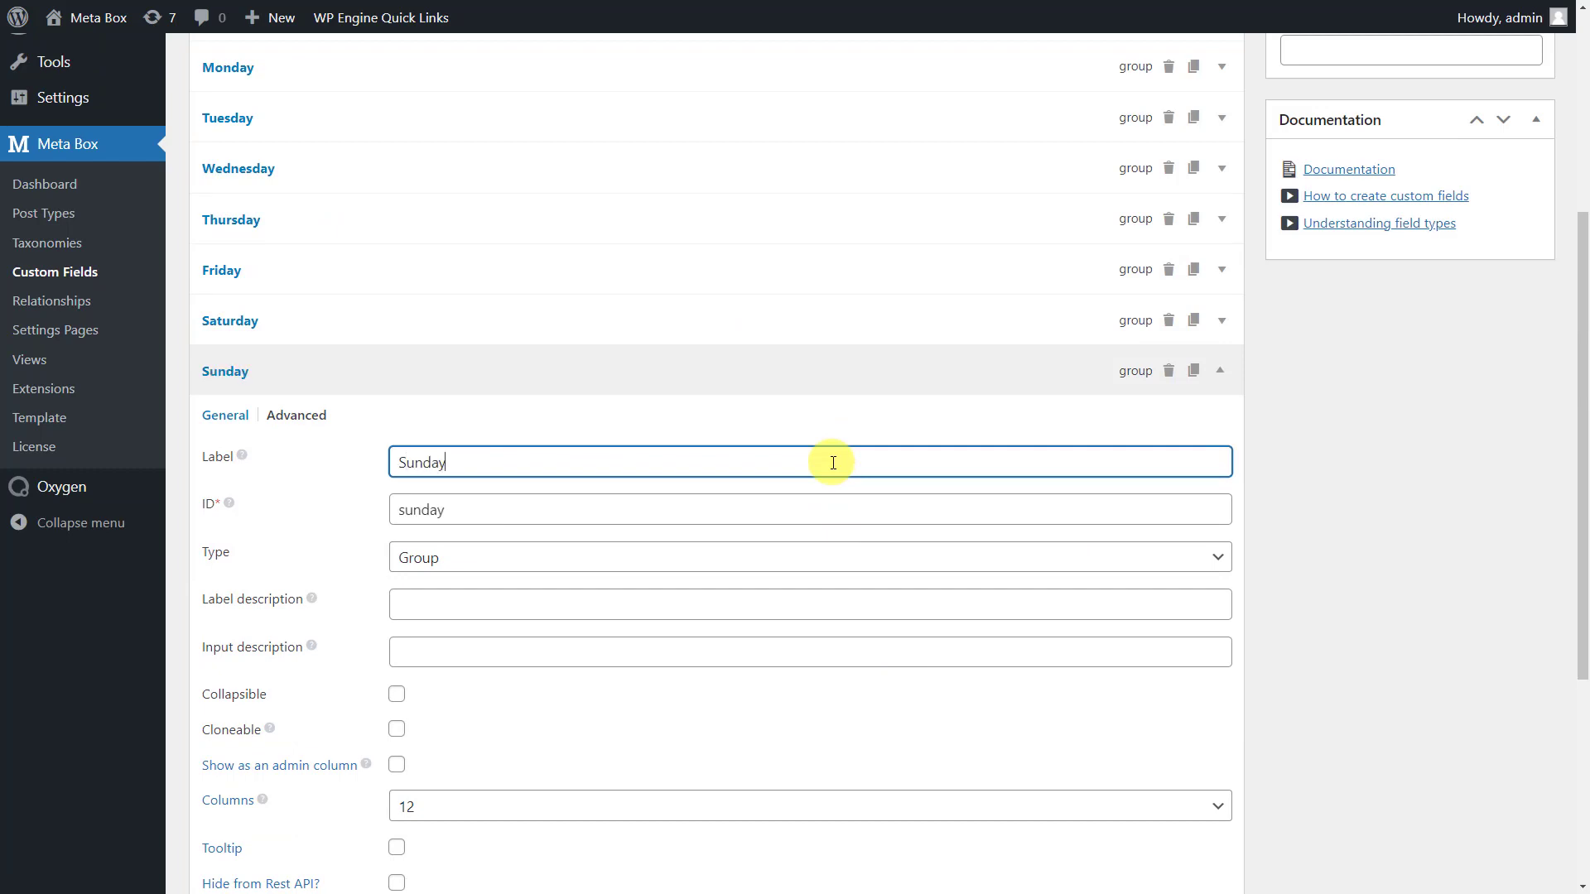
# Step: Set the Sunday Type of Opening Hours and Choose Time Slots IDs to type_of_opening_hours_sunday and choose_time_slots_sunday
pyautogui.click(827, 508)
pyautogui.doubleClick(827, 508)
pyautogui.hotkey('ctrl', 'c')
pyautogui.scroll(-5, 827, 497)
pyautogui.moveTo(808, 732); pyautogui.dragTo(755, 735)
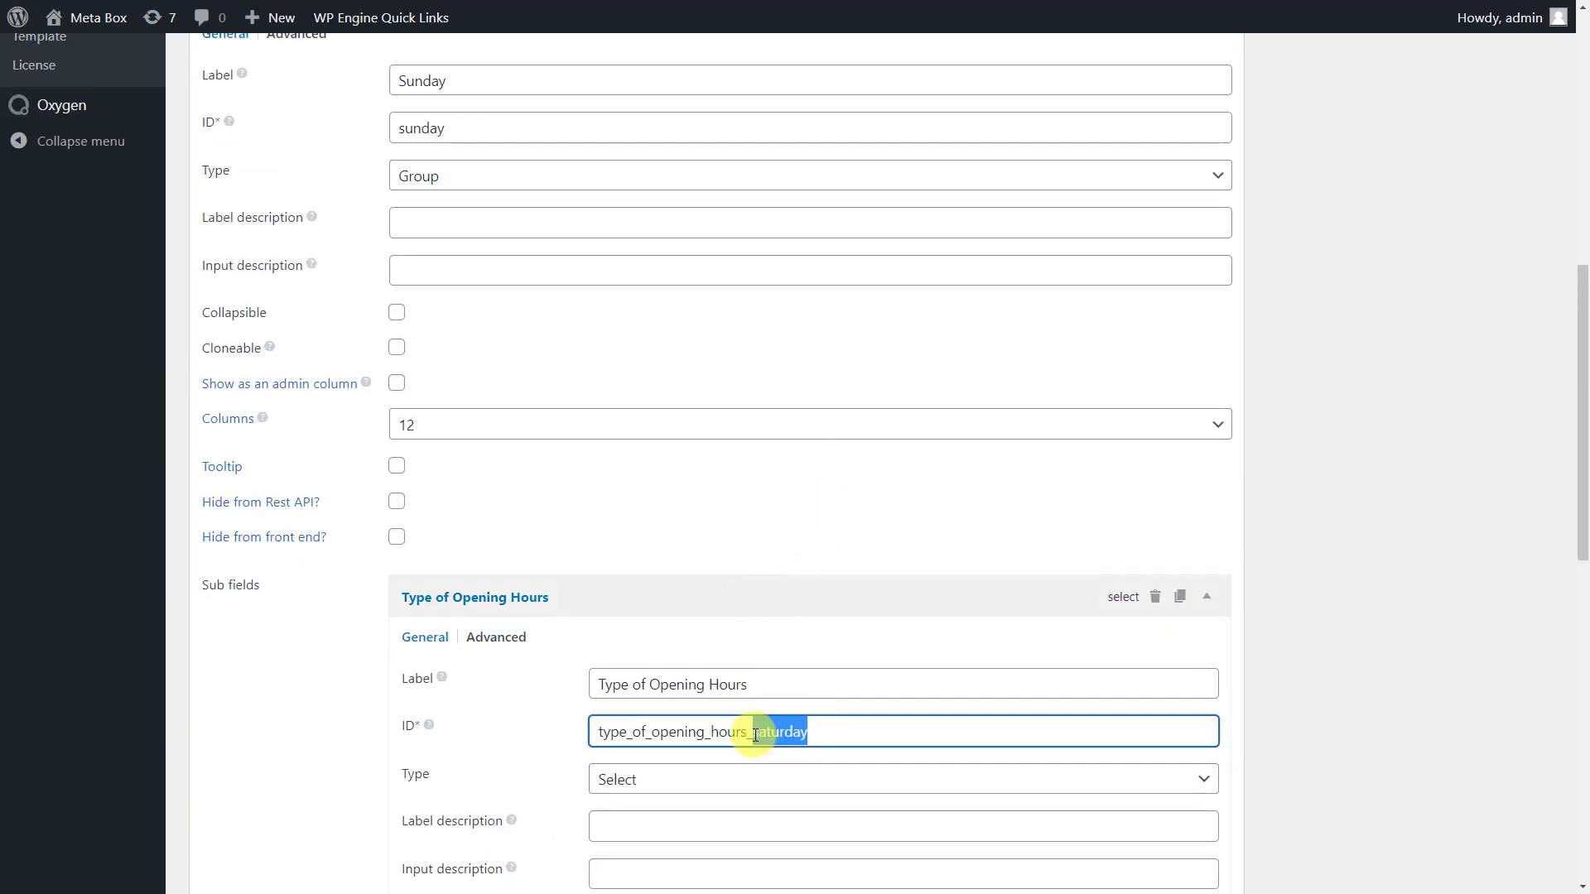
pyautogui.hotkey('ctrl', 'v')
pyautogui.click(717, 593)
pyautogui.click(583, 645)
pyautogui.scroll(-2, 585, 645)
pyautogui.moveTo(719, 611); pyautogui.dragTo(792, 608)
pyautogui.hotkey('ctrl', 'v')
pyautogui.scroll(-1, 792, 609)
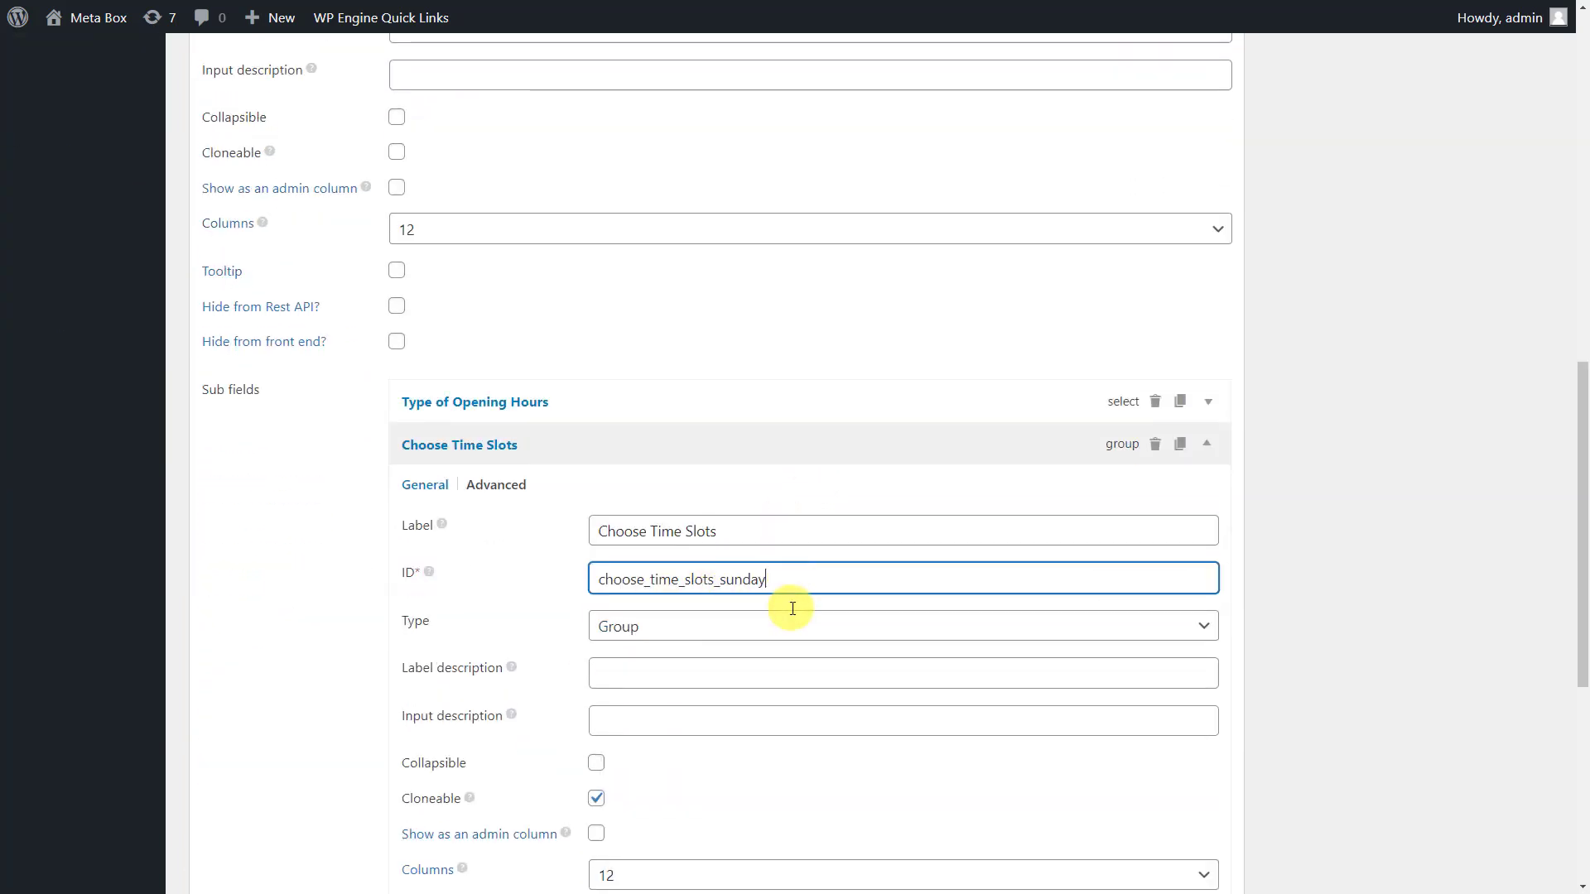
# Step: Change the day suffix to sunday in the IDs of the Sunday group's Start Time and End Time sub-fields
pyautogui.scroll(-5, 792, 608)
pyautogui.click(778, 662)
pyautogui.moveTo(867, 799); pyautogui.dragTo(922, 837)
pyautogui.click(887, 668)
pyautogui.click(858, 706)
pyautogui.hotkey('ctrl', 'v')
# Step: Make the Sunday Choose Time Slots visibility condition depend on type_of_opening_hours_sunday, and collapse the Sunday group
pyautogui.scroll(4, 743, 628)
pyautogui.click(496, 432)
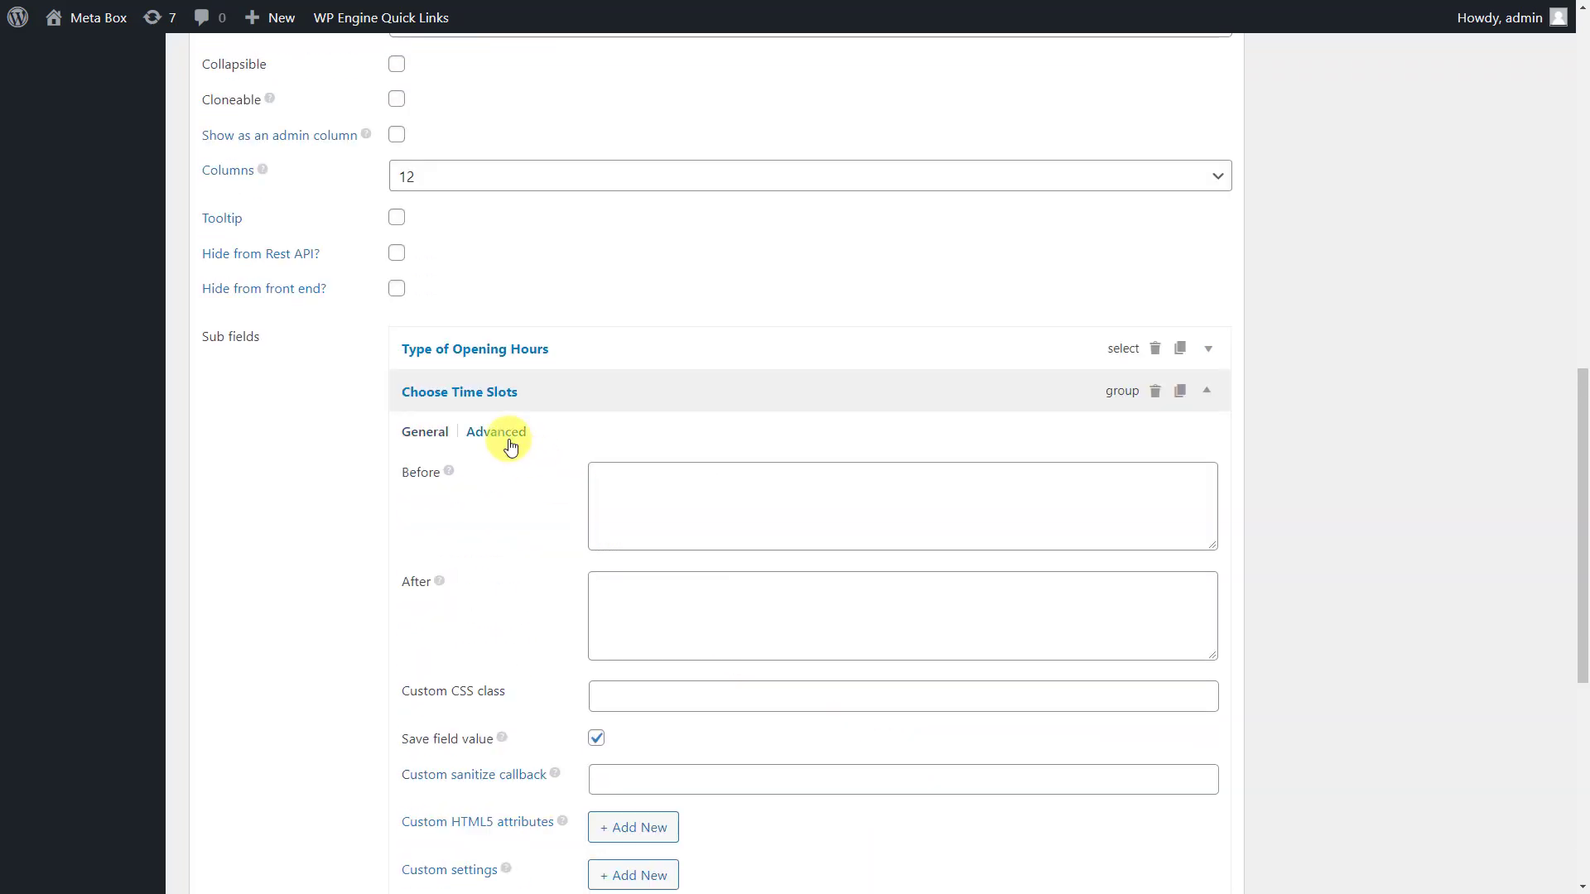
pyautogui.scroll(-5, 737, 534)
pyautogui.moveTo(760, 555); pyautogui.dragTo(796, 545)
pyautogui.hotkey('ctrl', 'v')
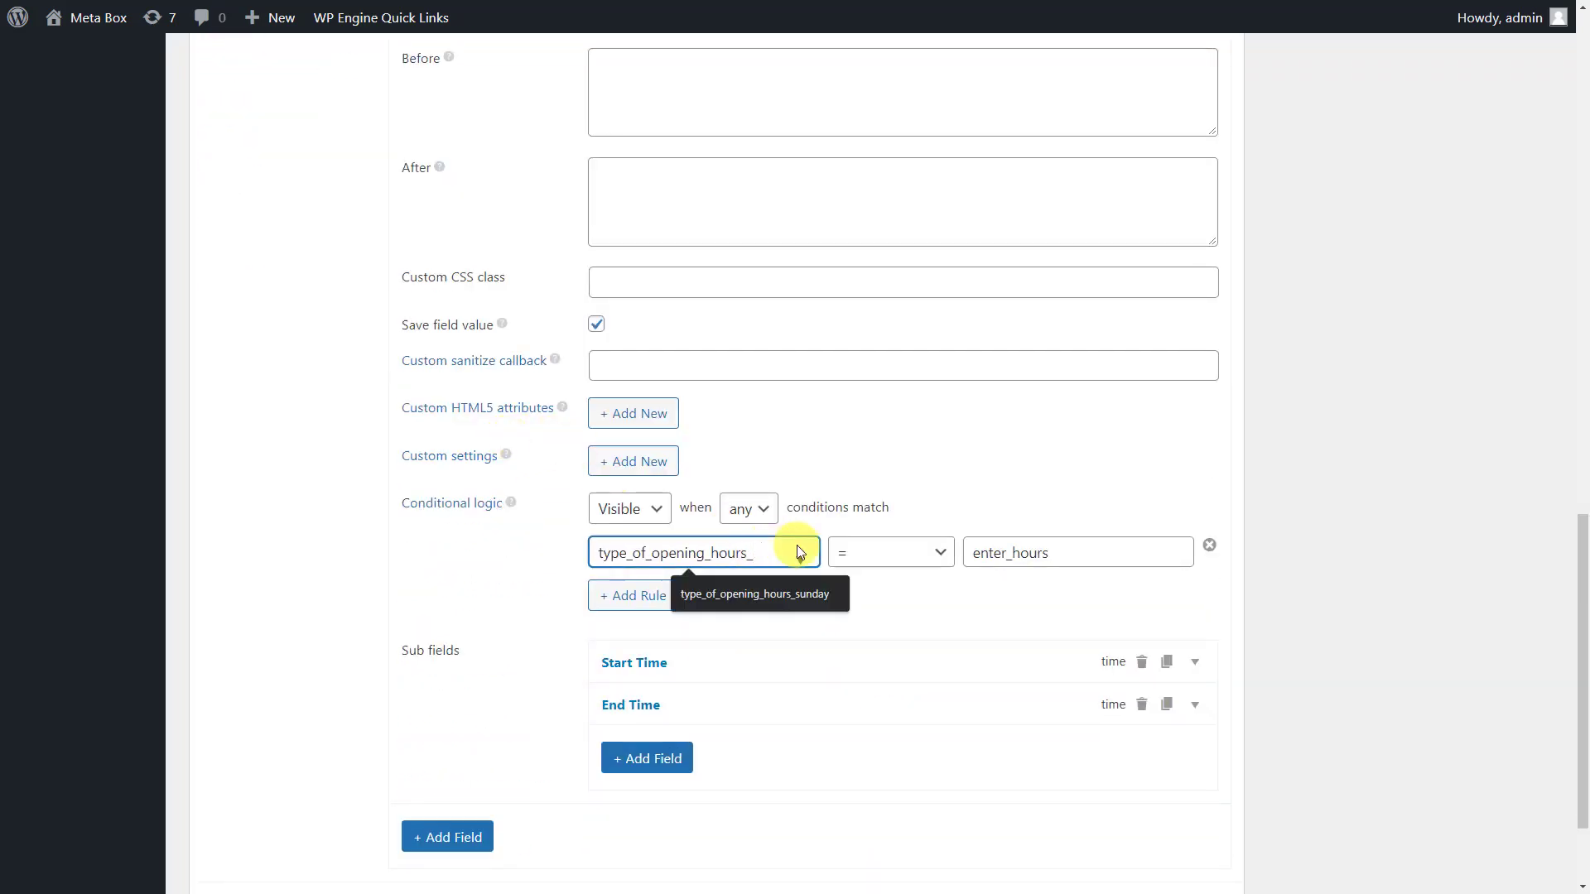
pyautogui.scroll(5, 866, 593)
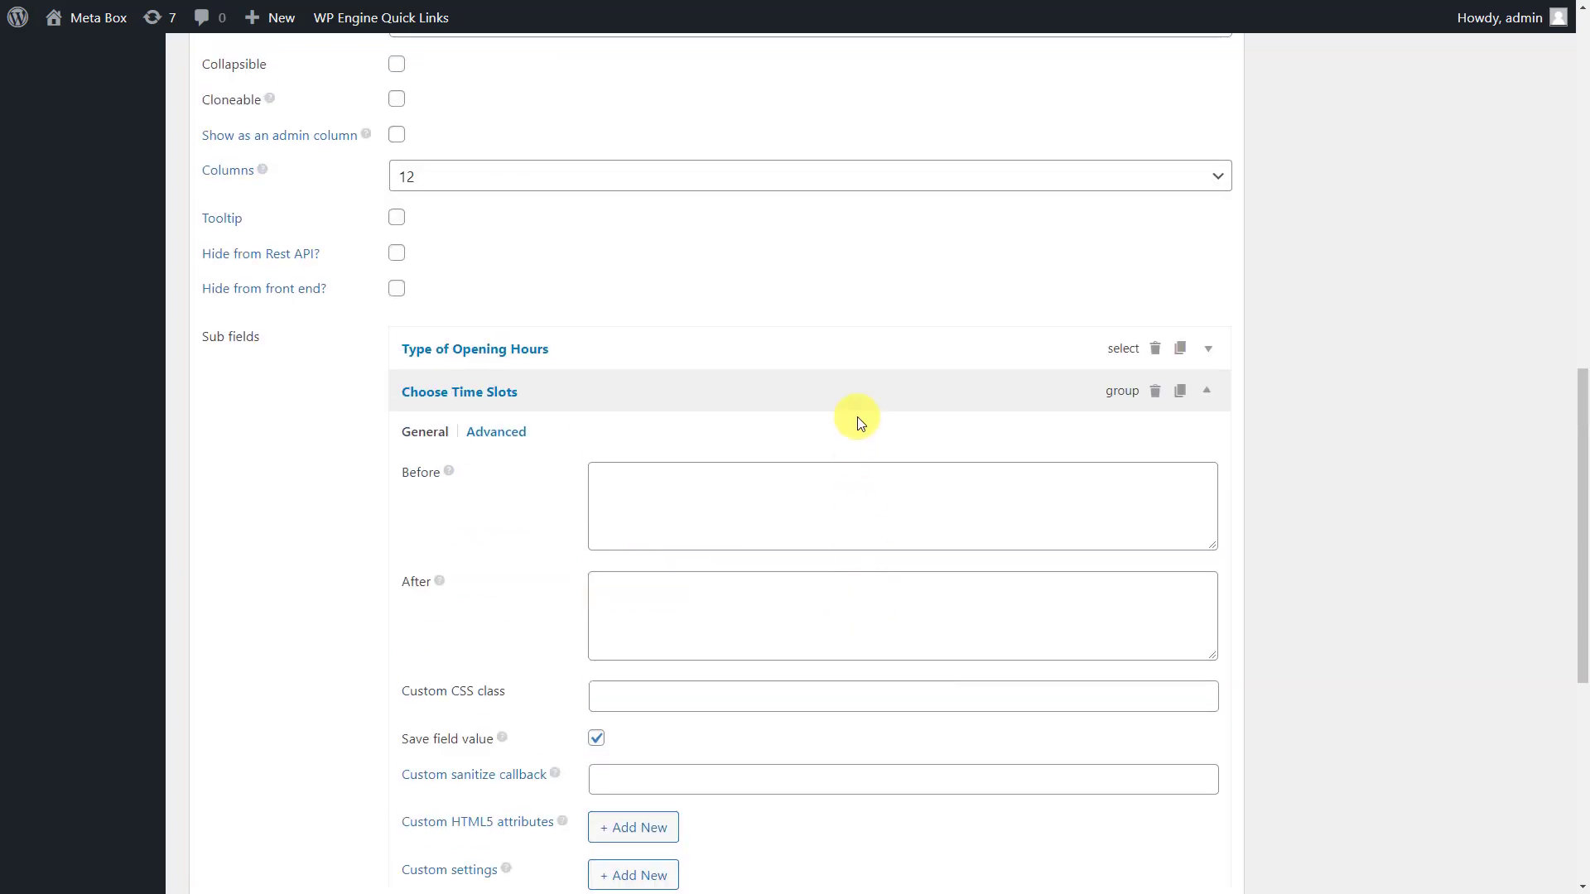
pyautogui.click(856, 398)
pyautogui.scroll(4, 853, 357)
pyautogui.click(853, 320)
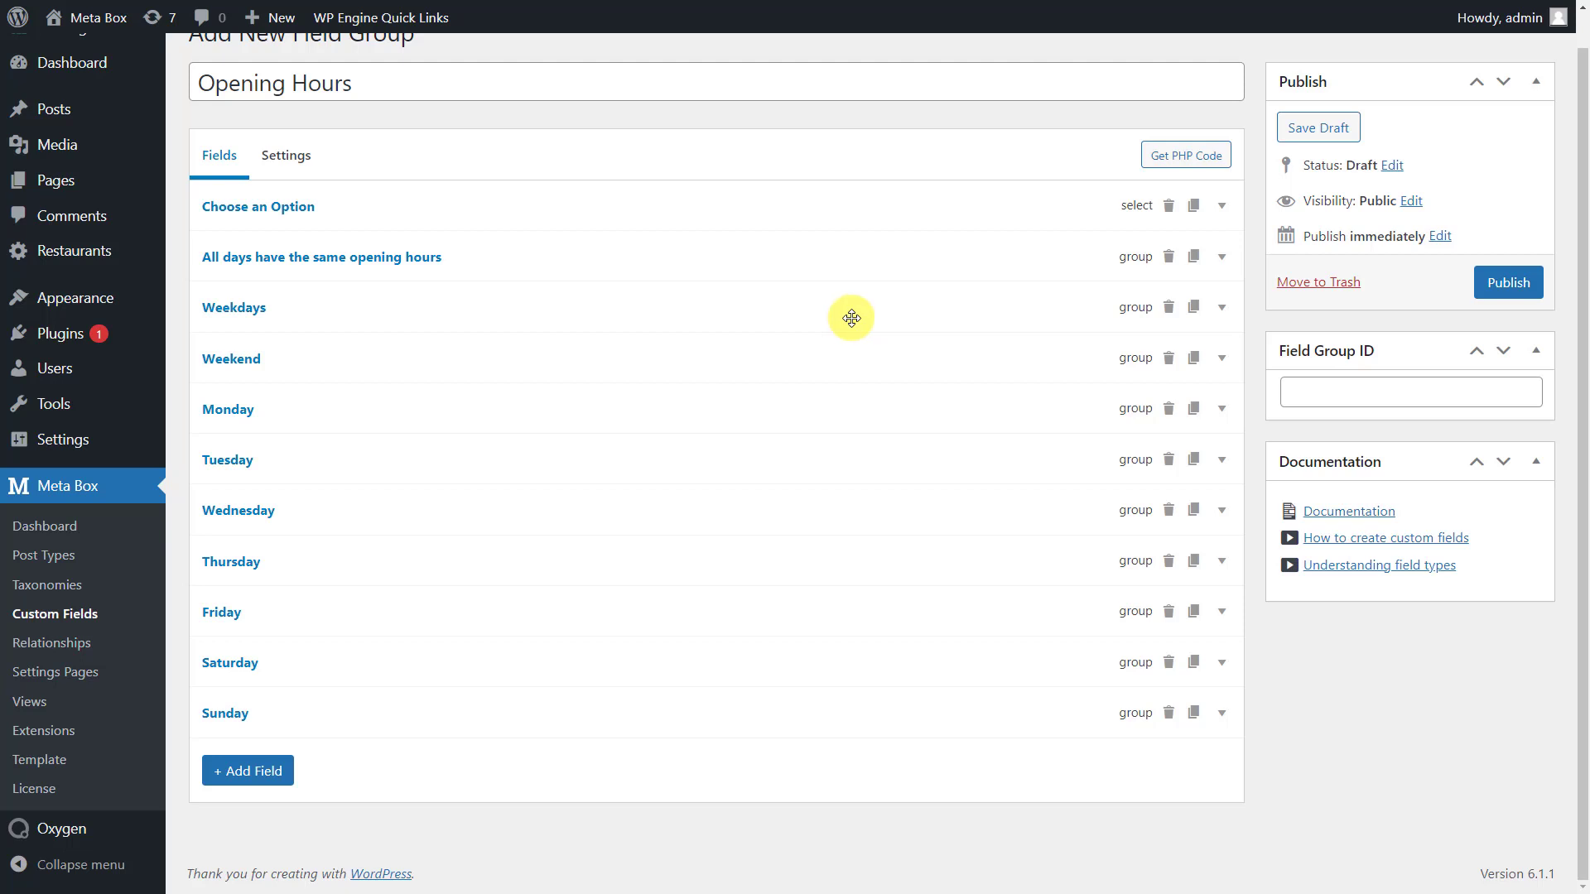
# Step: Set the Opening Hours field group's location to the Restaurant post type instead of Post, and publish the group
pyautogui.click(290, 170)
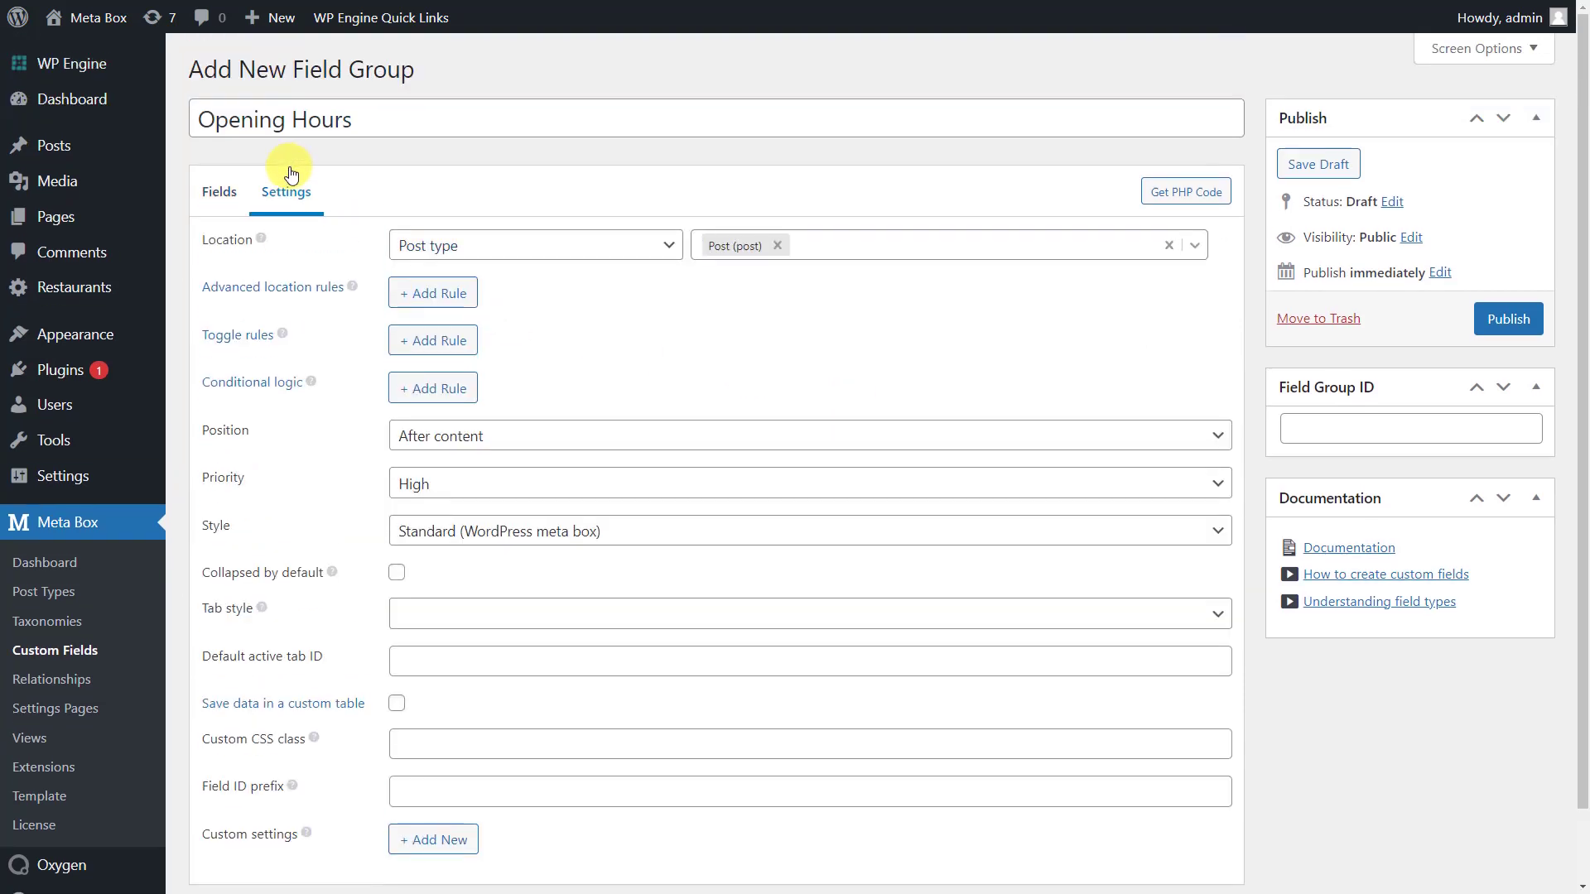
pyautogui.click(777, 245)
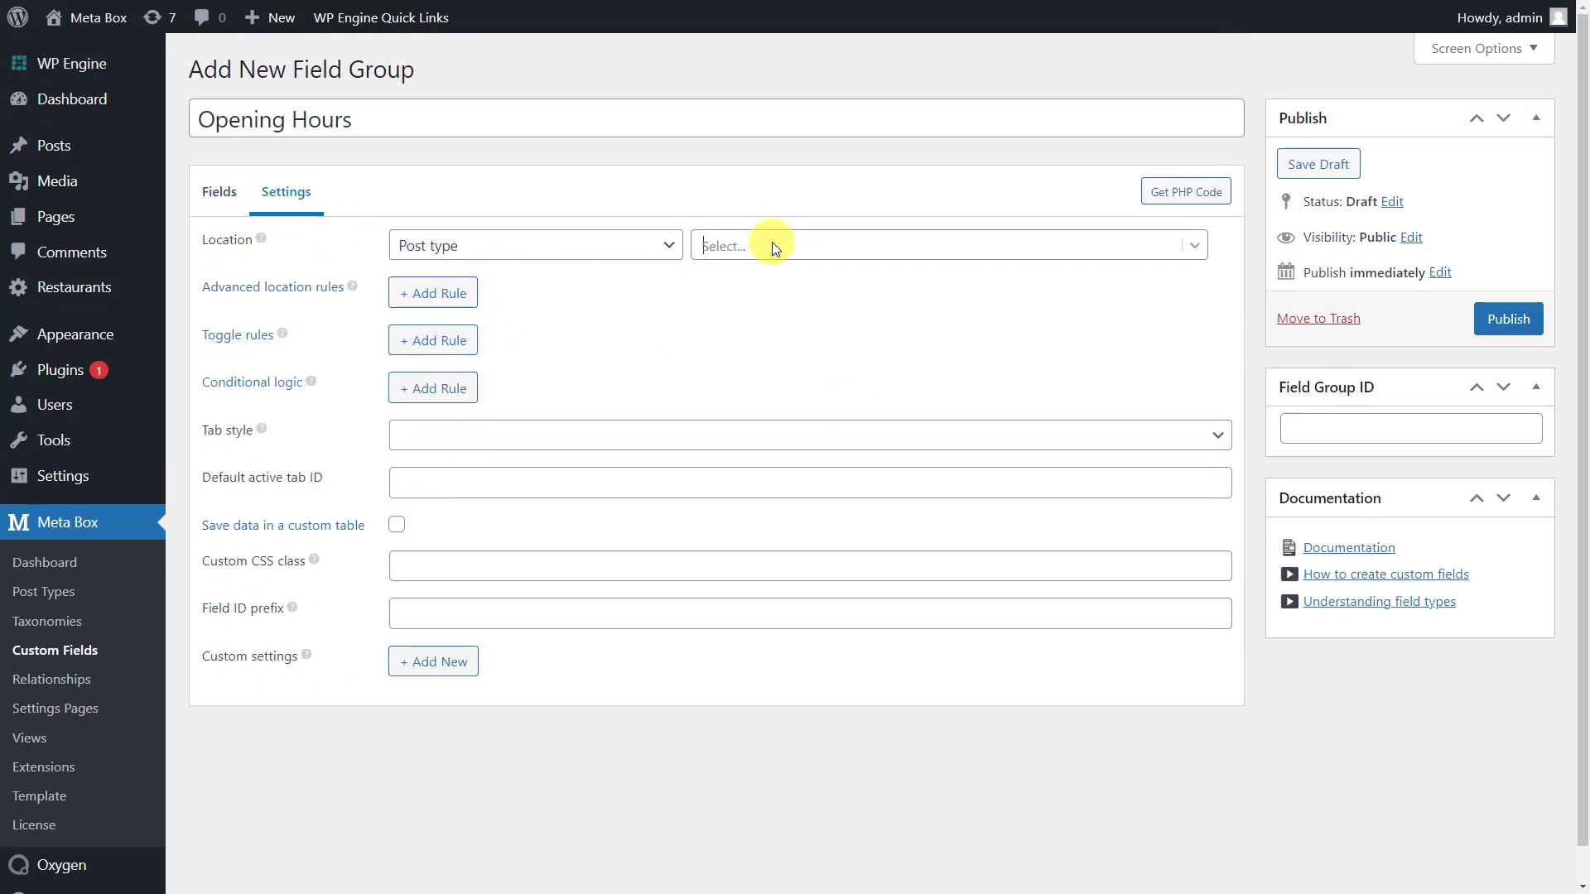
pyautogui.click(884, 403)
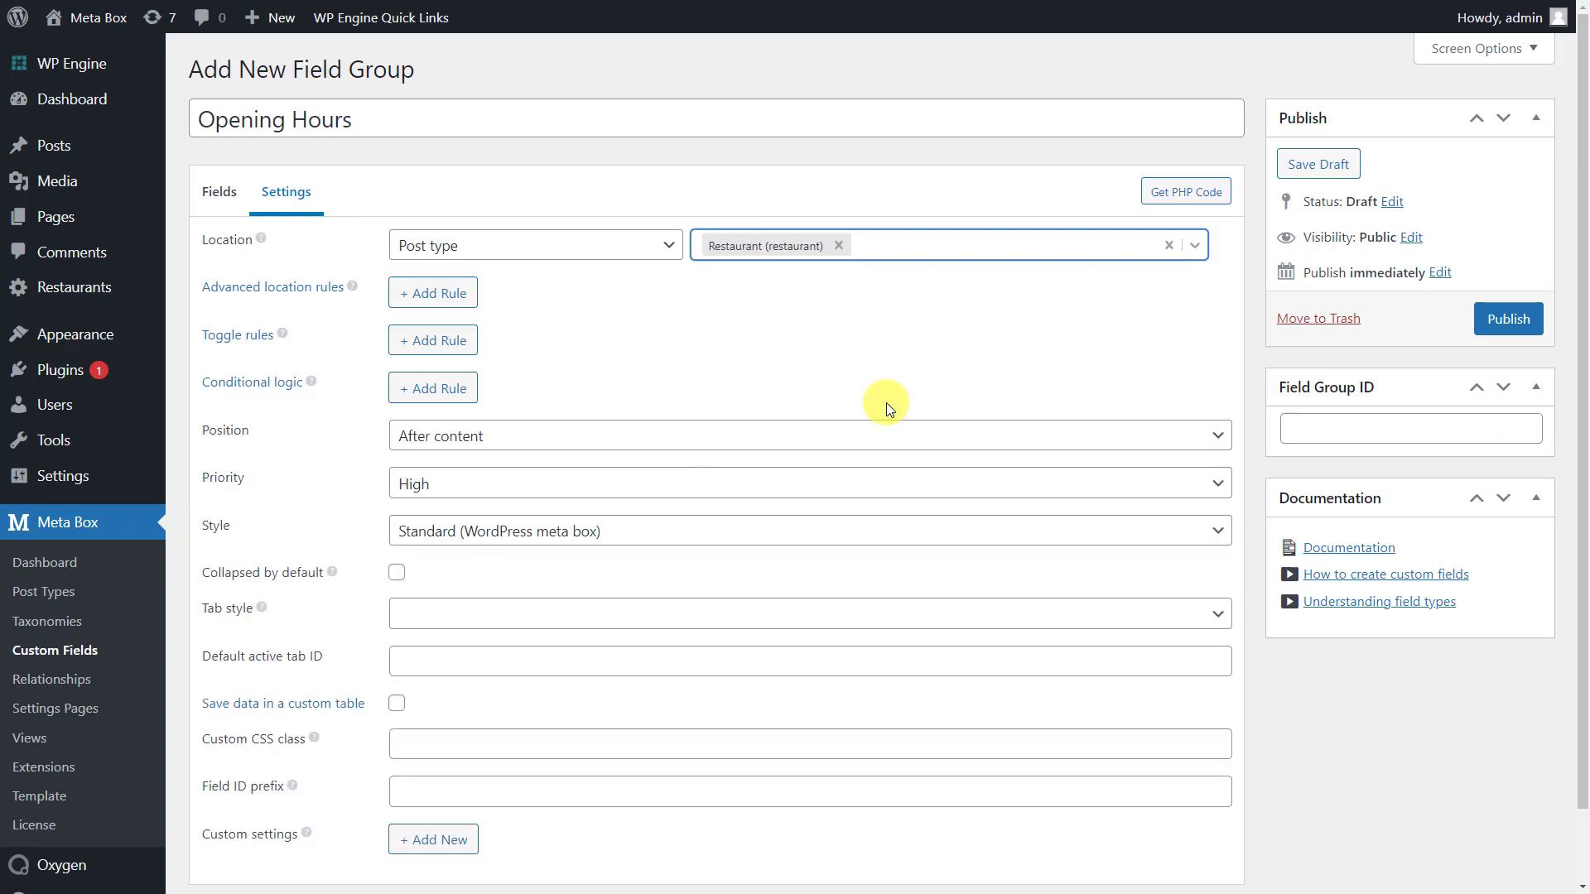
pyautogui.click(1490, 320)
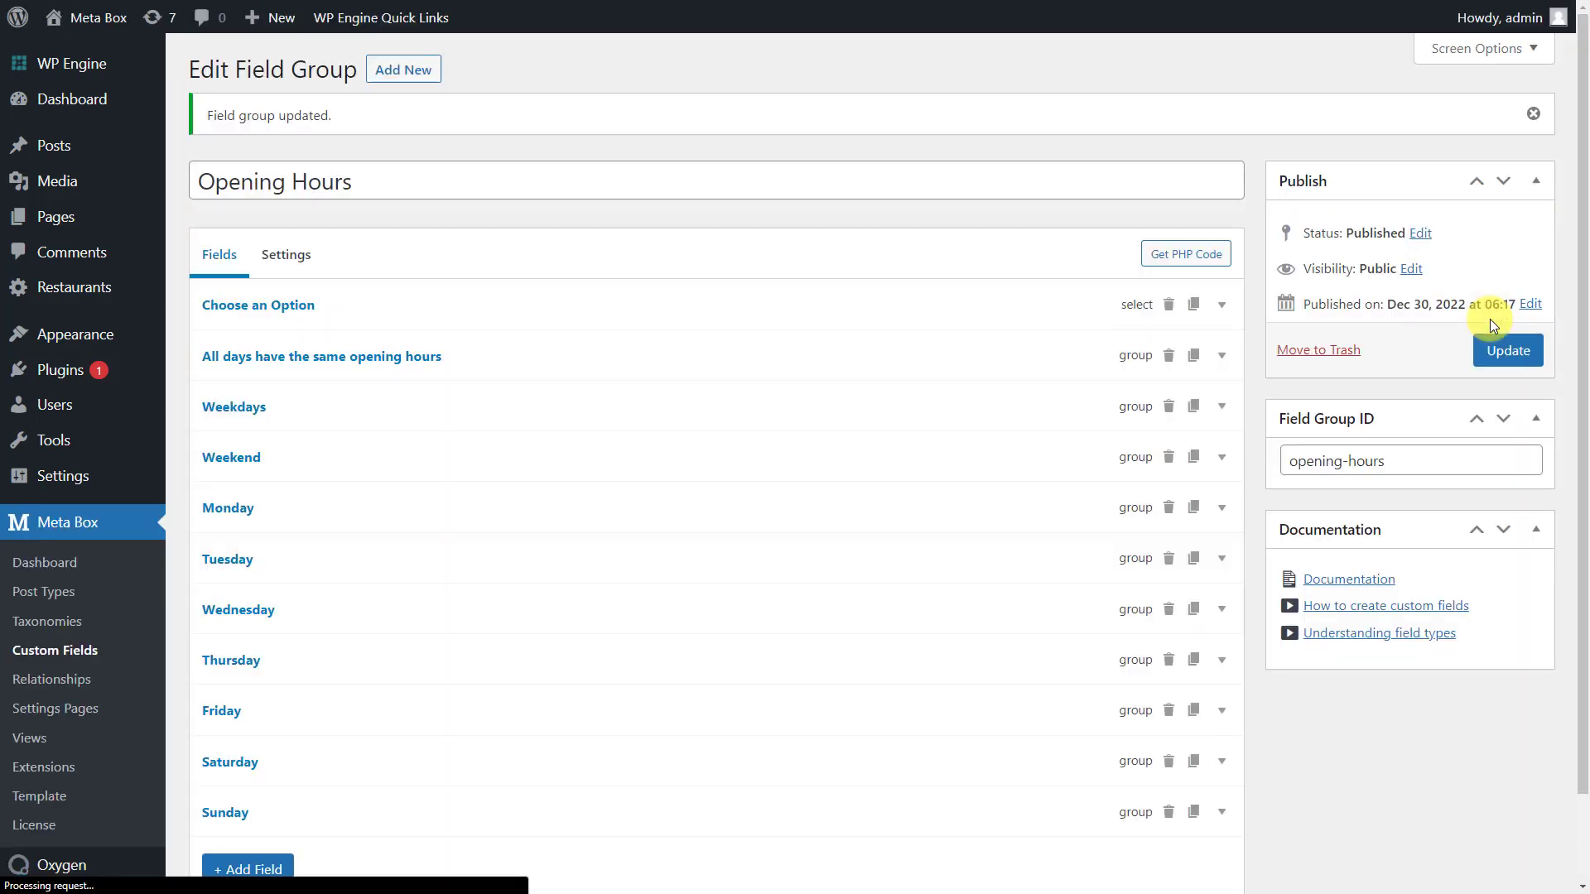
# Step: Start a new Restaurant post and try Closed All day, By Appointment Only and Enter Hours as the all-days Type of Opening Hours
pyautogui.moveTo(117, 294)
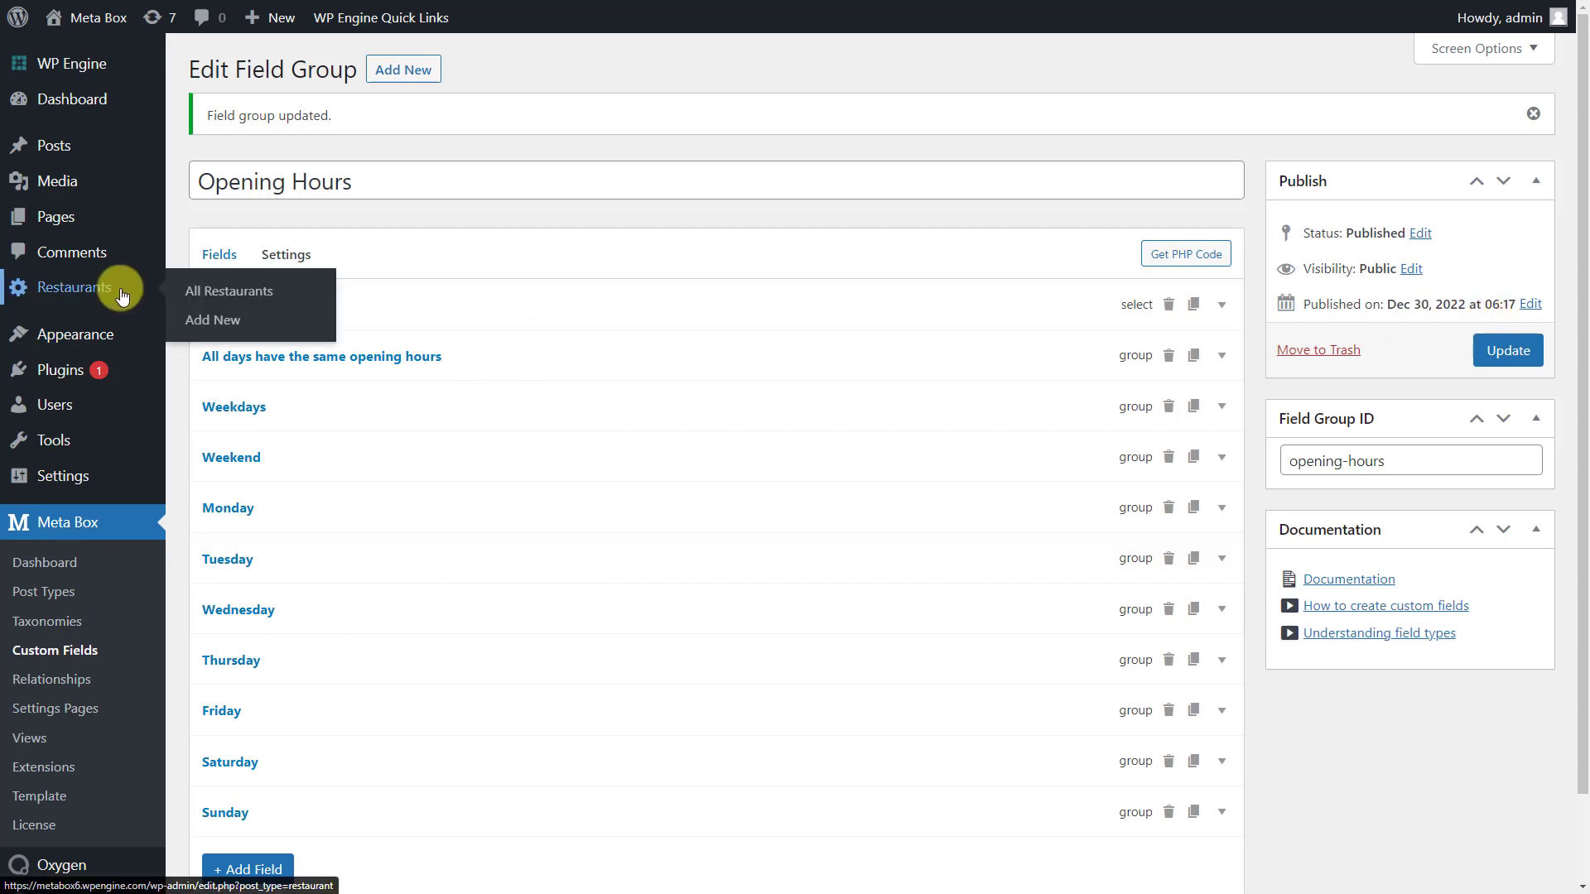
pyautogui.click(220, 333)
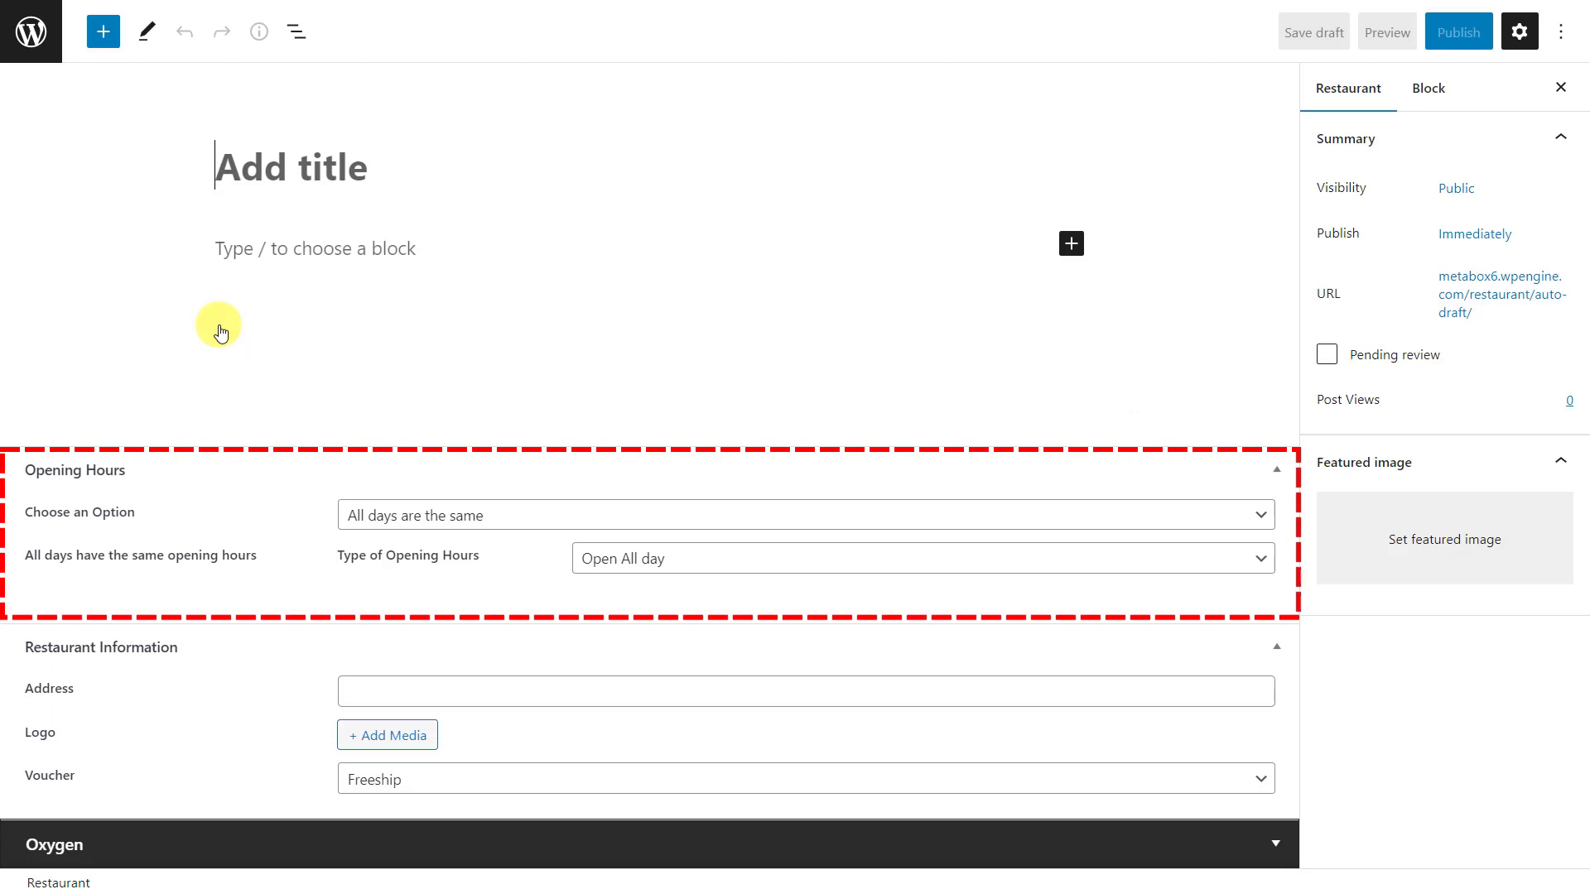
pyautogui.click(965, 514)
pyautogui.click(979, 539)
pyautogui.click(997, 558)
pyautogui.click(1001, 605)
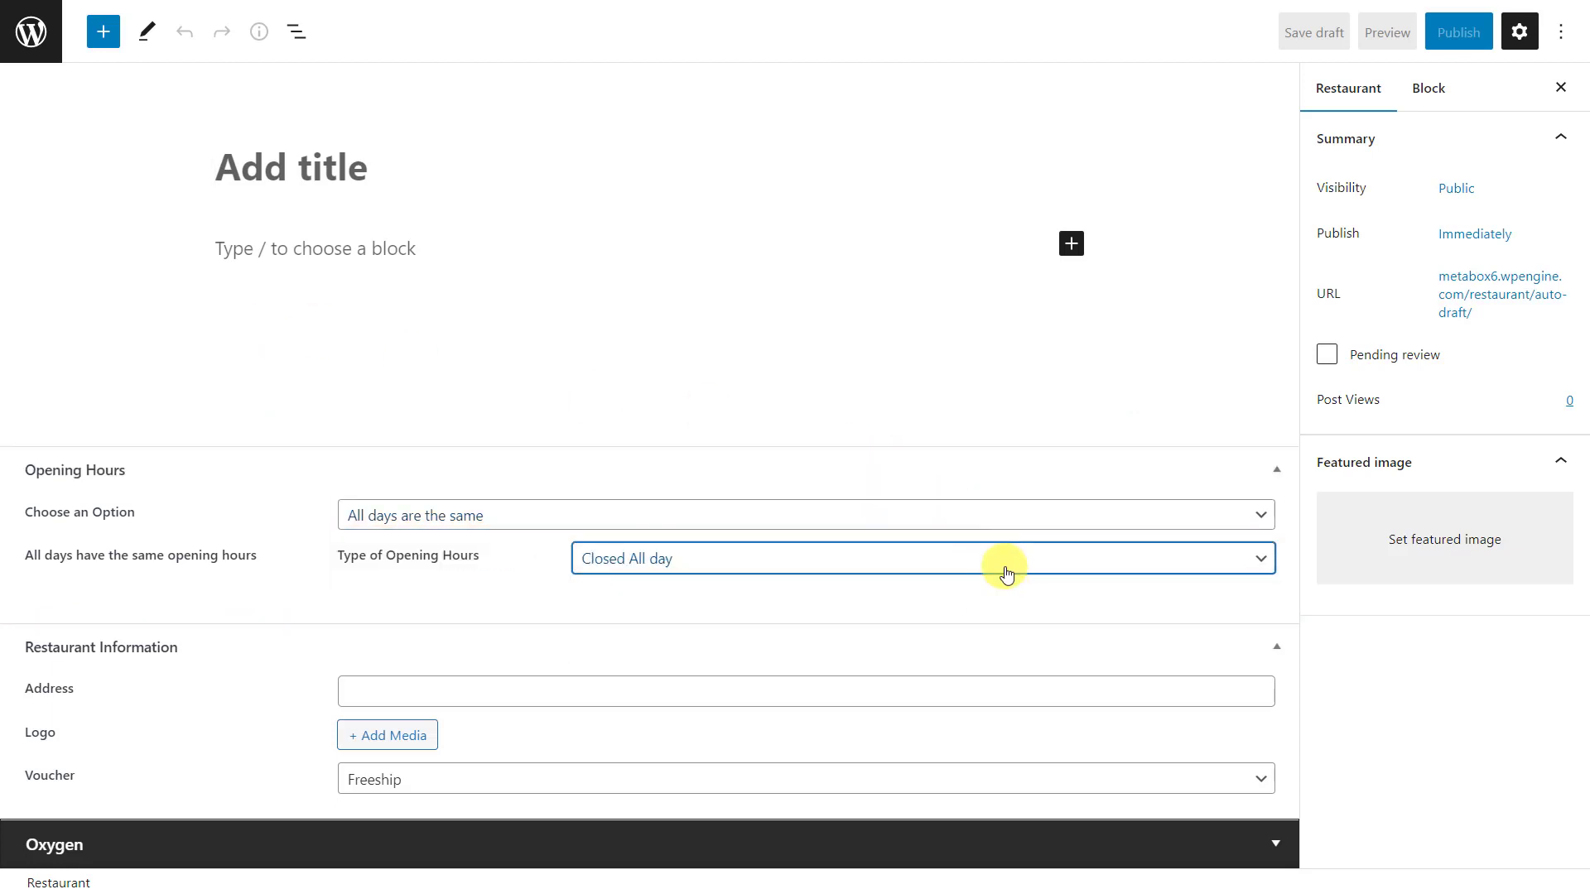
pyautogui.click(1004, 568)
pyautogui.click(994, 625)
pyautogui.click(1015, 567)
pyautogui.click(1007, 644)
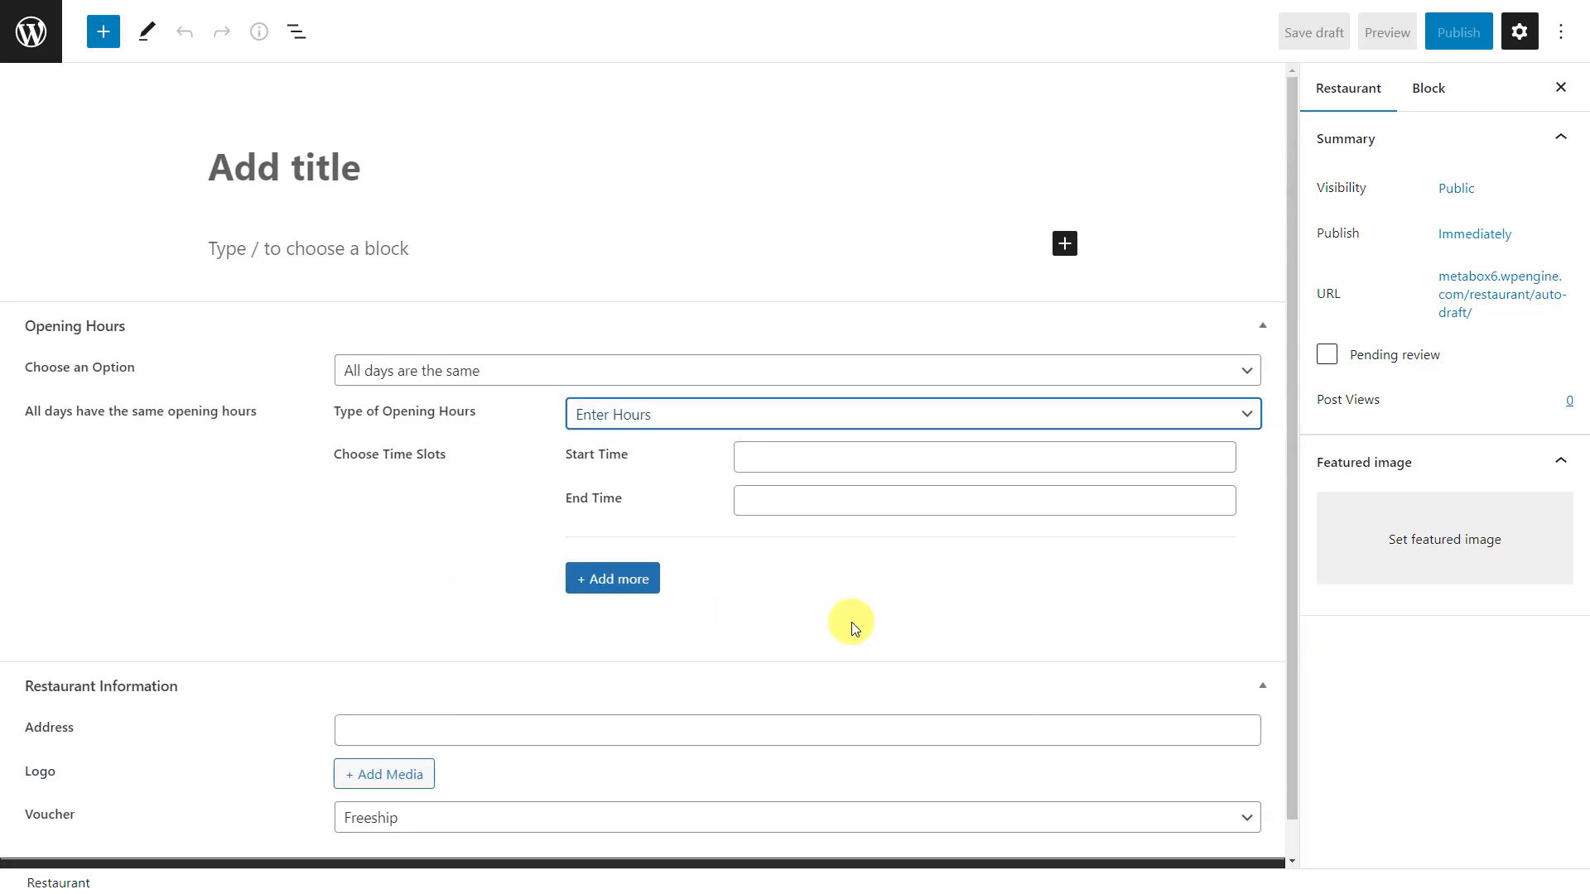
# Step: Add a second time slot to the all-days hours and try its Start Time picker
pyautogui.click(644, 588)
pyautogui.click(795, 576)
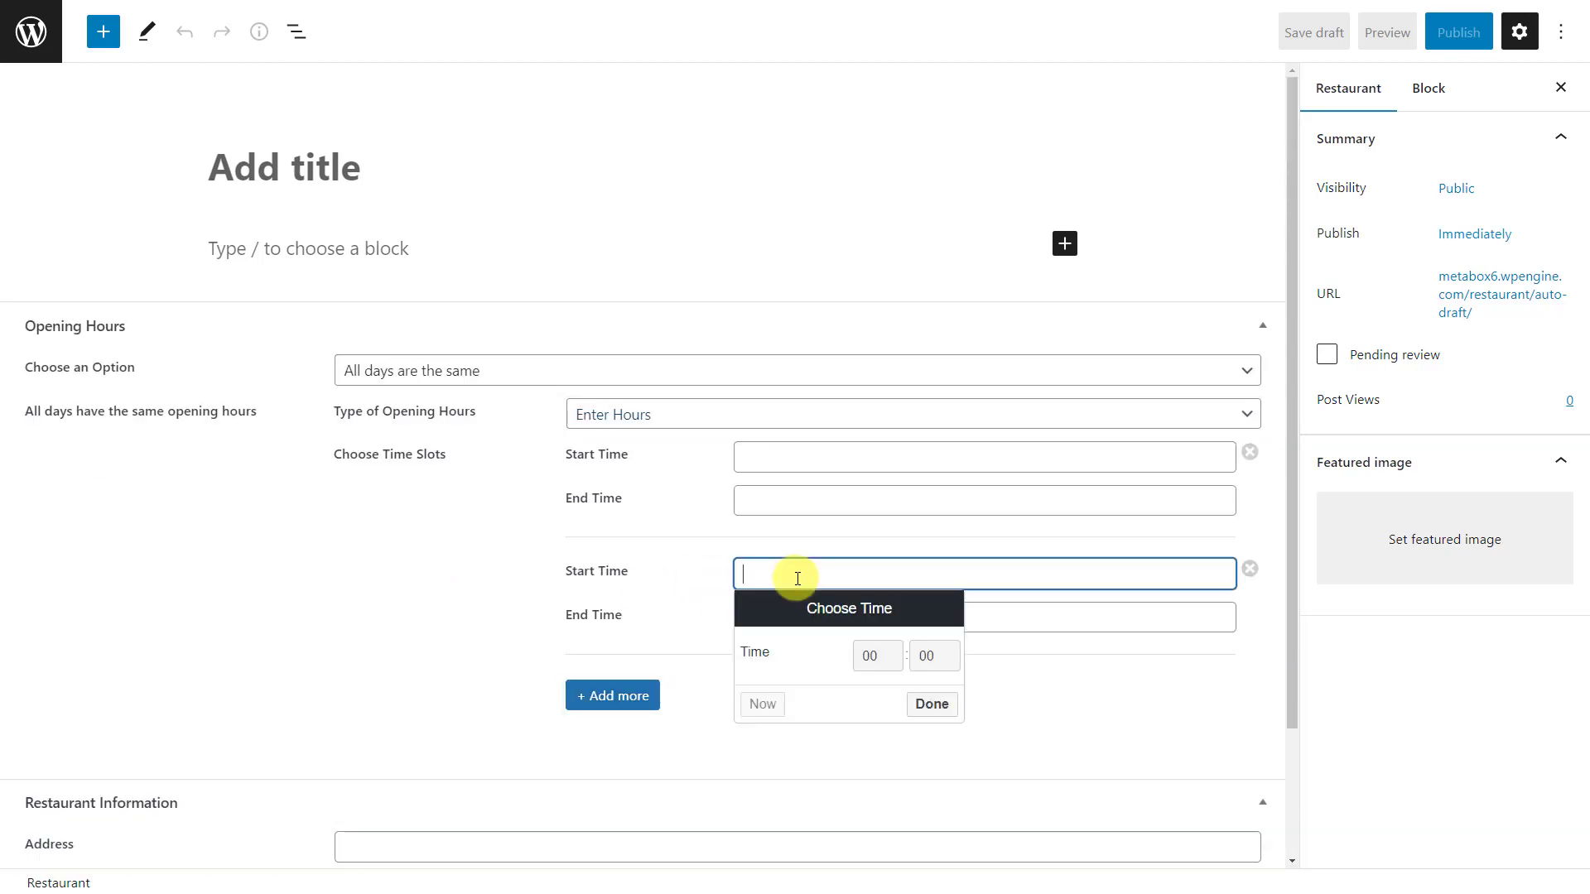
pyautogui.click(997, 614)
# Step: Switch the option to Difference between weekdays and weekend, set Weekdays to Enter Hours and add a second weekday time slot
pyautogui.click(1012, 377)
pyautogui.click(1004, 417)
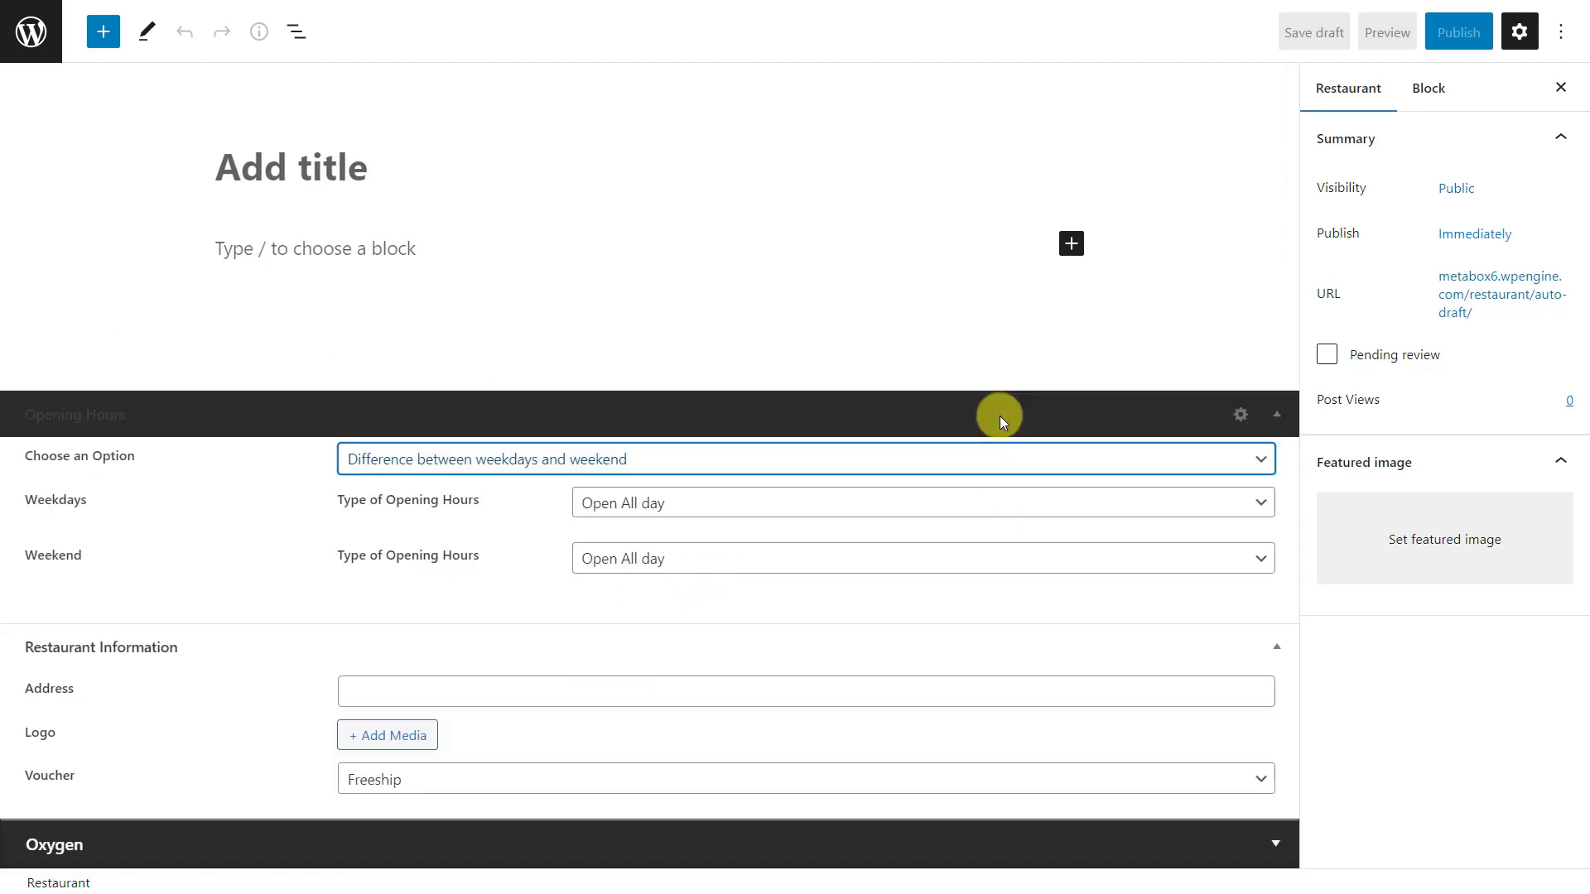
pyautogui.click(1059, 503)
pyautogui.click(1050, 549)
pyautogui.click(1041, 507)
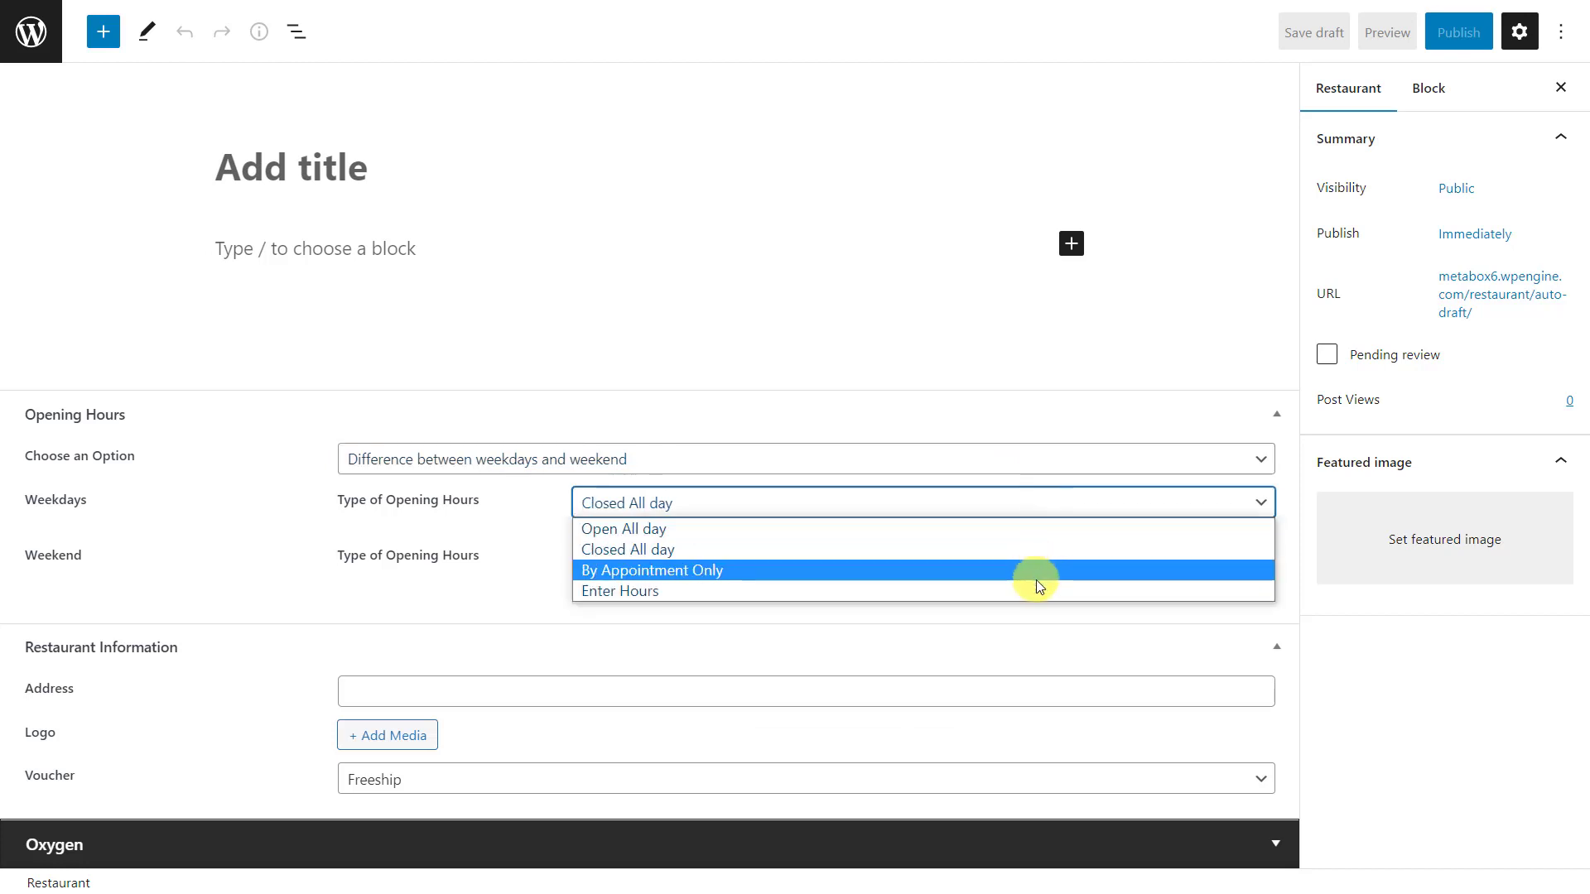
pyautogui.click(1035, 588)
pyautogui.click(612, 577)
# Step: Set the Weekend Type of Opening Hours to Enter Hours and add a second weekend time slot
pyautogui.scroll(-2, 612, 589)
pyautogui.click(720, 607)
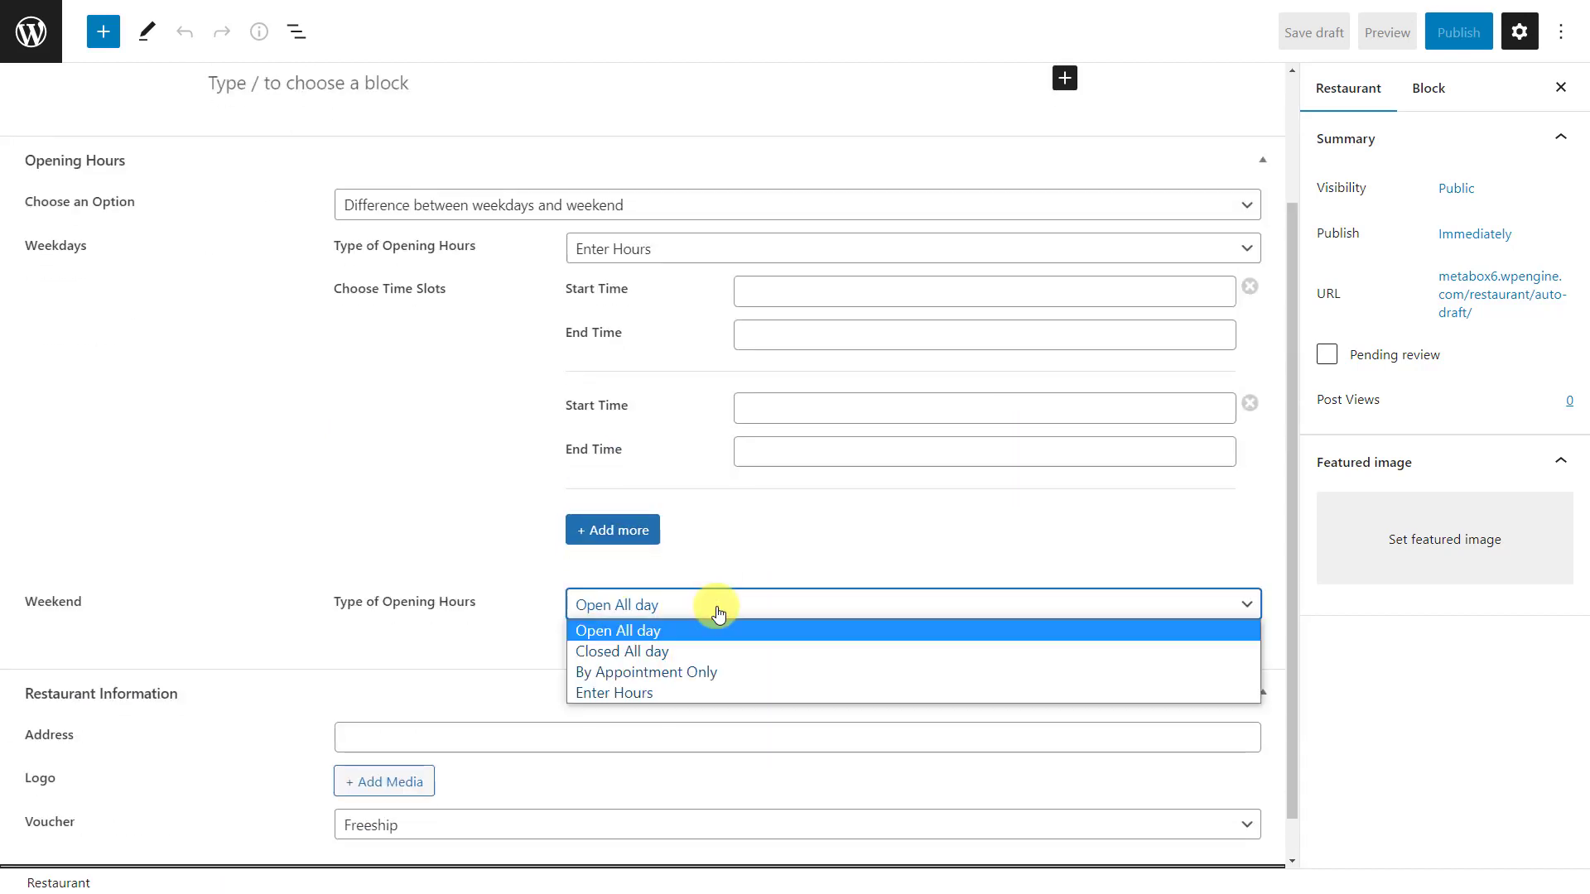
pyautogui.click(733, 688)
pyautogui.click(619, 765)
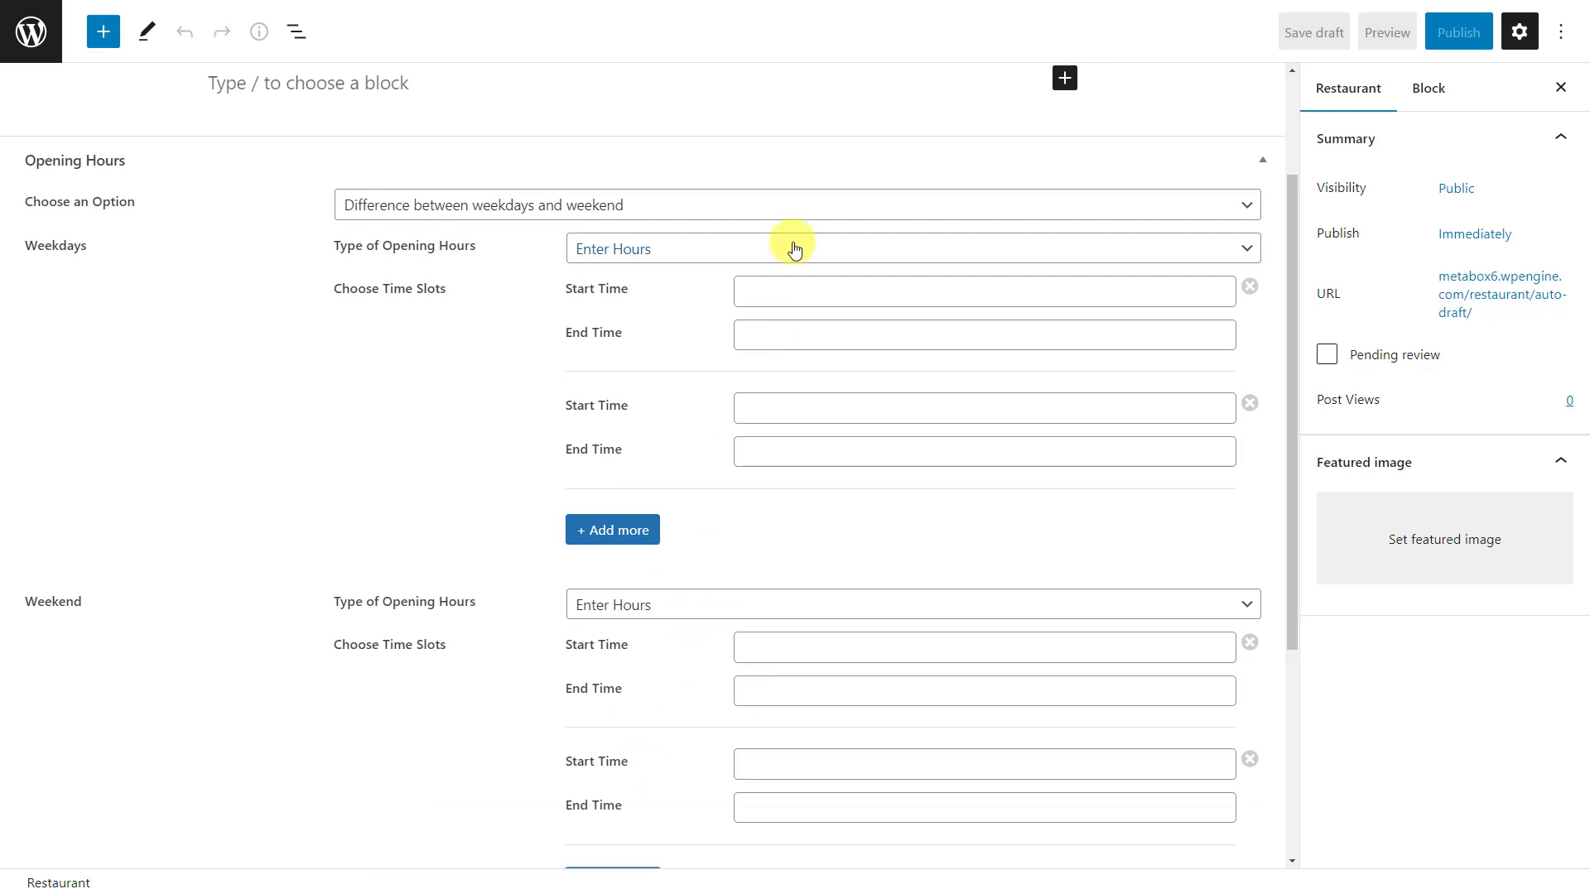
# Step: Switch the opening hours option to Custom, set Monday to Enter Hours and add a second Monday time slot
pyautogui.click(799, 205)
pyautogui.click(807, 275)
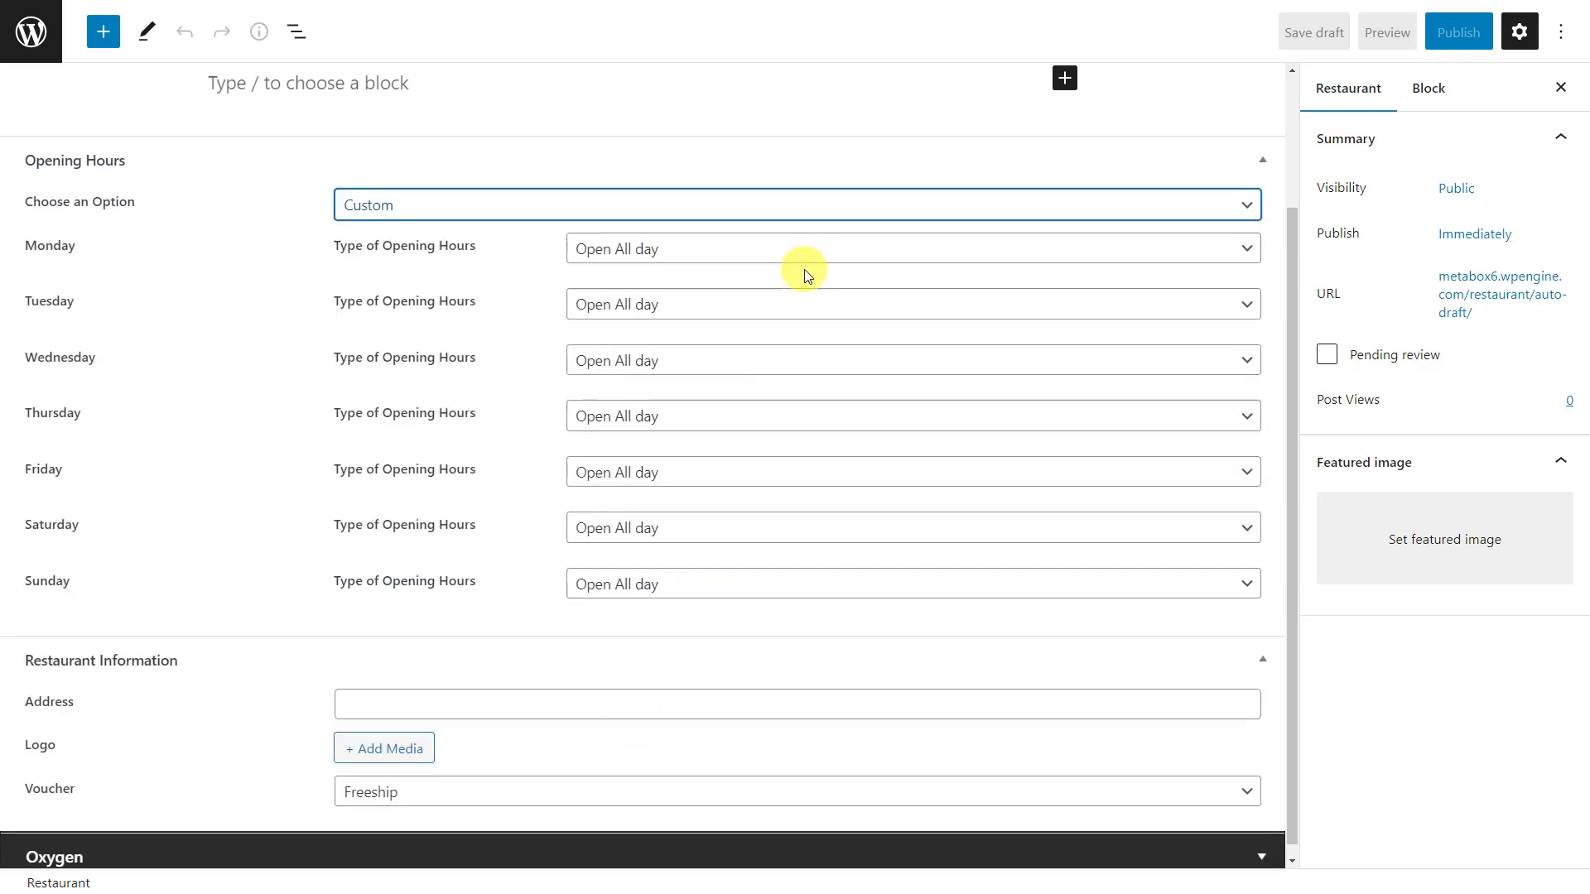
pyautogui.click(845, 253)
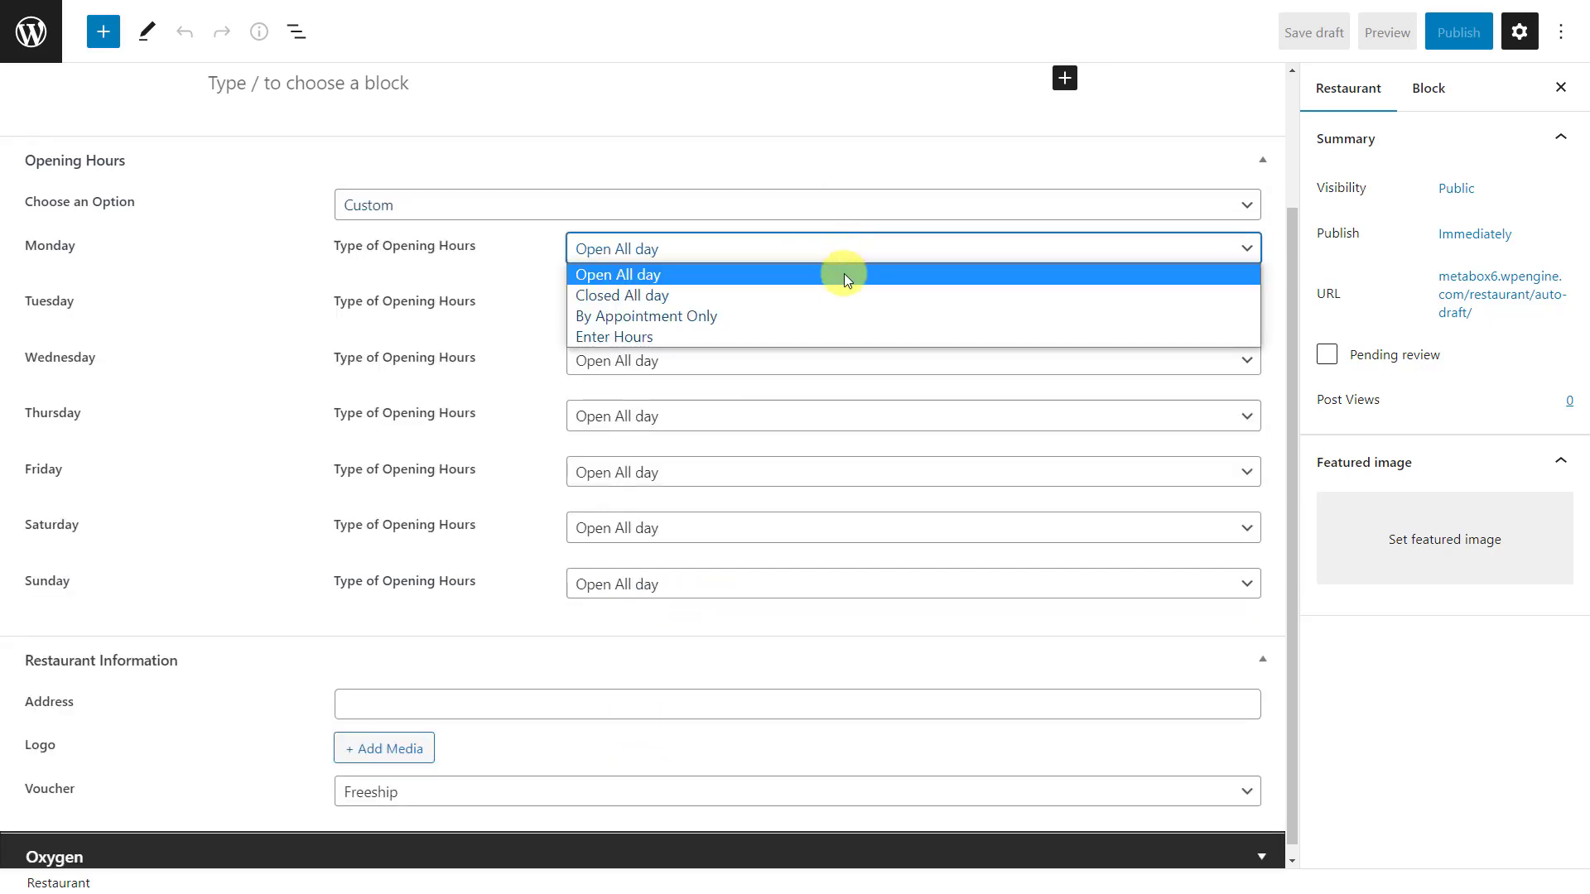
pyautogui.click(846, 295)
pyautogui.click(851, 255)
pyautogui.click(844, 316)
pyautogui.click(847, 253)
pyautogui.click(828, 337)
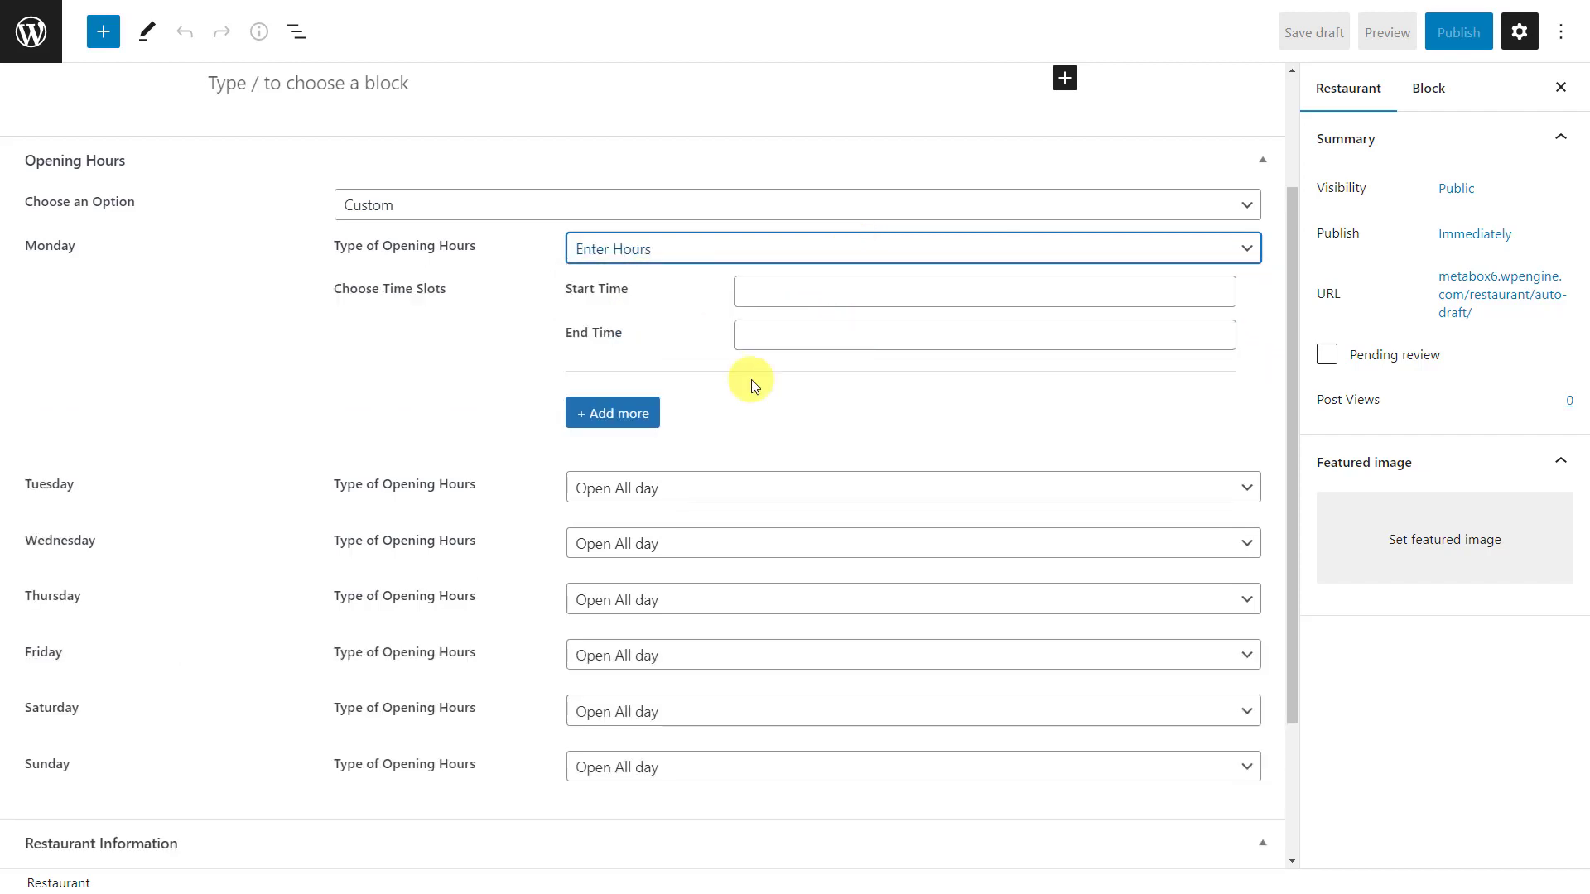
pyautogui.click(650, 416)
# Step: Set the Tuesday Type of Opening Hours to Enter Hours and add a second Tuesday time slot
pyautogui.click(841, 605)
pyautogui.click(786, 692)
pyautogui.click(650, 764)
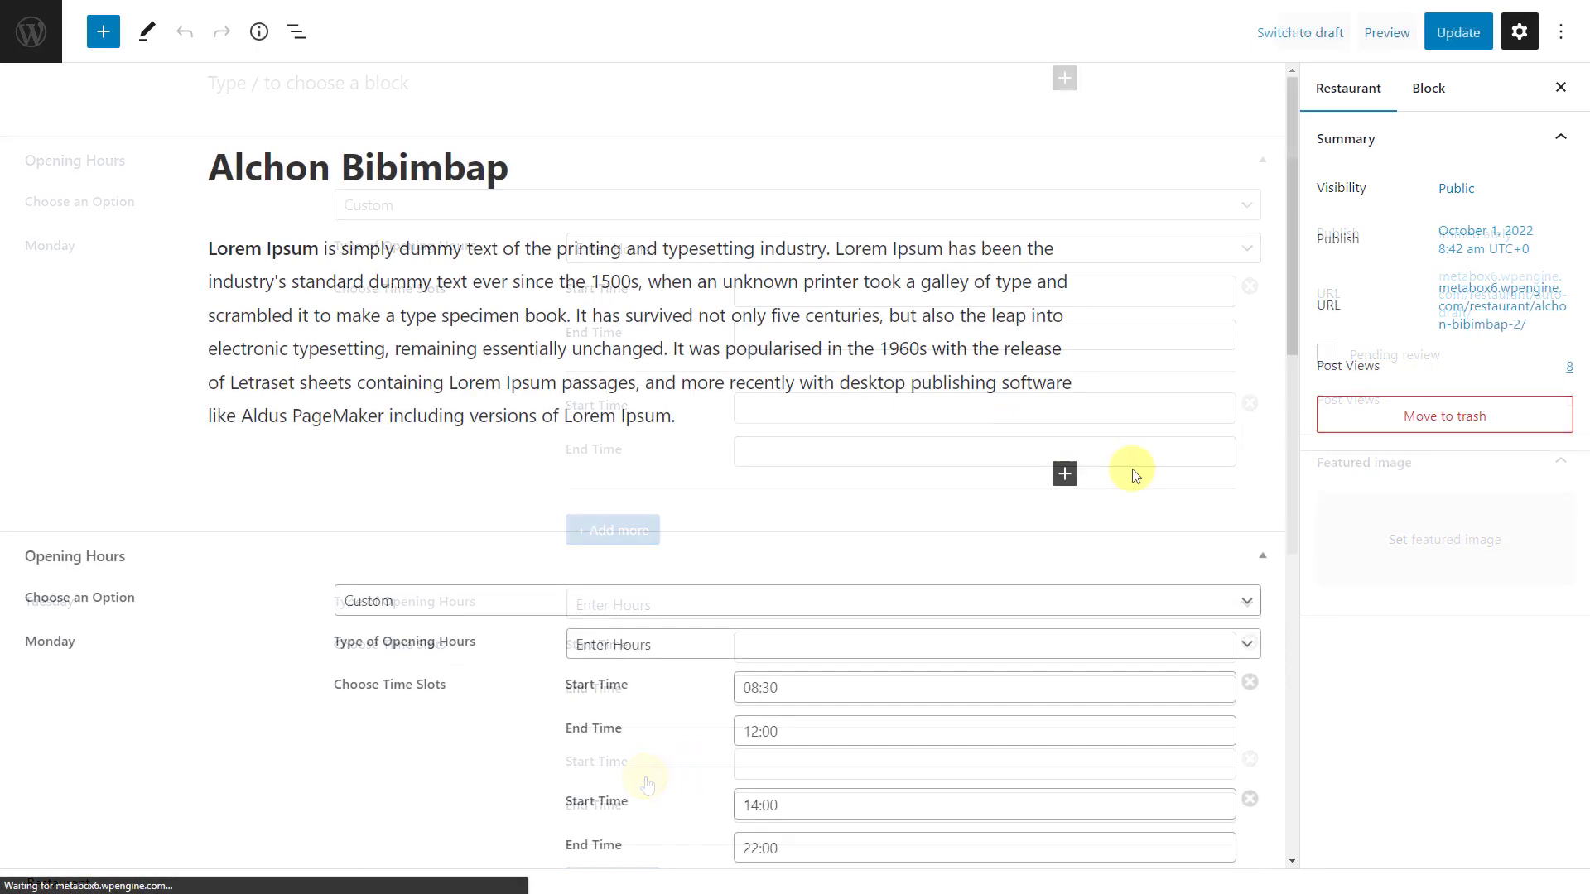
# Step: Review the opening hours and restaurant information filled in for the Alchon Bibimbap restaurant
pyautogui.scroll(-4, 1130, 470)
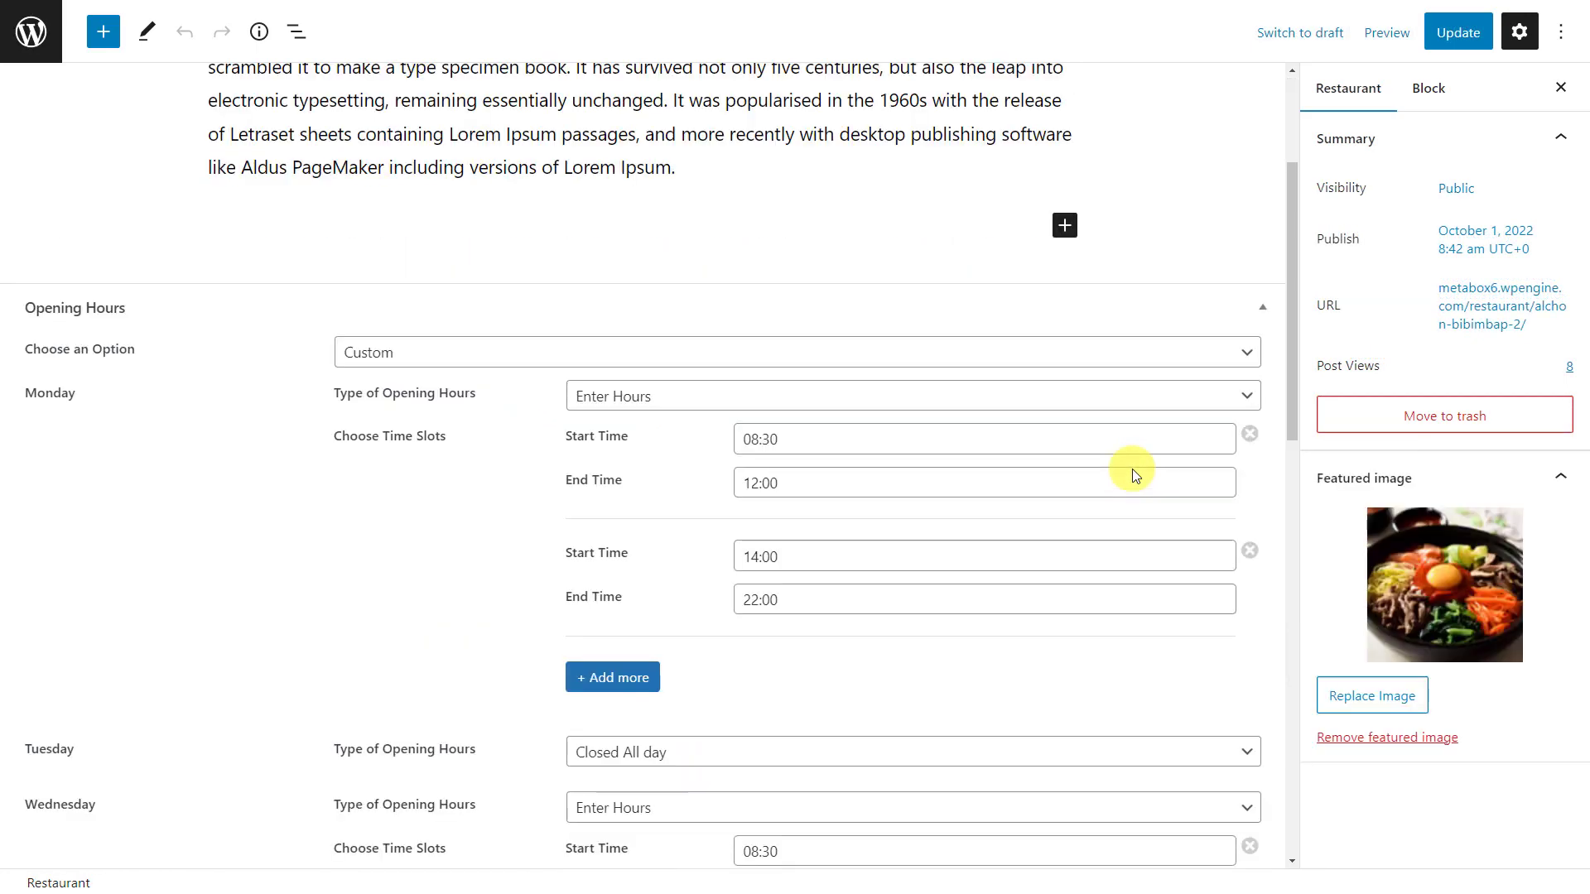
pyautogui.scroll(-15, 1134, 474)
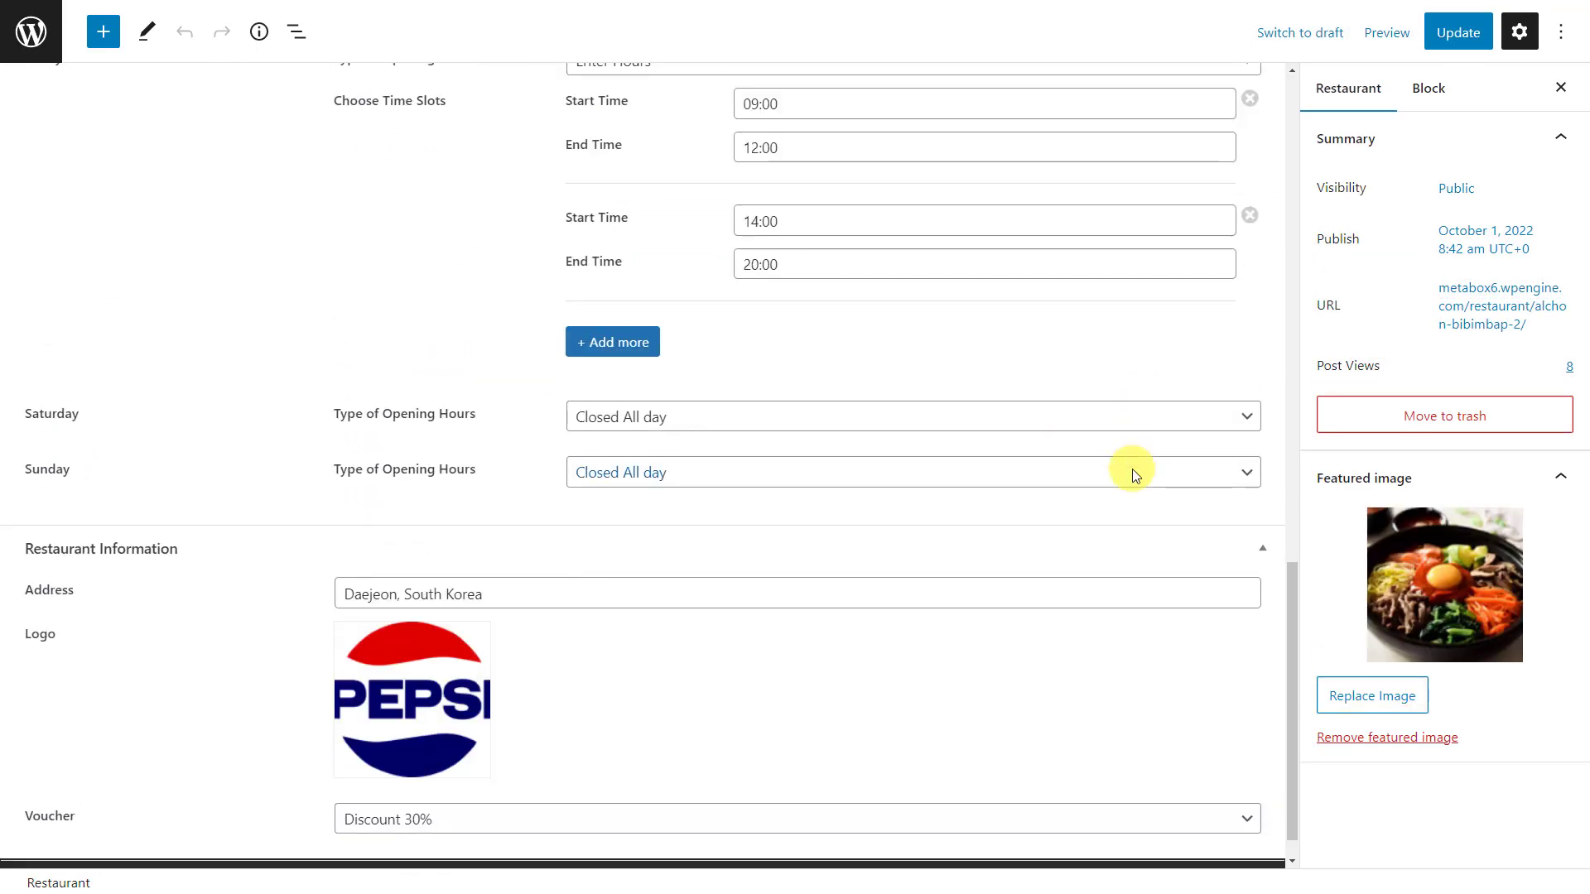
pyautogui.scroll(15, 1134, 475)
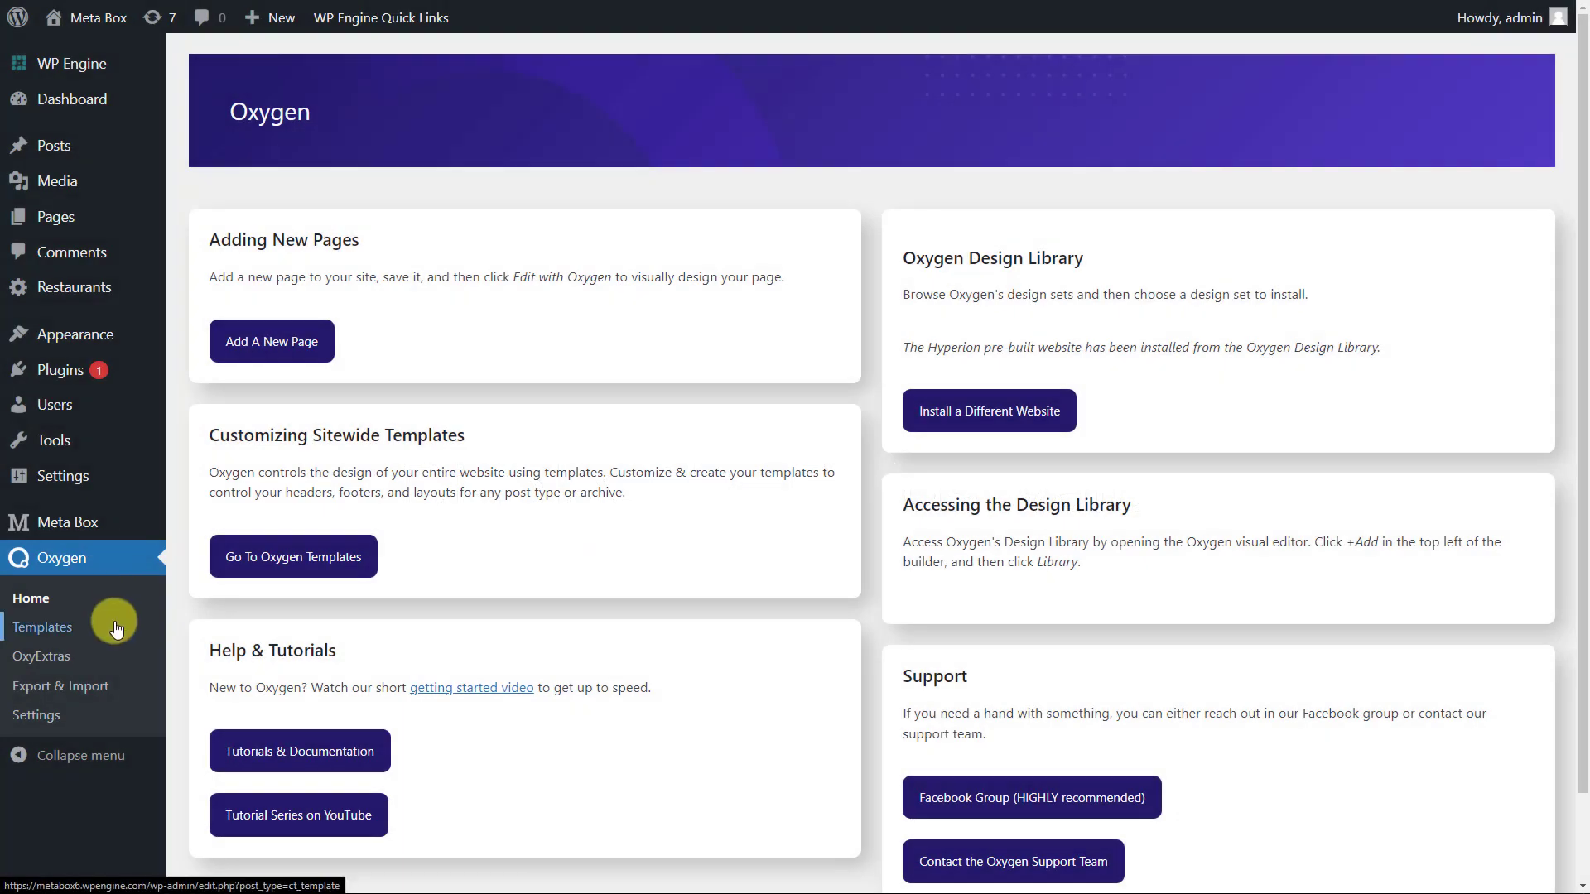
# Step: Open the Restaurant Details template in Oxygen and select Div (#21) inside Section (#2) of its structure
pyautogui.click(116, 629)
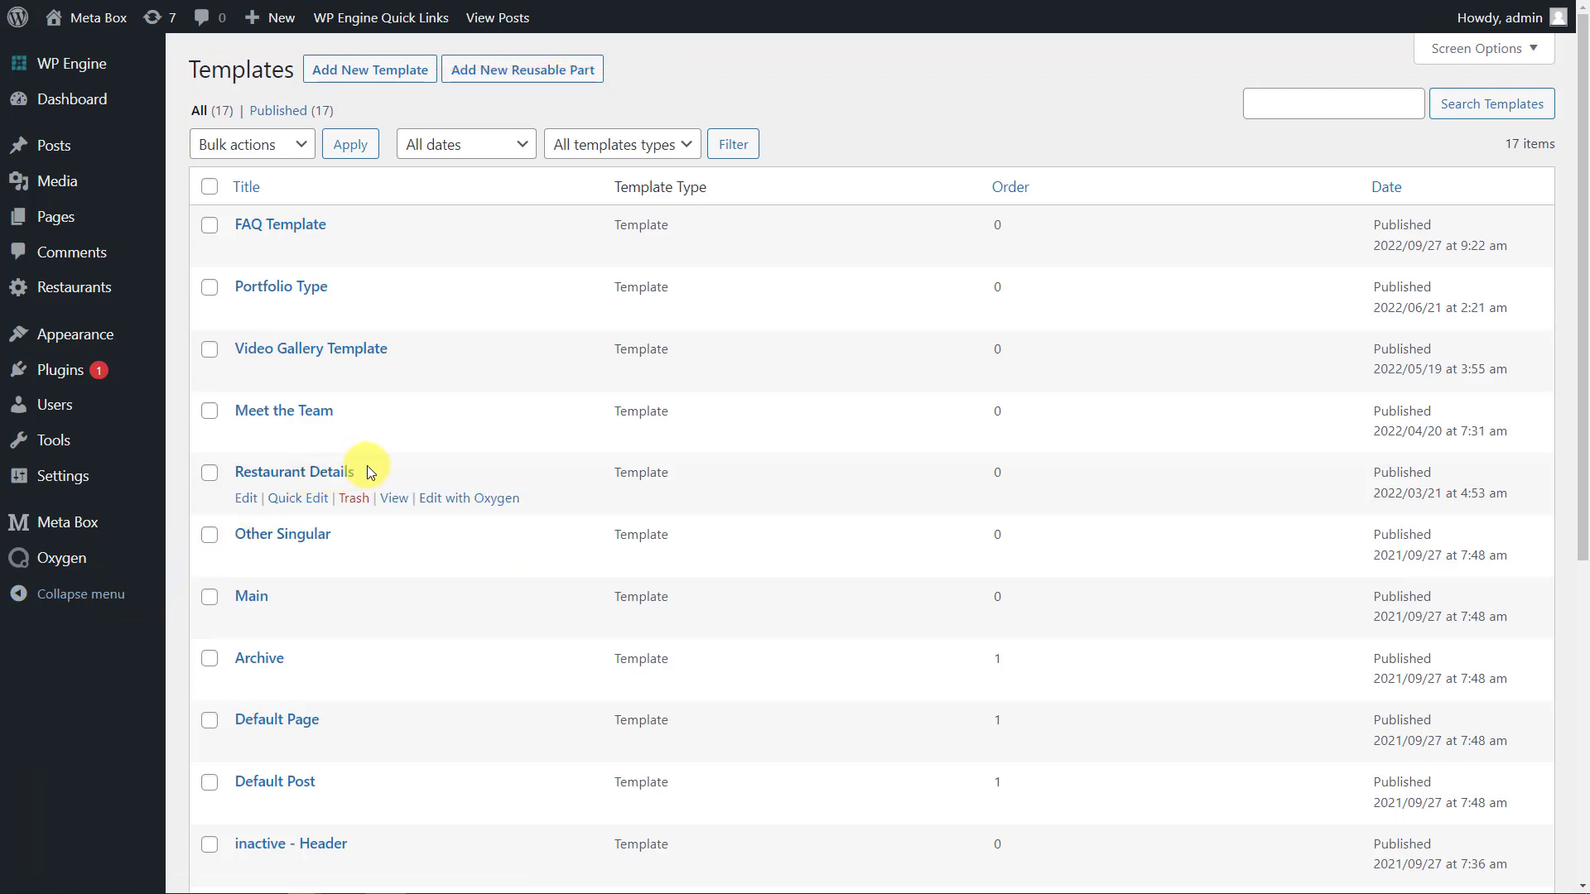
pyautogui.click(472, 500)
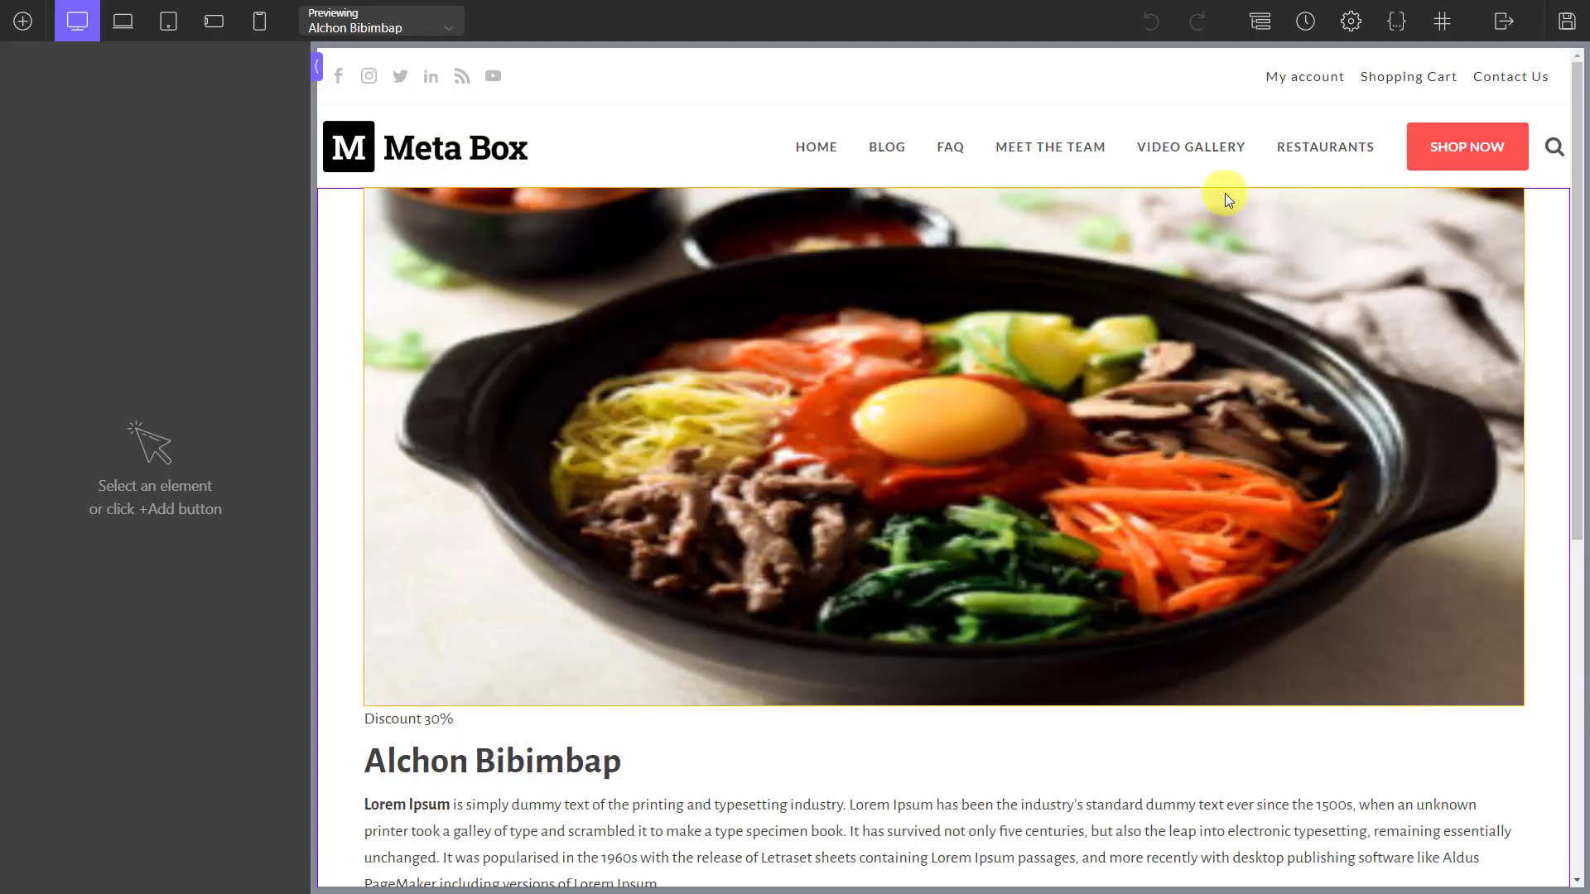
pyautogui.click(1259, 21)
pyautogui.click(1331, 168)
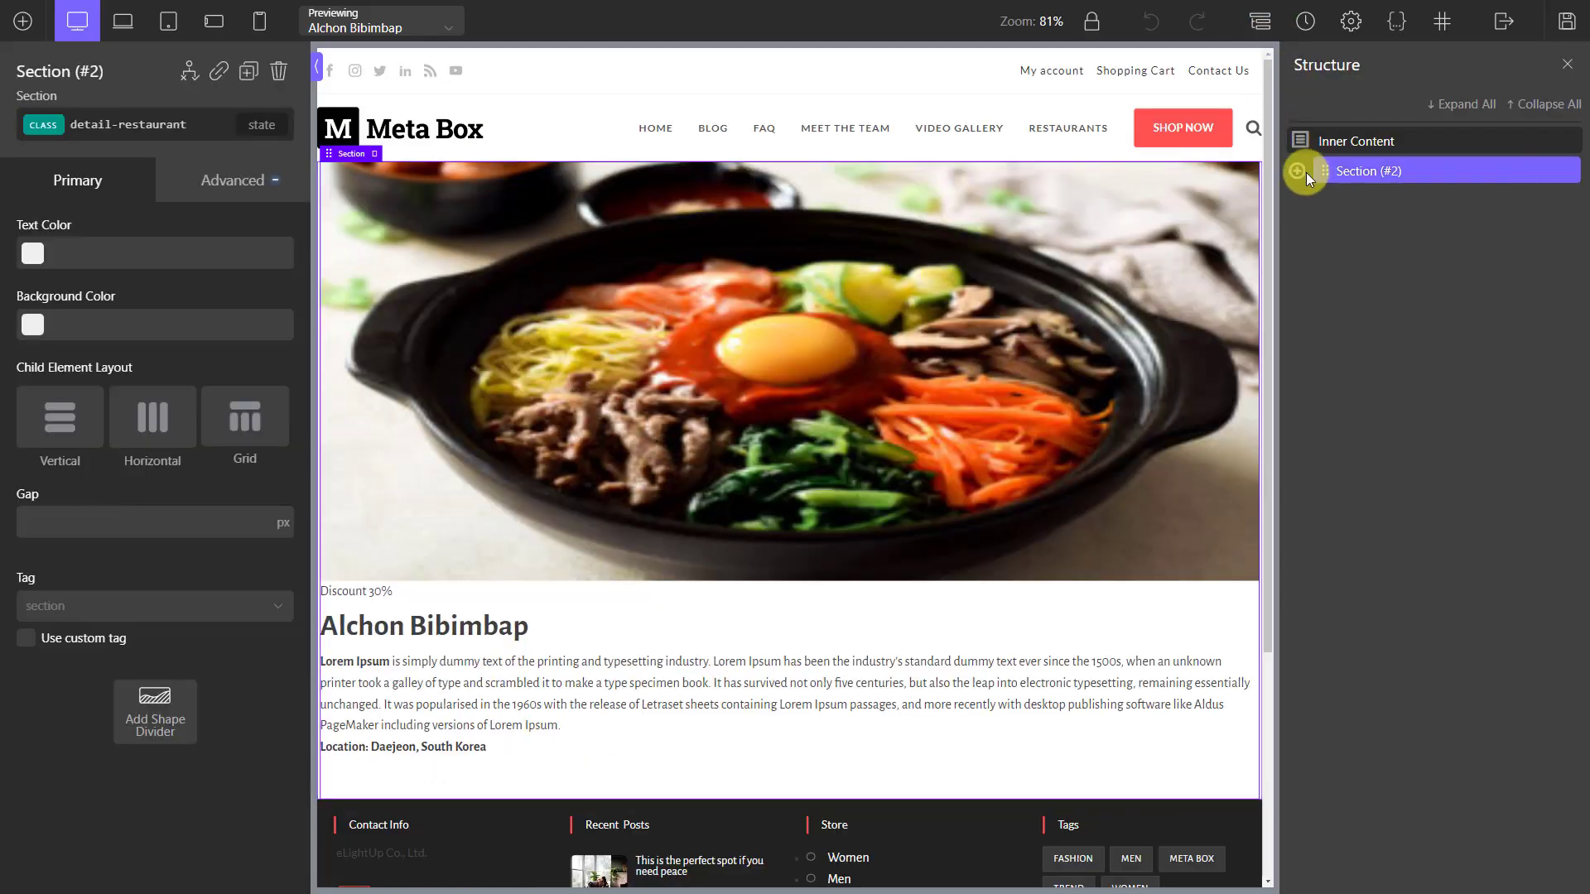
pyautogui.click(1299, 170)
pyautogui.click(1309, 261)
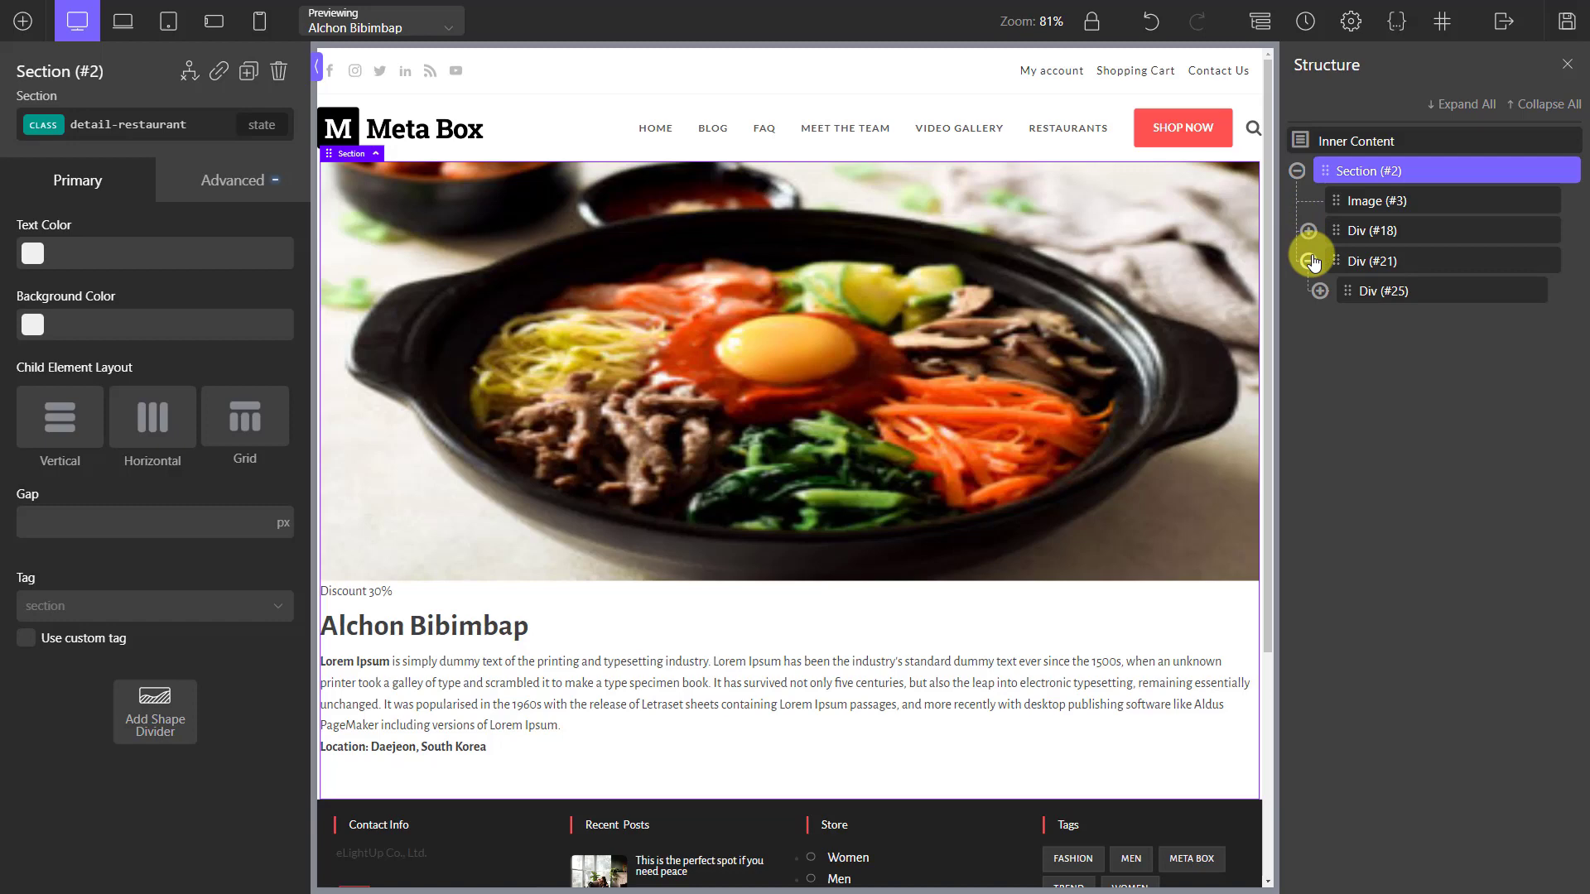
pyautogui.click(1400, 261)
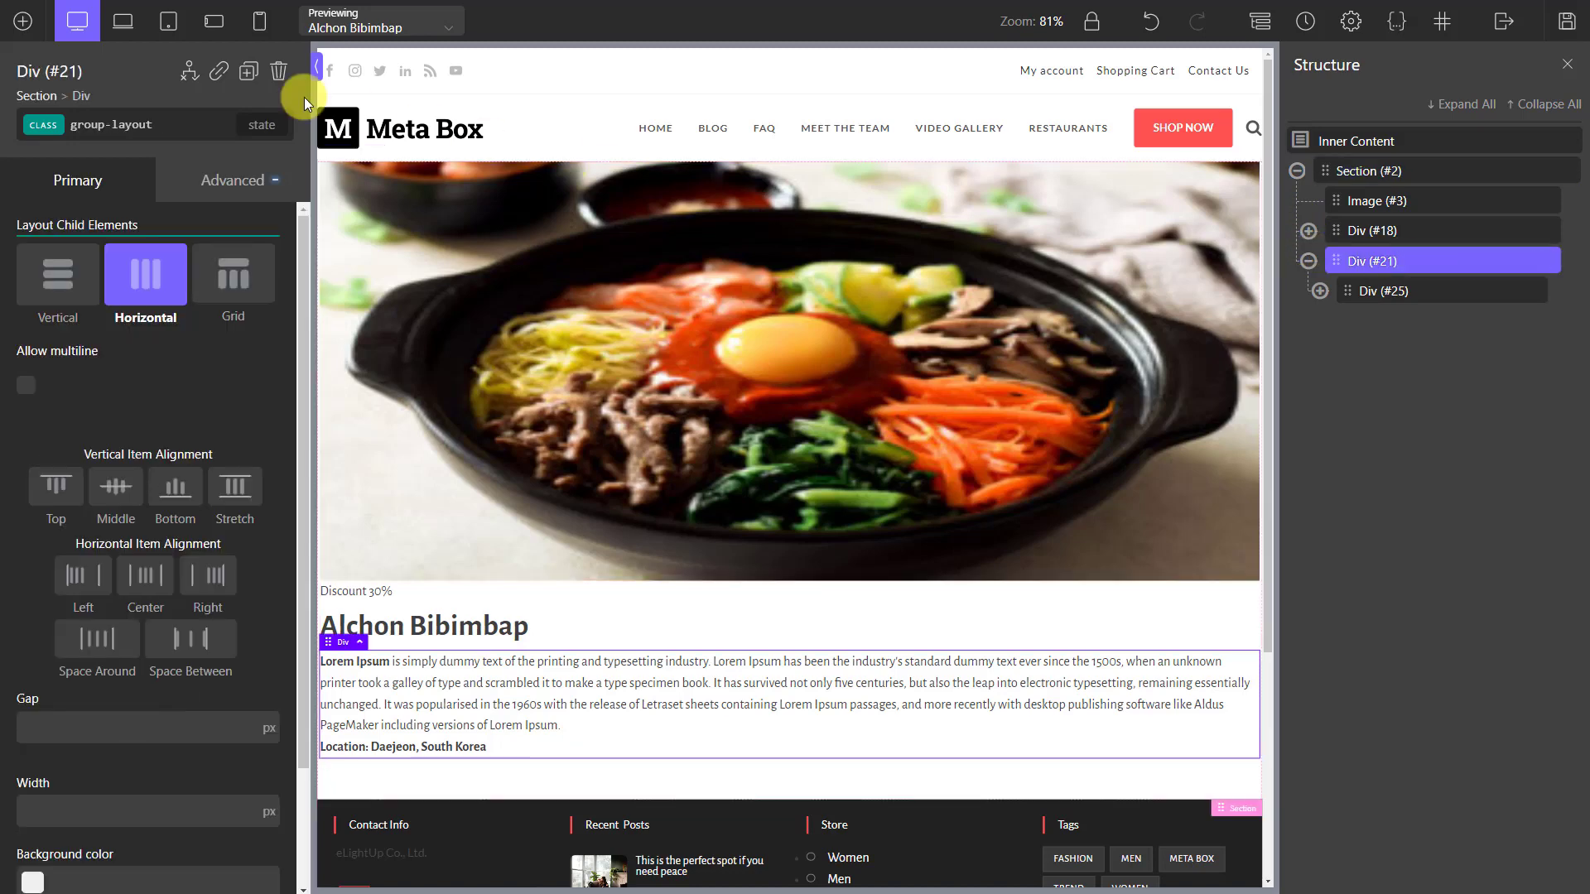
# Step: Add a new Div inside Div (#21), beside Div (#25), and select it in the structure
pyautogui.click(22, 21)
pyautogui.click(143, 199)
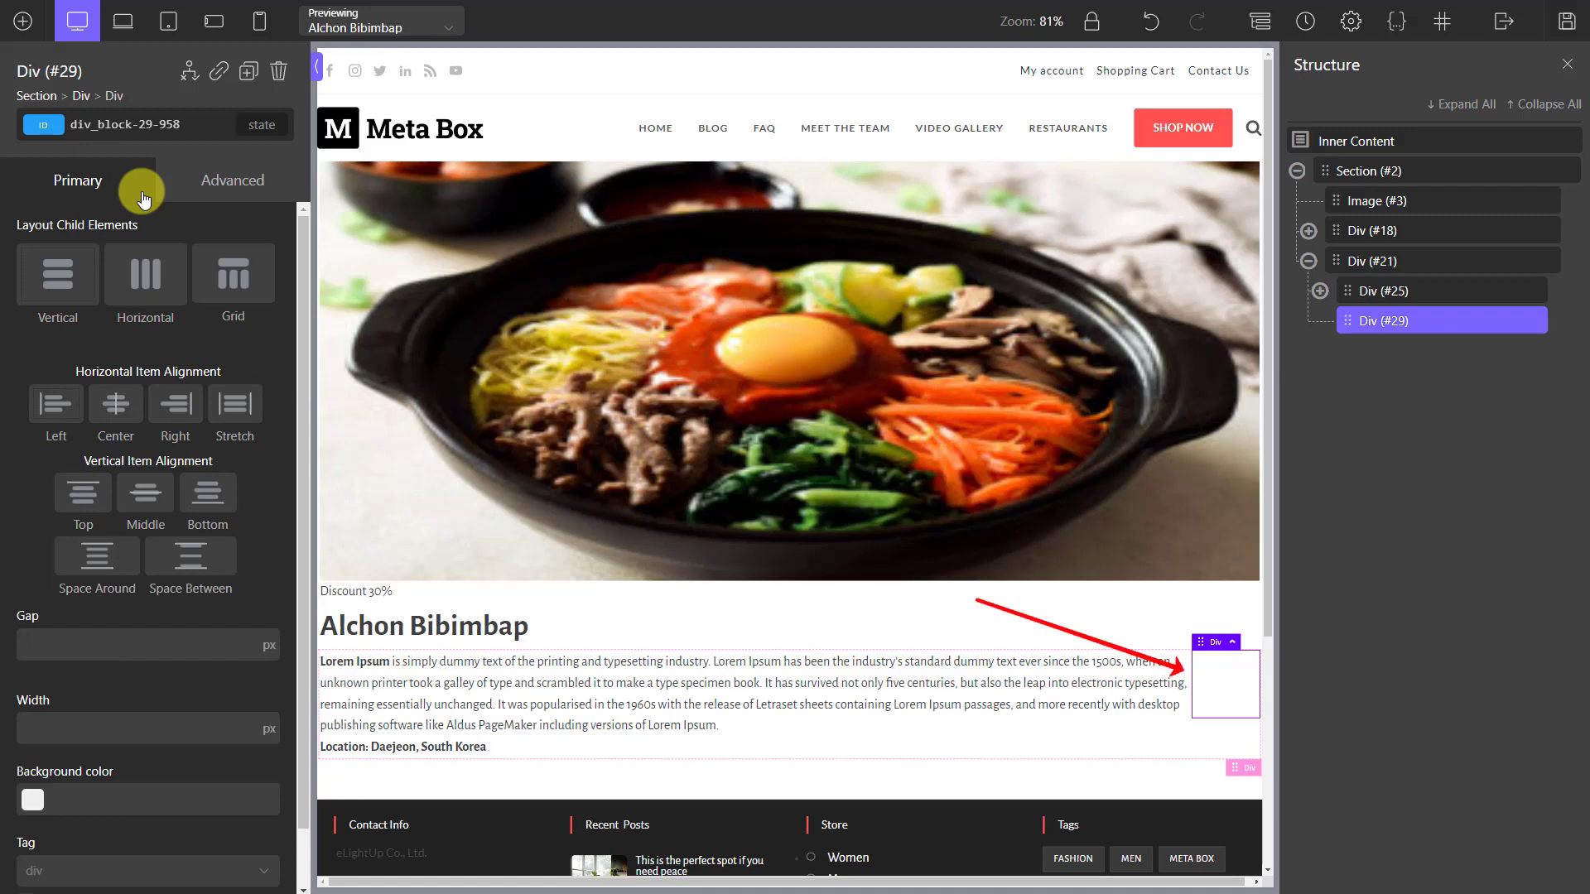
pyautogui.click(1438, 319)
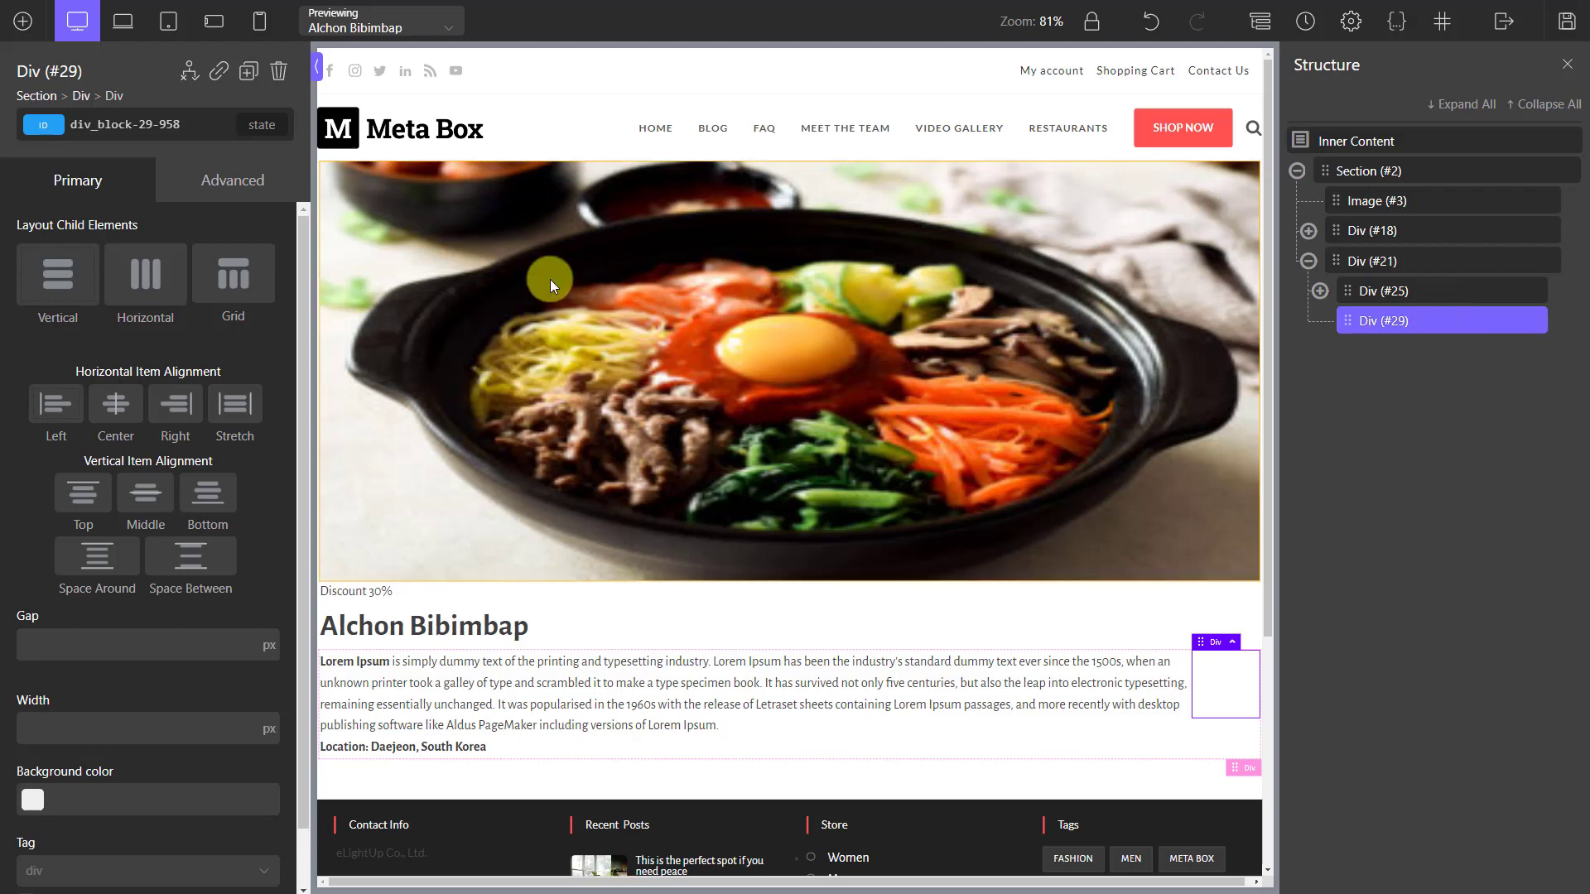
# Step: Add a Code Block inside the new Div (#29) and select it in the structure
pyautogui.click(22, 20)
pyautogui.write('cod')
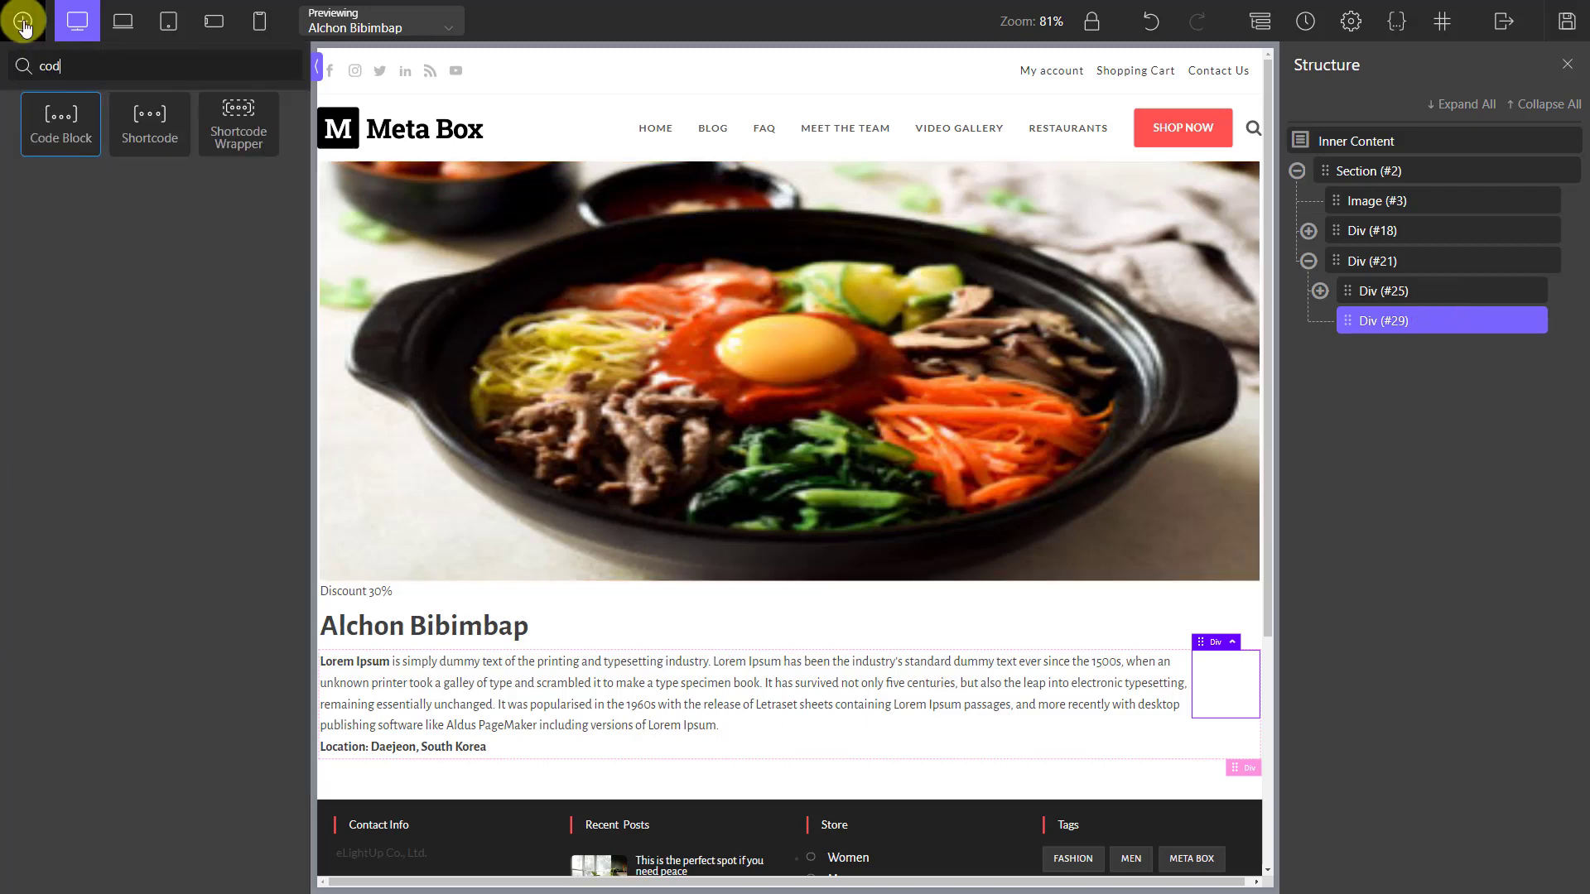
pyautogui.click(80, 128)
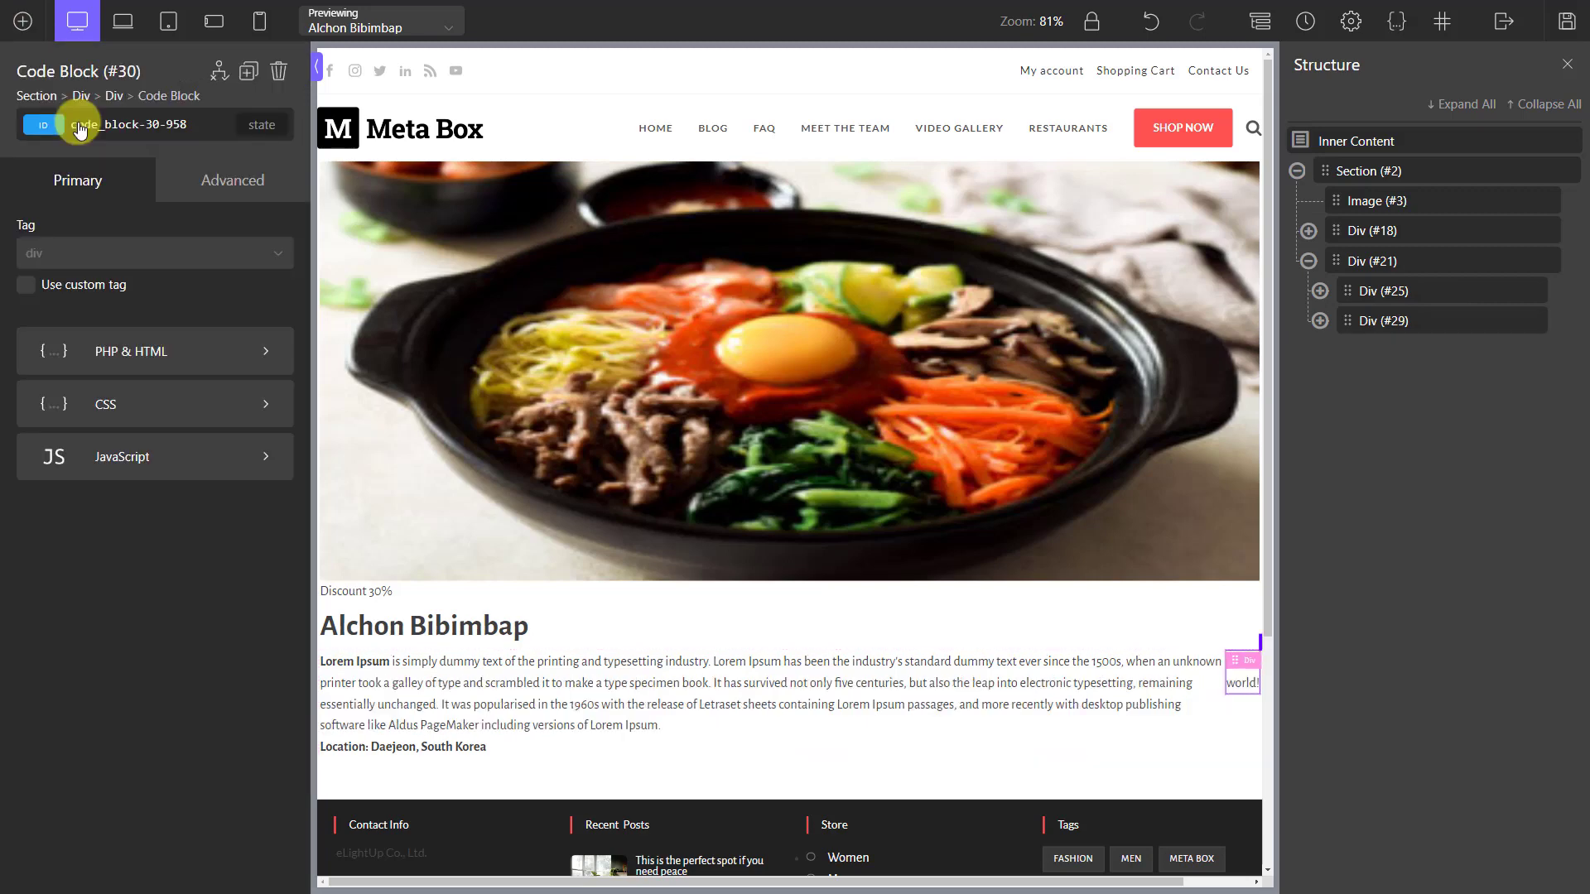
pyautogui.click(1320, 321)
pyautogui.click(1431, 351)
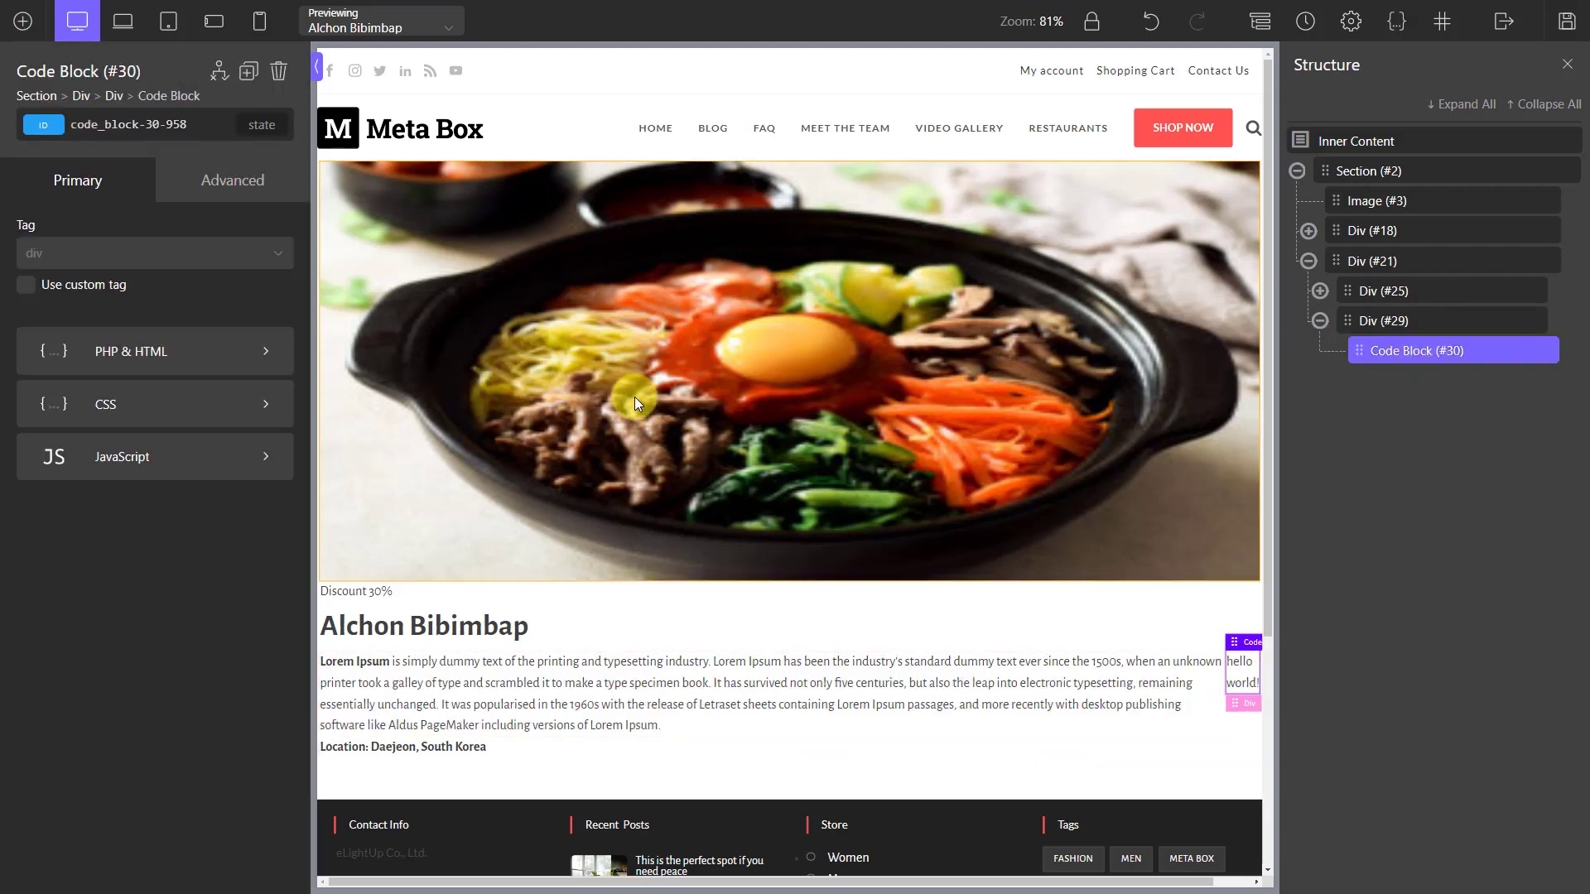
# Step: Replace the Code Block's default PHP with the prepared code that outputs the restaurant opening hours for each choose_an_option setting
pyautogui.click(208, 372)
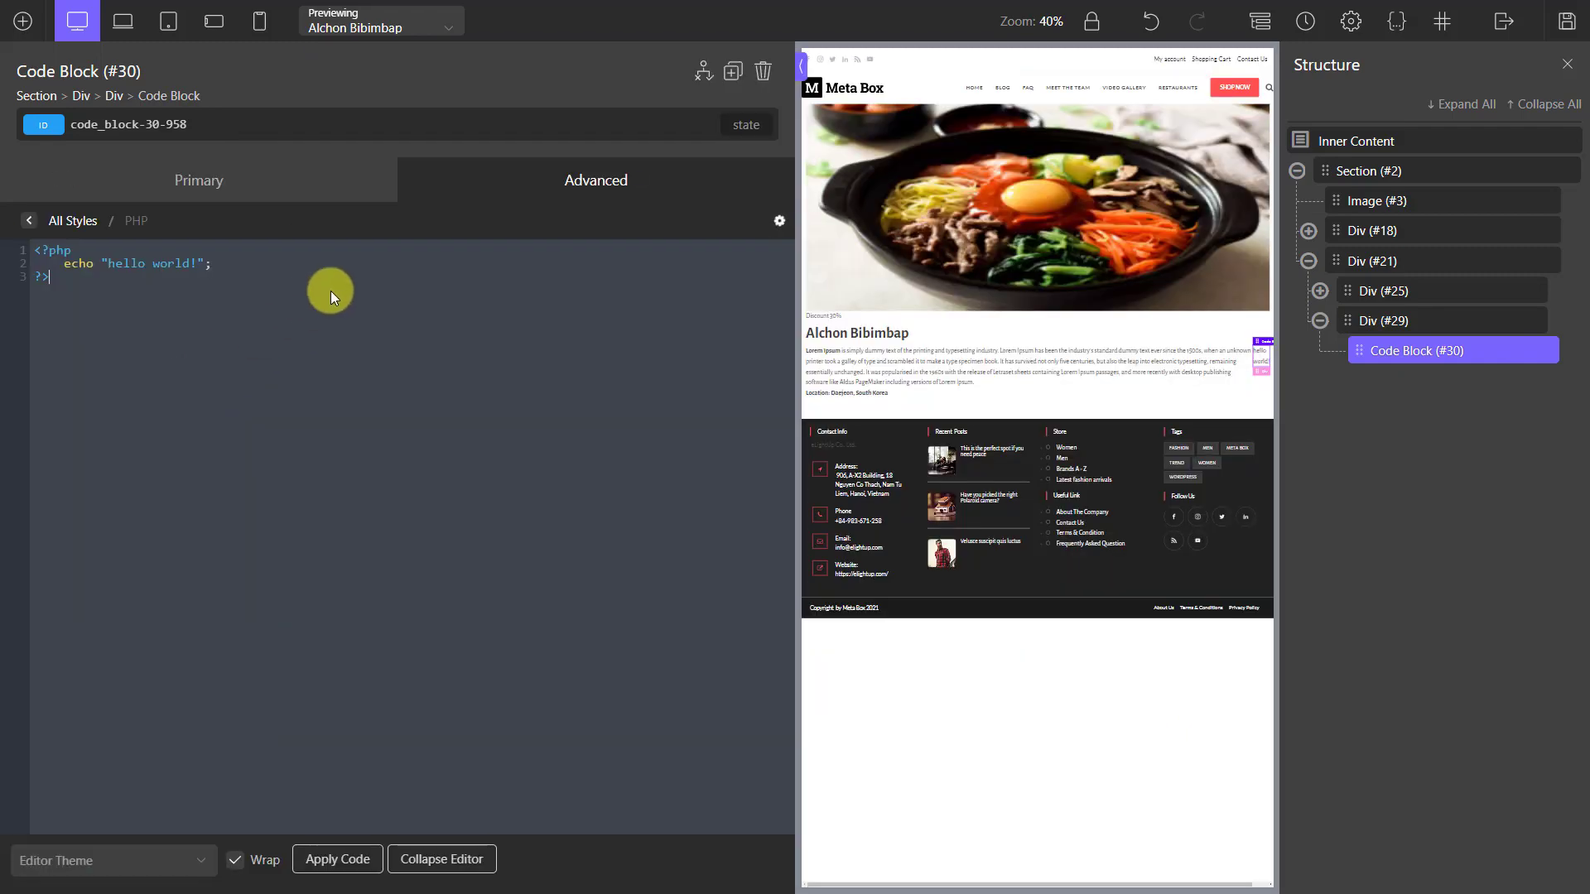
pyautogui.hotkey('ctrl', 'a')
pyautogui.hotkey('ctrl', 'v')
pyautogui.scroll(1, 636, 428)
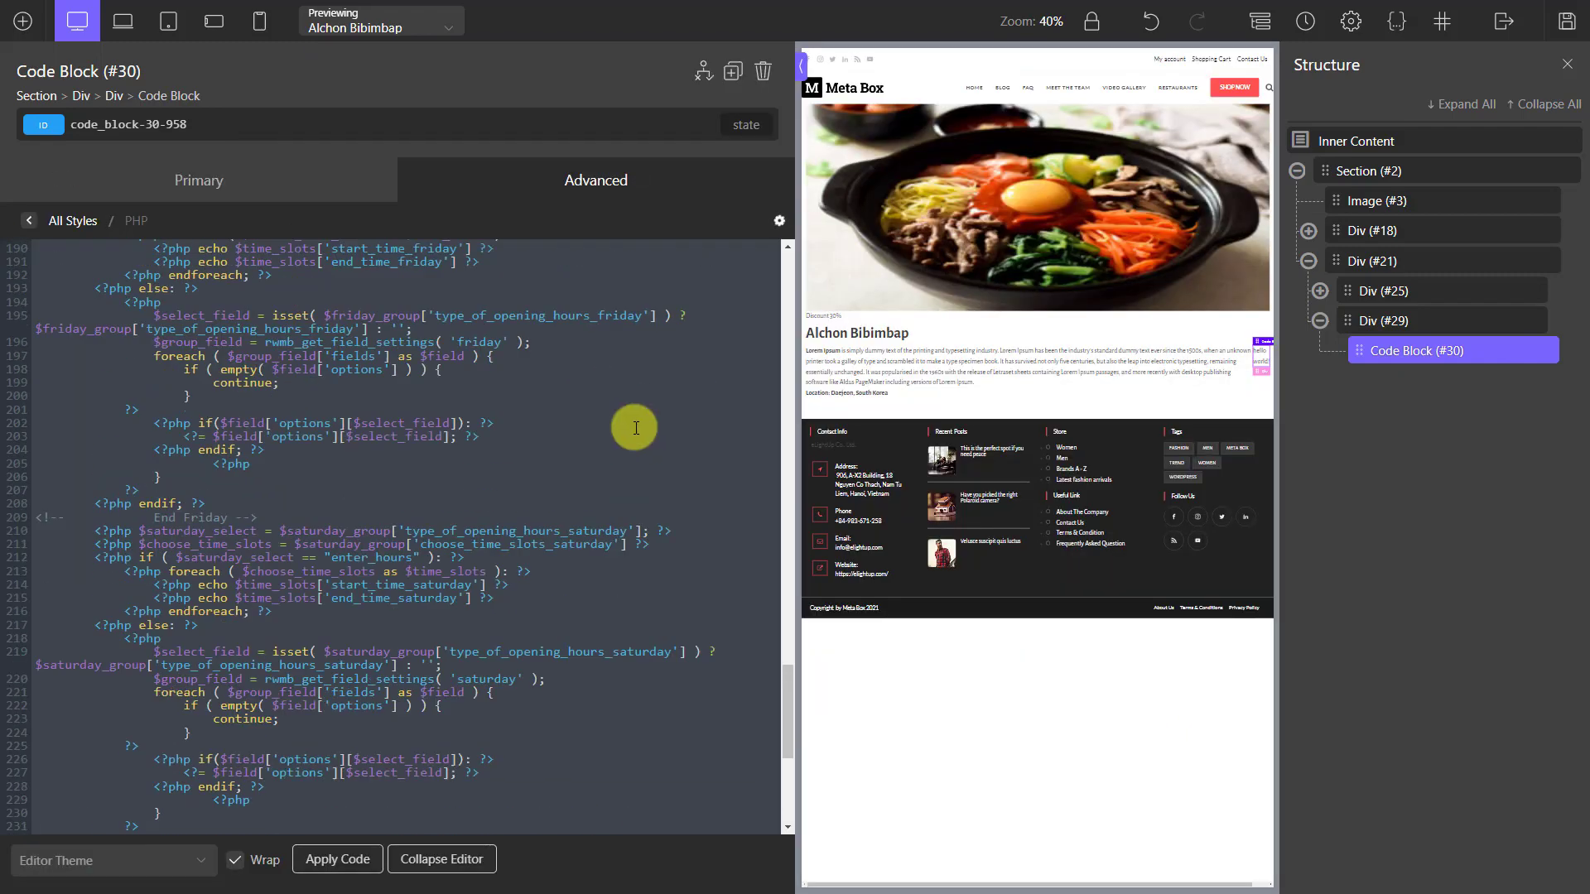
pyautogui.scroll(20, 635, 428)
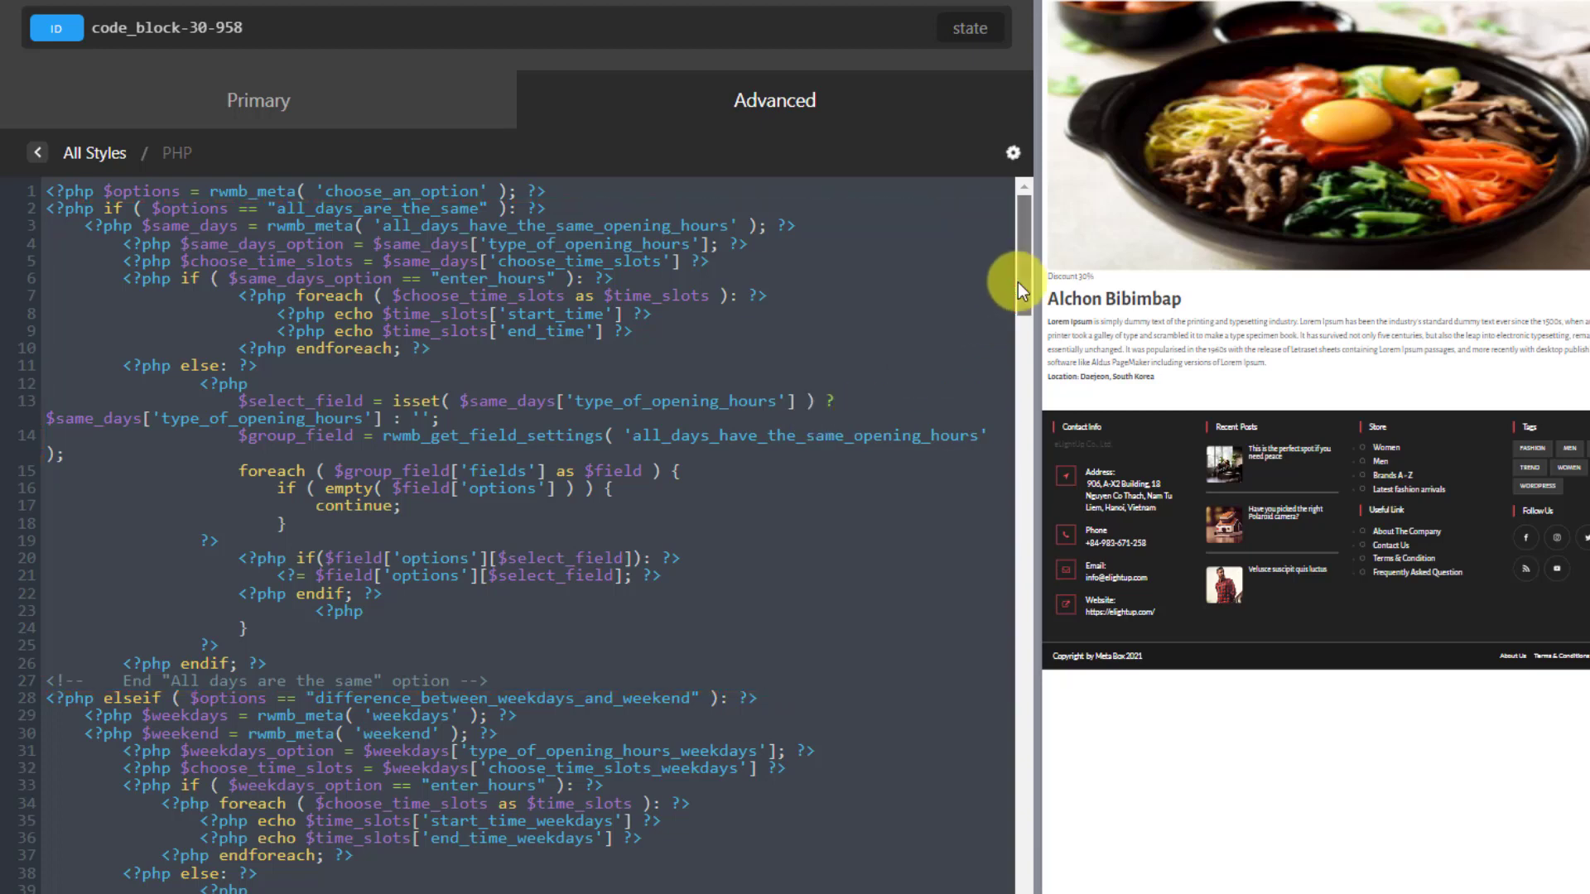
pyautogui.moveTo(1017, 281); pyautogui.dragTo(1031, 357)
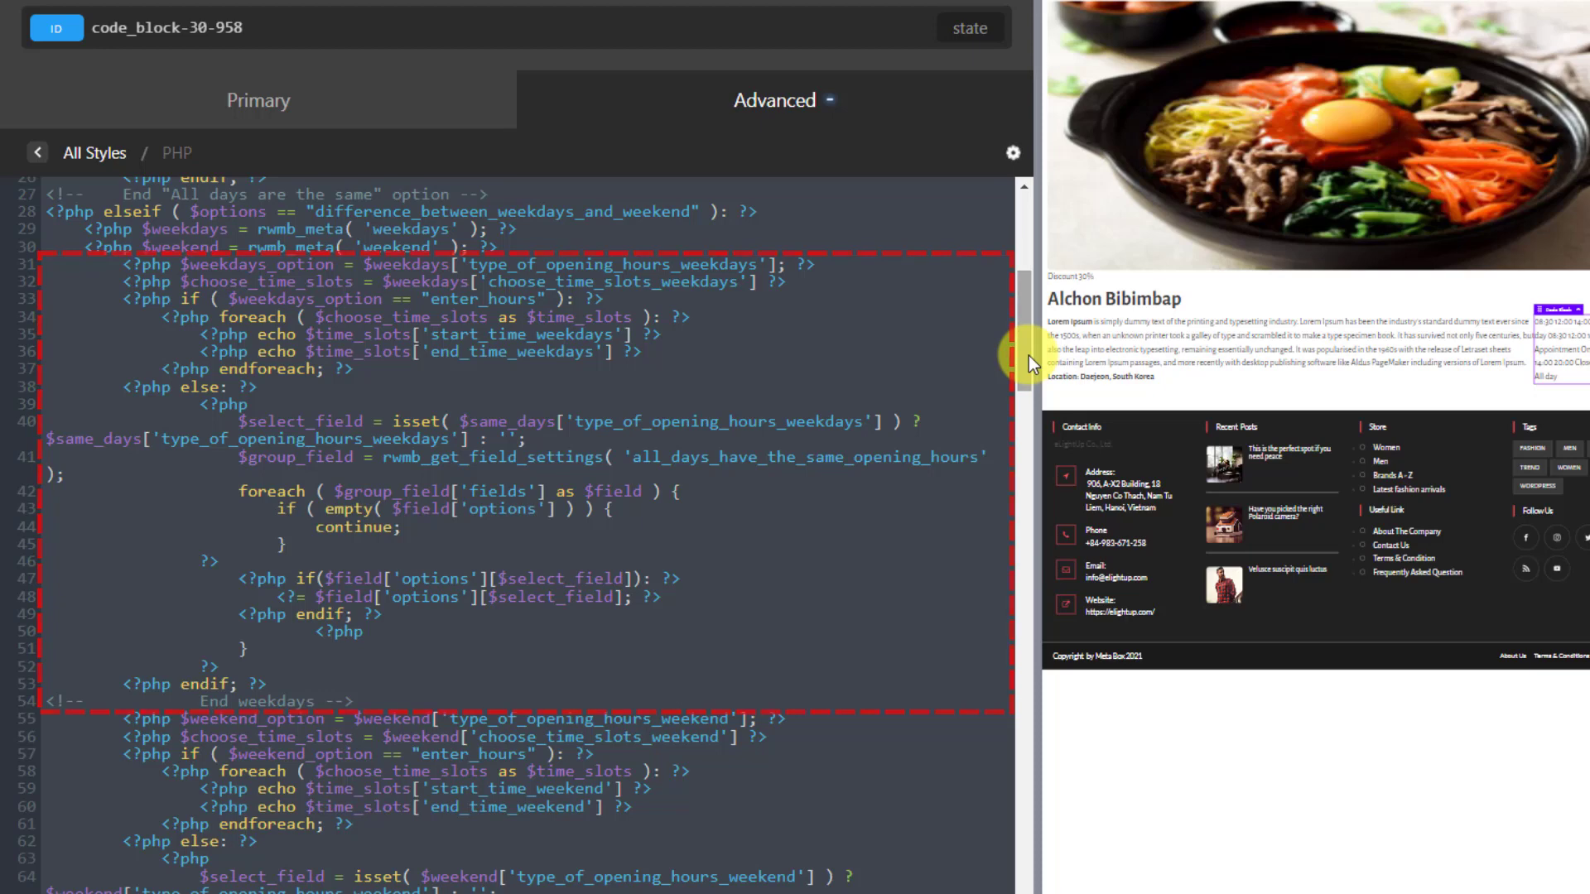
pyautogui.moveTo(1028, 355); pyautogui.dragTo(1035, 509)
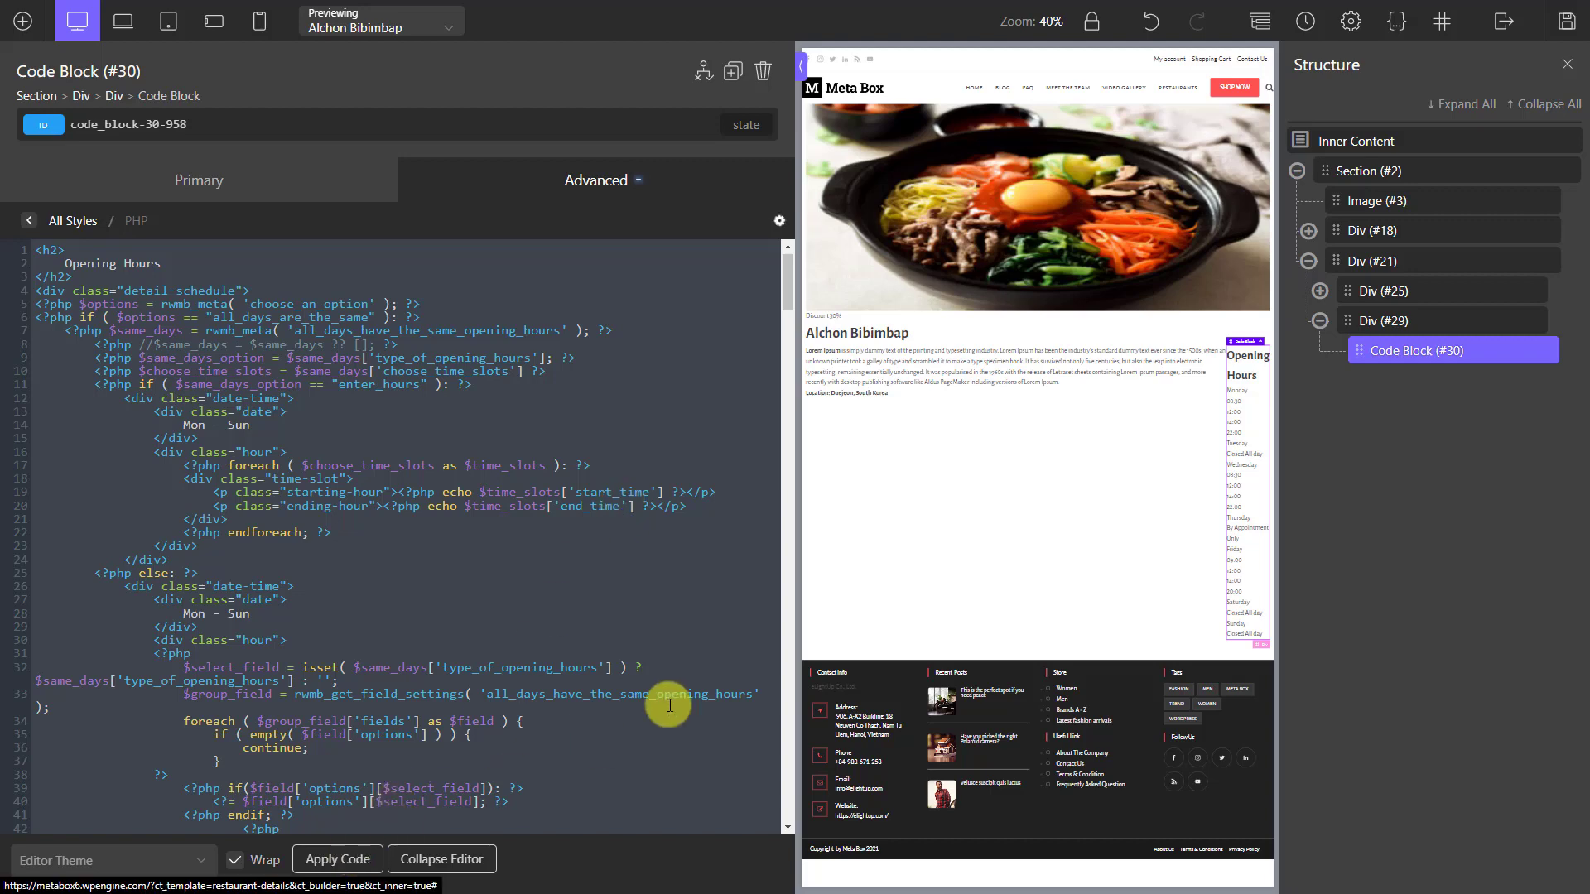
# Step: Save the Restaurant Details template and check the unstyled Opening Hours list on the restaurant's frontend page
pyautogui.click(972, 593)
pyautogui.scroll(-5, 972, 593)
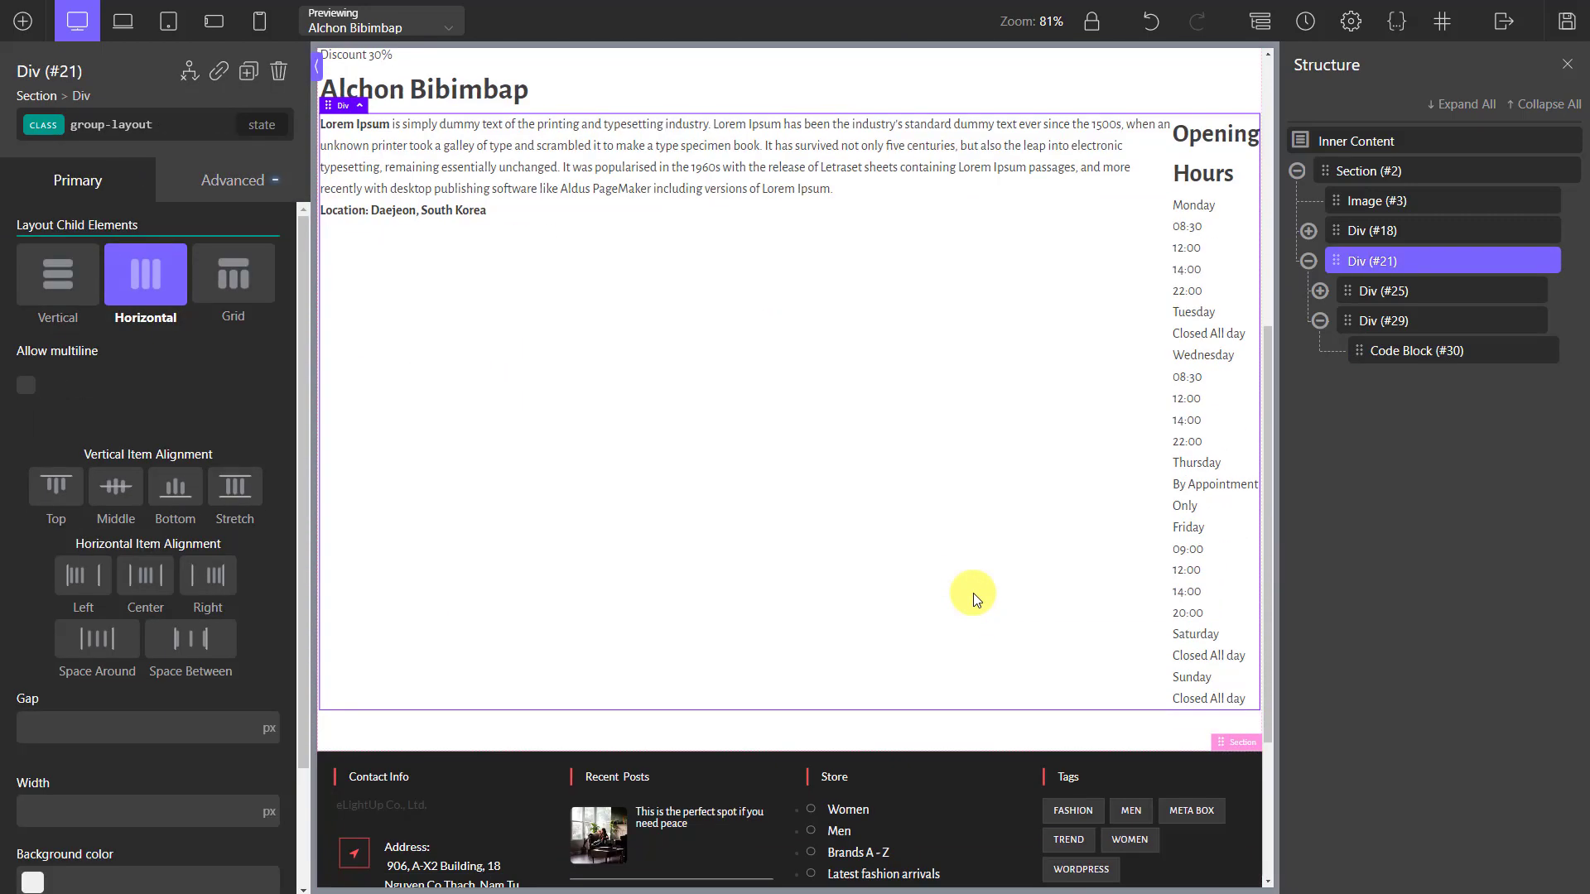
pyautogui.click(1564, 23)
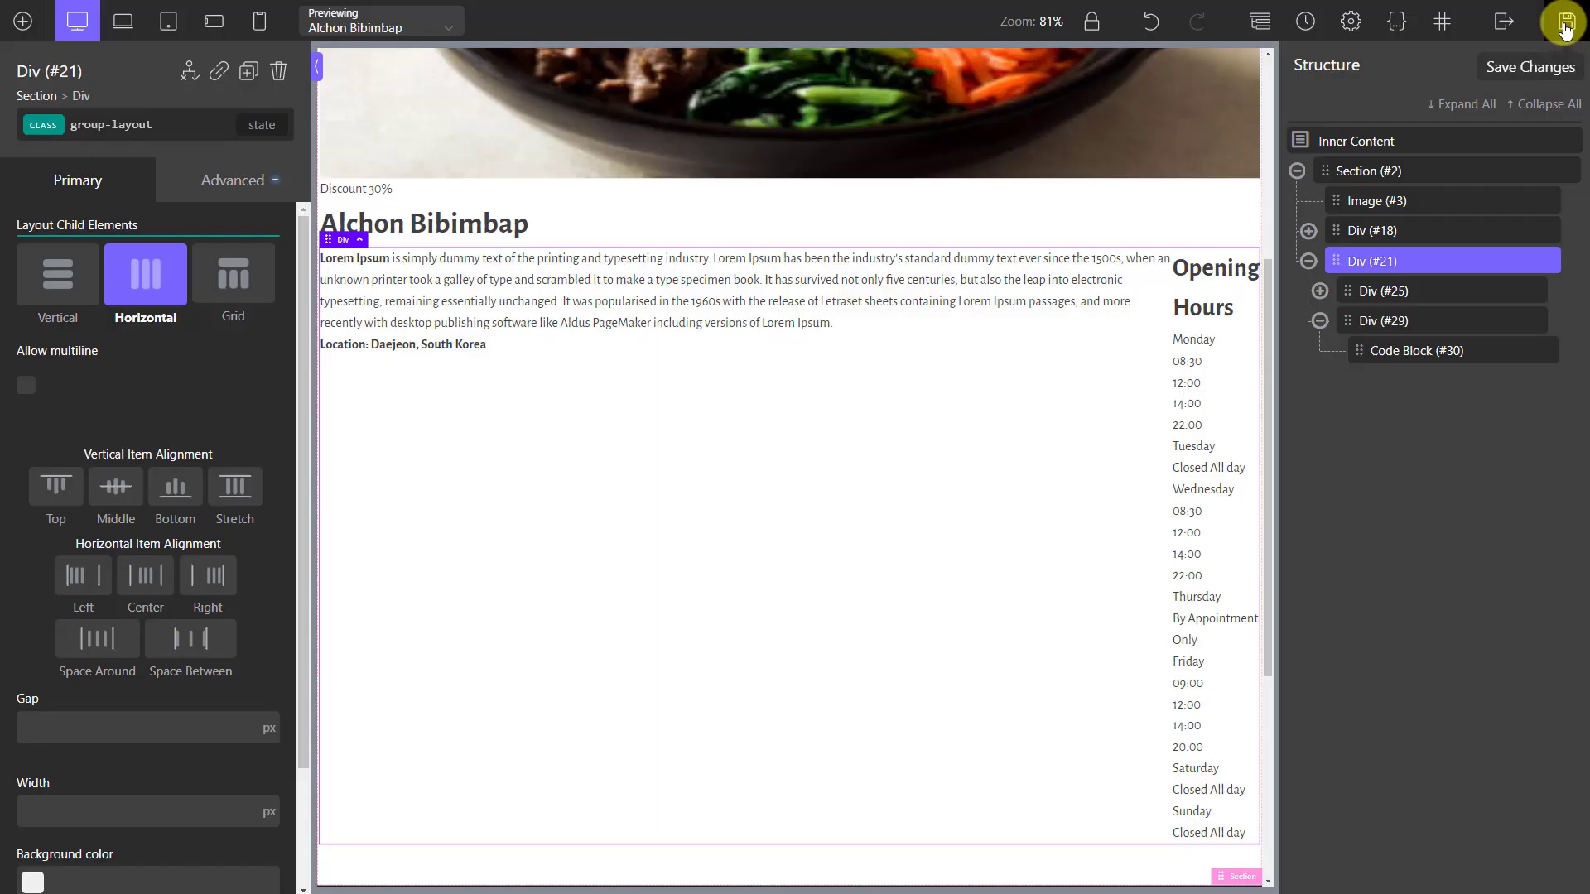
pyautogui.moveTo(1506, 25)
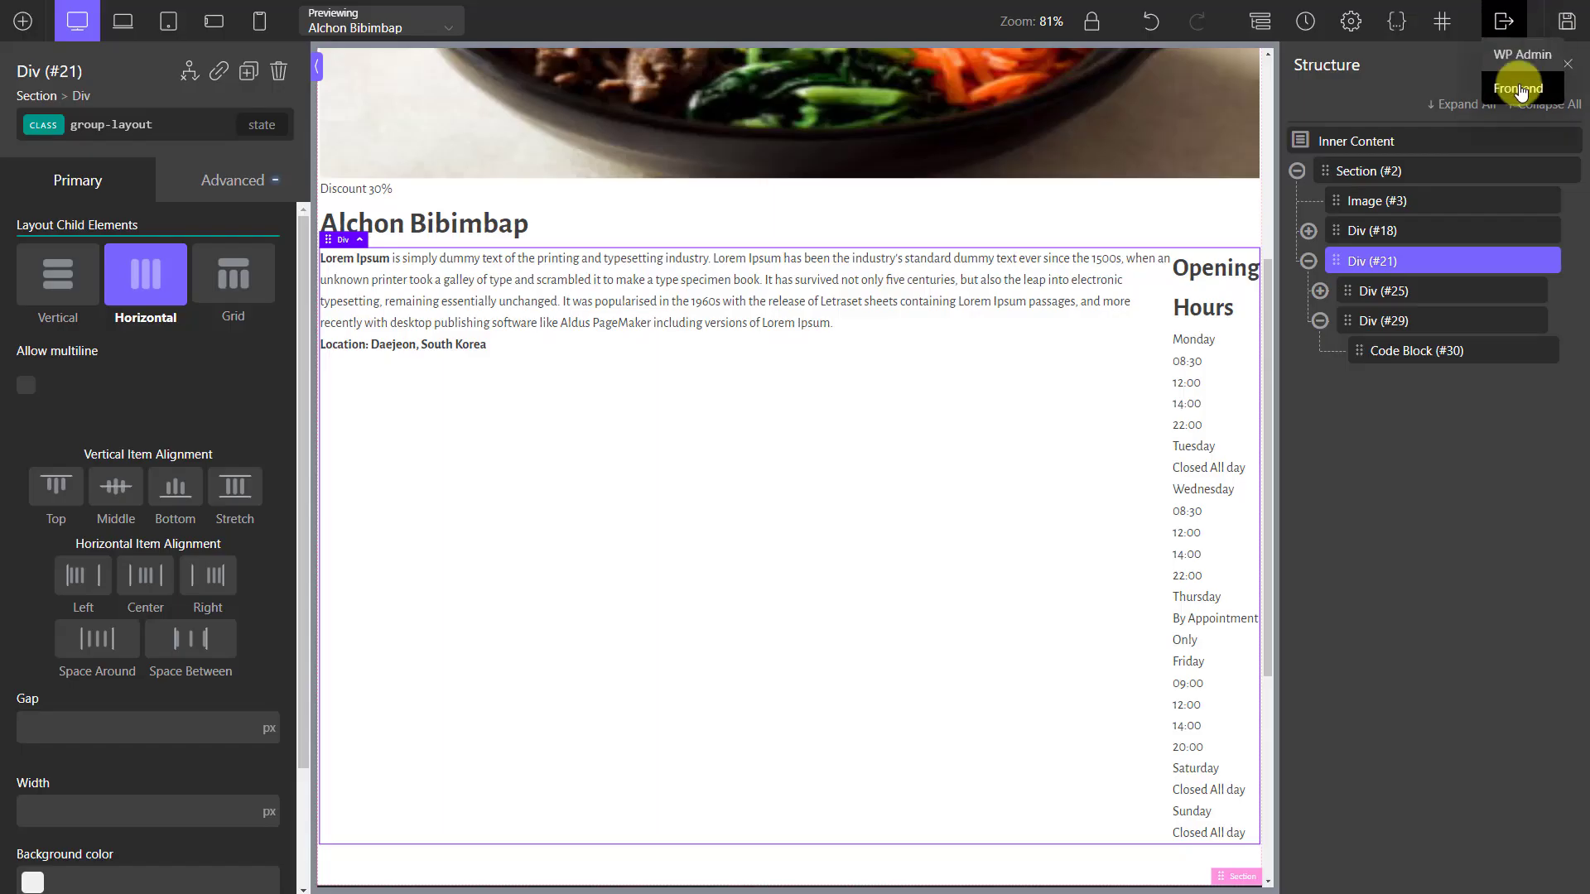
pyautogui.click(1519, 96)
pyautogui.scroll(-9, 1394, 298)
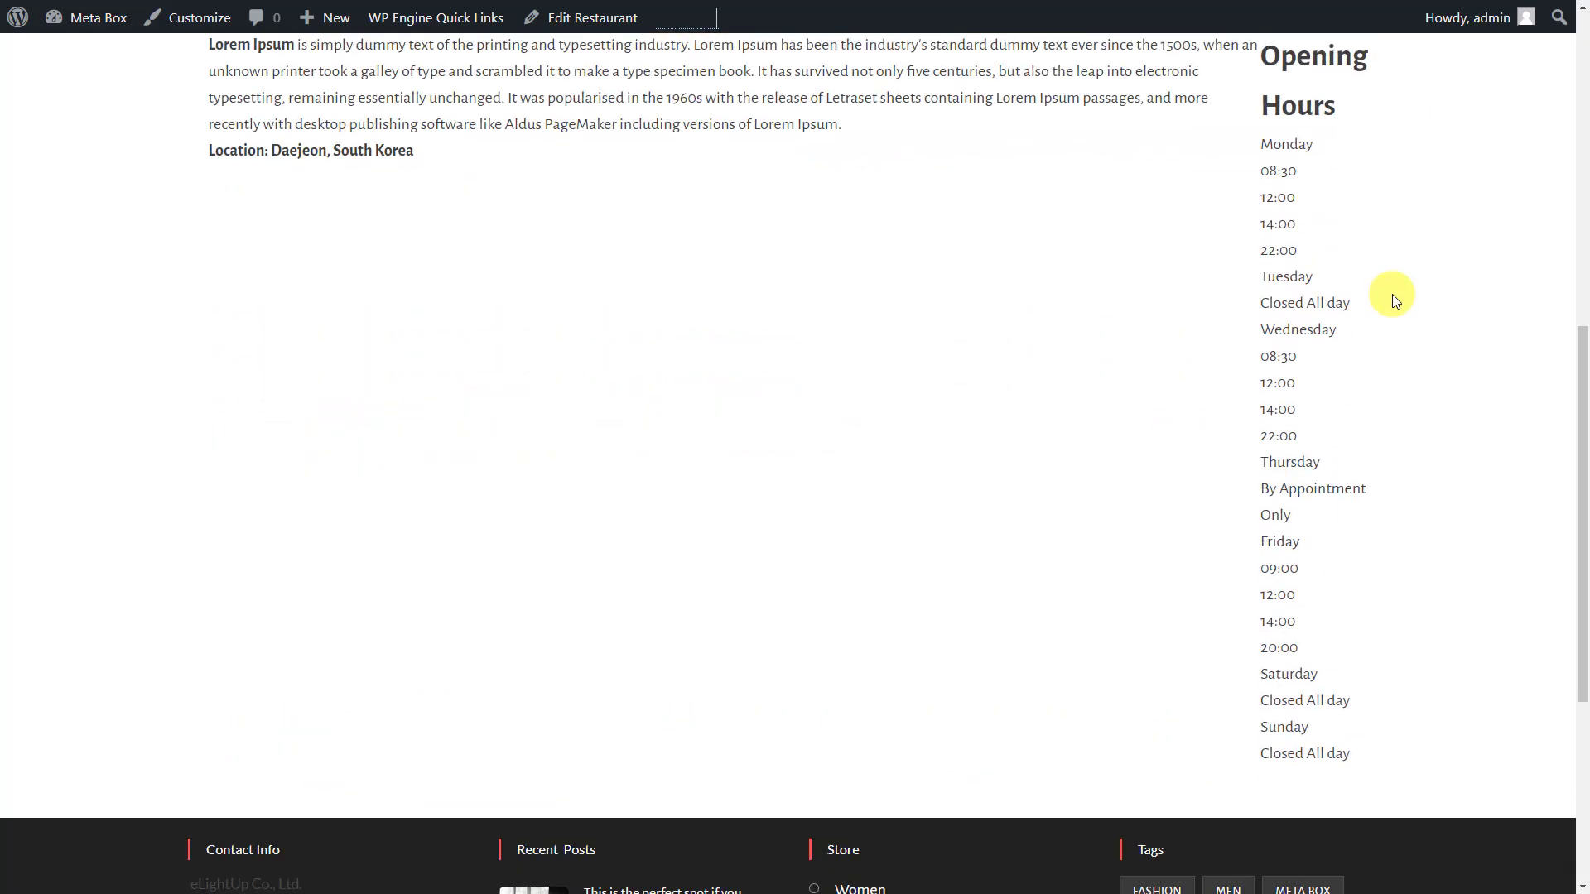
pyautogui.scroll(1, 1395, 300)
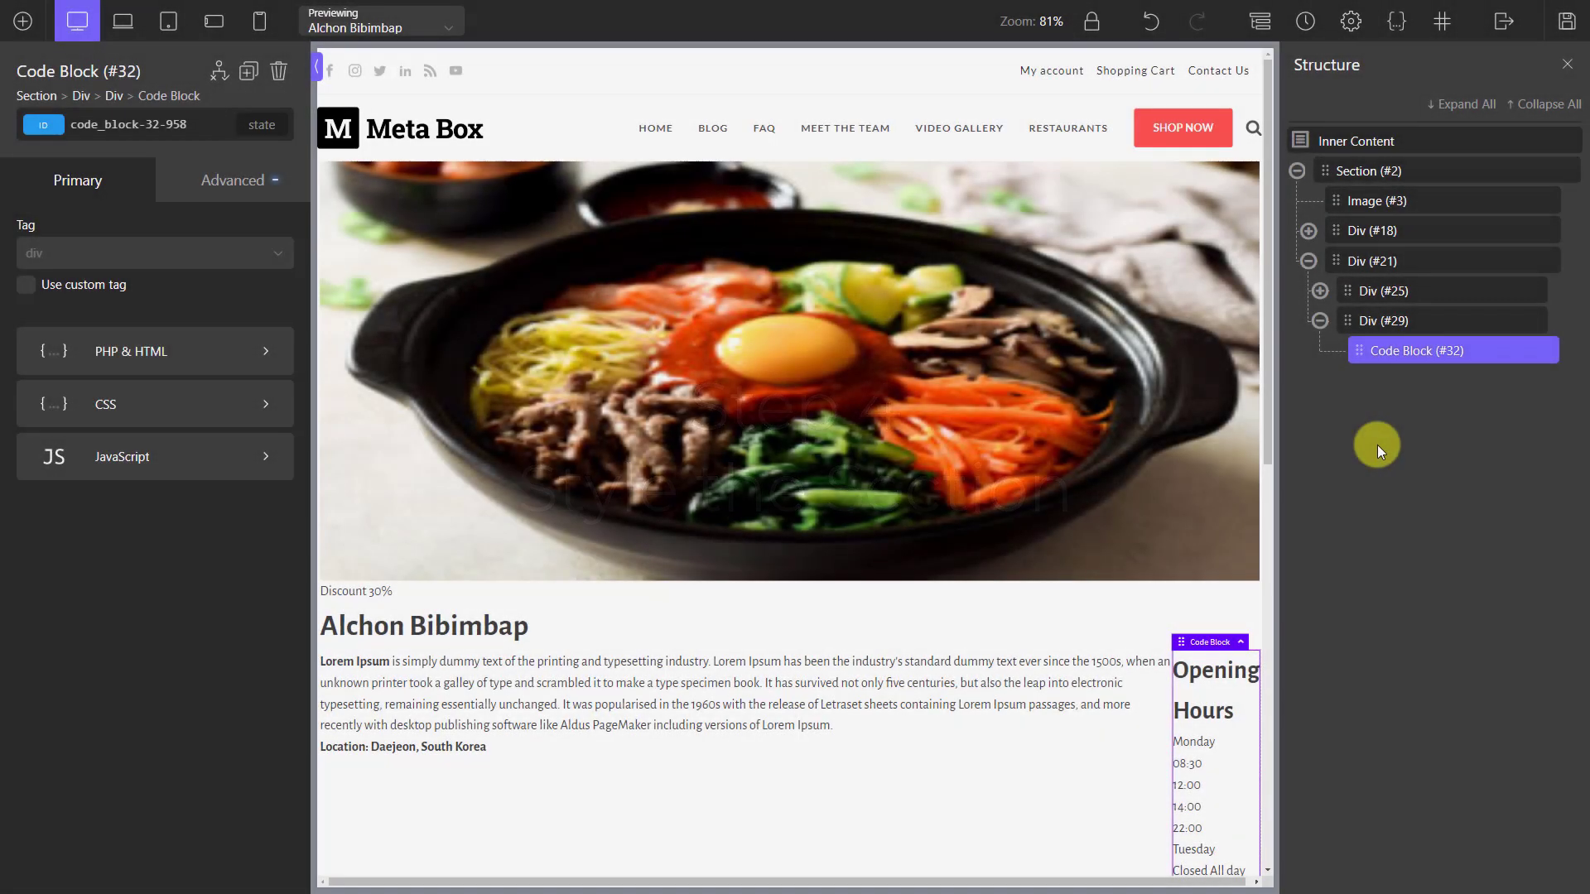
# Step: Set the width of Div (#29) to 40% and the width of Div (#25) to 60%
pyautogui.click(1424, 325)
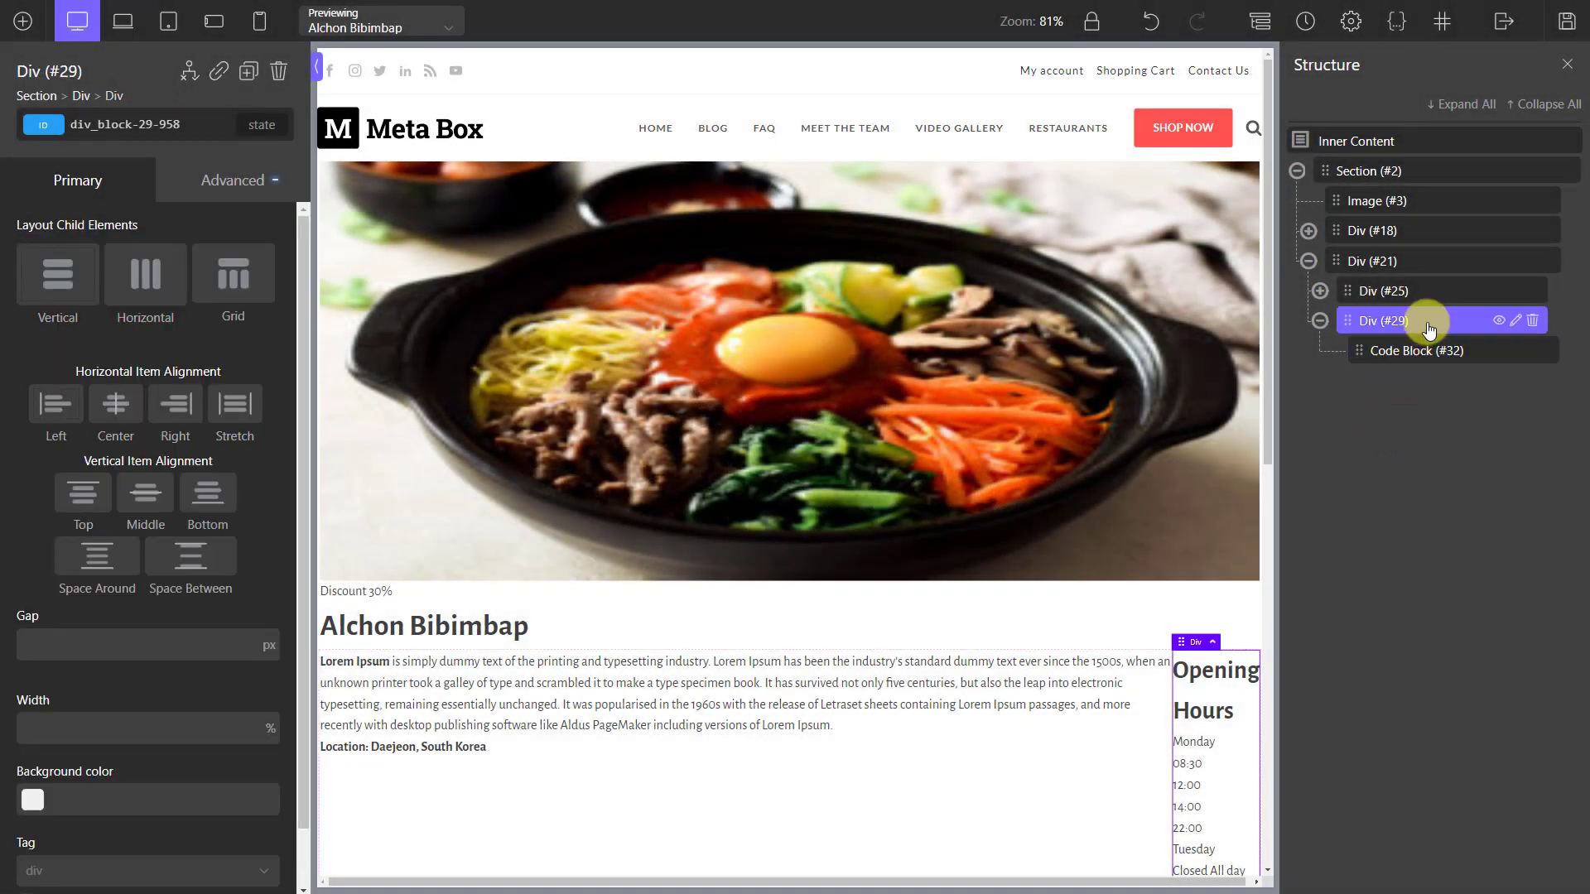
pyautogui.click(265, 721)
pyautogui.write('40')
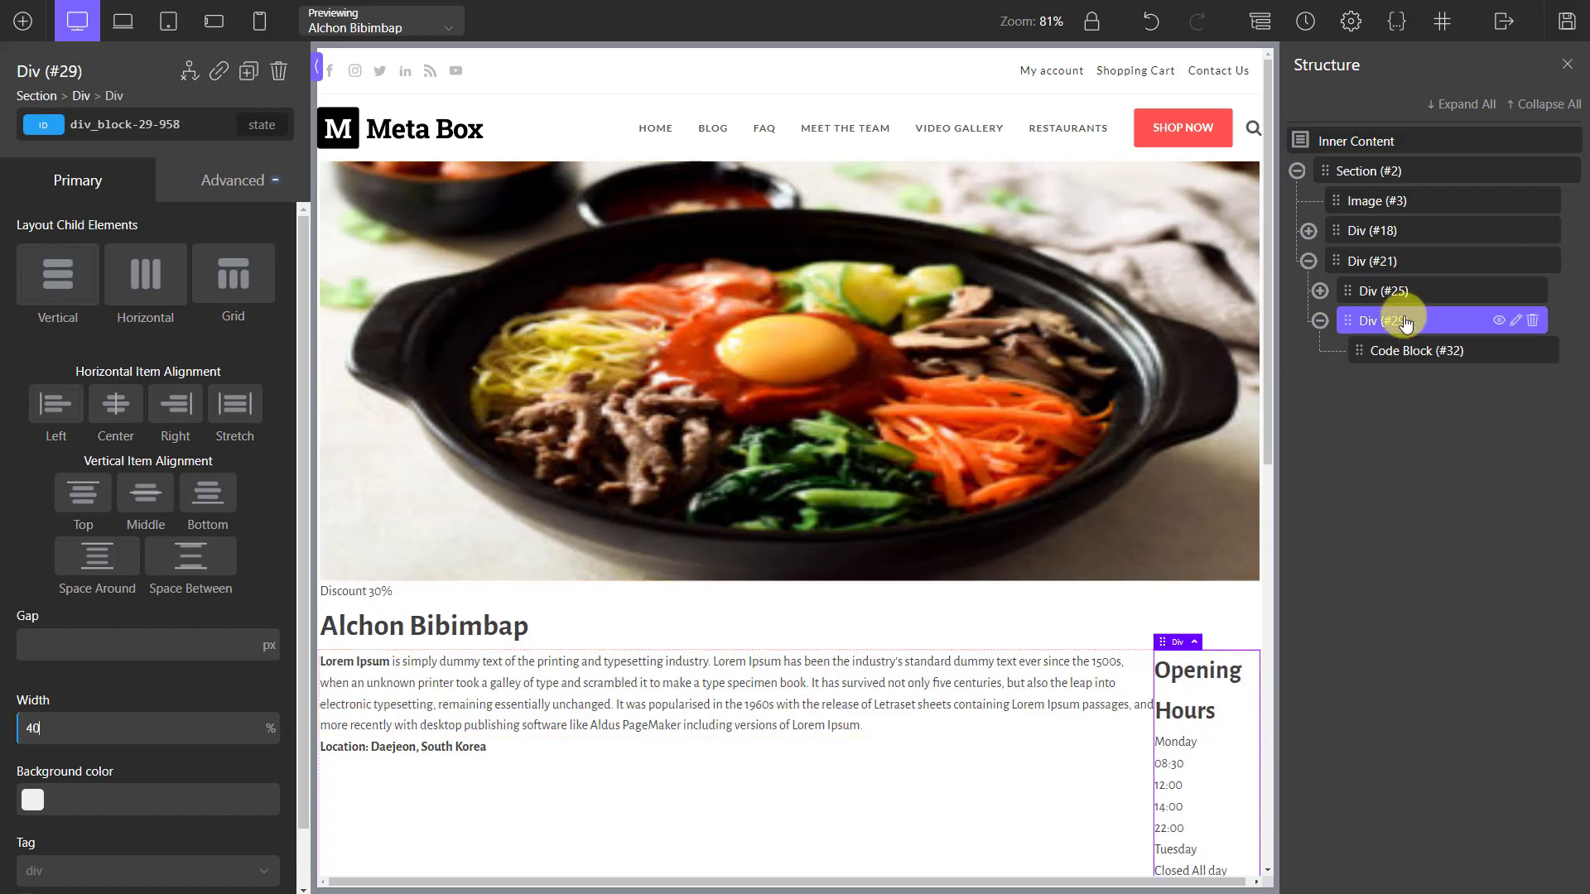
pyautogui.click(1408, 293)
pyautogui.click(213, 473)
pyautogui.write('60')
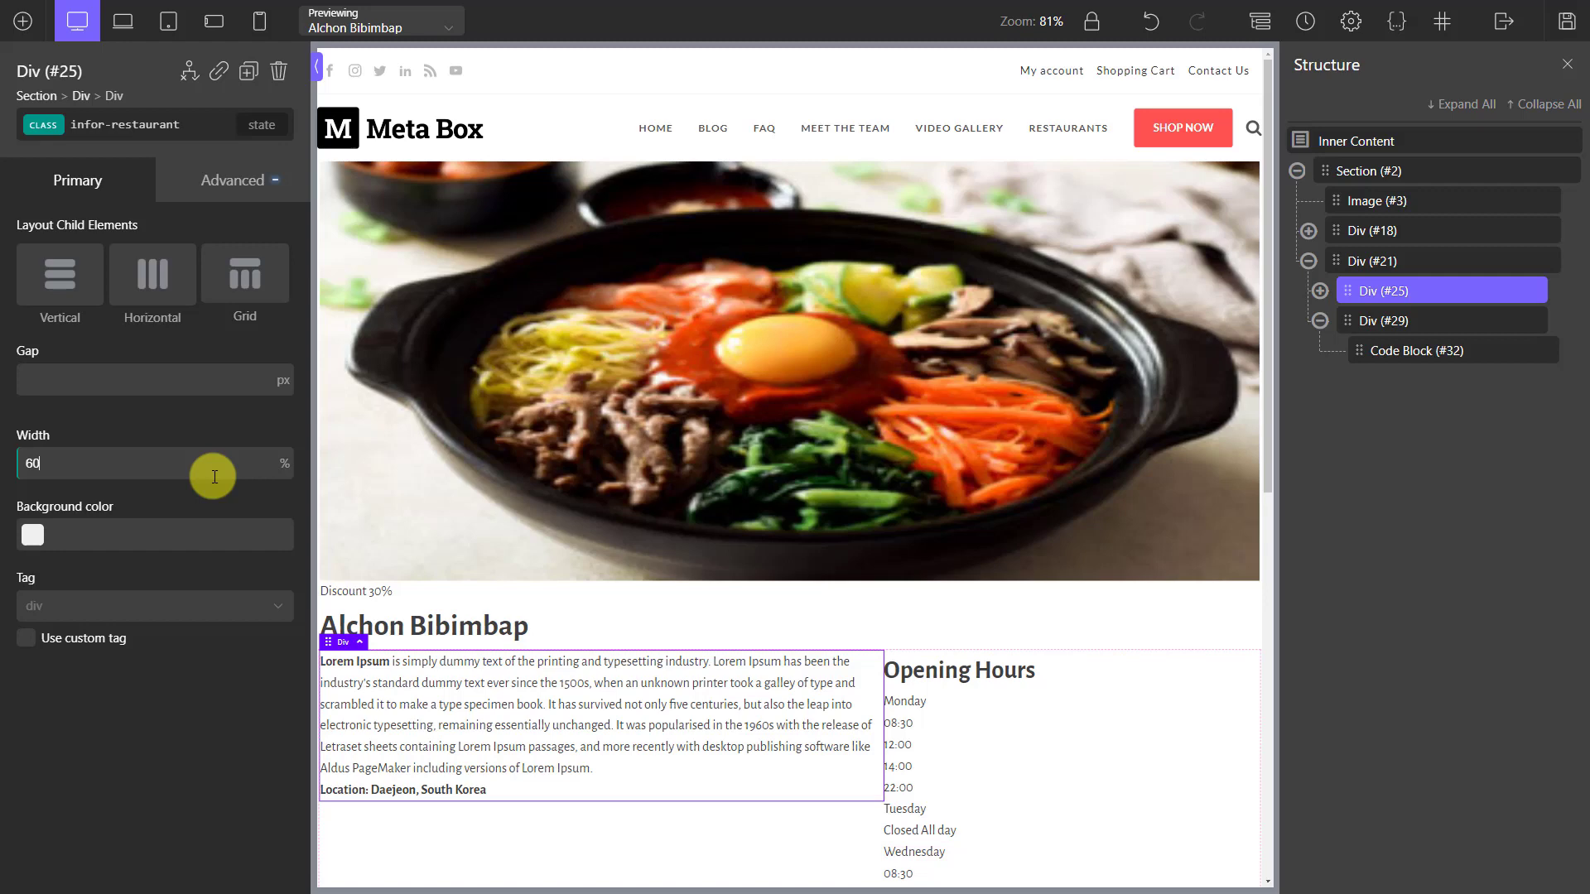
# Step: Add a stylesheet named css-opening-hours and paste in the prepared CSS for the restaurant details and opening hours schedule
pyautogui.click(1397, 21)
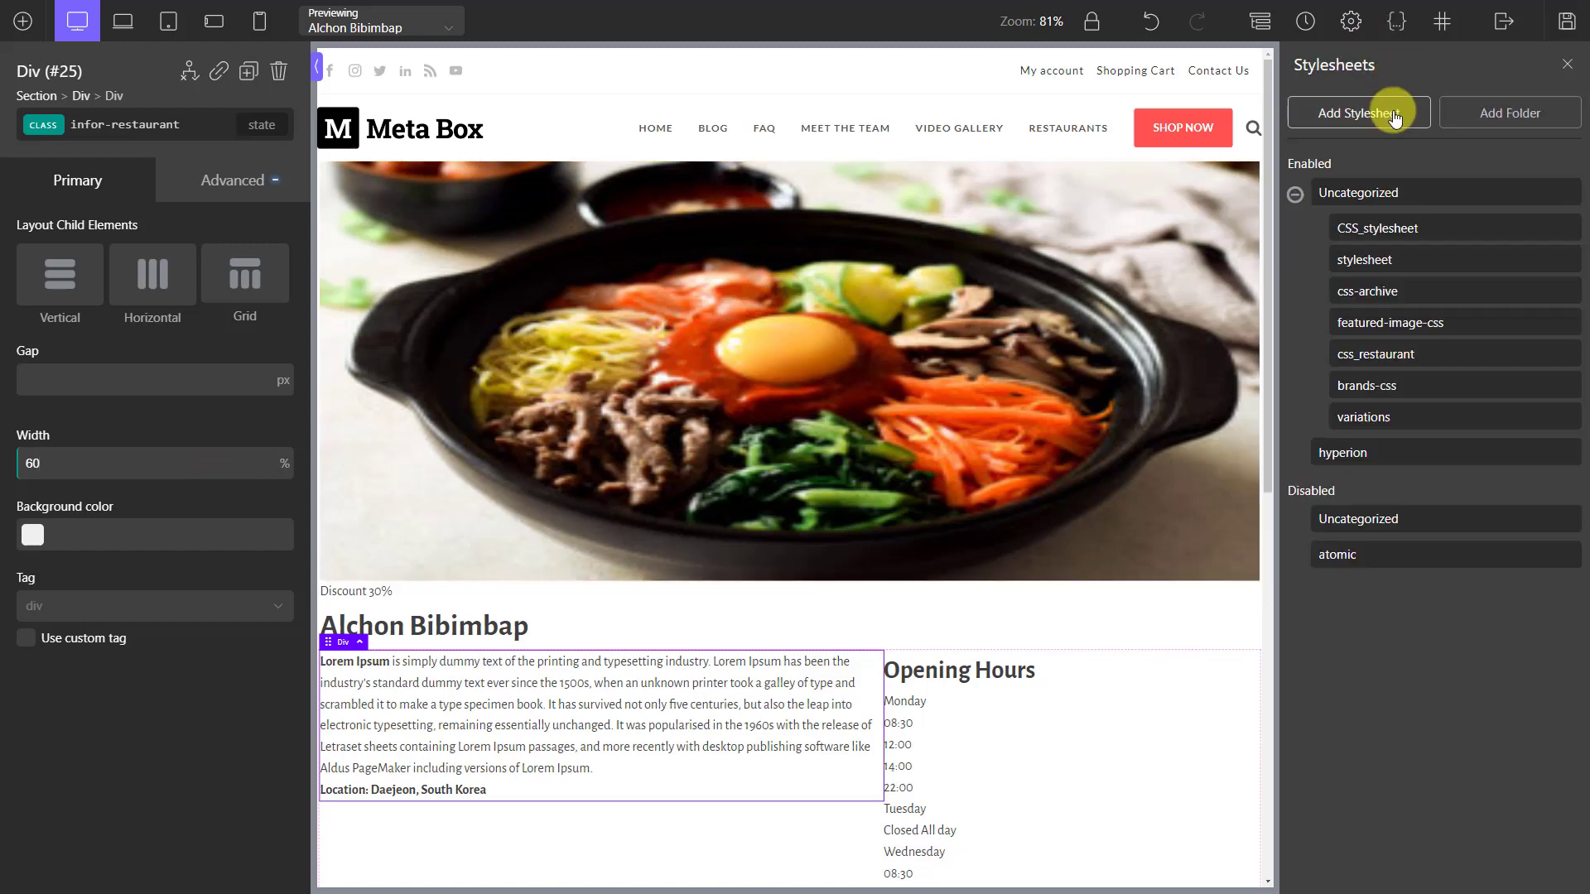
pyautogui.click(1394, 116)
pyautogui.write('css-opening-')
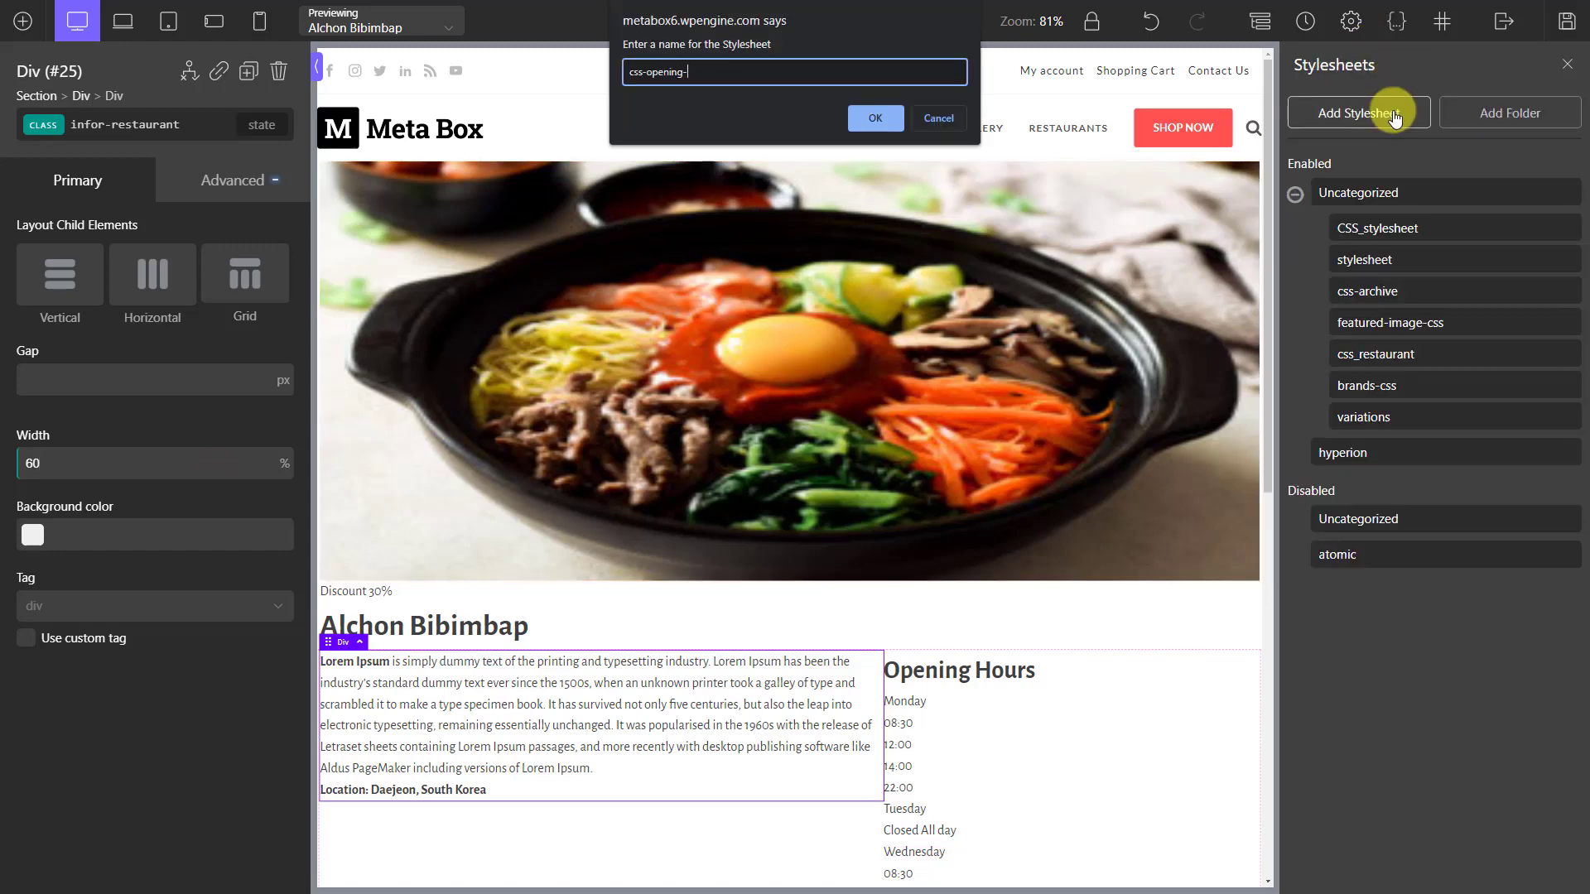
pyautogui.write('hours')
pyautogui.press('Return')
pyautogui.hotkey('ctrl', 'v')
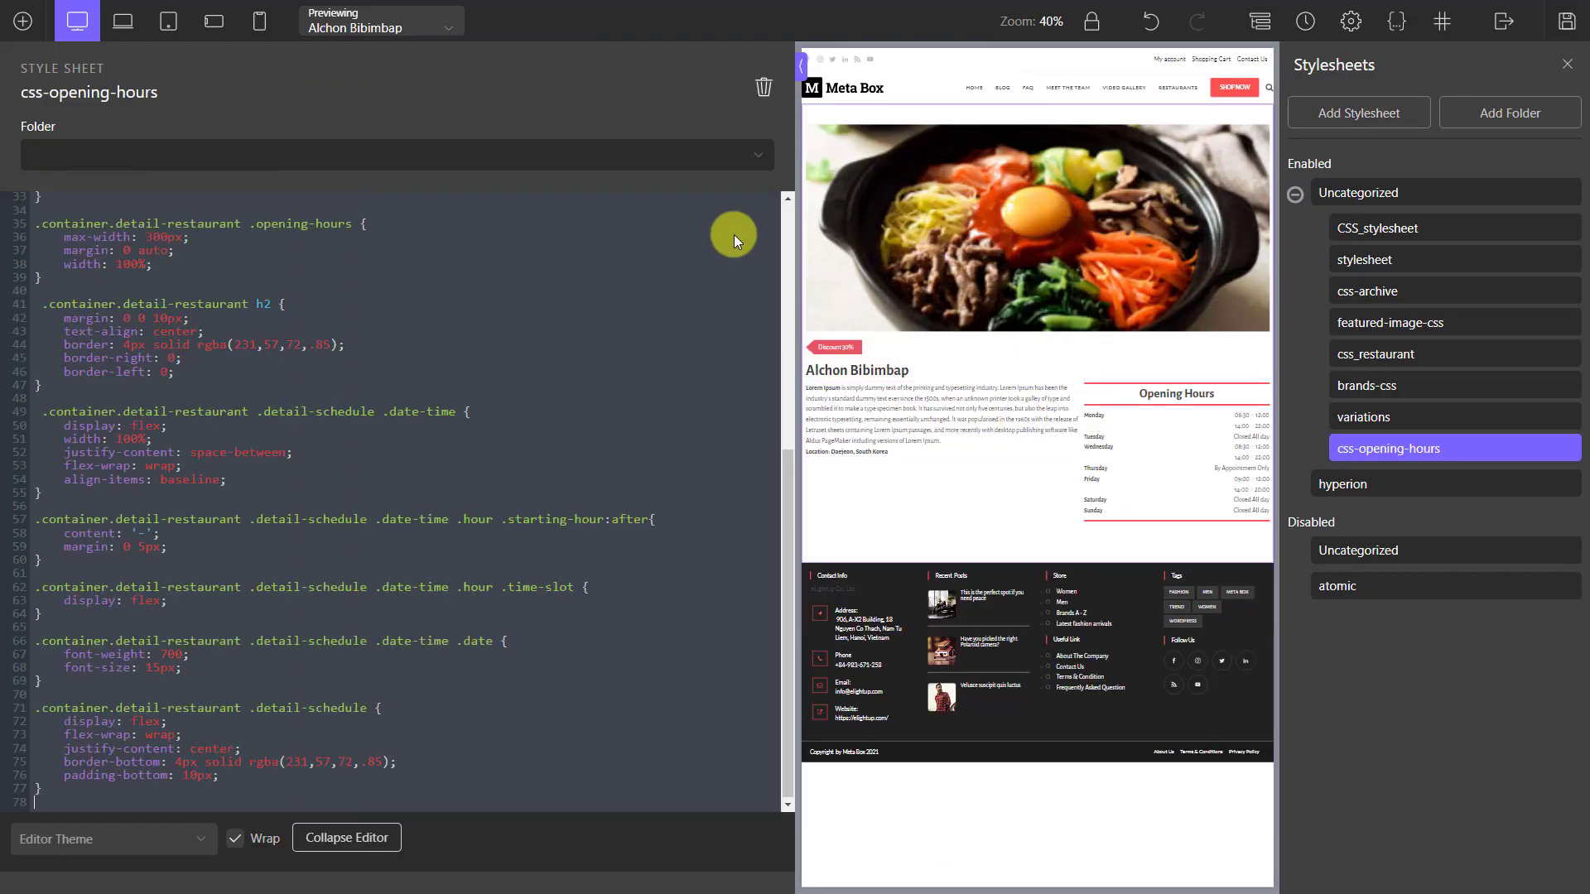
pyautogui.click(1026, 534)
pyautogui.scroll(-3, 1025, 535)
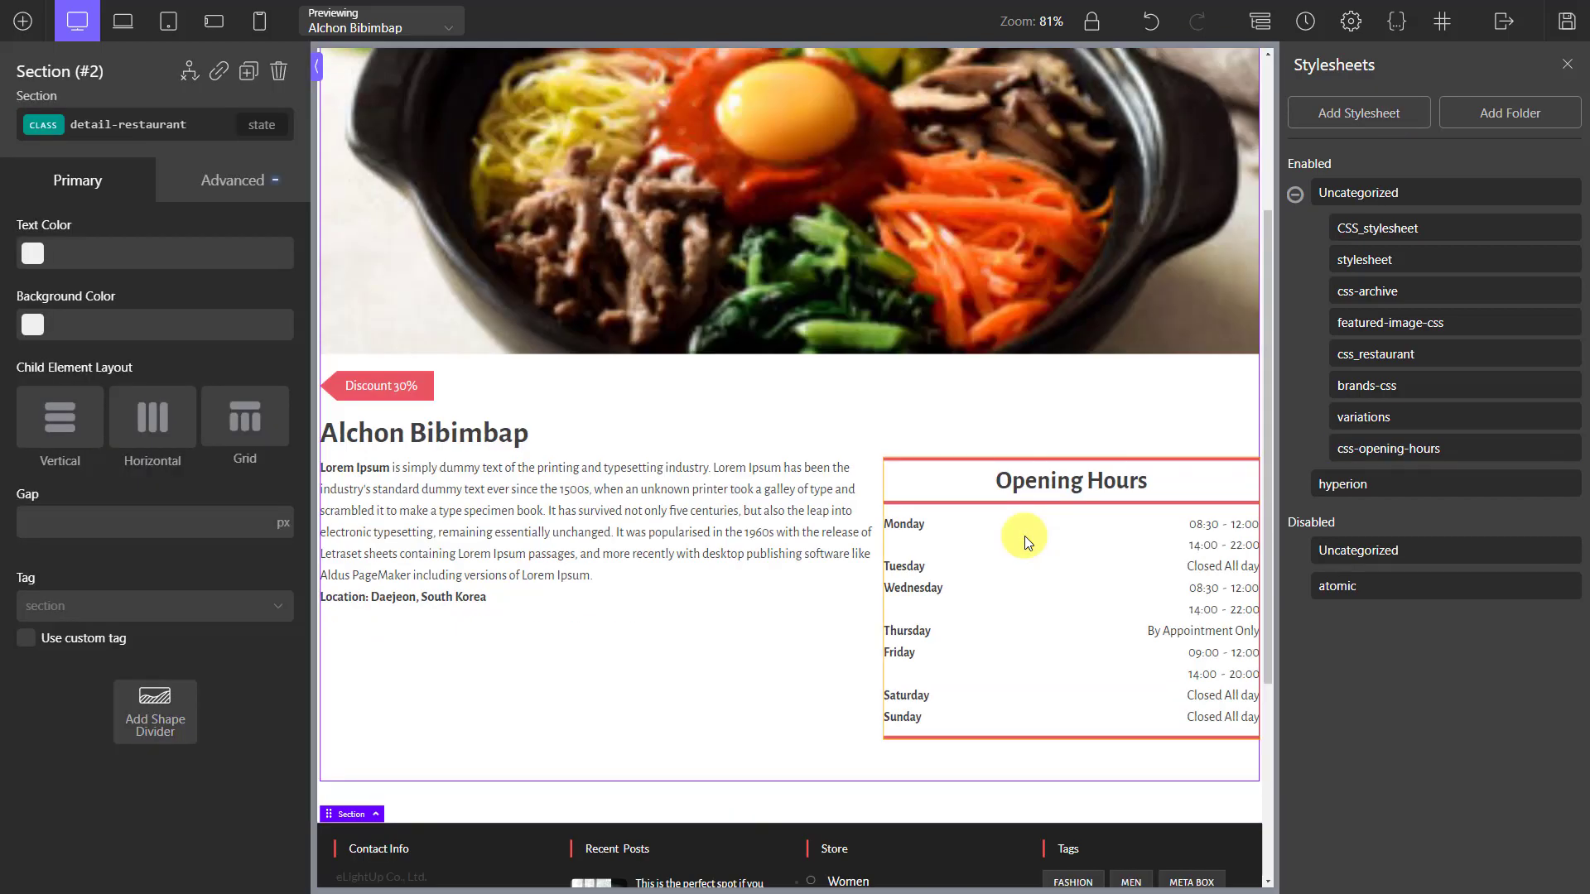
# Step: Save the template with its new stylesheet and check the styled Opening Hours section on the frontend
pyautogui.click(1565, 21)
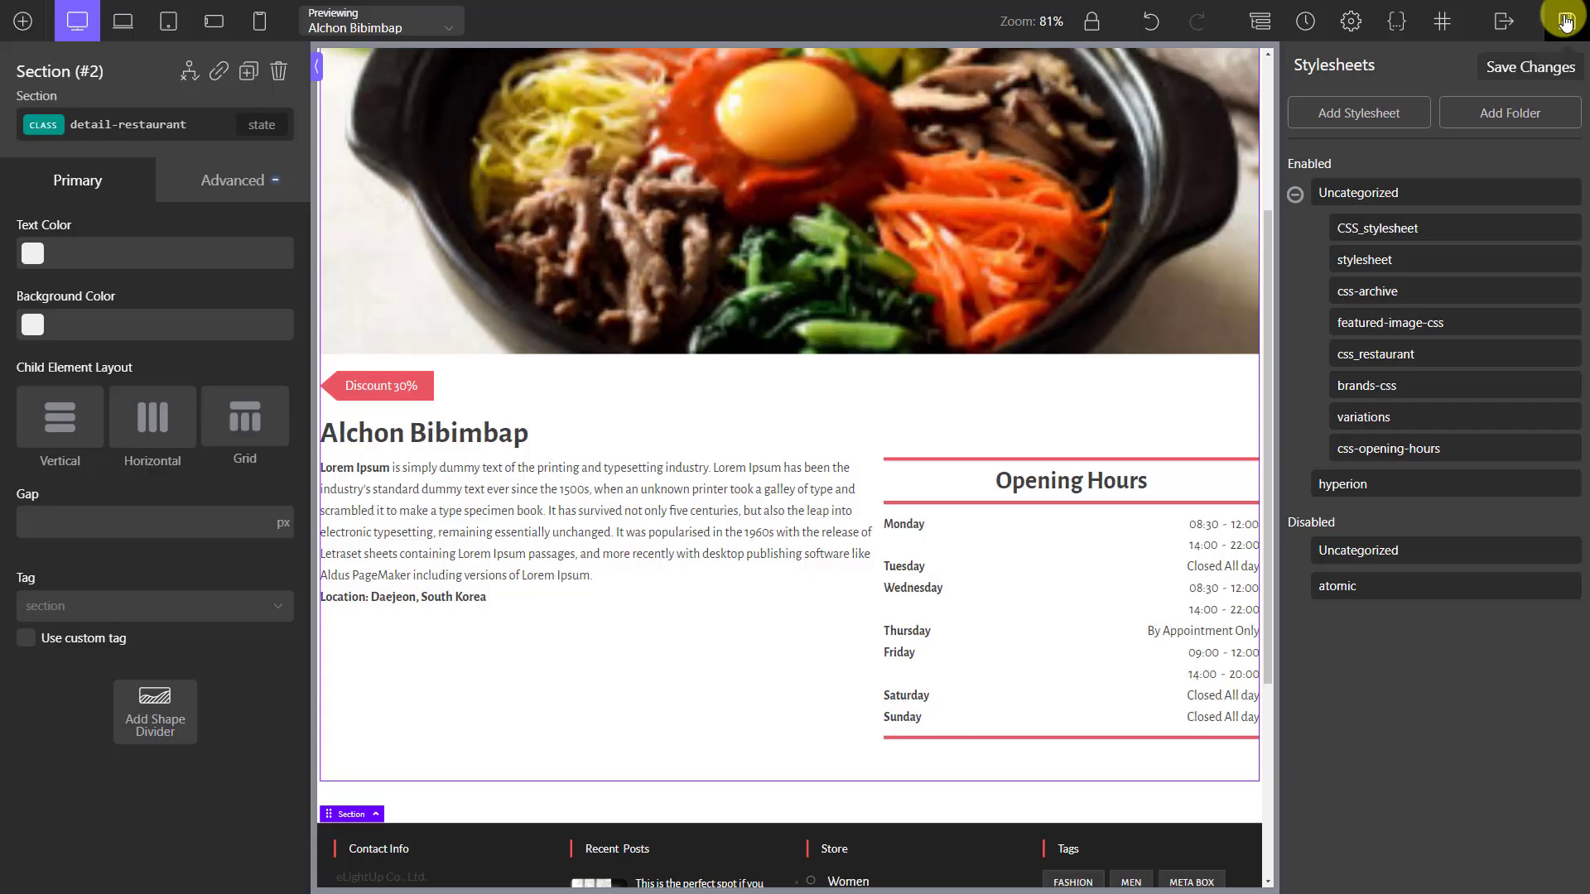
pyautogui.moveTo(1507, 25)
pyautogui.click(1526, 88)
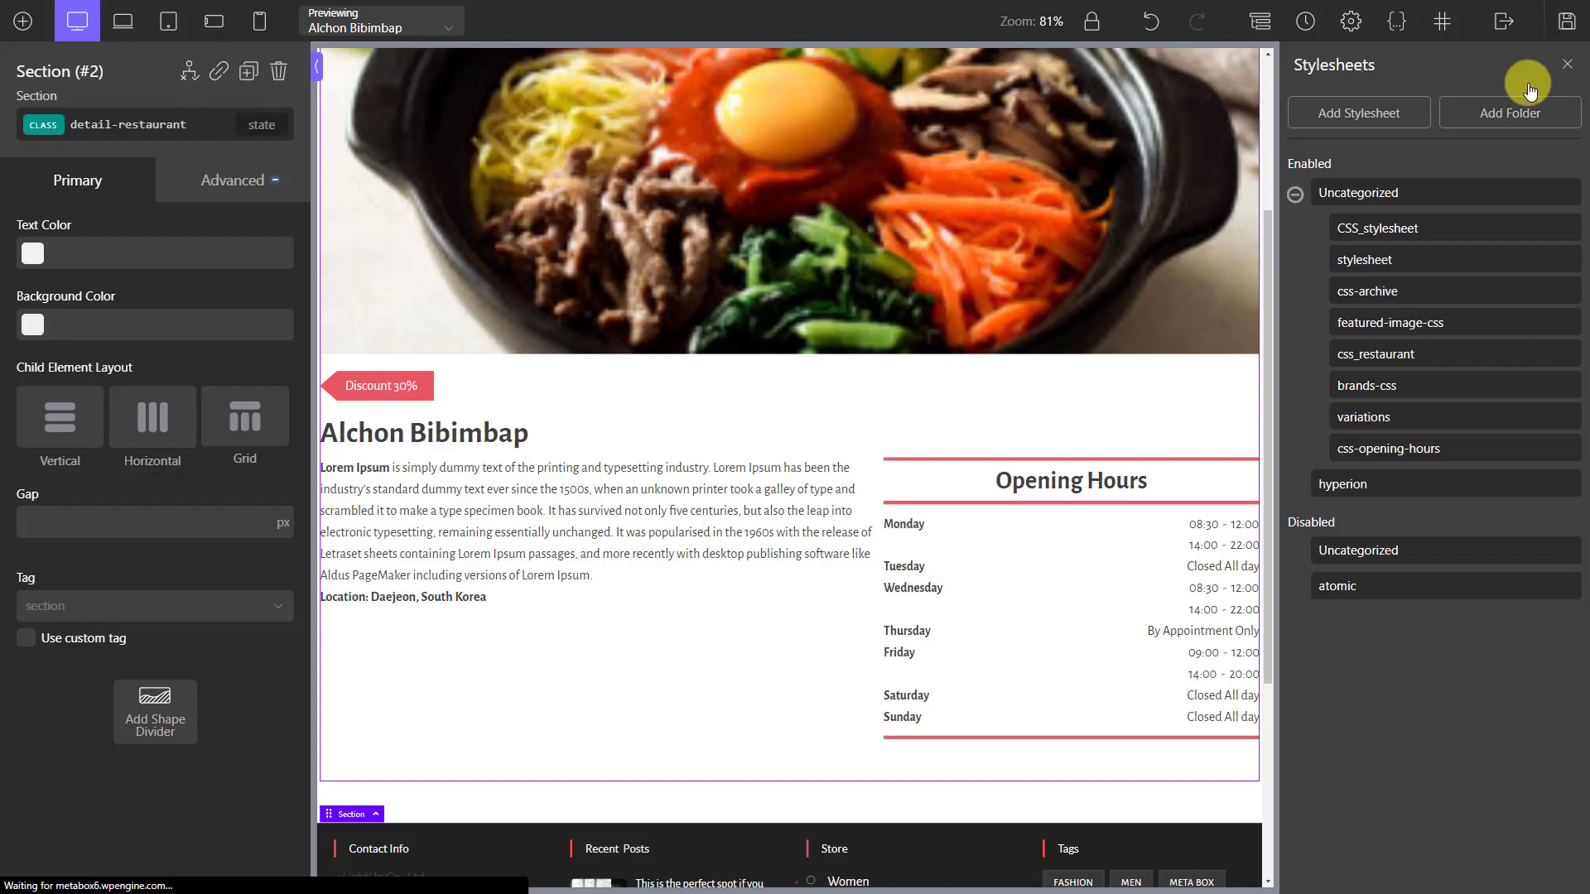
pyautogui.scroll(-5, 1471, 167)
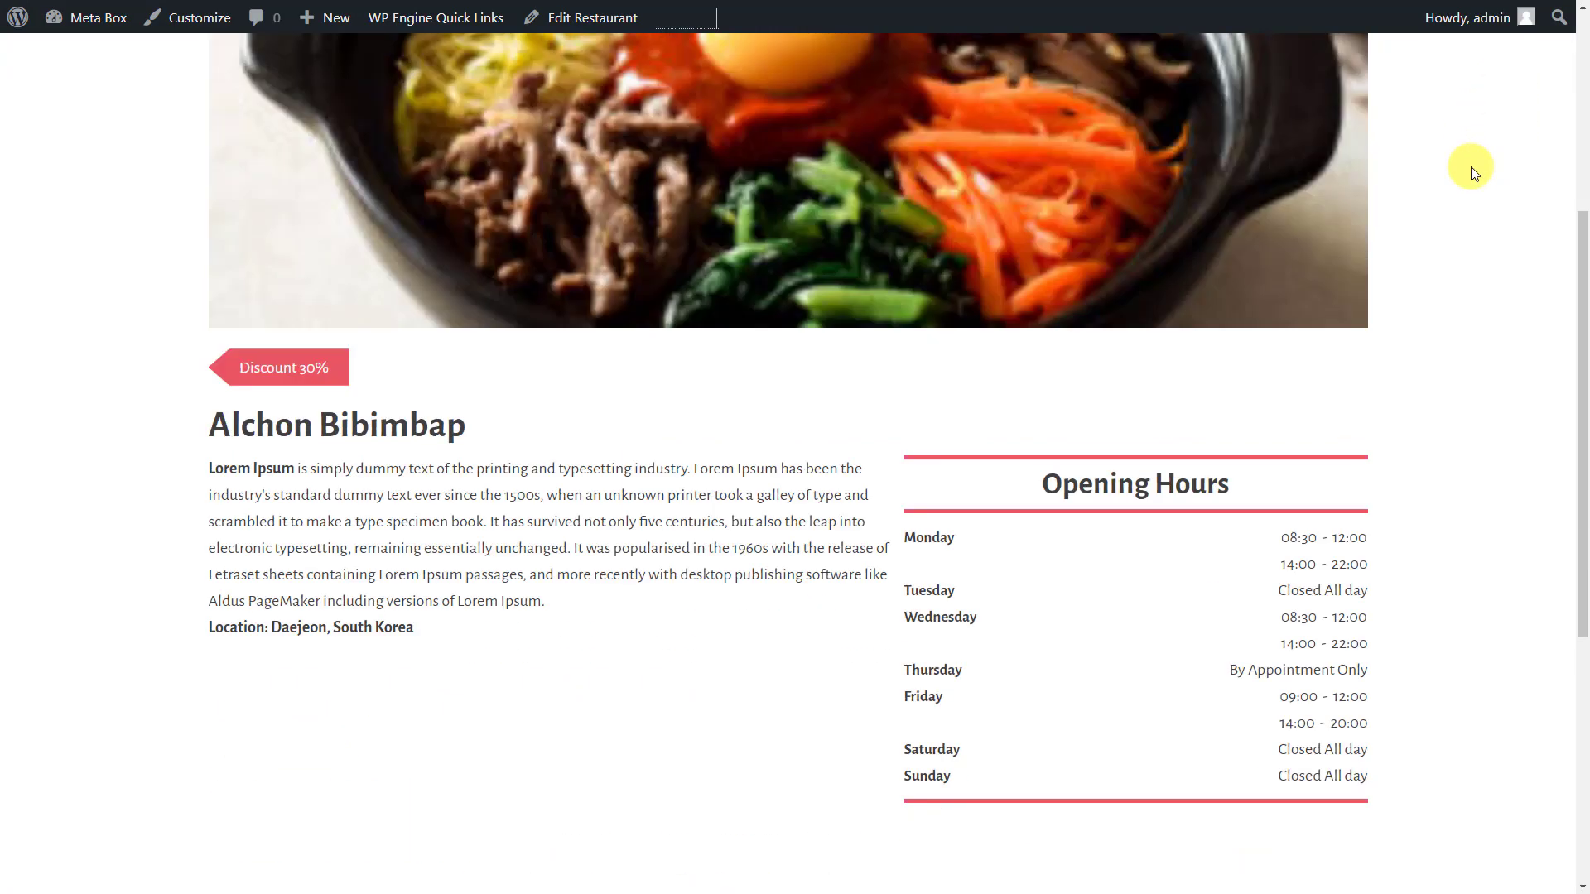
pyautogui.scroll(1, 1470, 166)
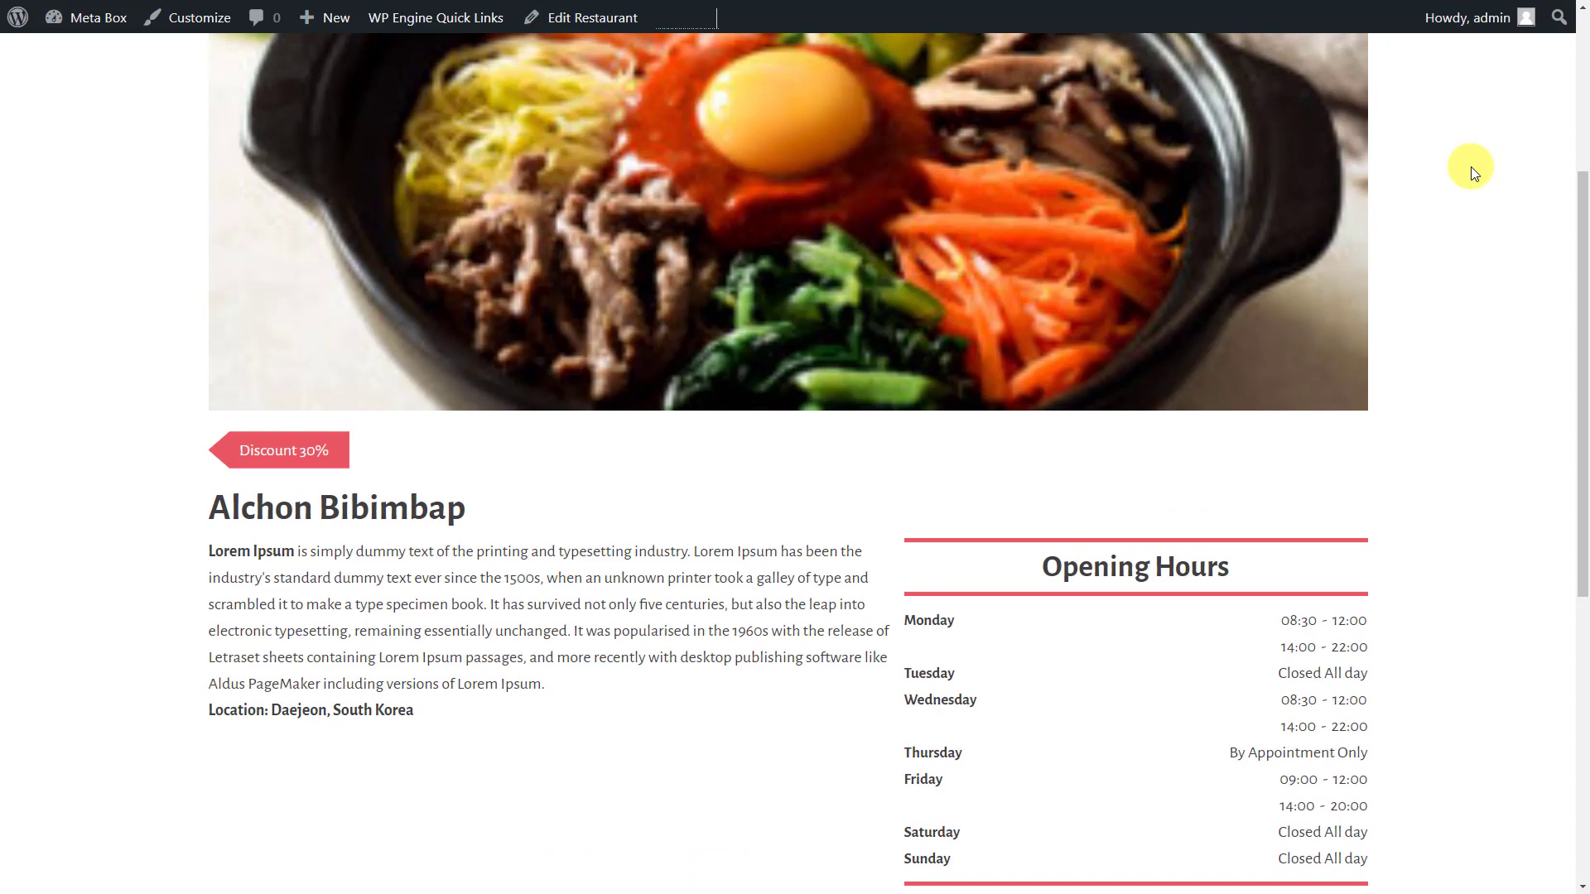